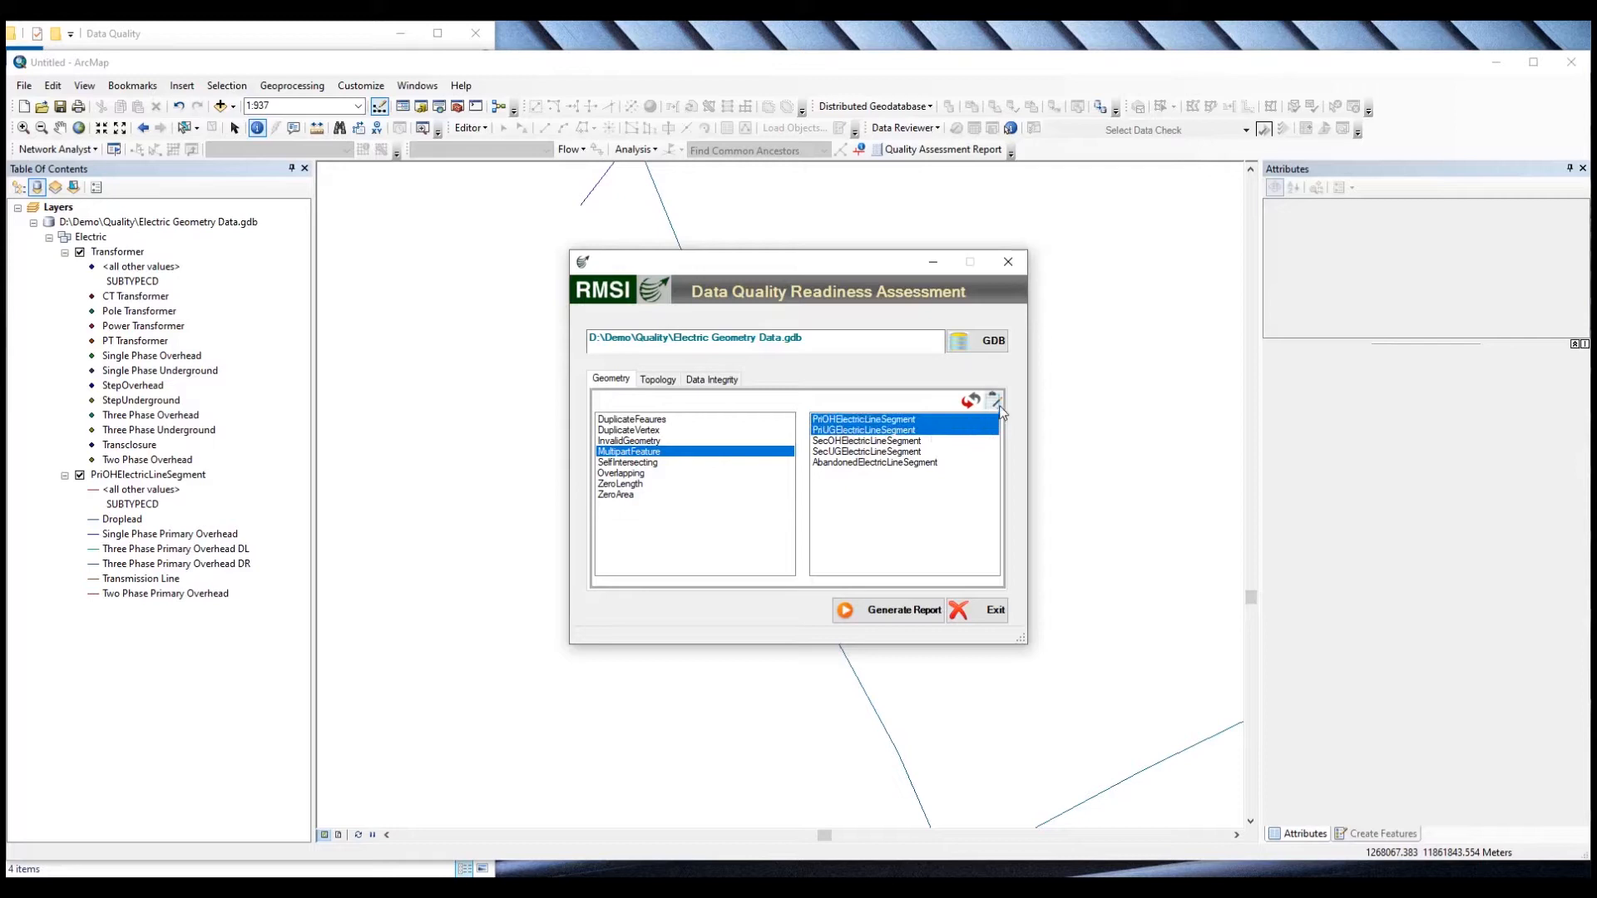
- Set up a DisconnectedPoints topology check of Transformer against PriOHElectricLineSegment and PriUGElectricLineSegment
click(657, 379)
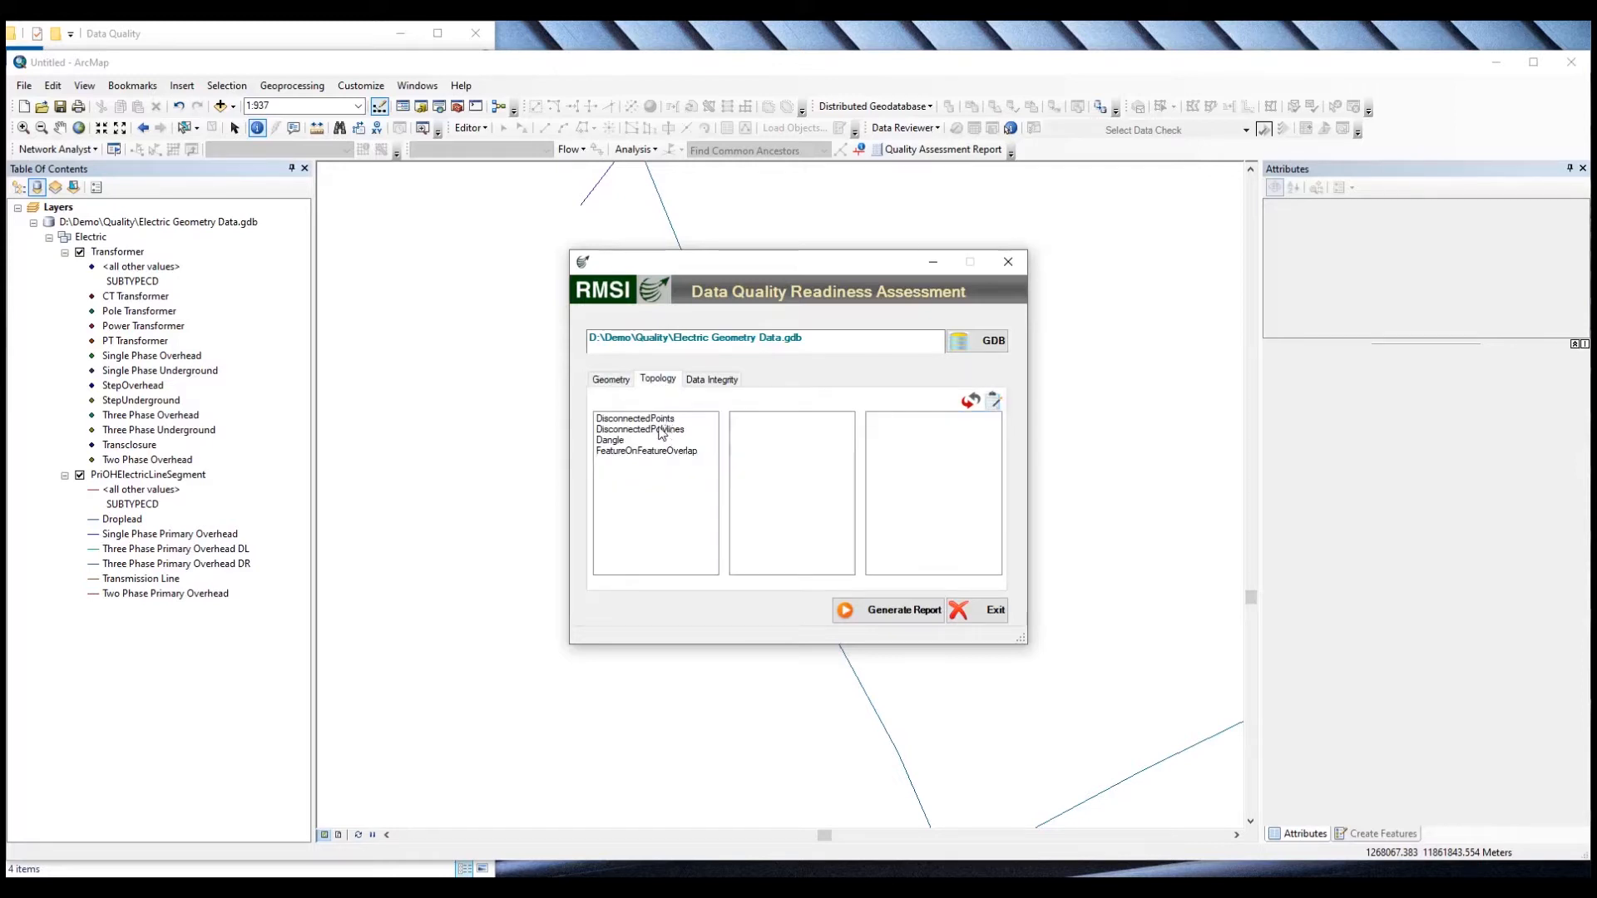
click(657, 419)
click(790, 421)
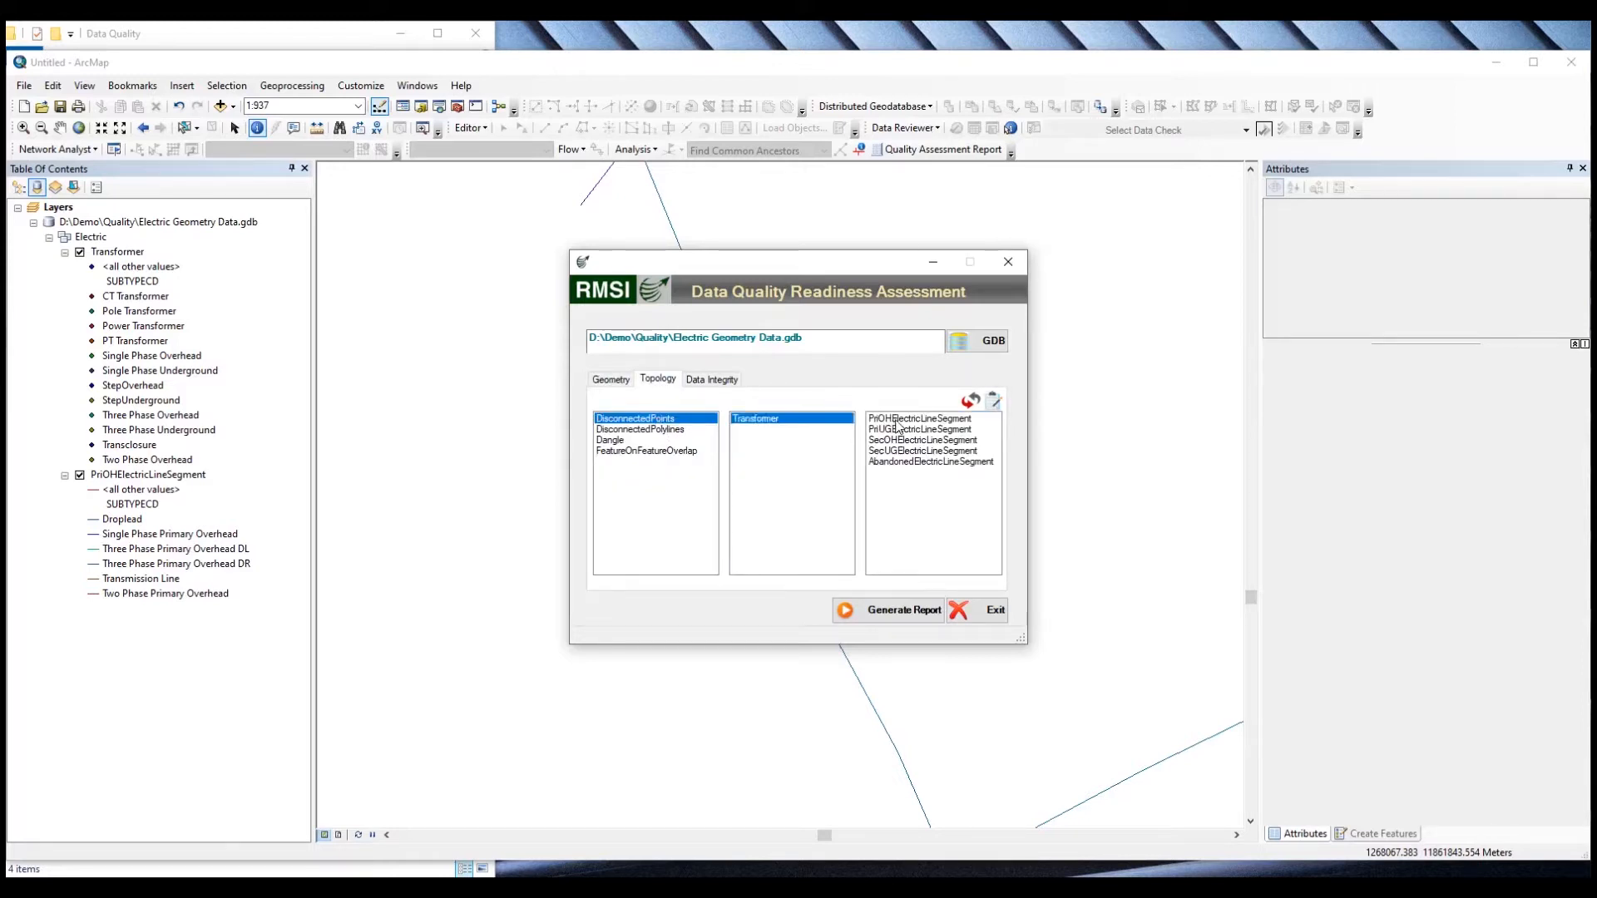
click(898, 422)
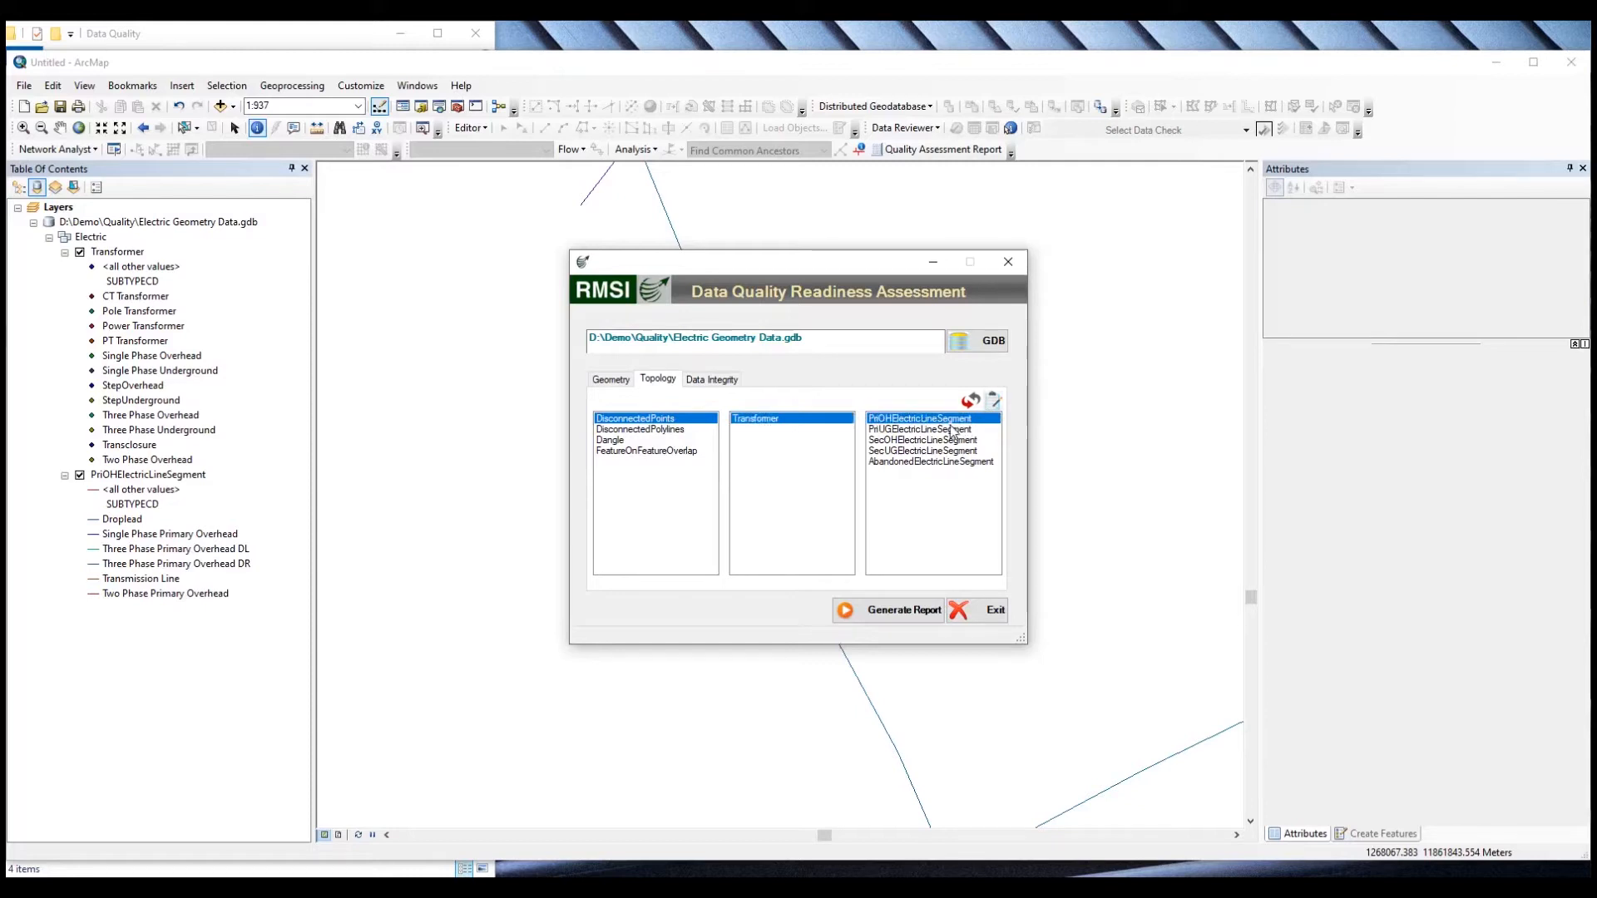
click(953, 430)
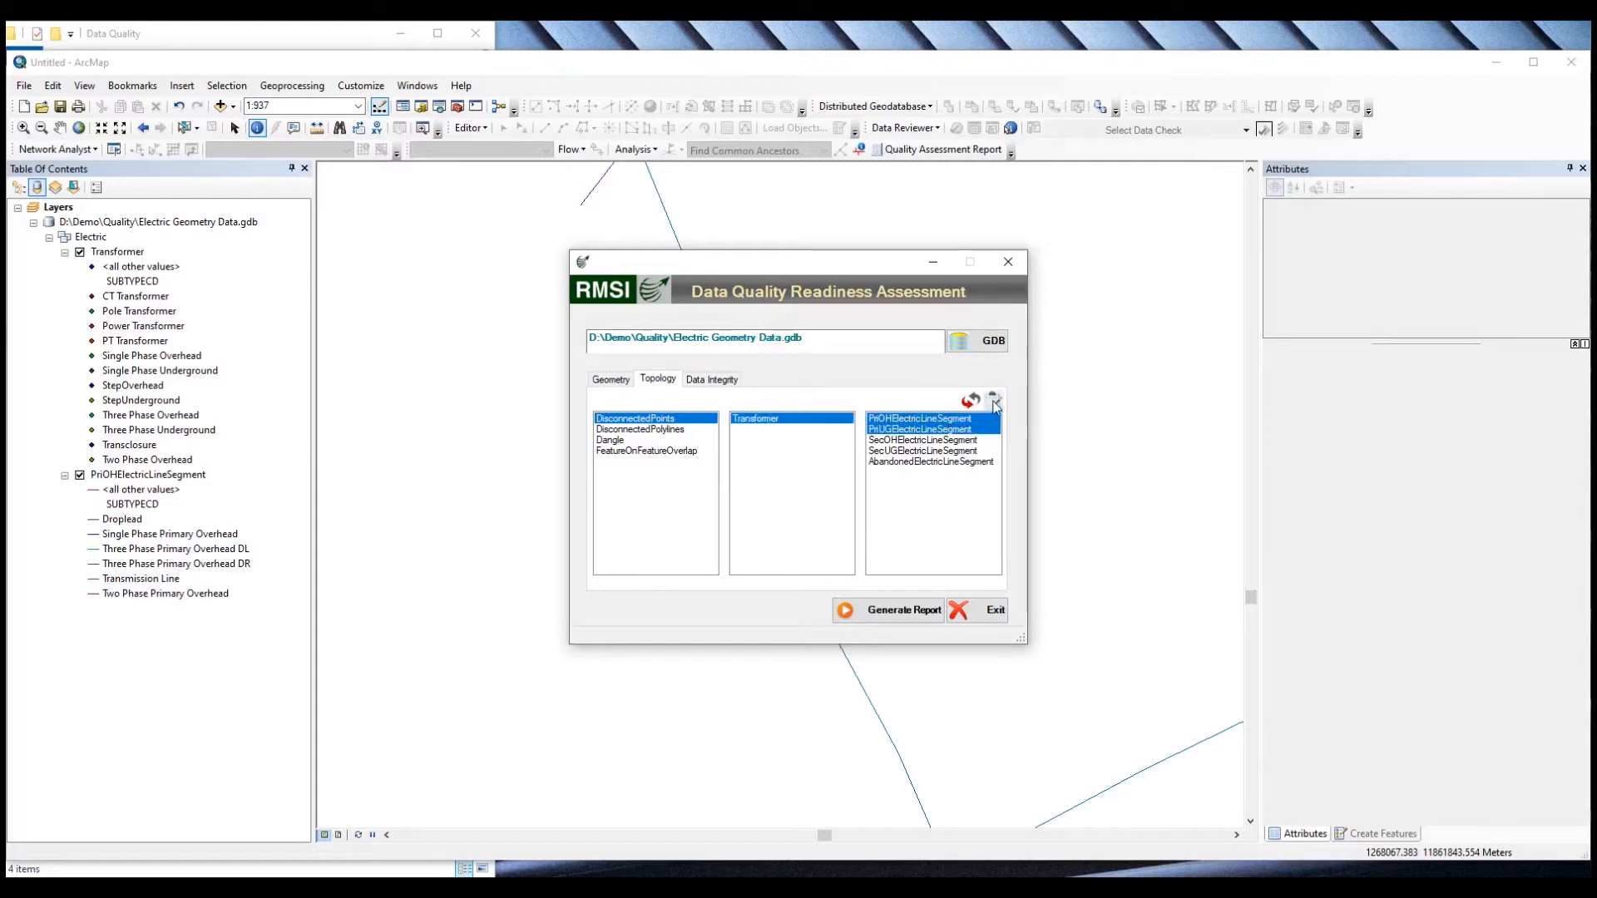
- Set up DisconnectedPolylines checks of PriOHElectricLineSegment against PriUGElectricLineSegment and SecOHElectricLineSegment
click(616, 430)
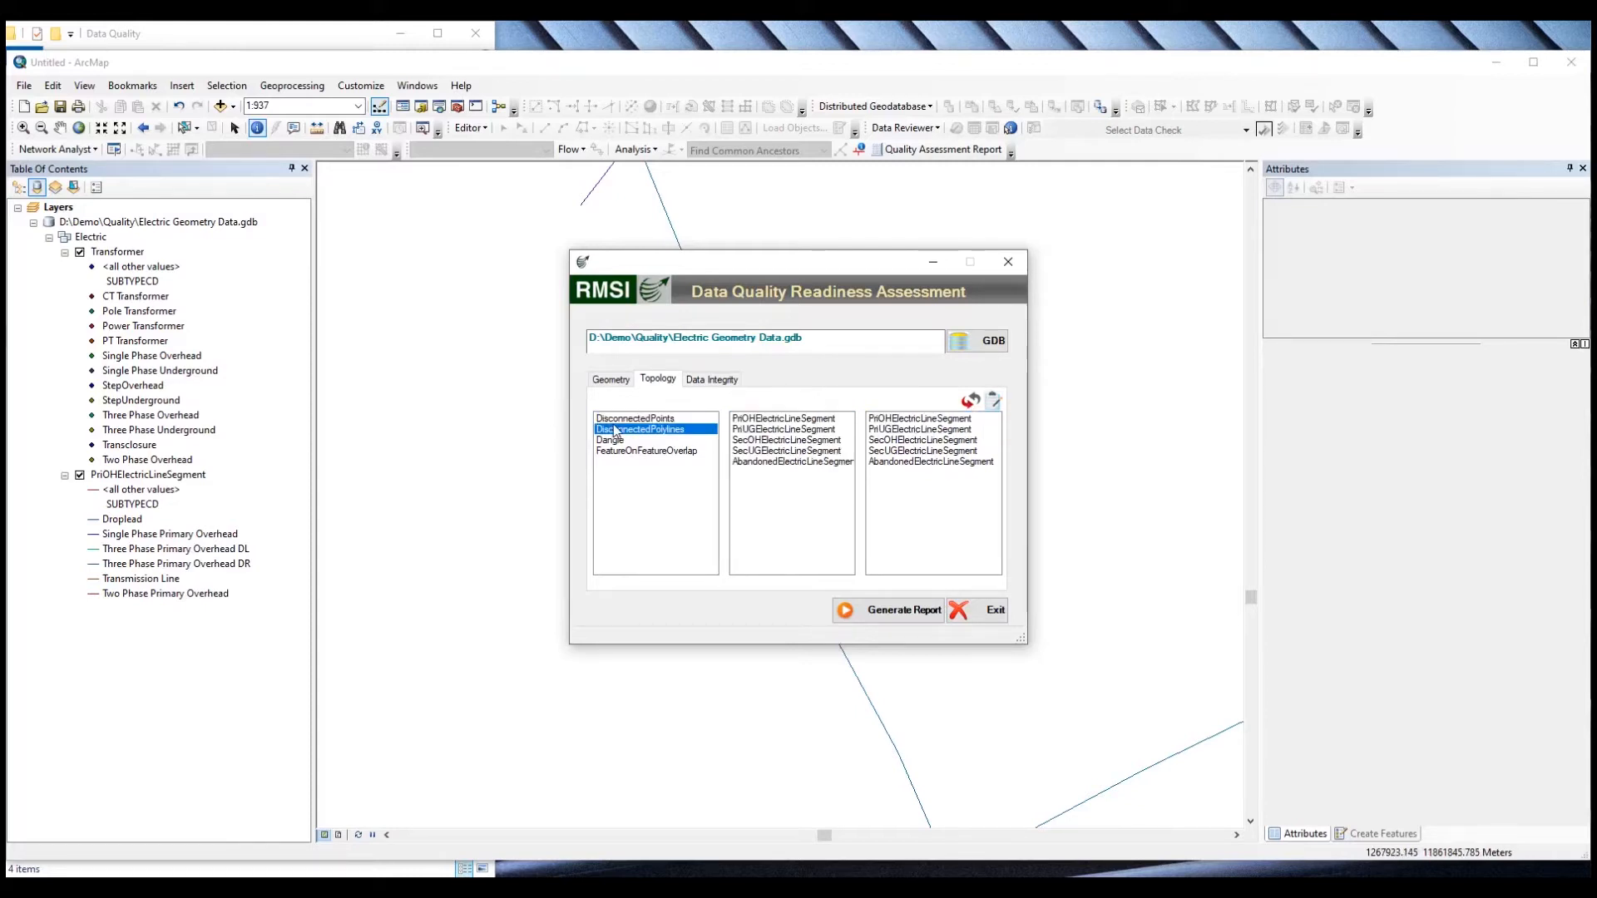
click(762, 420)
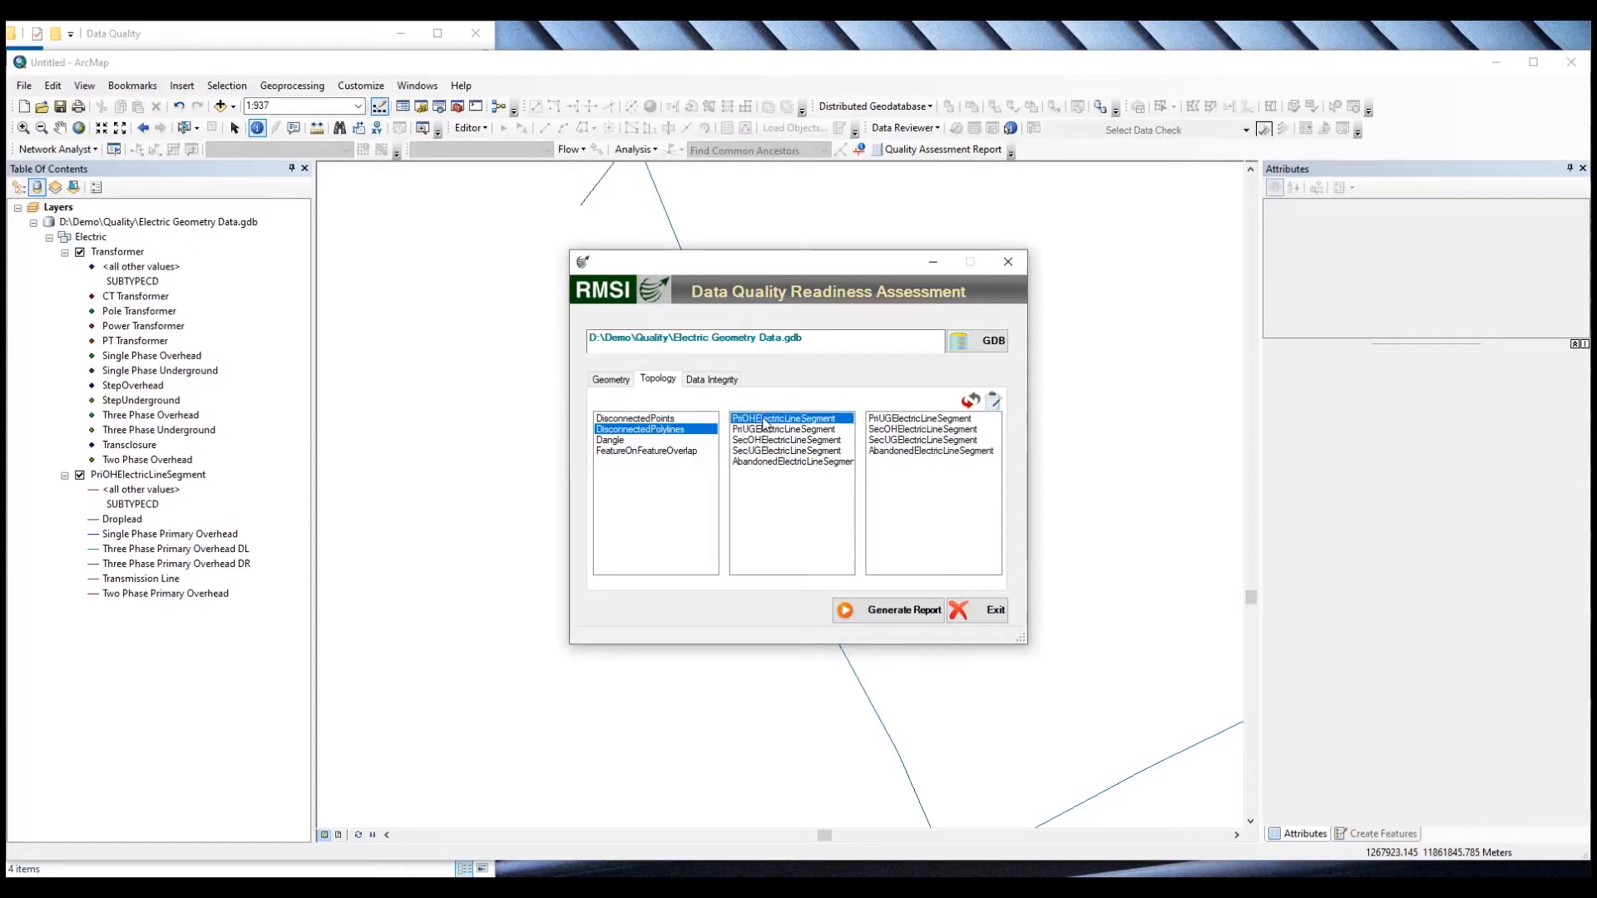
click(888, 419)
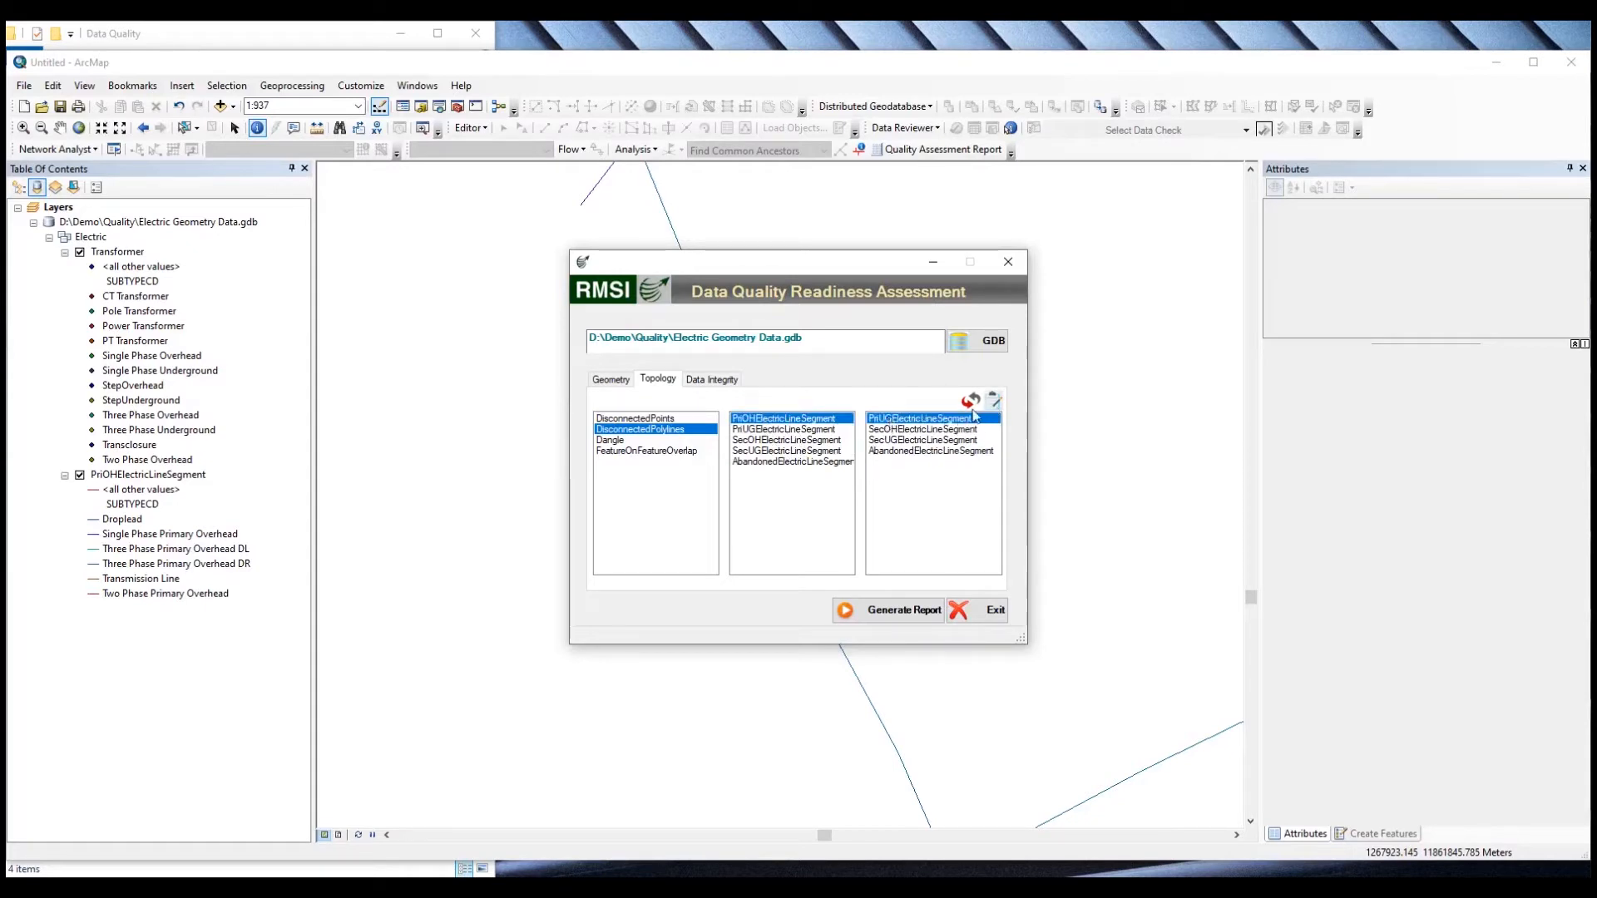
click(901, 430)
click(900, 420)
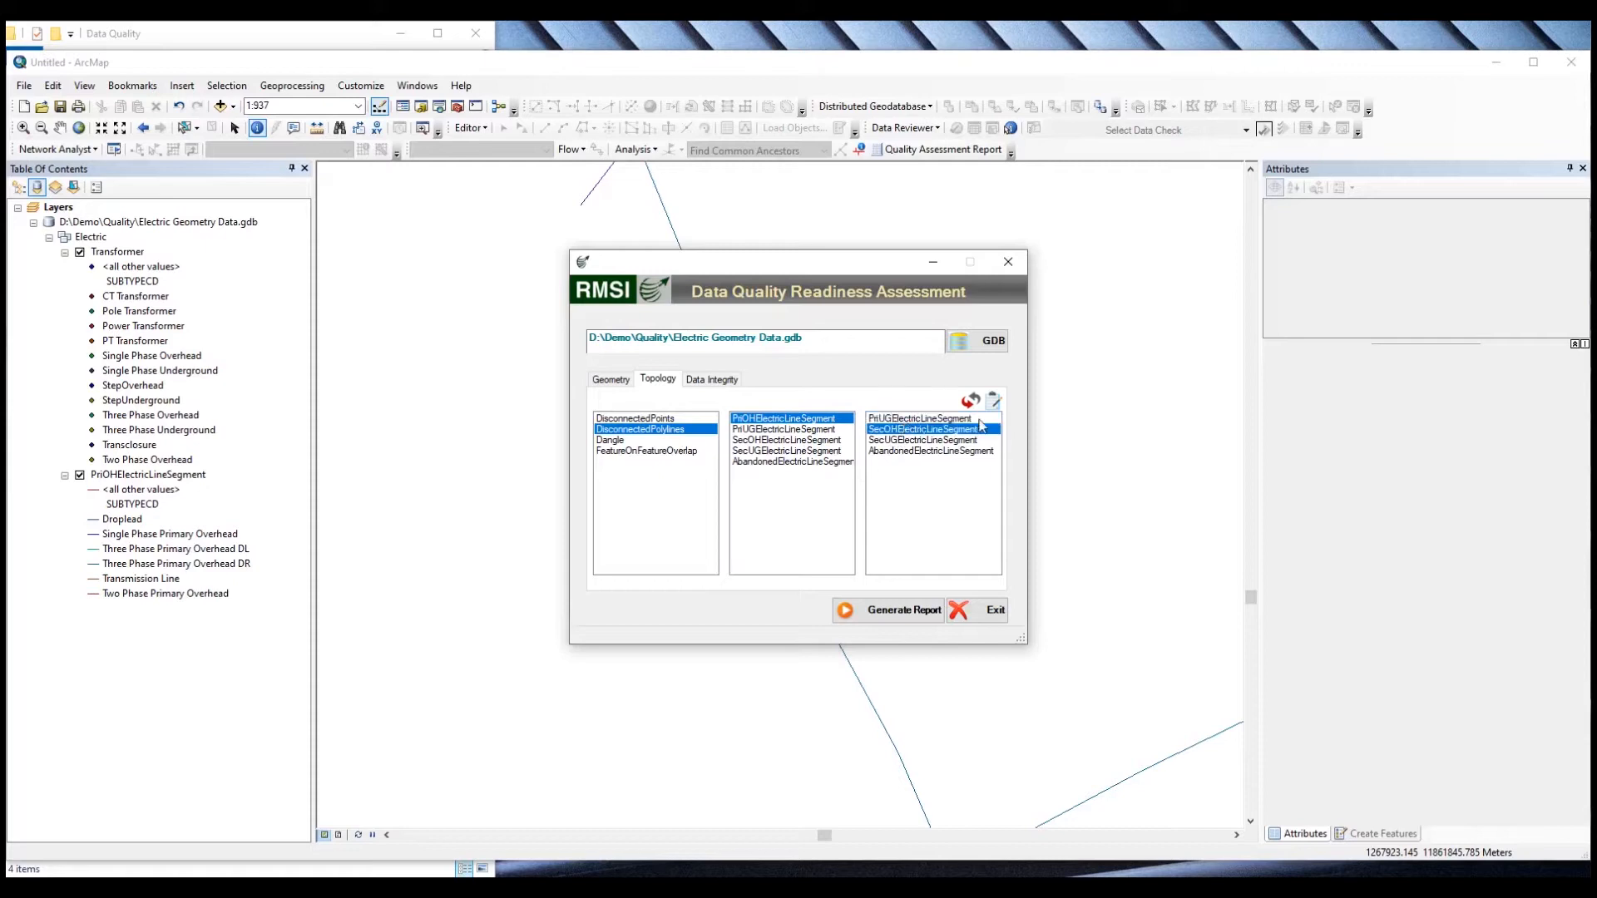
- Choose the FeatureOnFeatureOverlap check for PriOHElectricLineSegment against PriUGElectricLineSegment
click(629, 454)
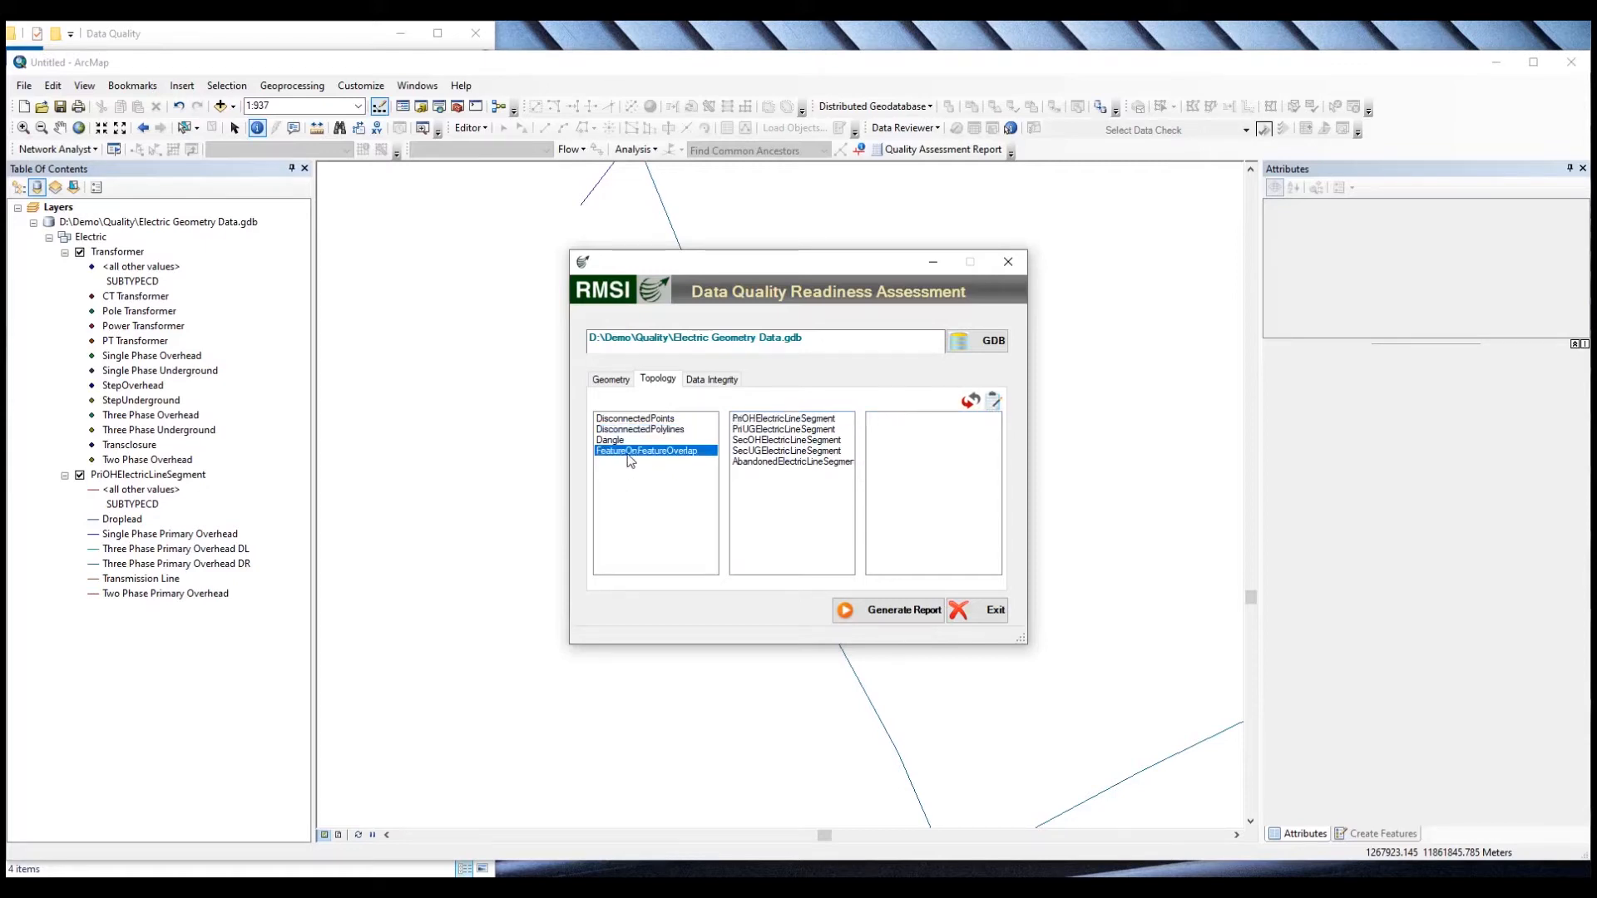
click(781, 420)
click(903, 423)
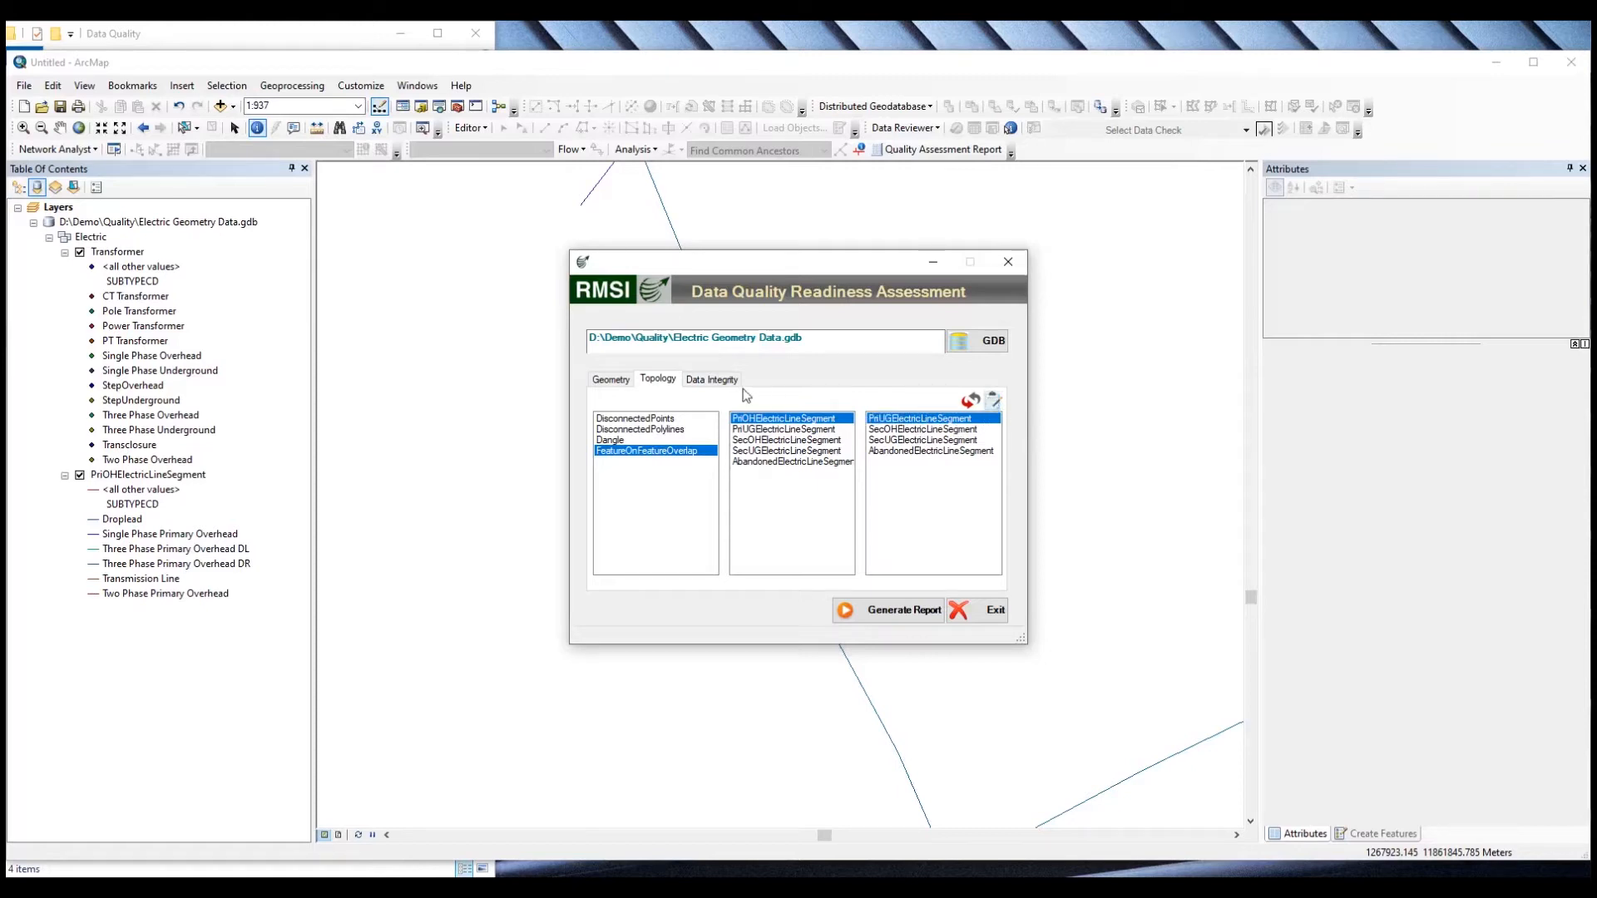
- Set up a Domain data integrity check on the Transformer and PriOHElectricLineSegment feature classes
click(702, 380)
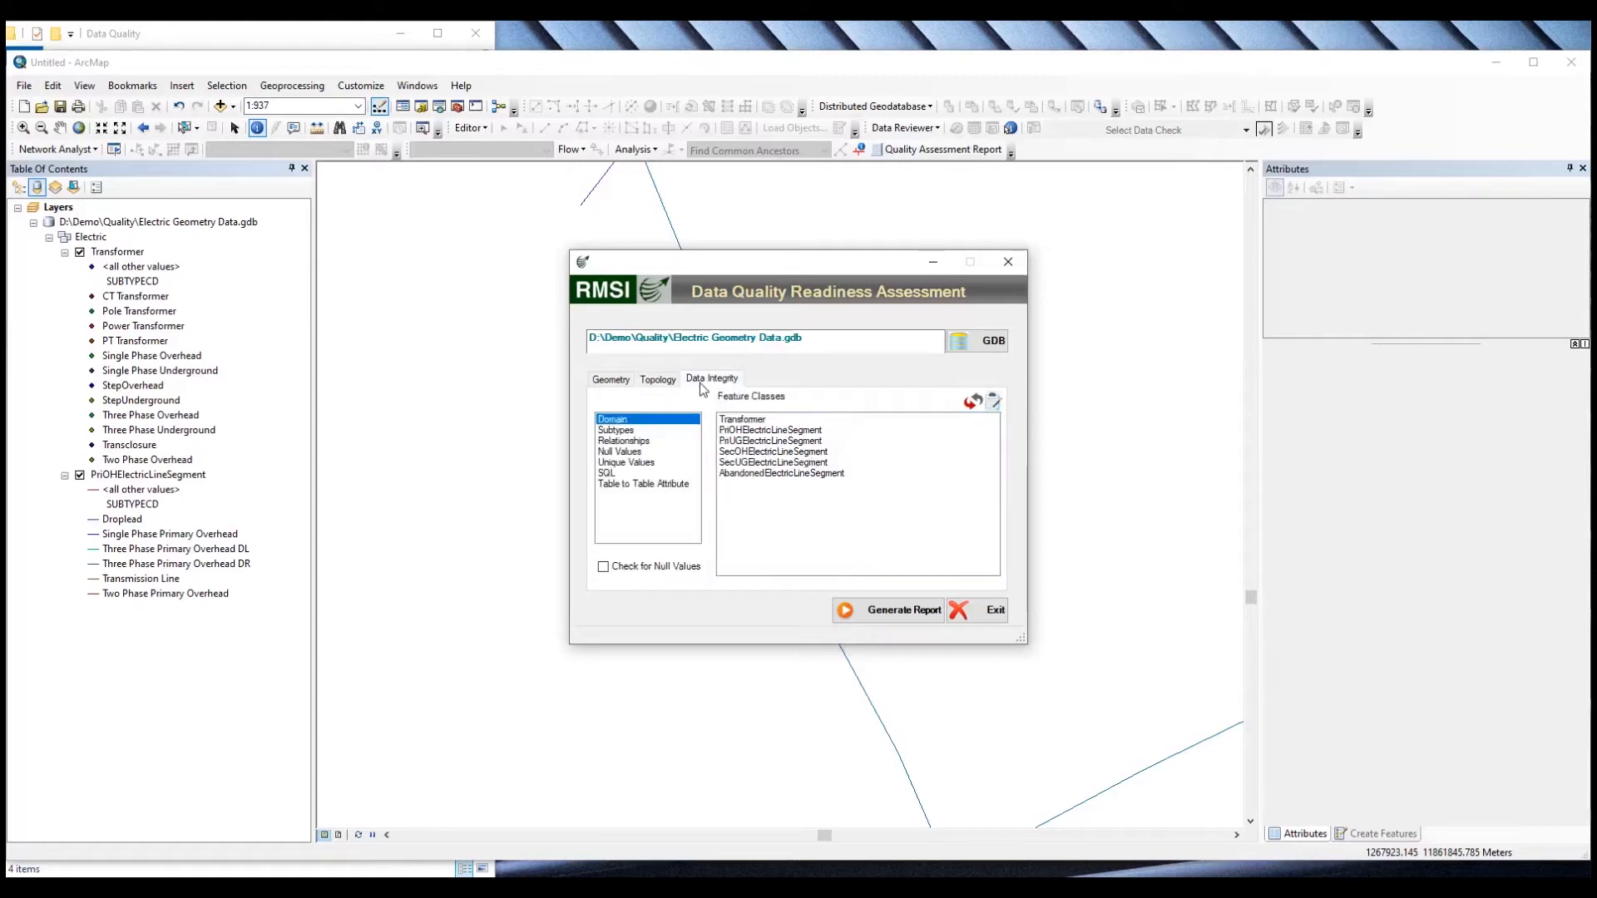
click(766, 421)
ctrl+click(766, 433)
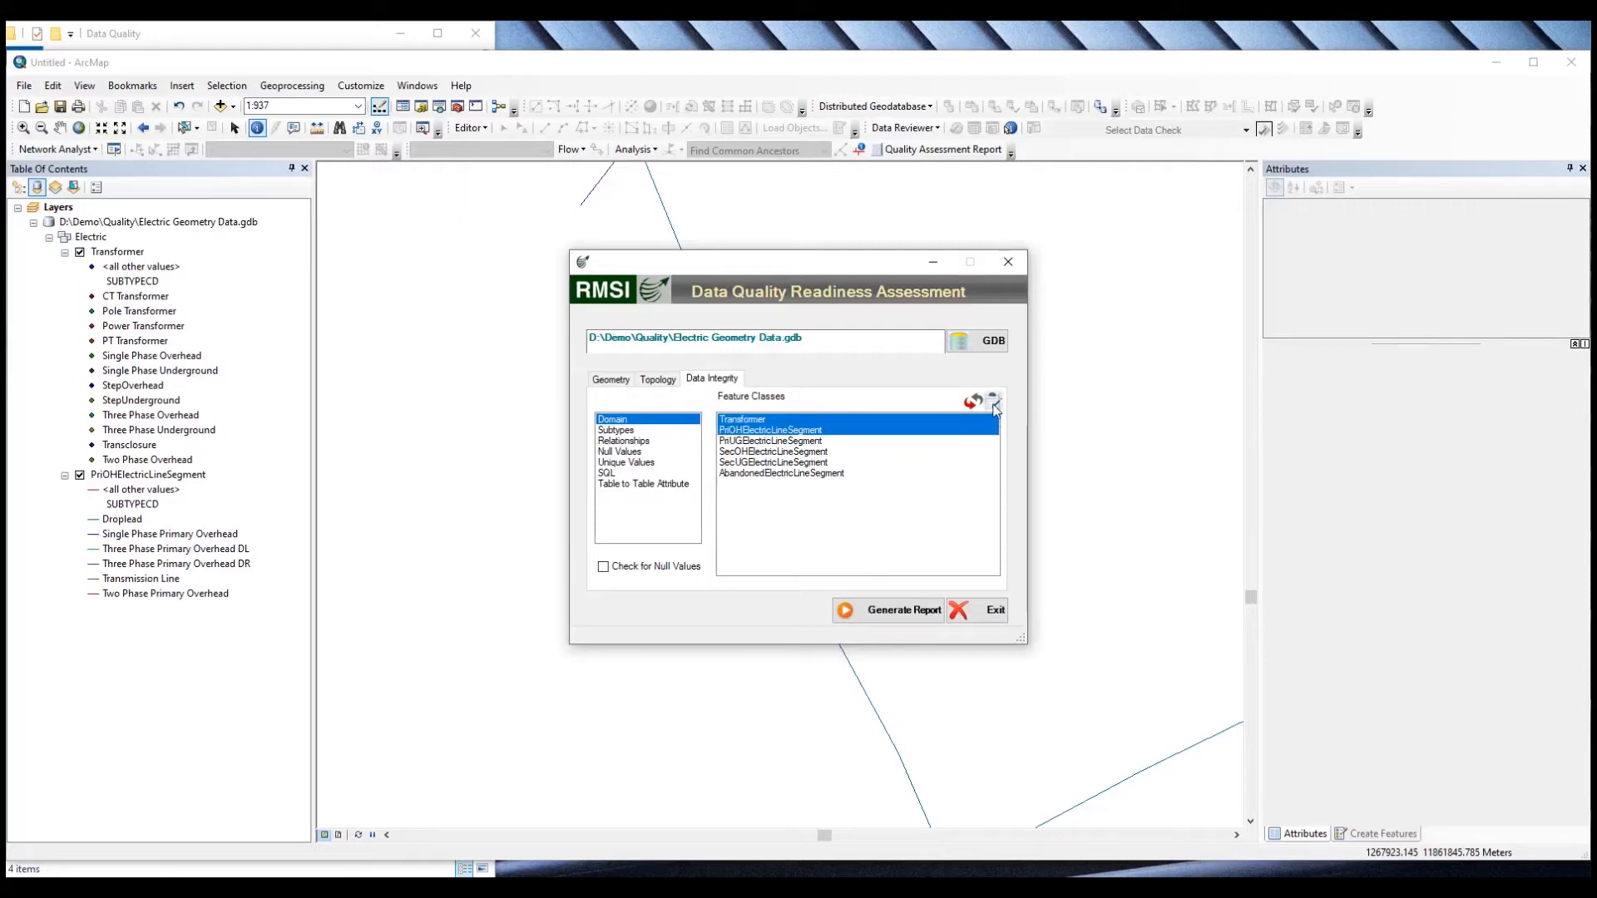
- Choose the Subtypes check for Transformer and PriOHElectricLineSegment, and generate the data check report
click(619, 431)
click(761, 420)
ctrl+click(761, 431)
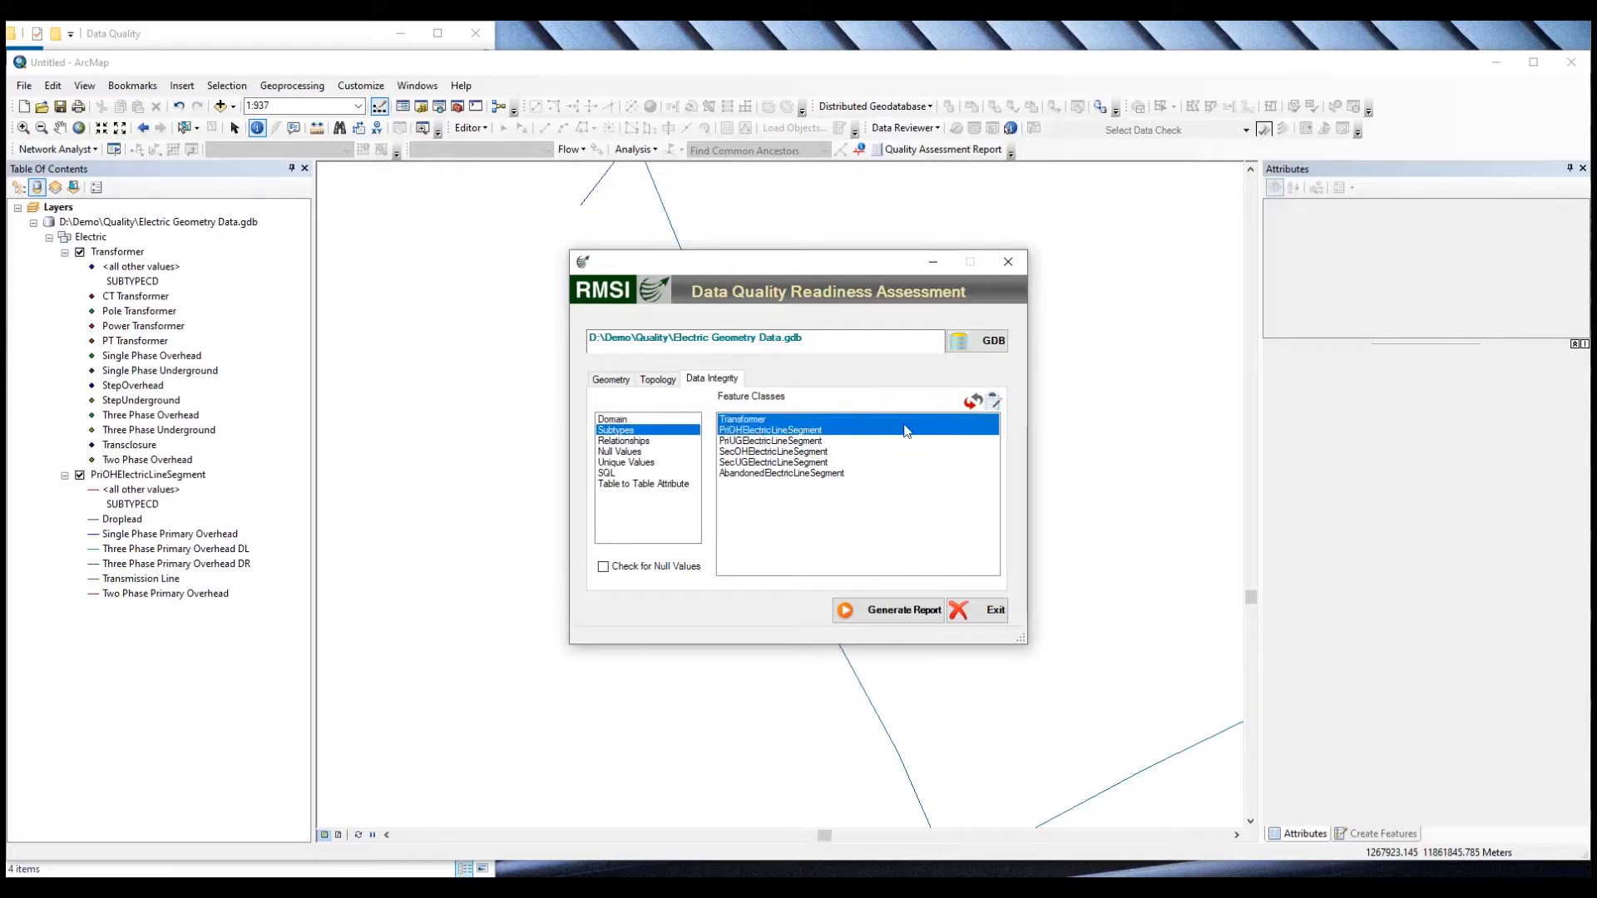
click(892, 615)
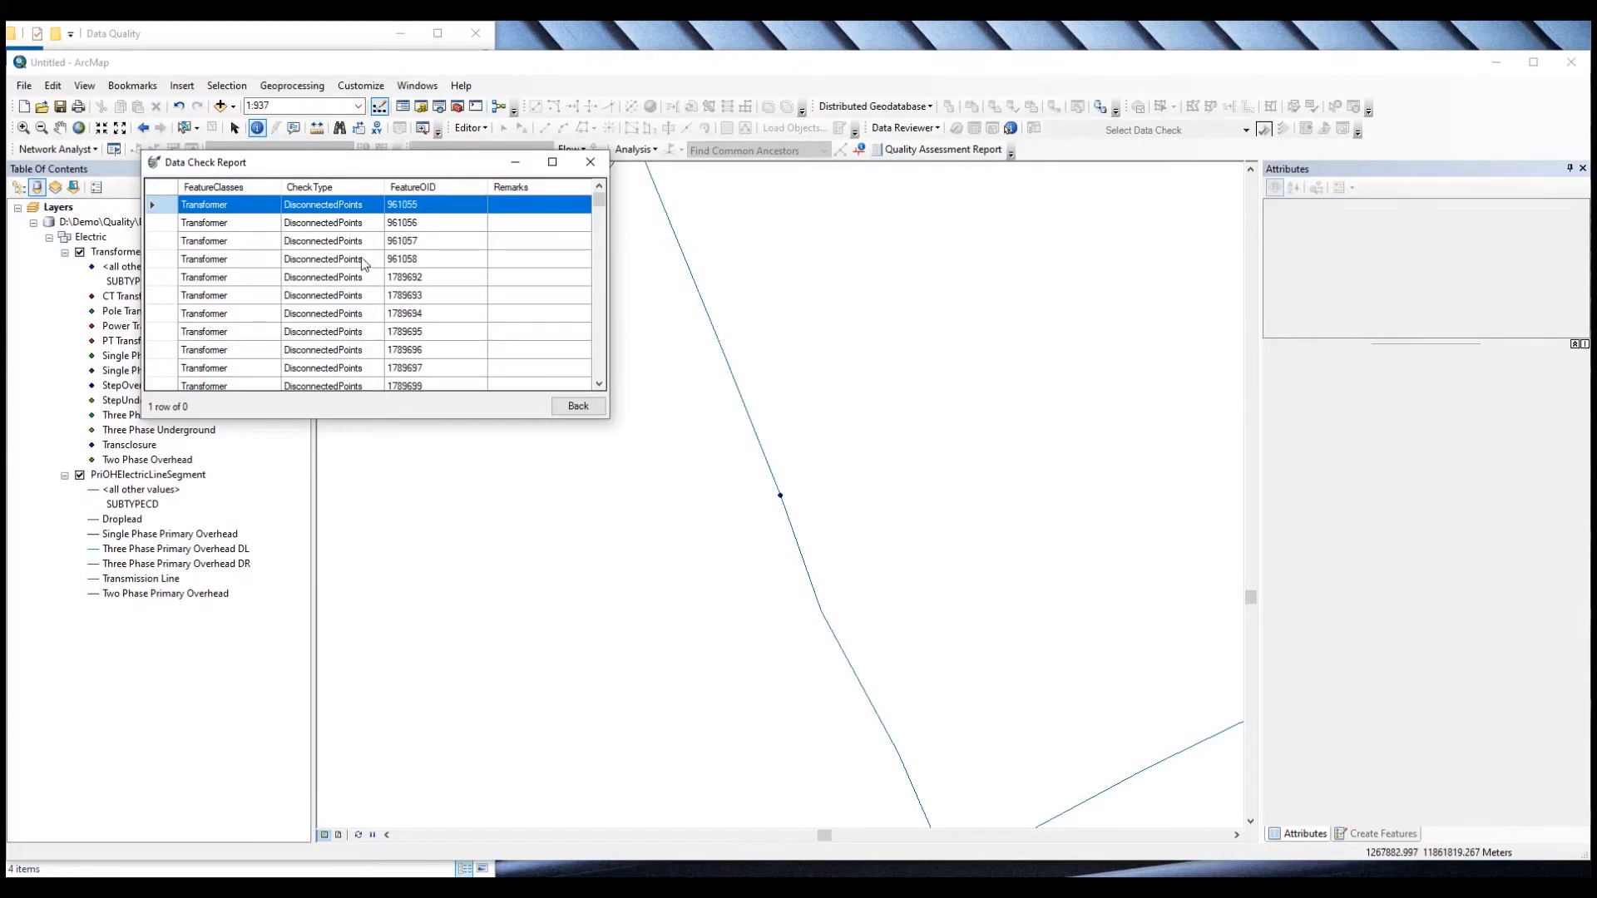
- Look through the data check report to its end and locate the first Transformer Domain Error on the map
scroll(361, 257, down, 15)
scroll(371, 322, down, 9)
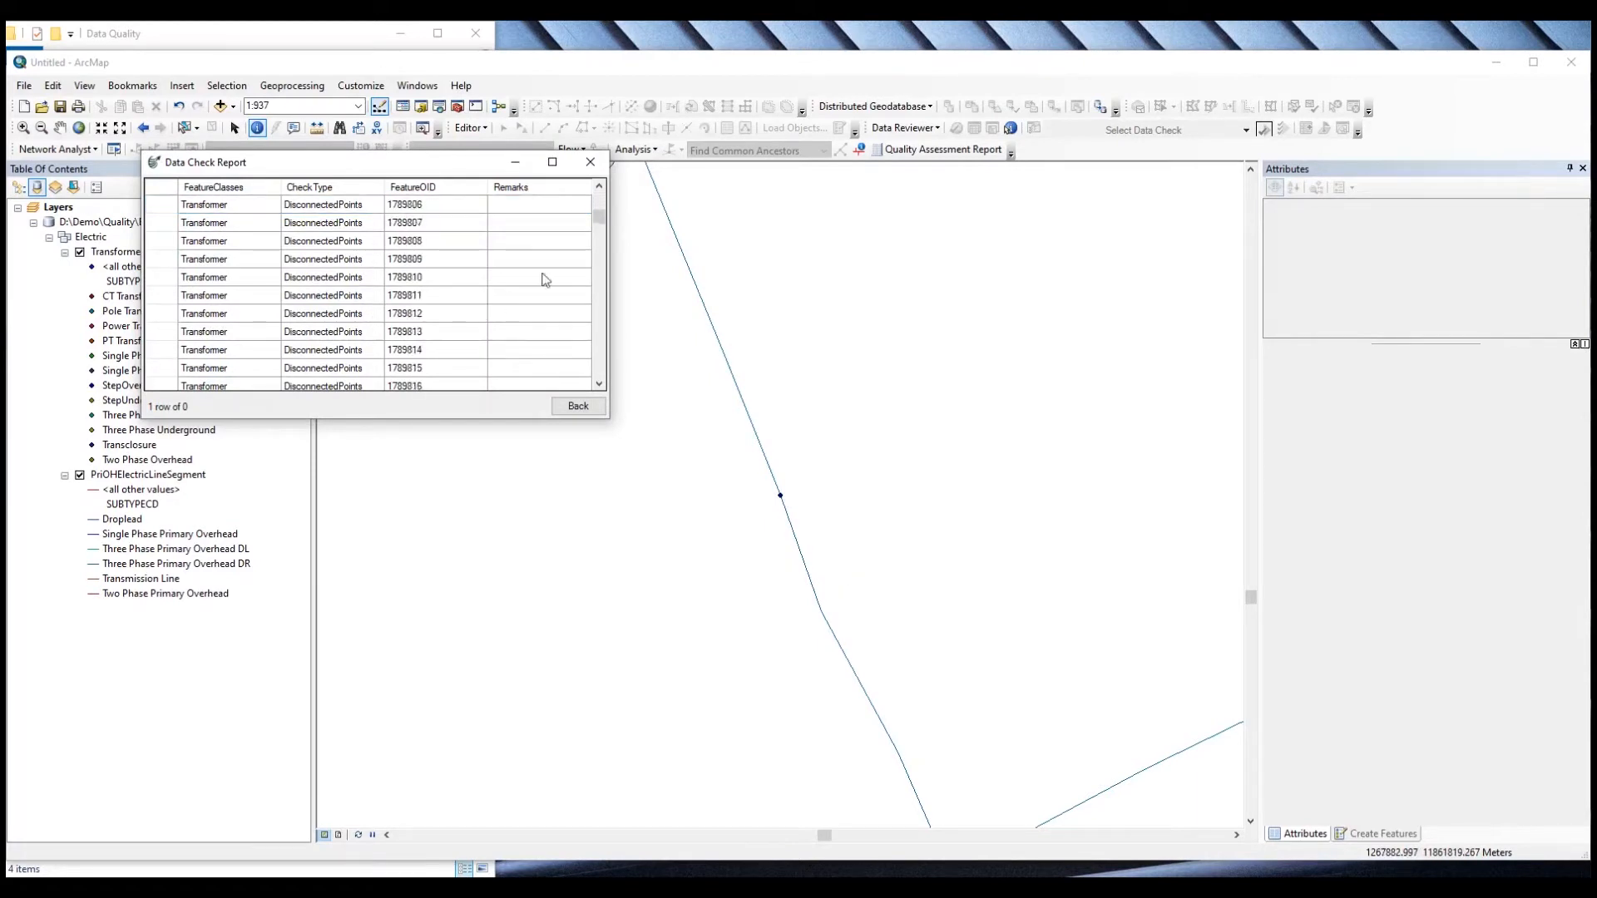
drag(598, 223, 598, 370)
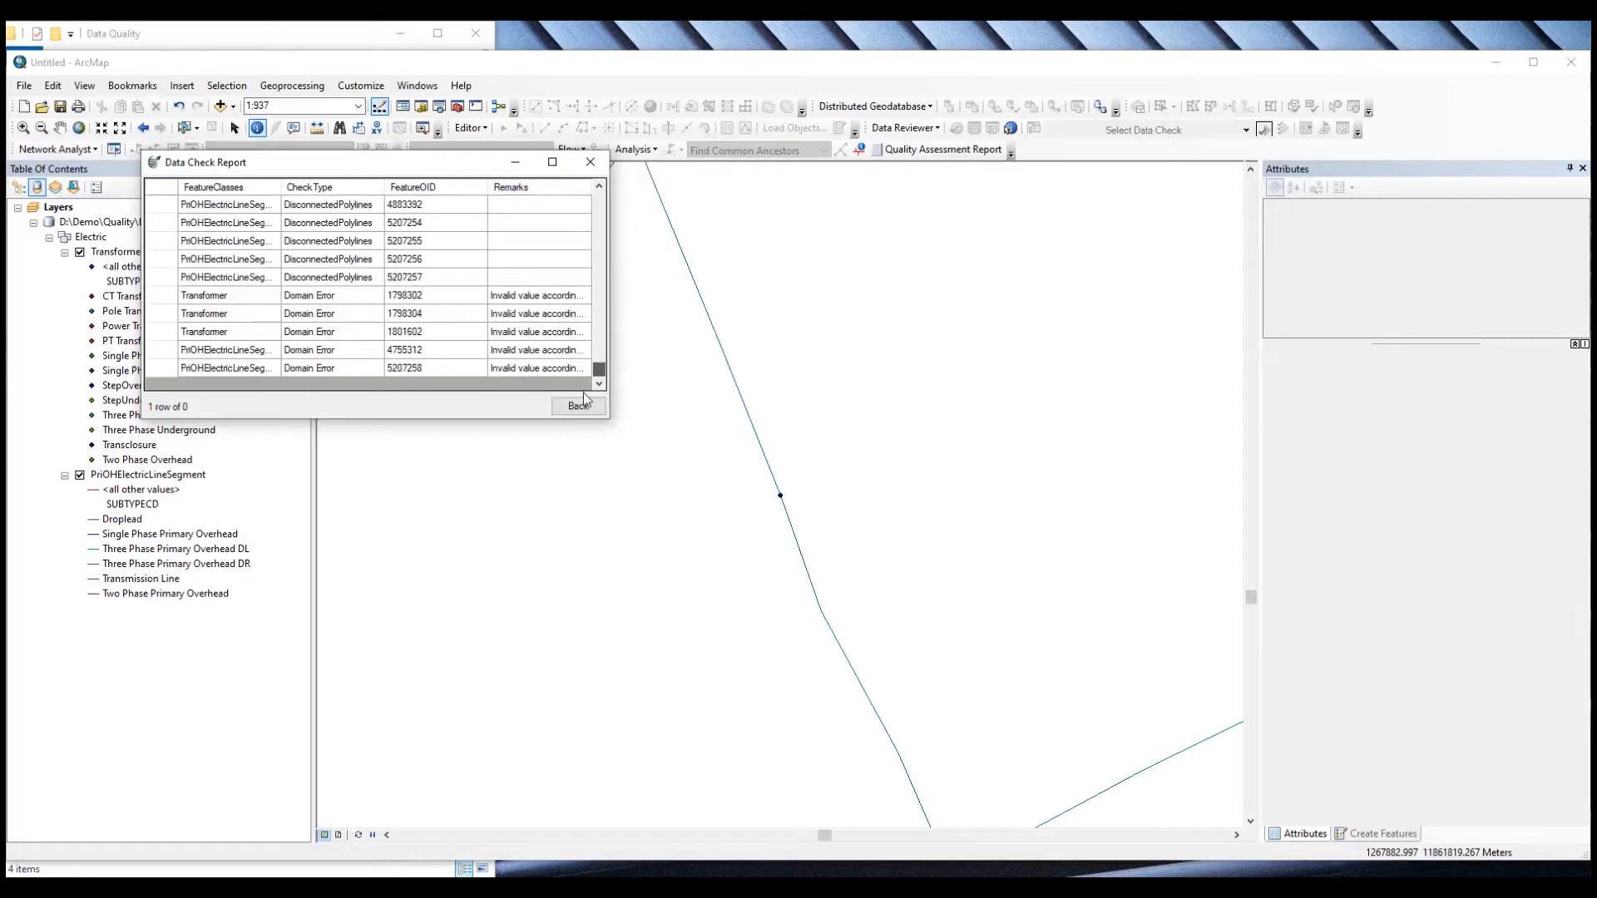
click(327, 298)
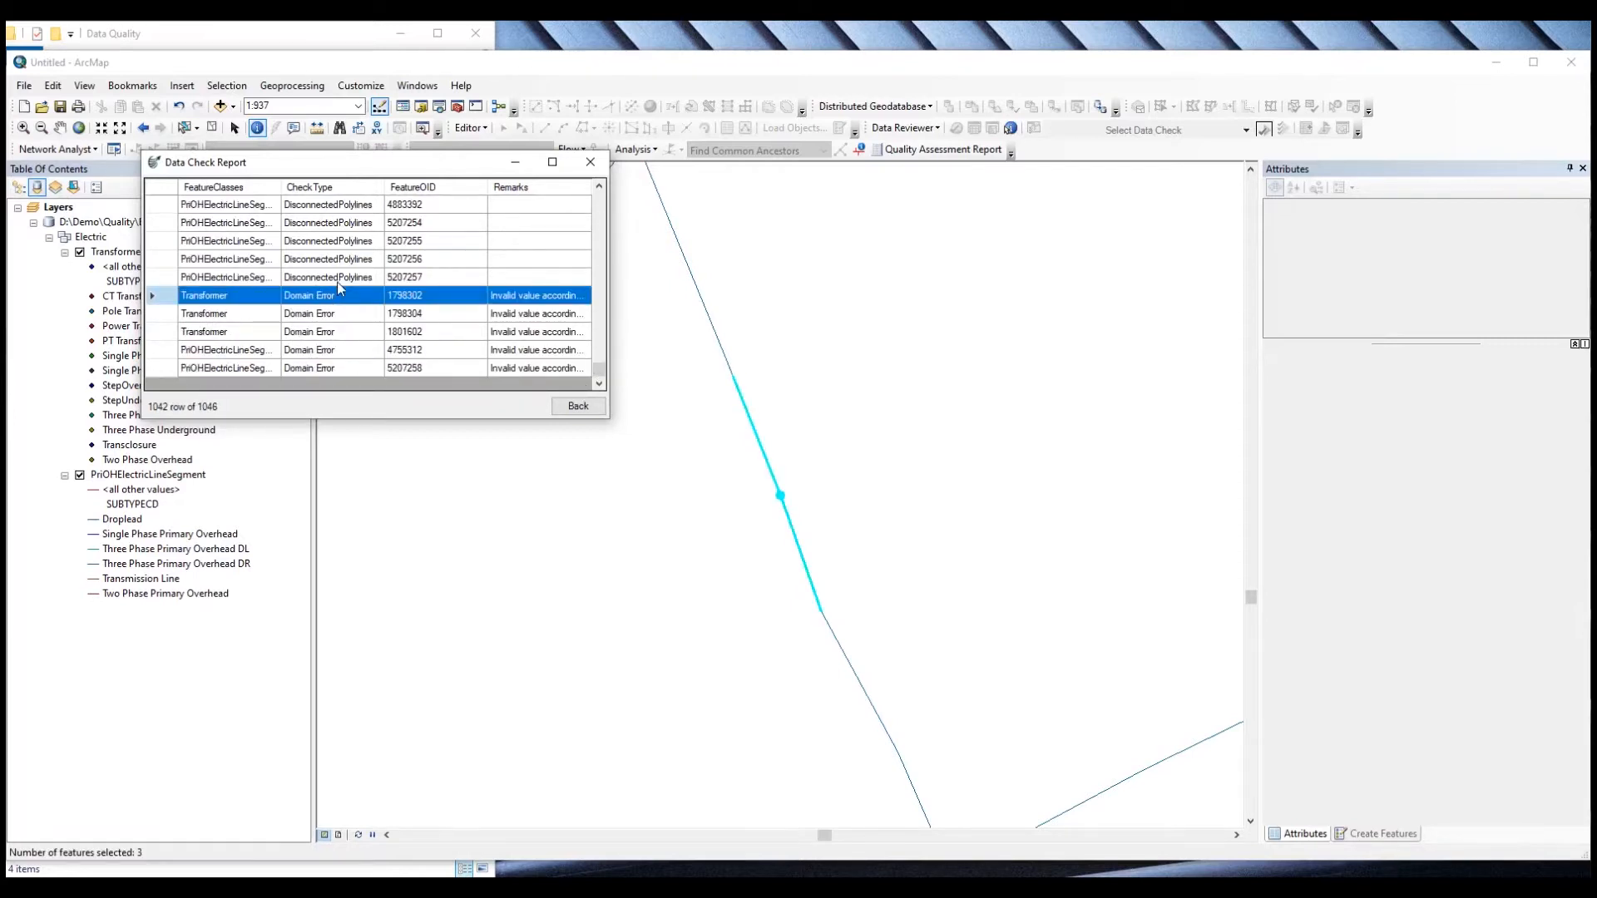
- Locate the last DisconnectedPolylines record on the map and examine the surrounding network at 1:24,000
click(337, 281)
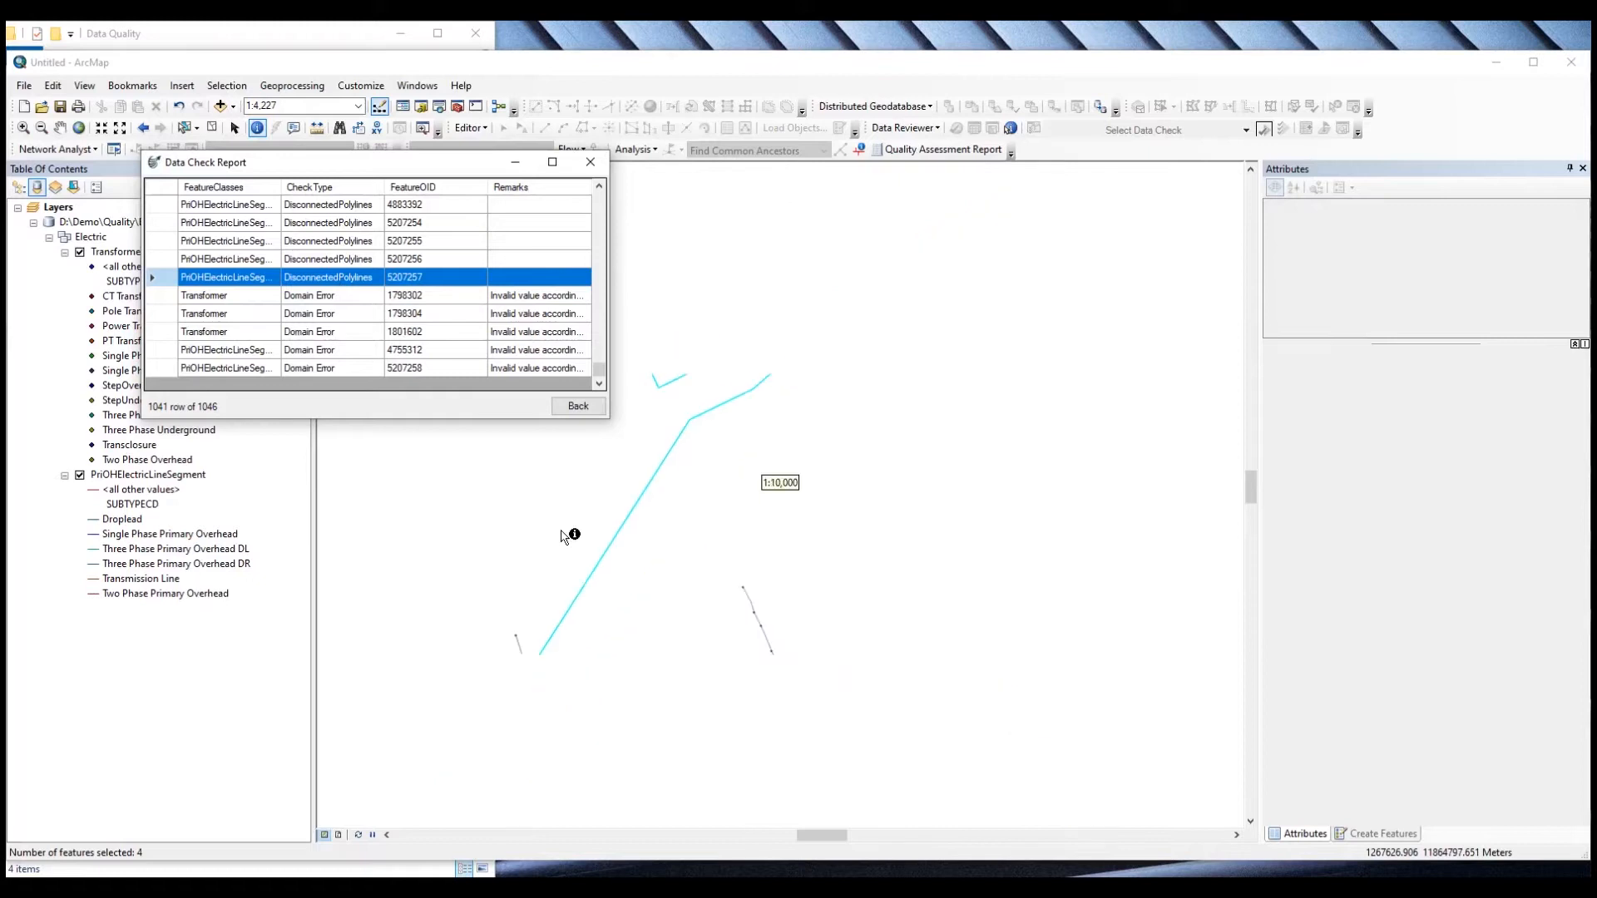
drag(768, 457, 937, 611)
scroll(774, 606, down, 1)
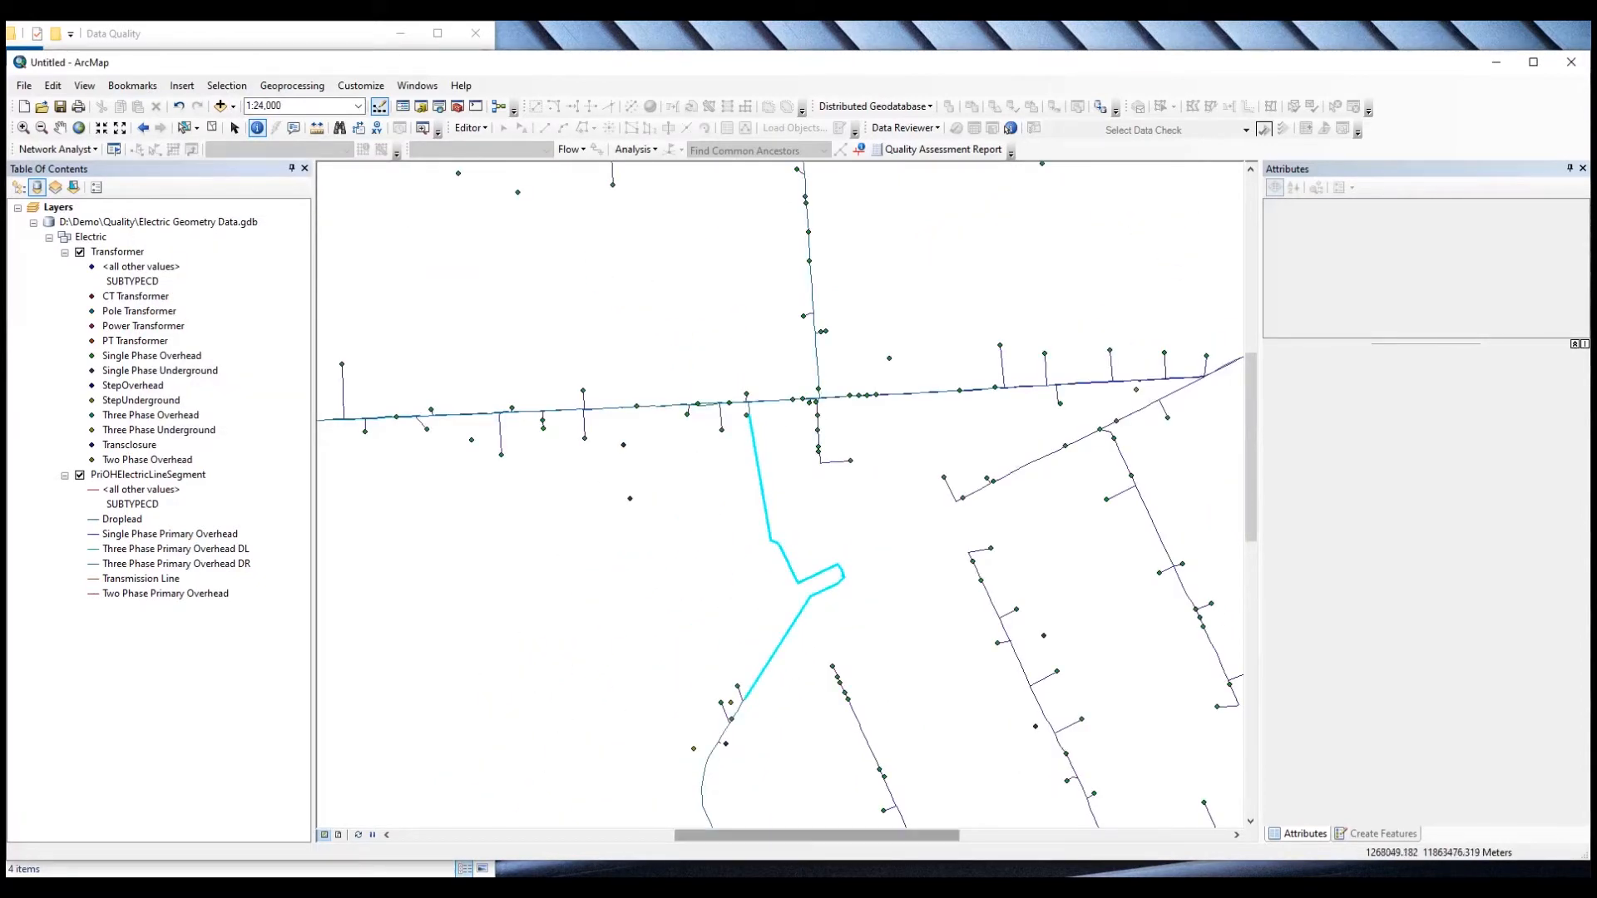
- Return to the data check report and locate the first Transformer Domain Error record on the map again
mouse_move(483, 869)
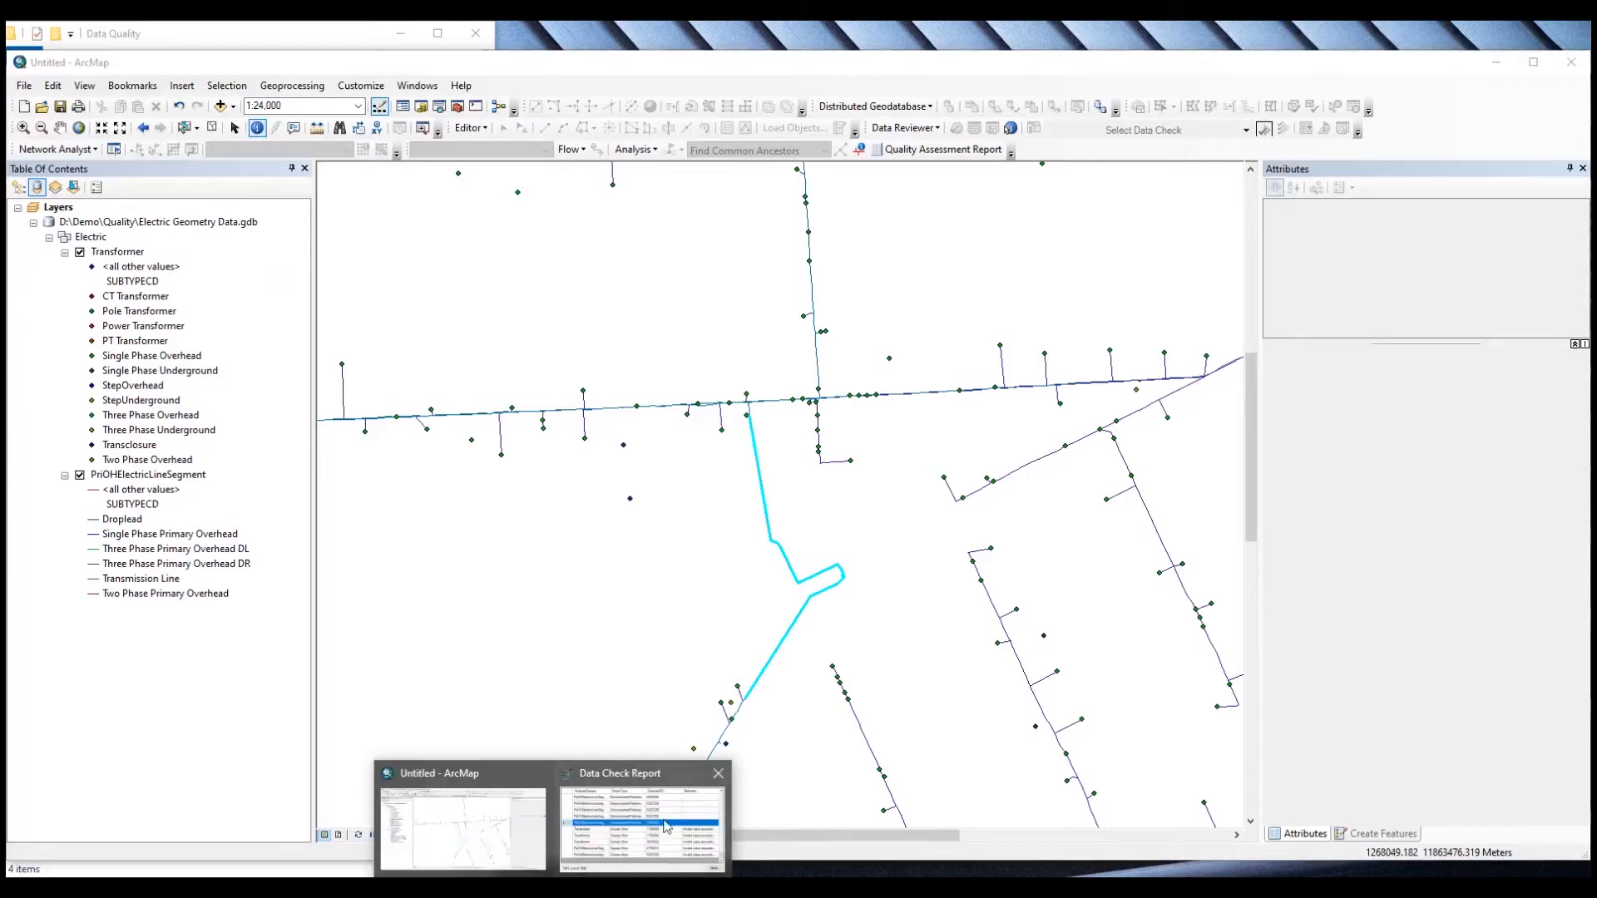
click(648, 815)
click(327, 303)
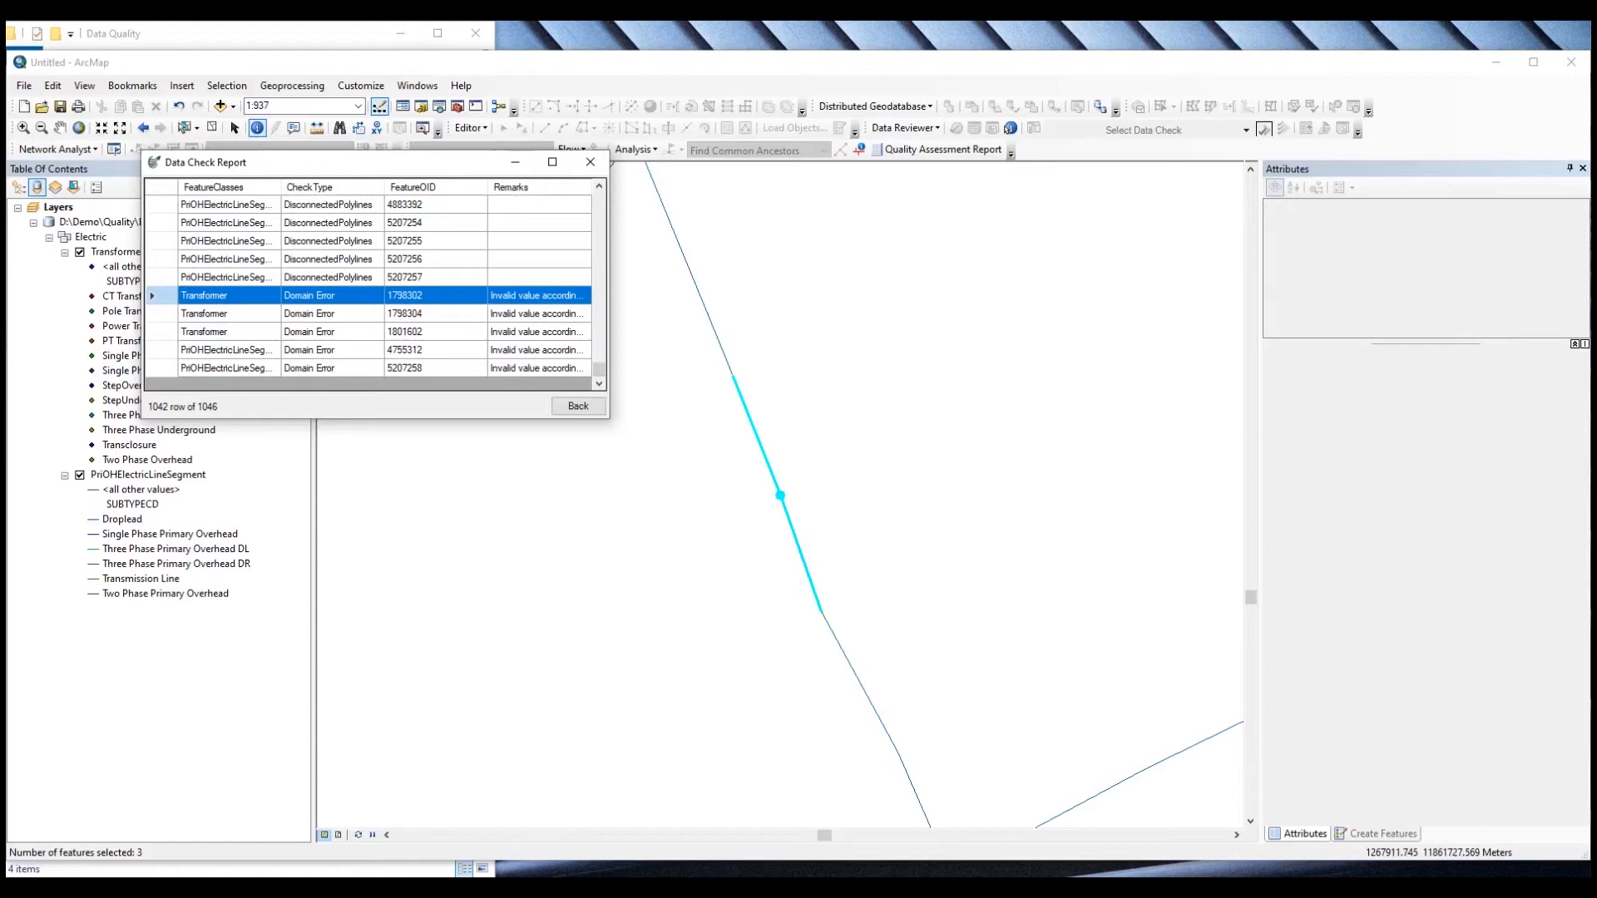
- Switch to the DataQualityReport - Final workbook in Excel and examine the geometry error columns per feature class in the QualityReport sheet
mouse_move(391, 886)
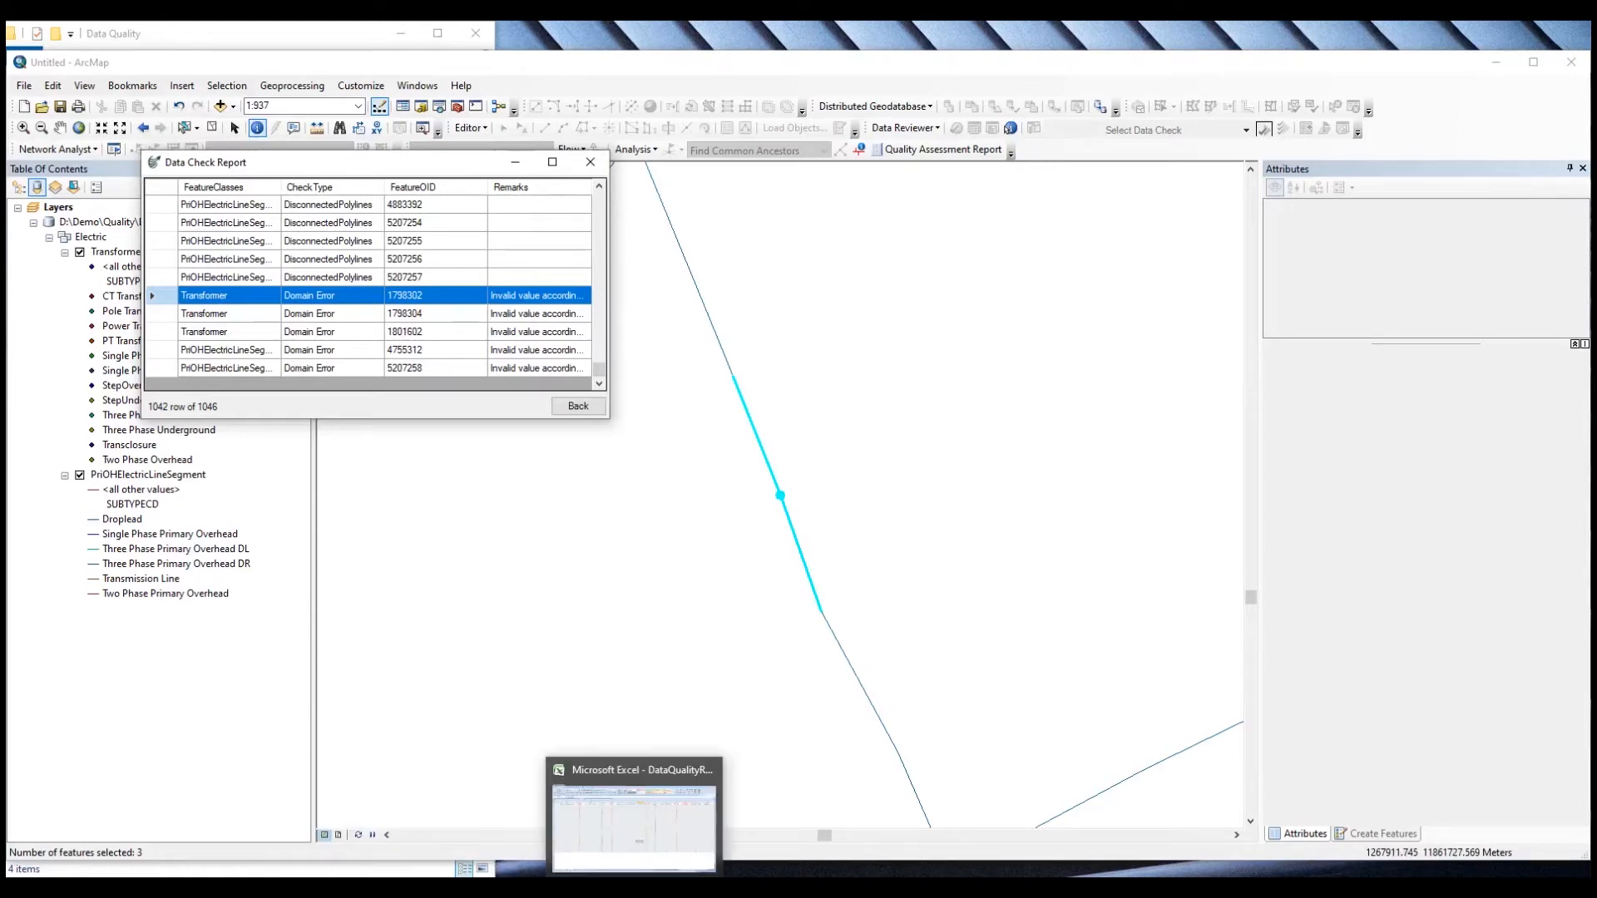
click(640, 803)
click(329, 381)
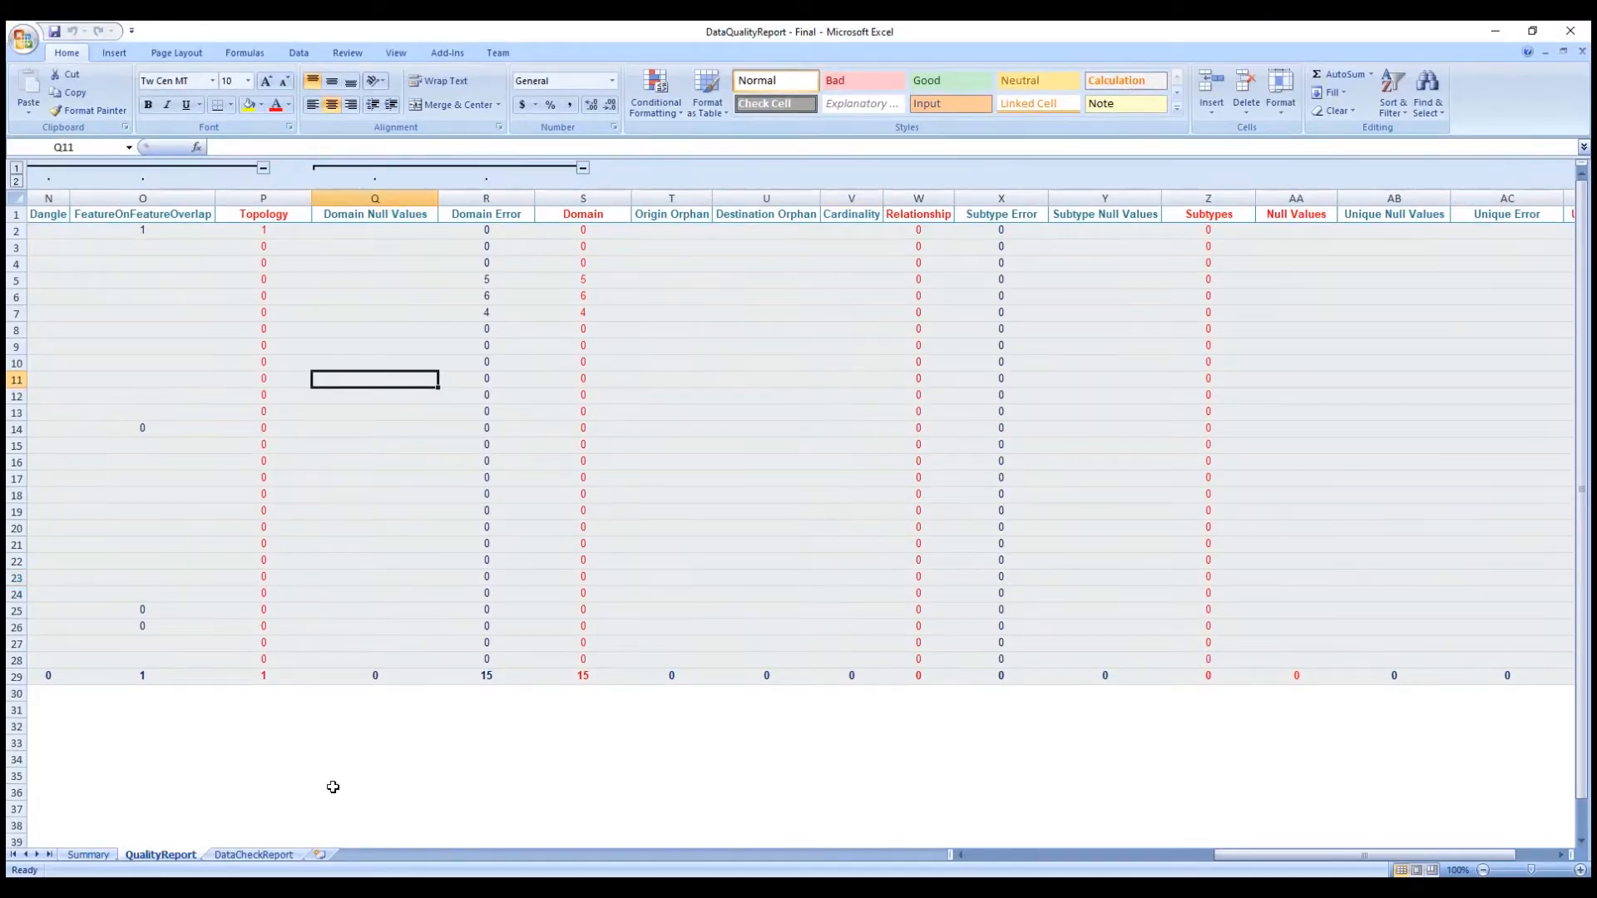
drag(1024, 726, 9, 722)
click(116, 477)
click(555, 428)
key(Right)
key(Right)
key(Right)
key(Right)
key(Right)
key(Right)
key(Right)
key(Right)
key(Right)
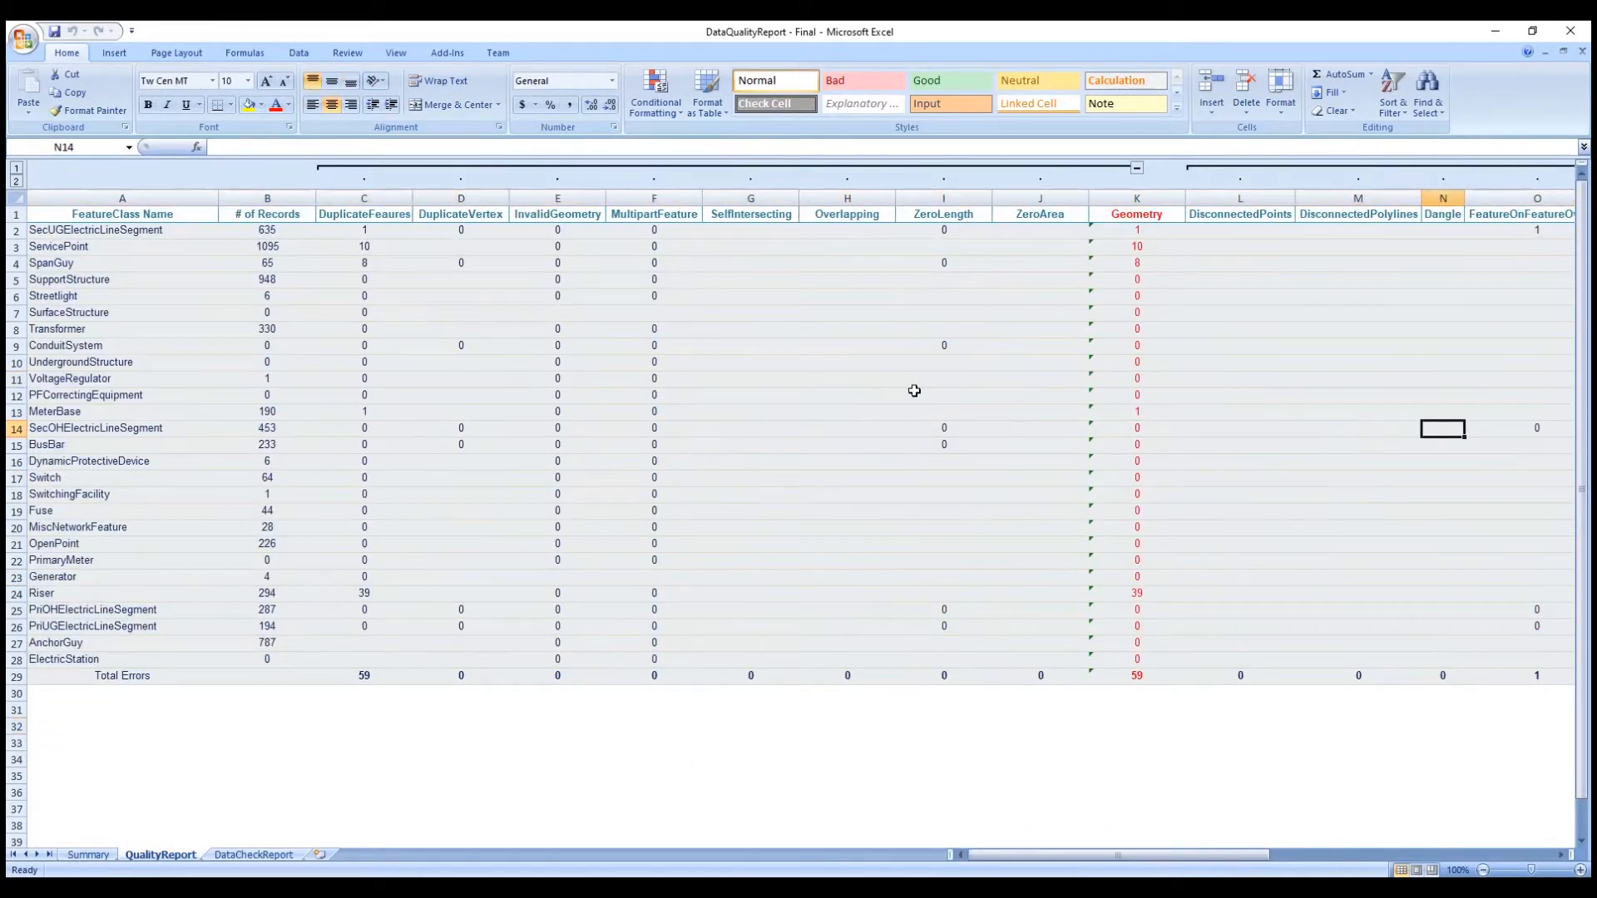
- Examine the topology, domain, relationship and subtype error columns of the QualityReport sheet
click(1142, 206)
key(Right)
key(Right)
key(Right)
key(Right)
key(Right)
key(Right)
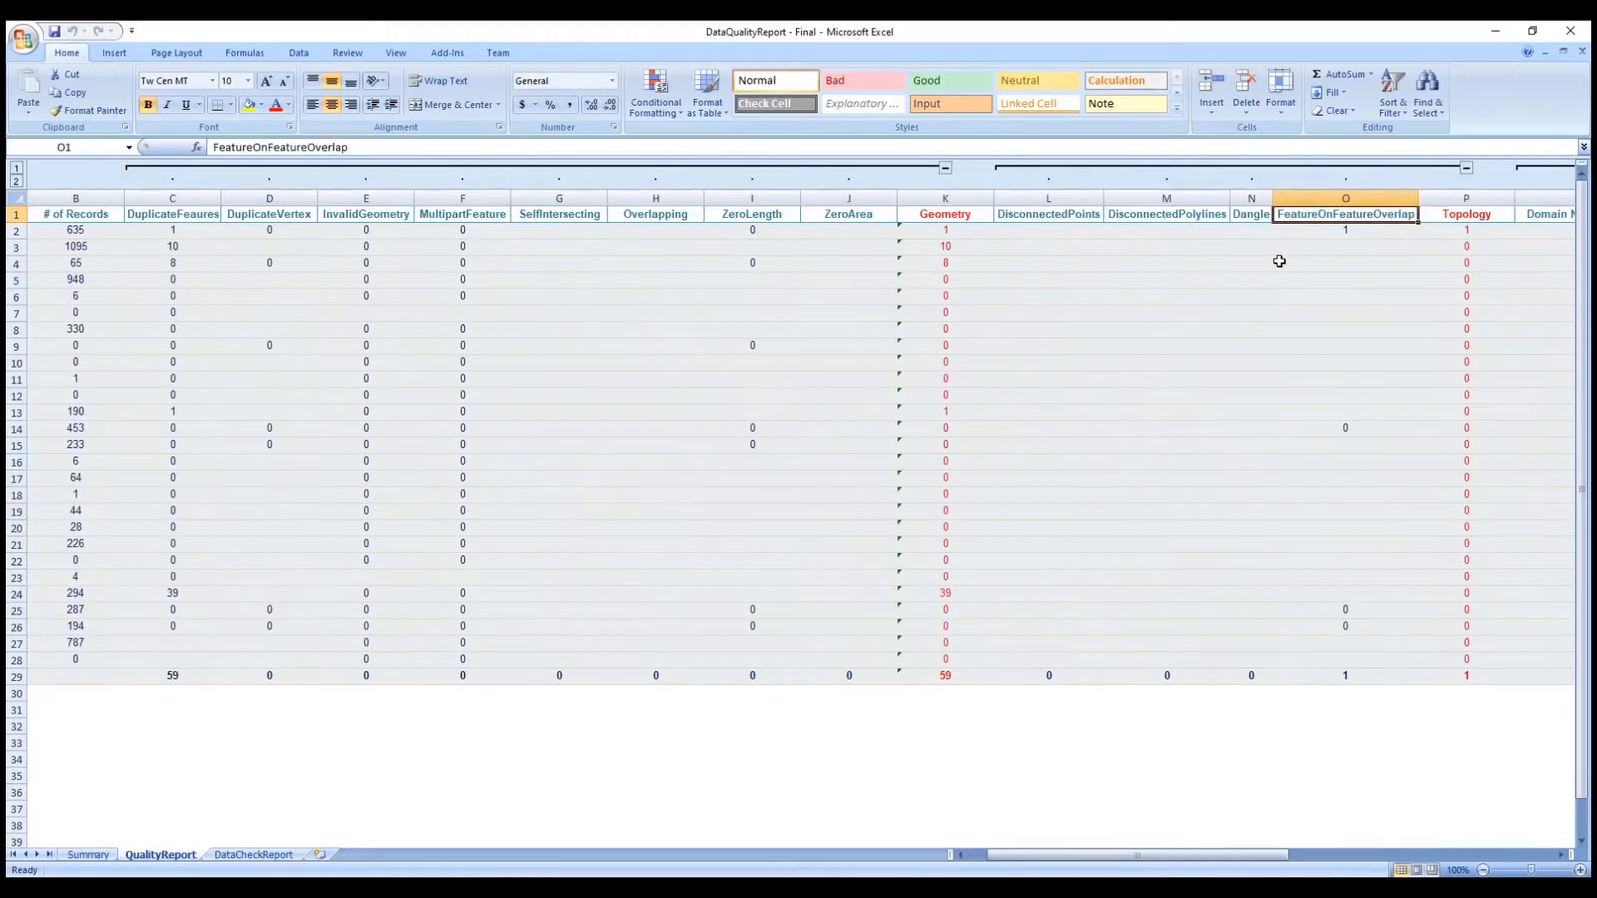
key(Right)
key(Right)
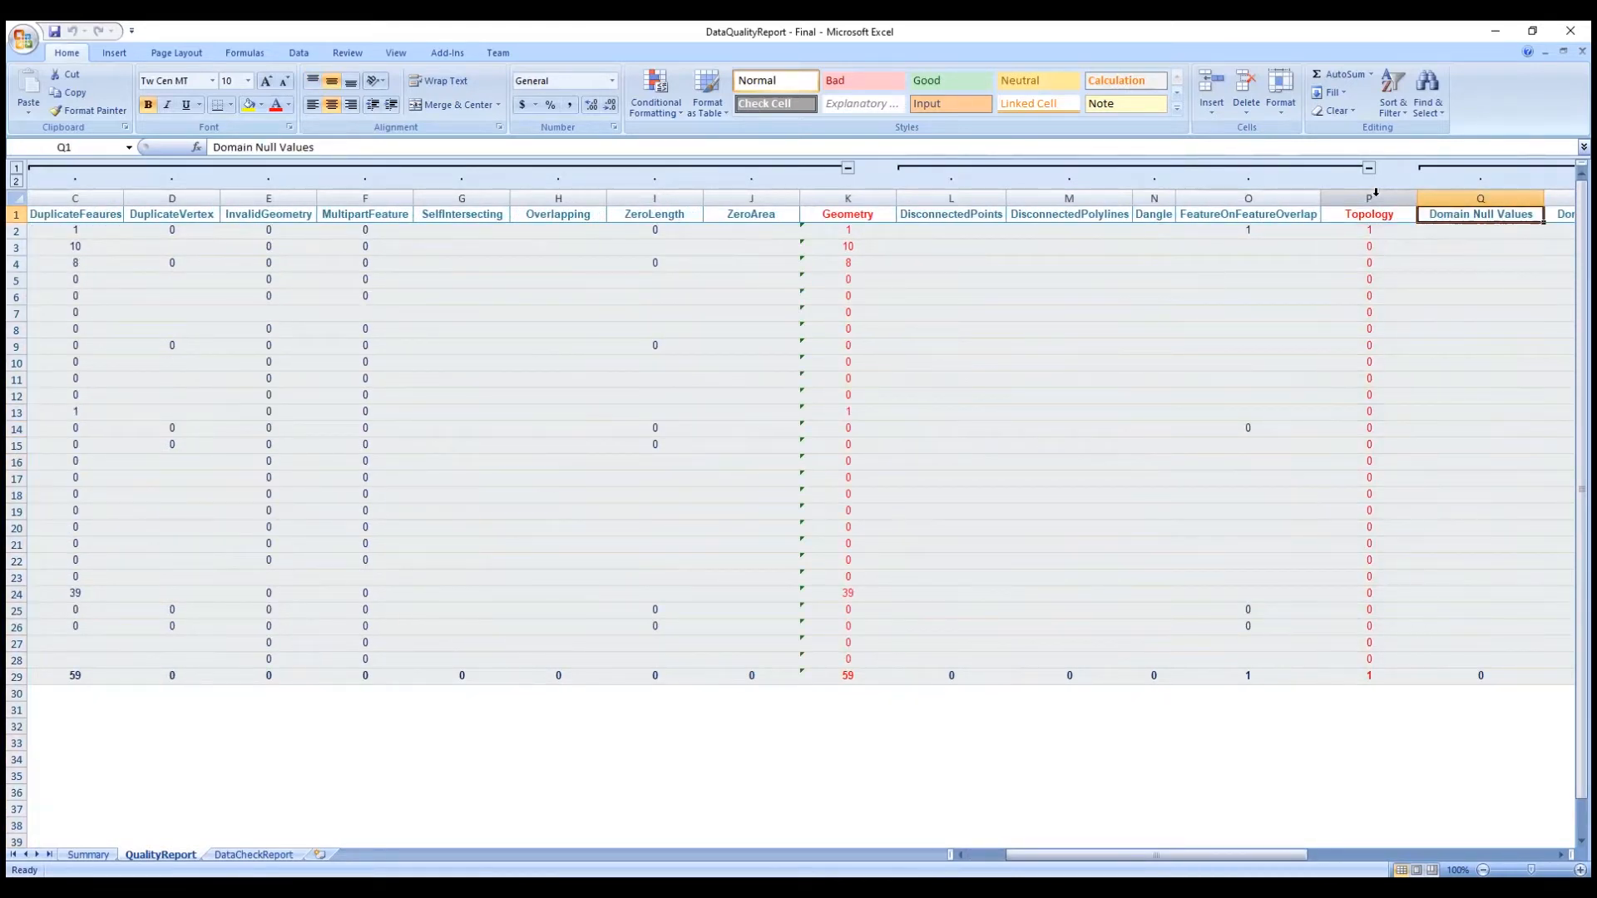
key(Right)
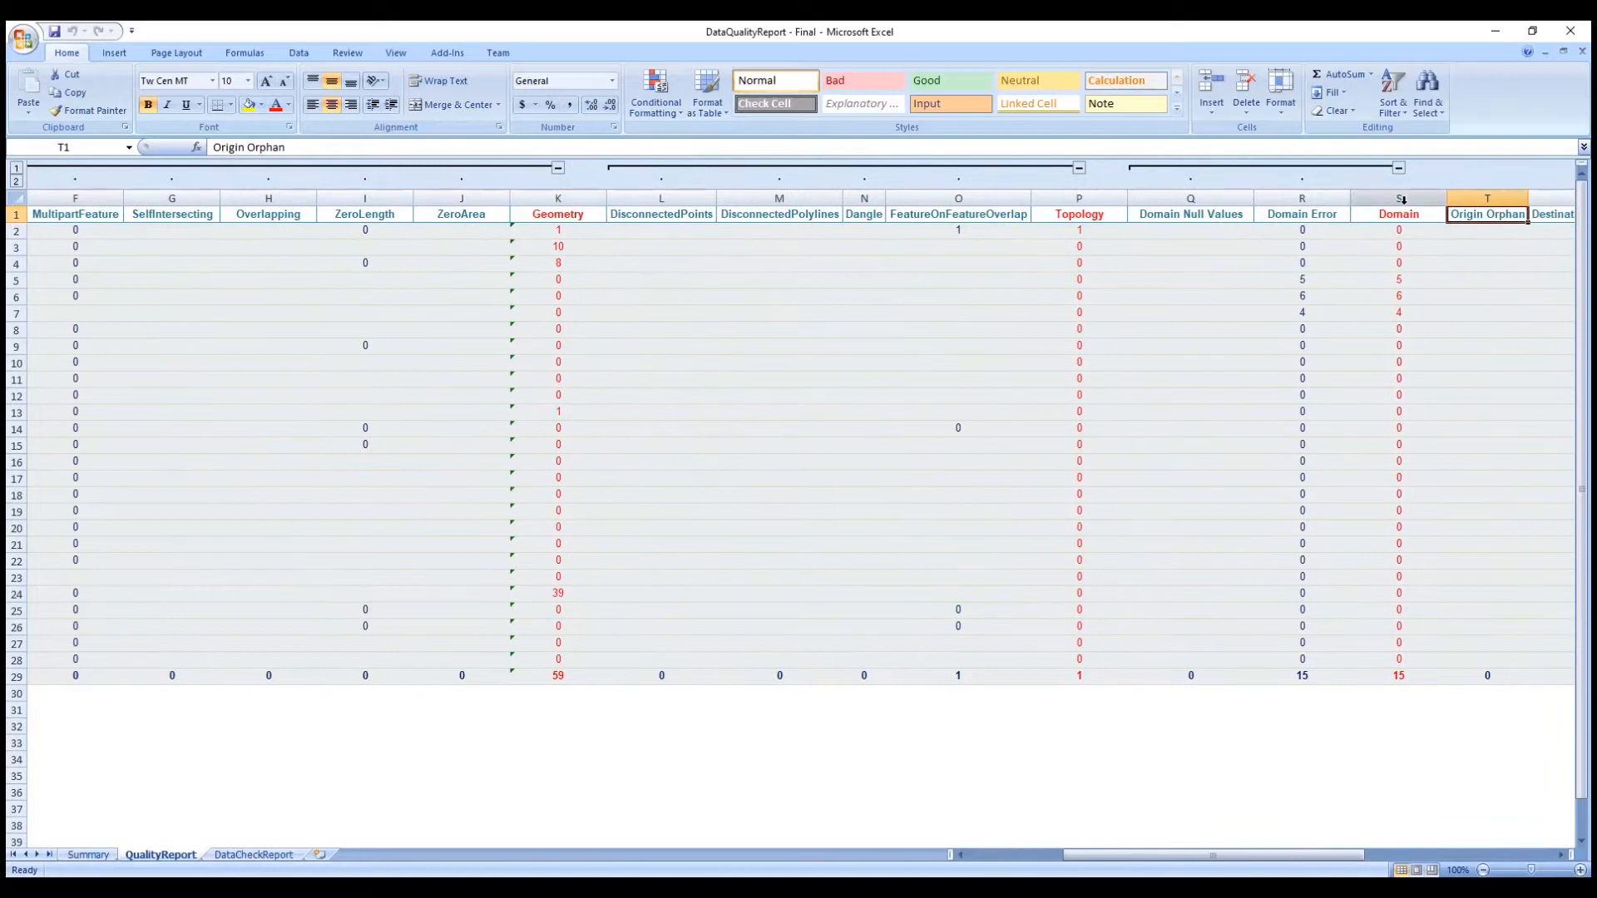
key(Right)
key(Right)
key(Right)
key(Right)
key(Right)
key(Right)
key(Right)
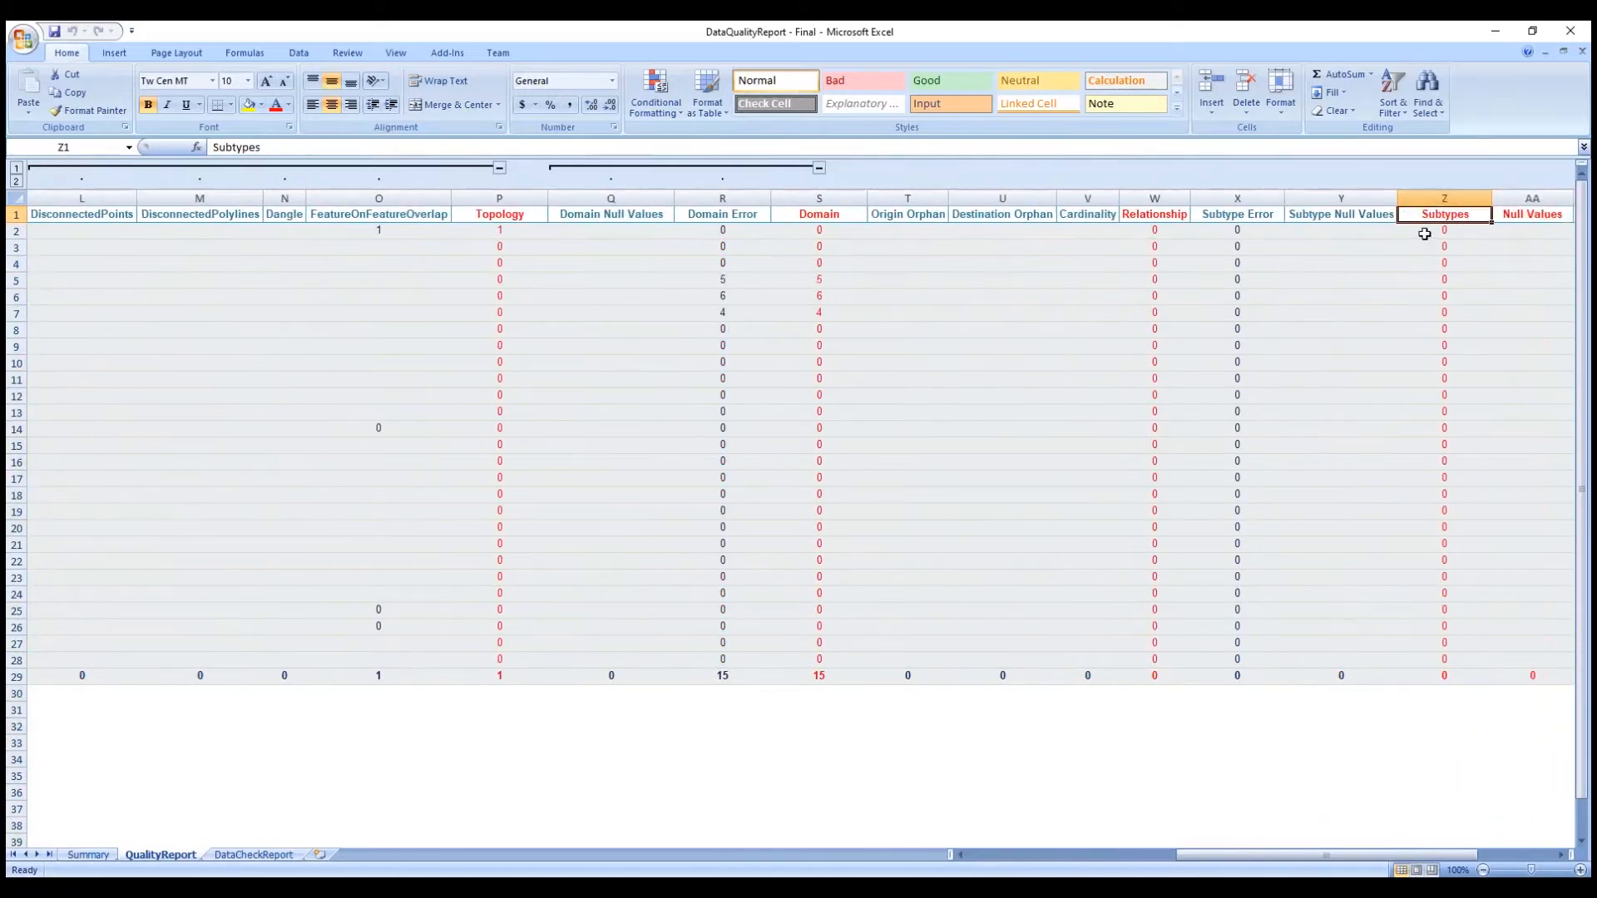
key(Left)
key(ctrl+space)
click(1386, 346)
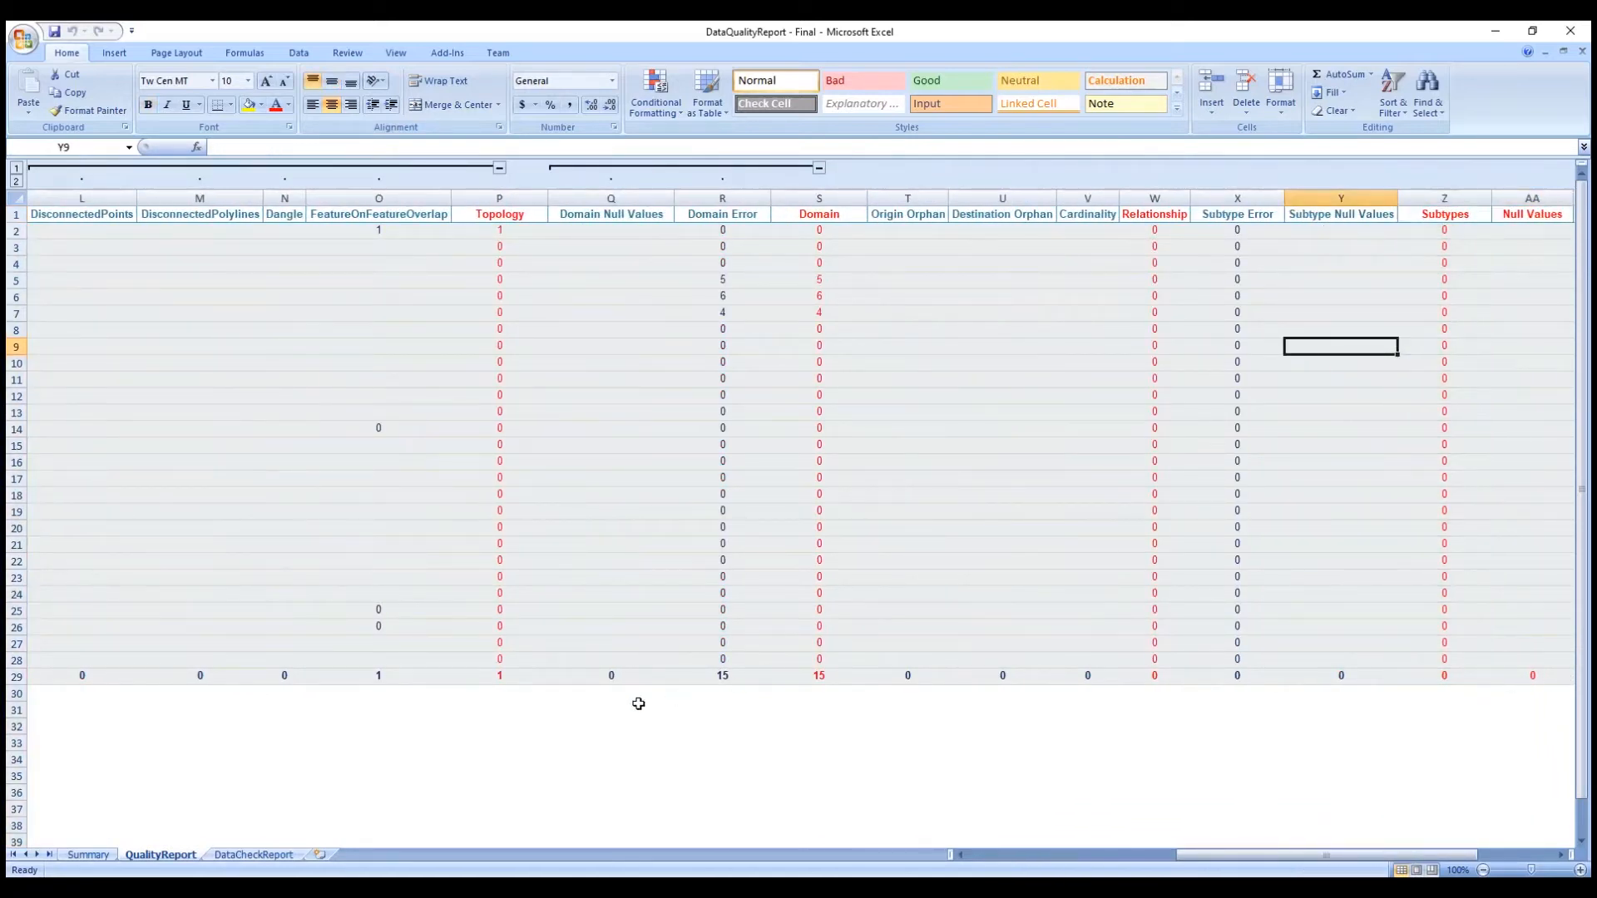
- Review the Summary sheet's feature class quality table and error count charts
click(92, 855)
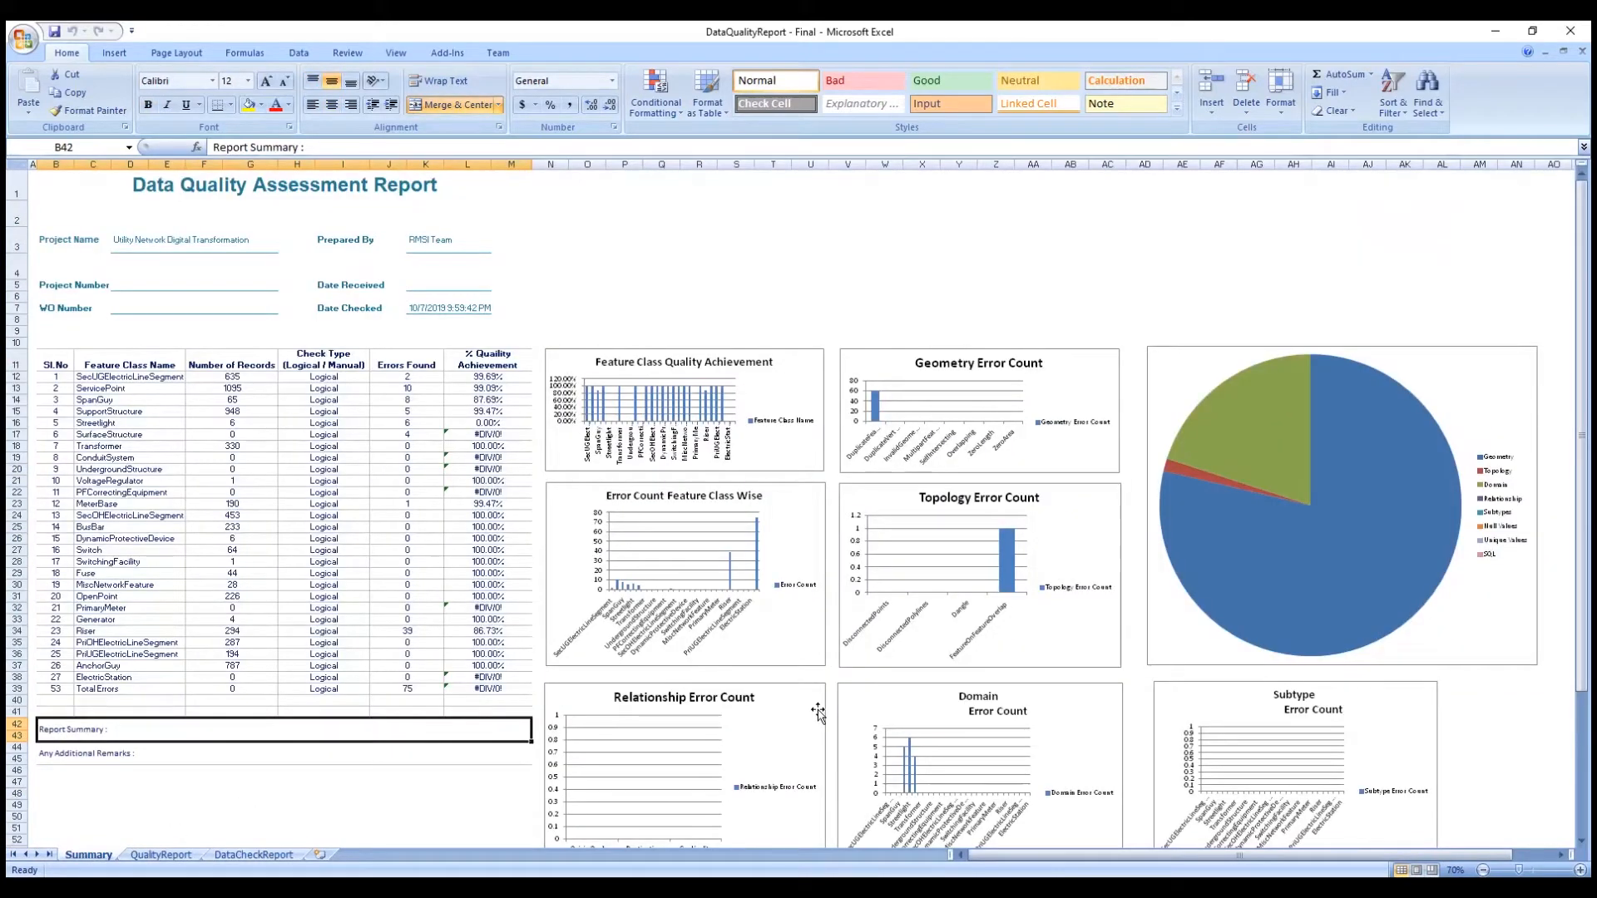
click(885, 285)
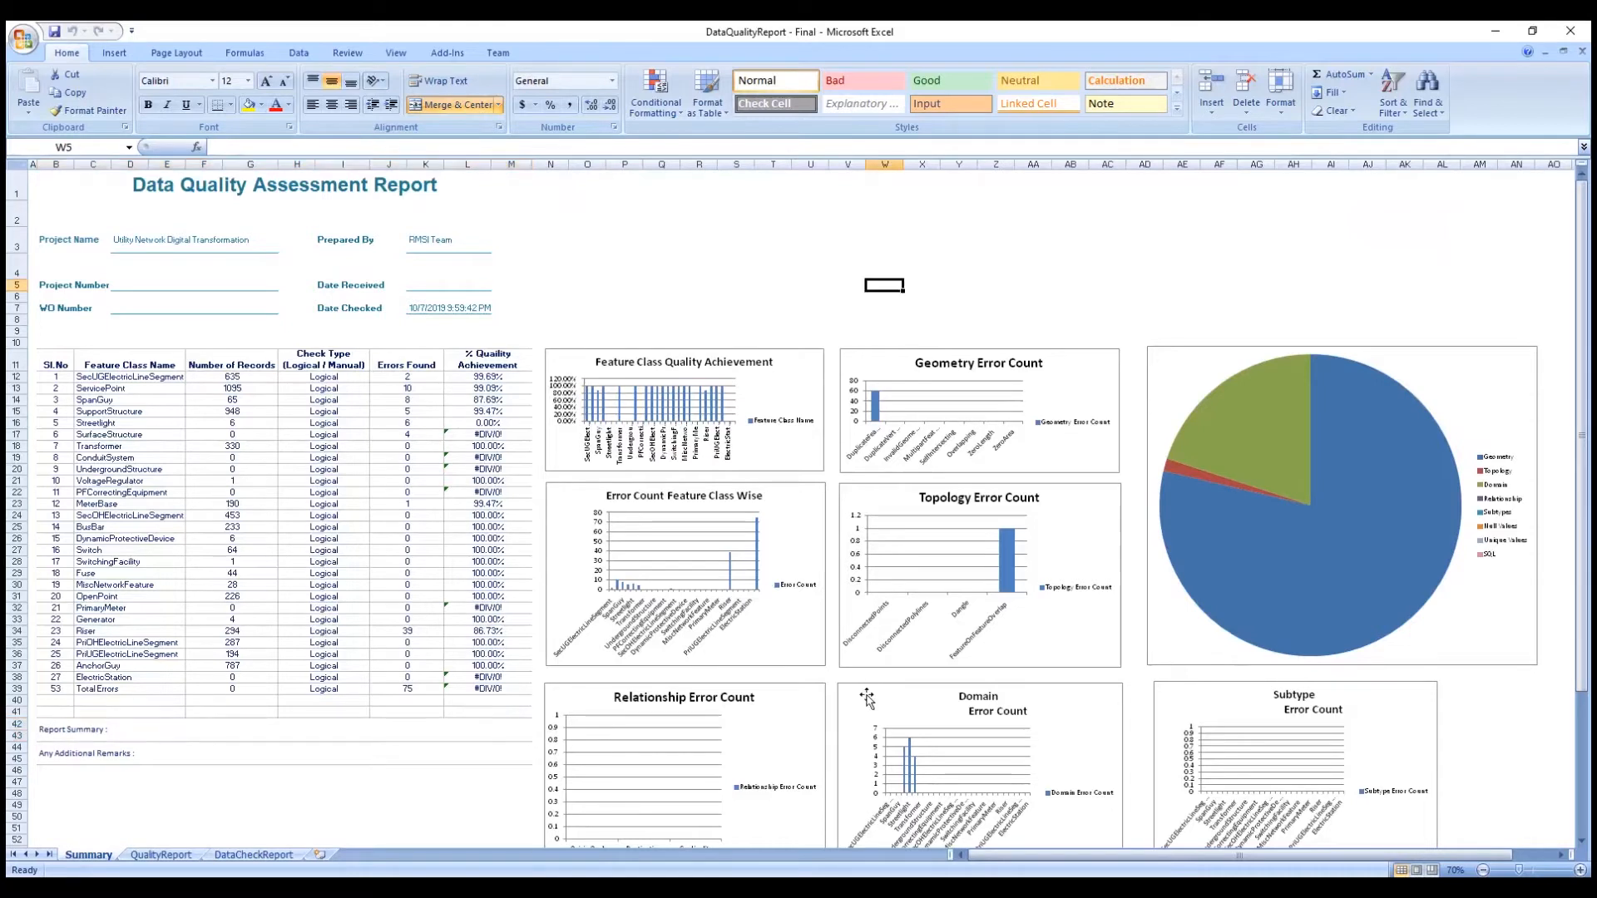
scroll(867, 698, down, 3)
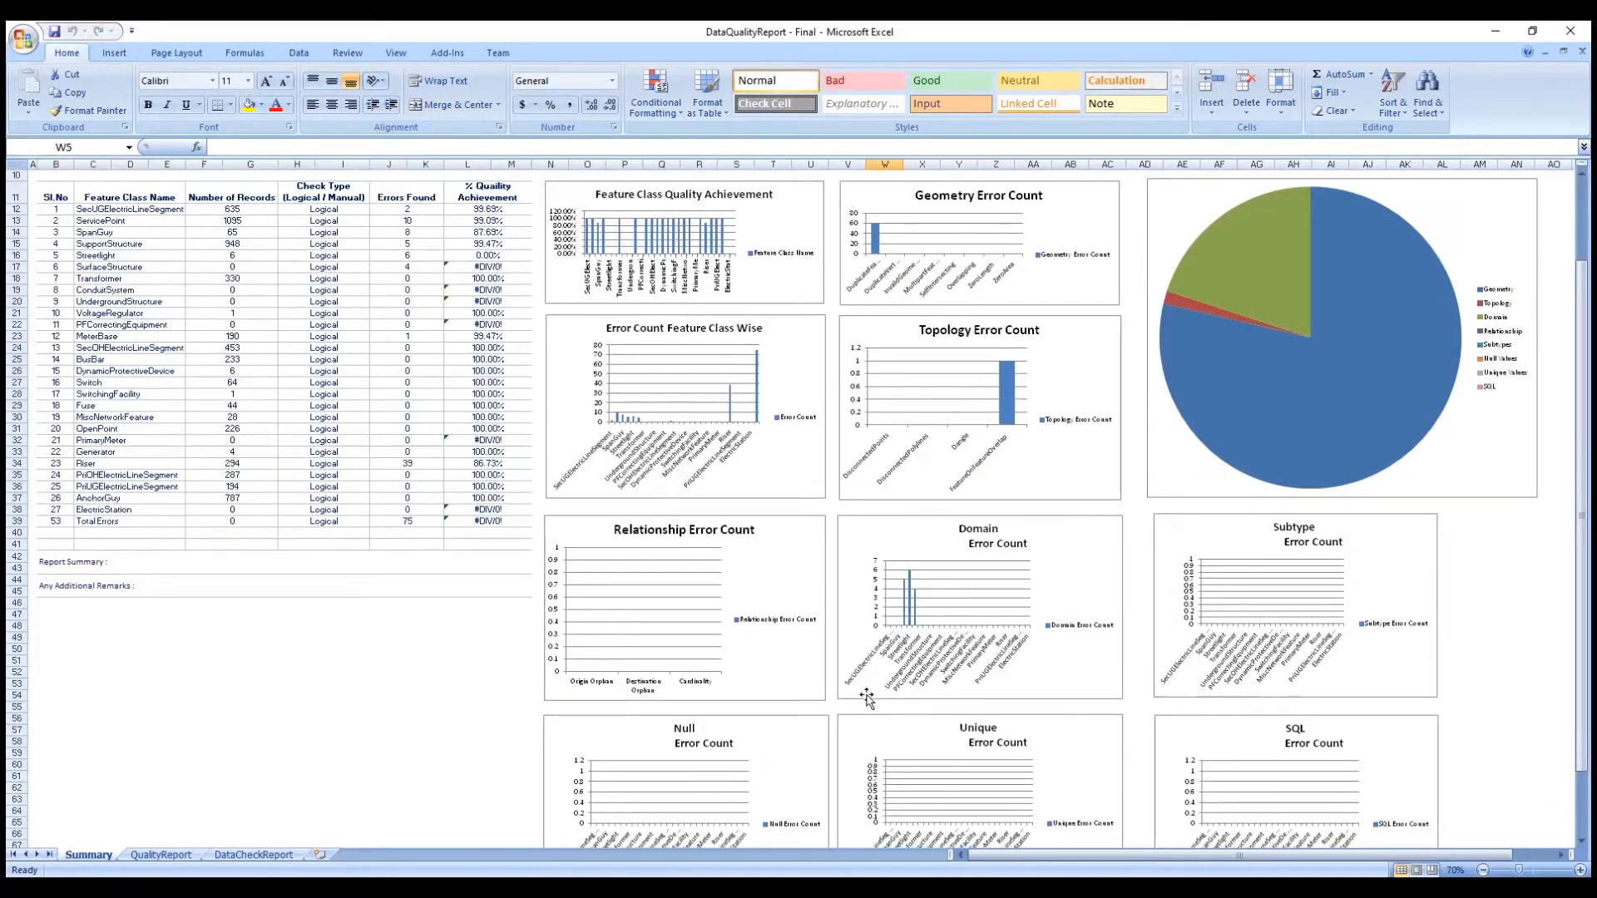
scroll(867, 697, up, 2)
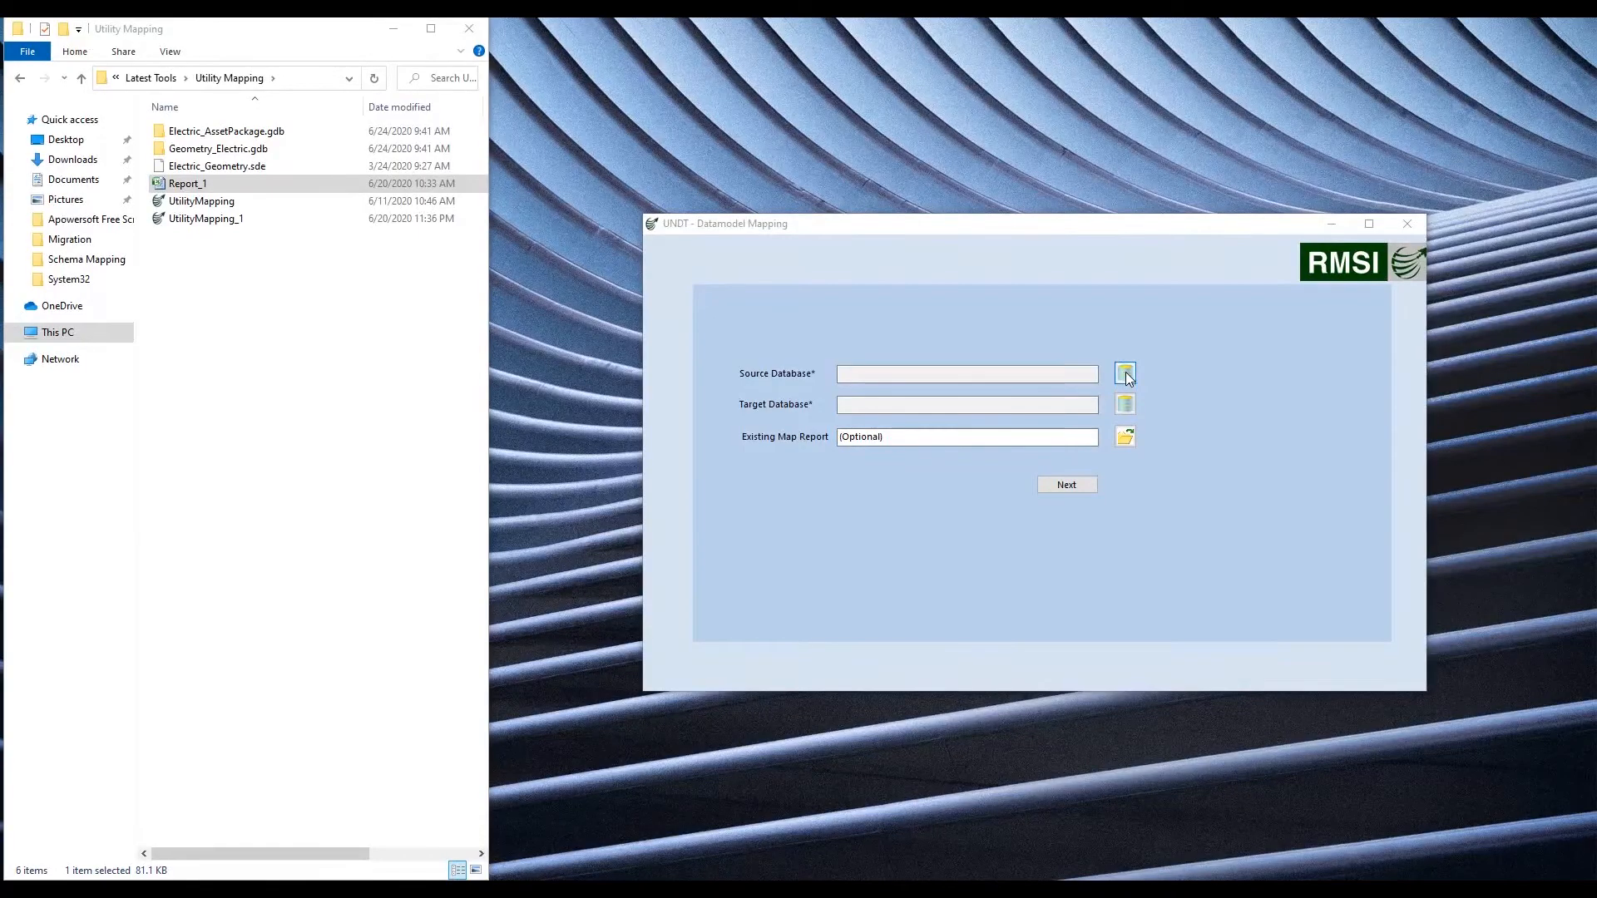
- In UNDT - Datamodel Mapping, set Geometry_Electric.gdb as the source database and Electric_AssetPackage.gdb as the target database
click(1126, 375)
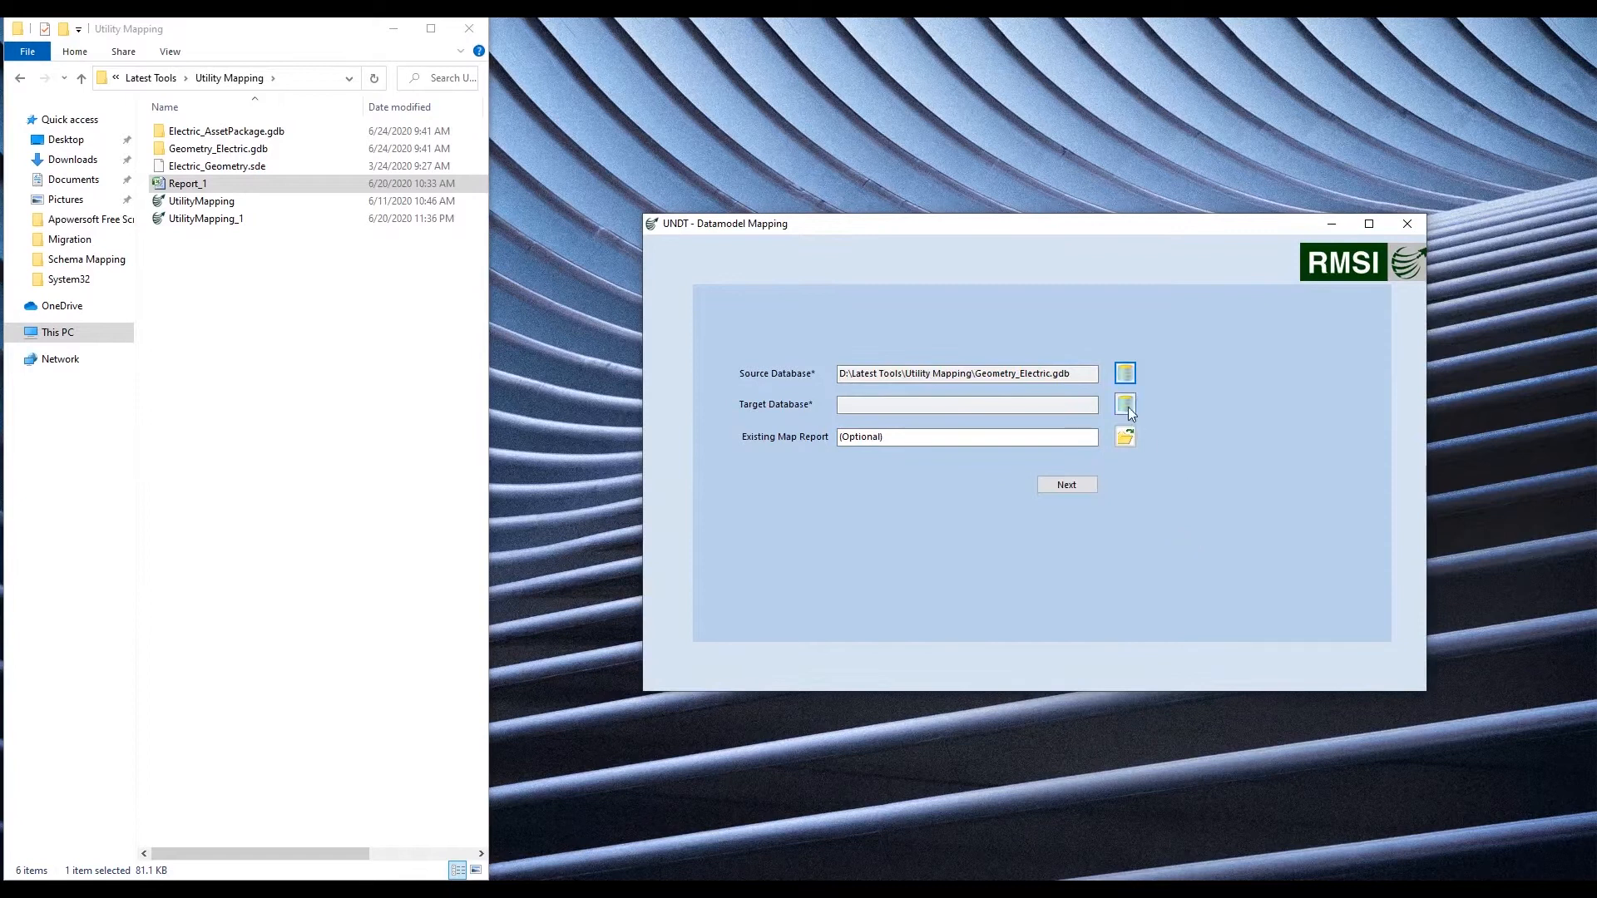
click(1126, 406)
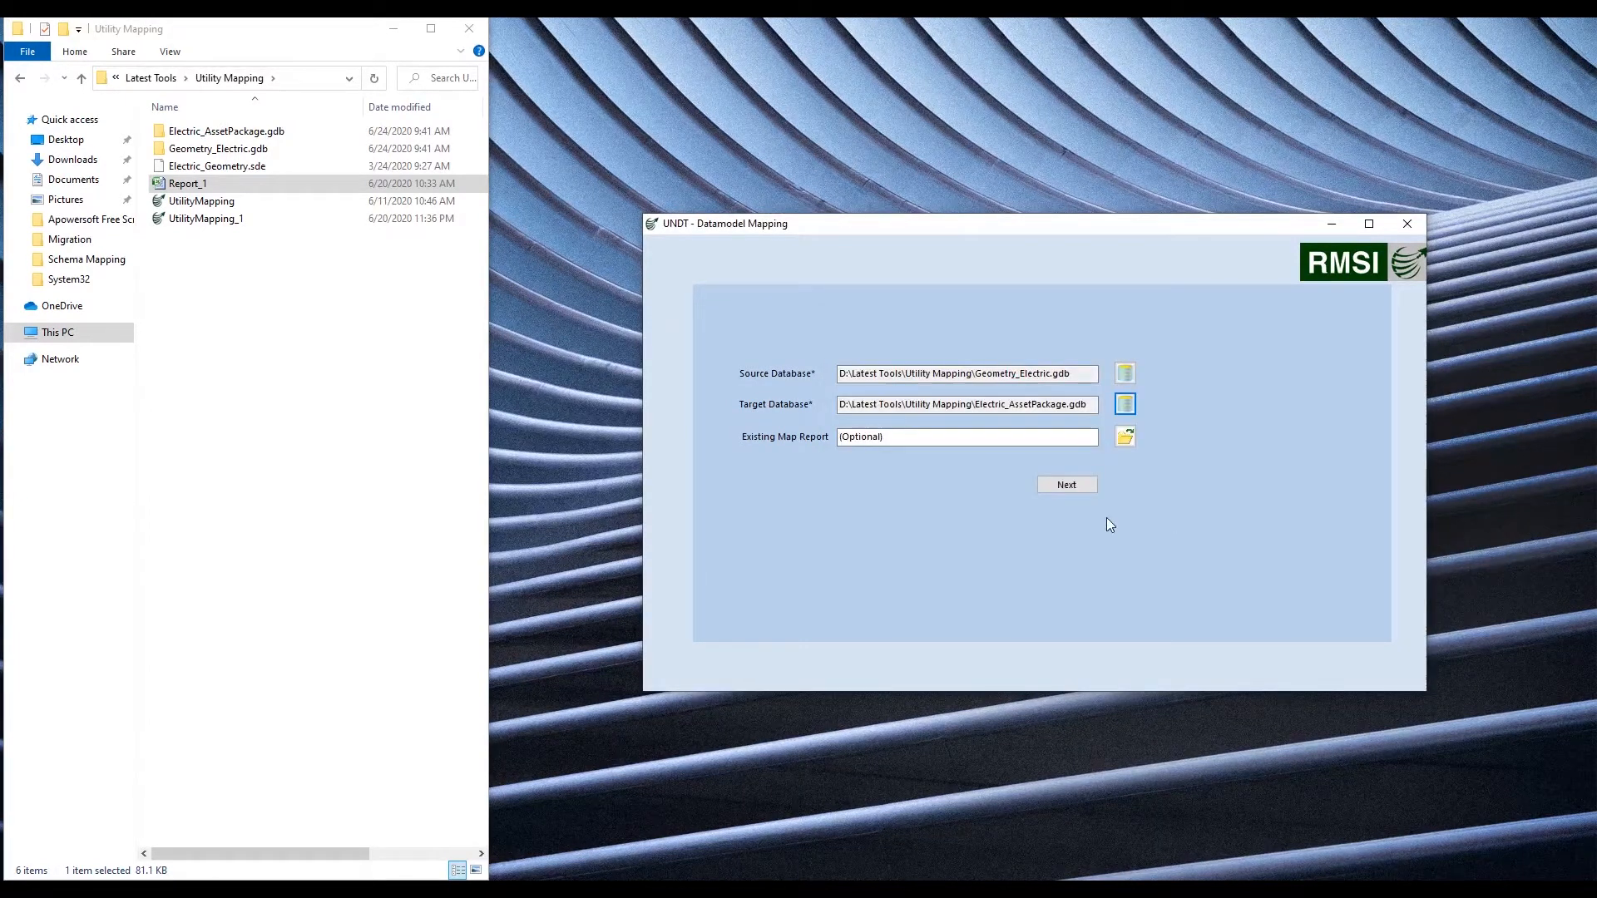
- Open the mapping tables and assign the Single Phase Overhead transformer network type Domain and target feature class ElectricDevice
click(1058, 485)
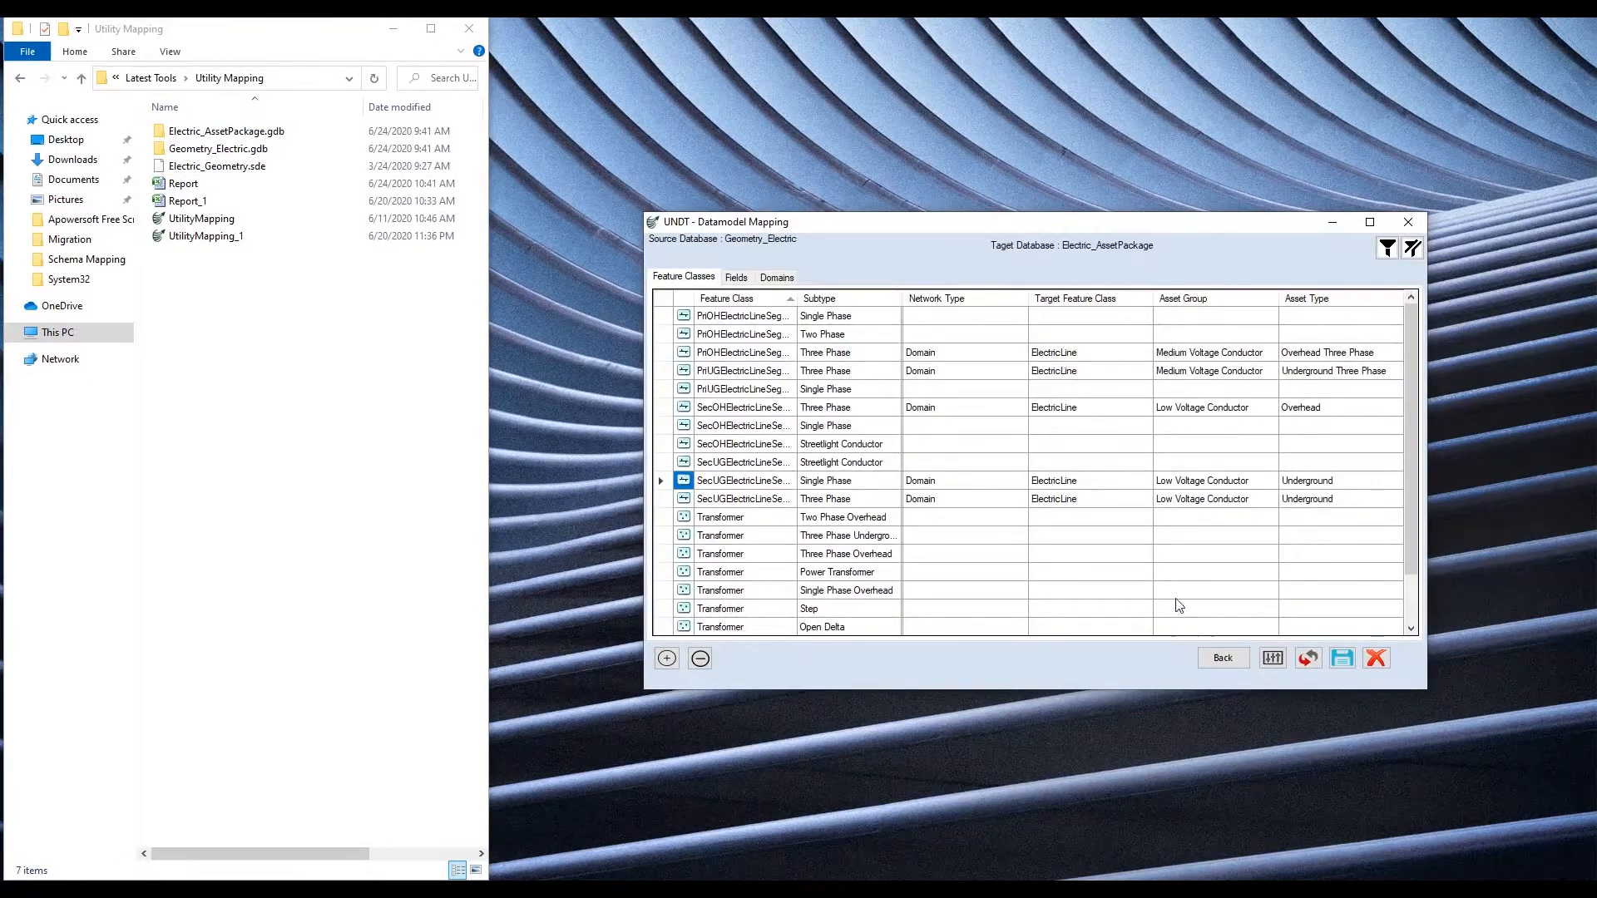
click(1369, 222)
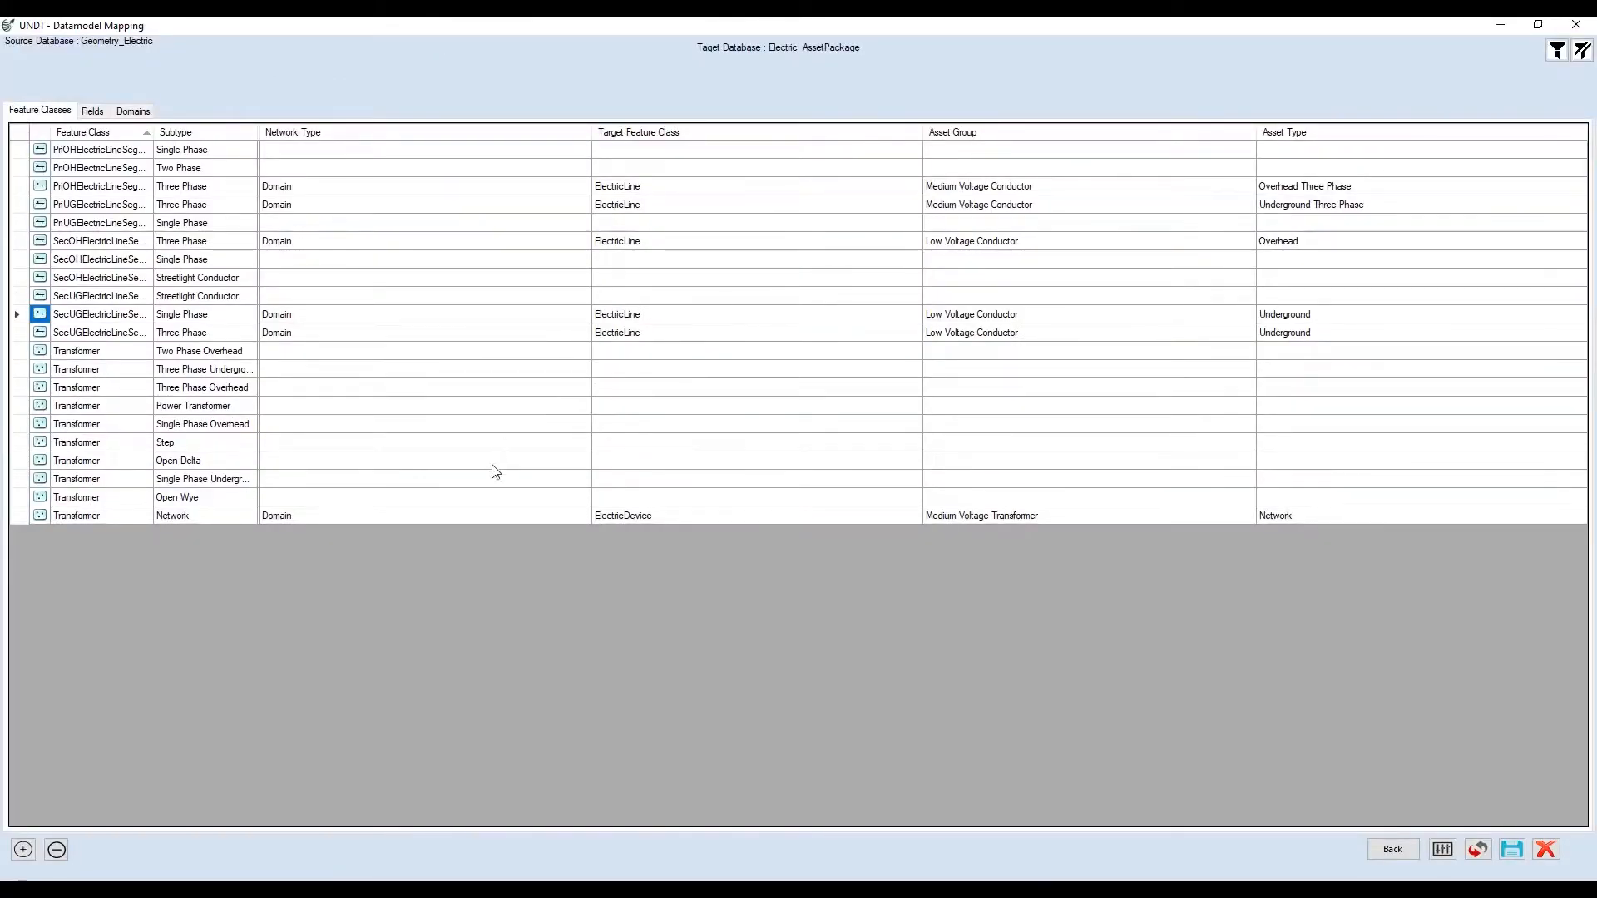
click(280, 427)
click(285, 426)
click(287, 440)
click(612, 425)
click(617, 426)
click(655, 441)
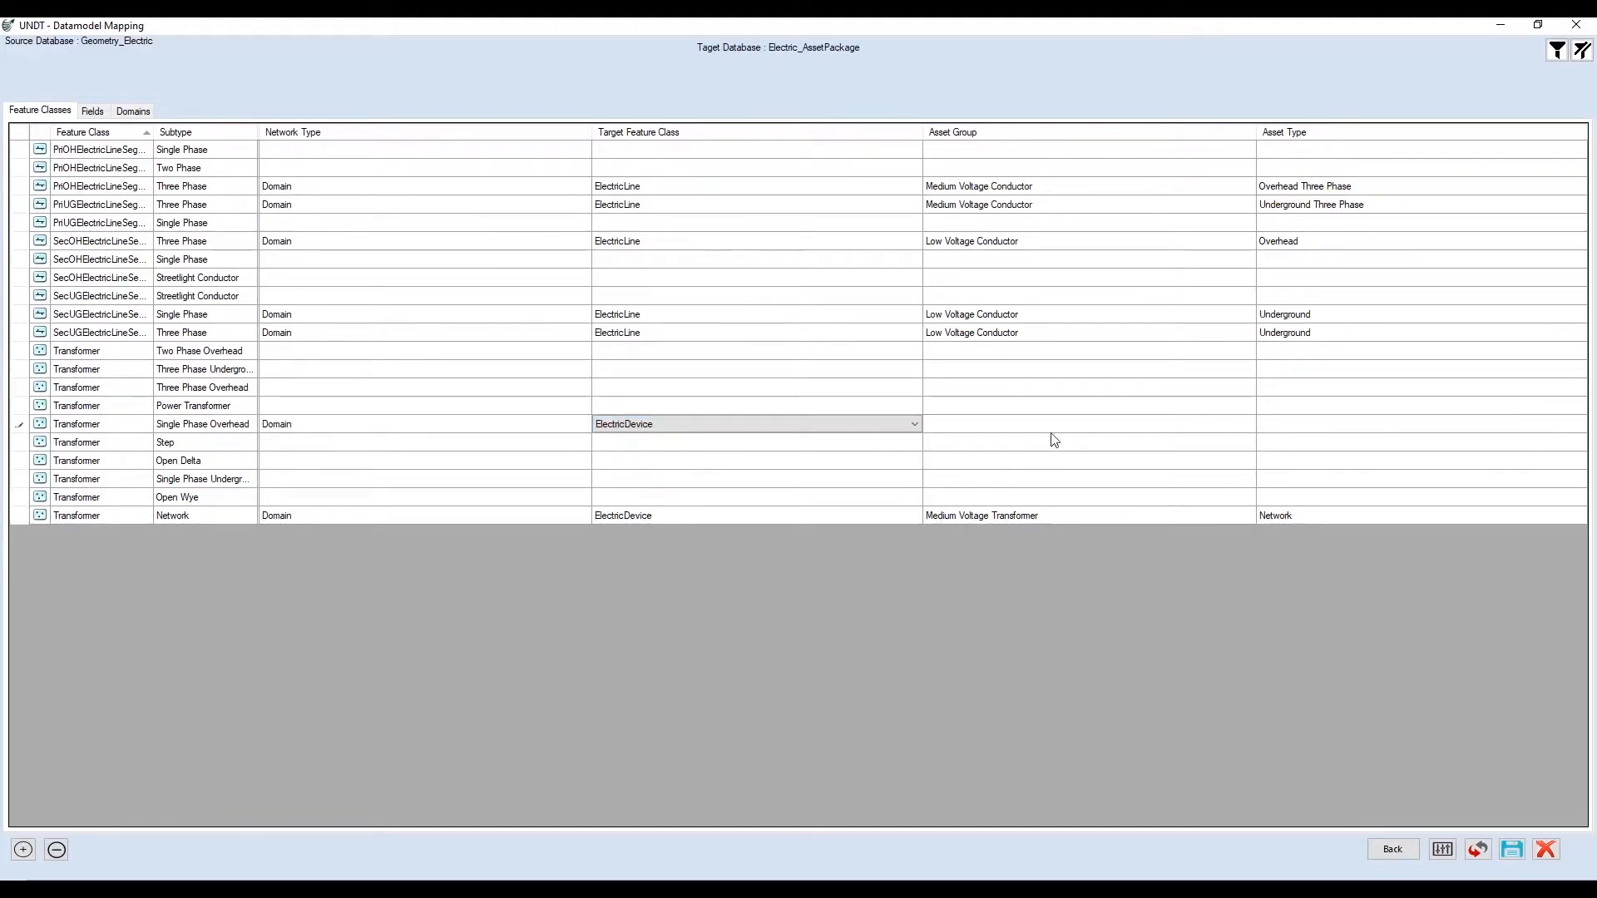
- Set the Single Phase Overhead transformer's asset group to Medium Voltage Transformer and its asset type to Overhead Single Phase
click(1016, 422)
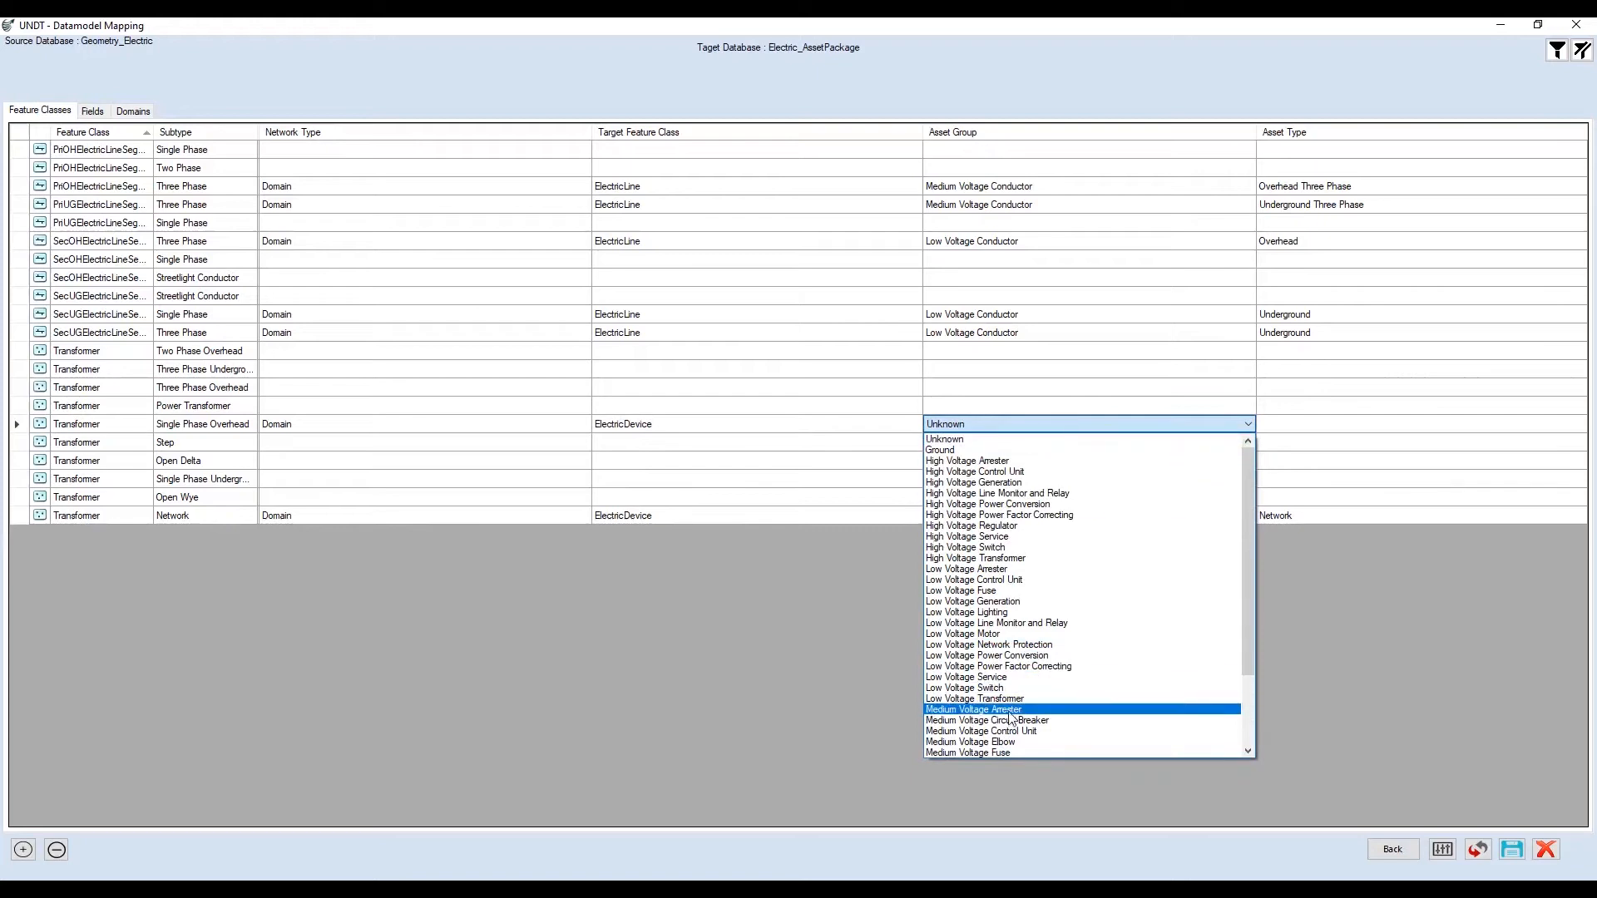
scroll(1011, 717, down, 3)
click(1008, 743)
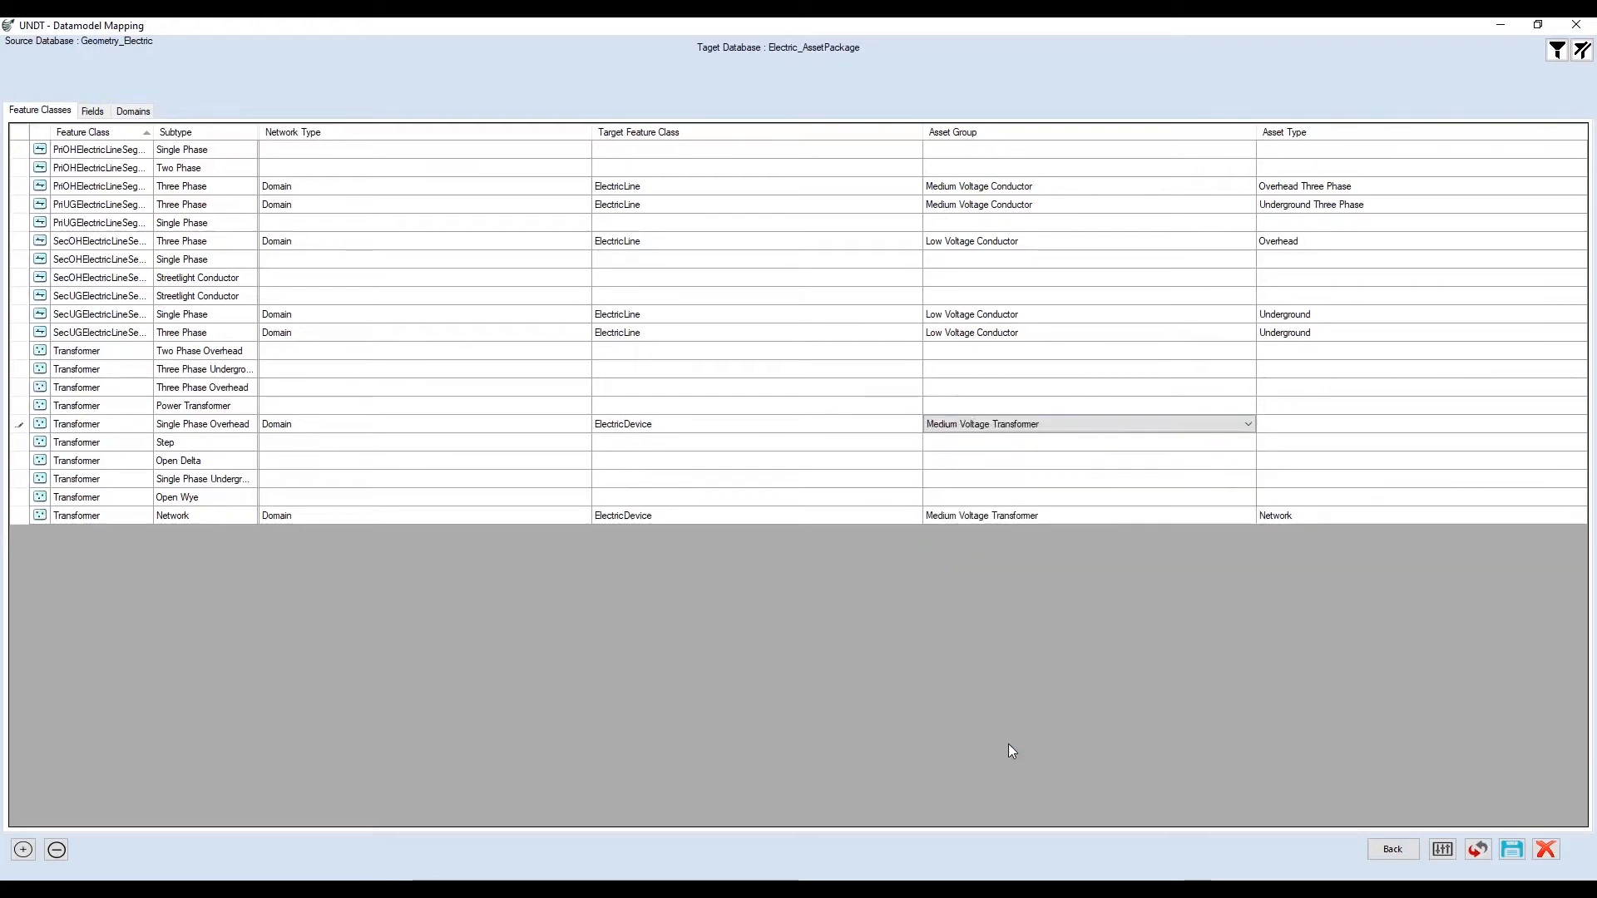
click(1314, 426)
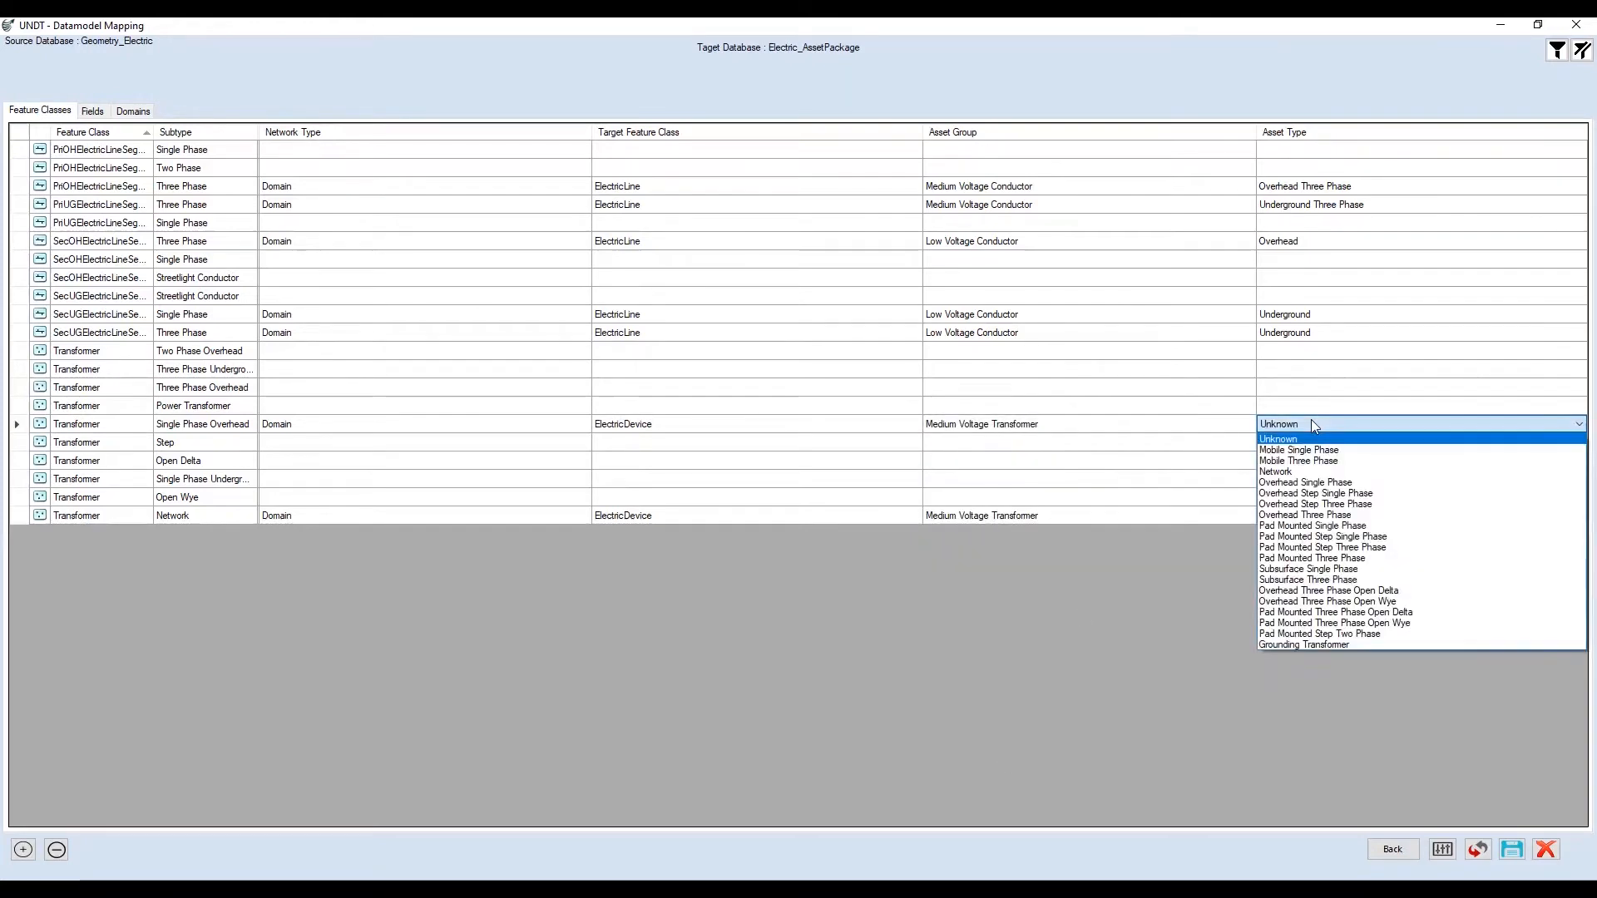
click(1333, 489)
click(98, 425)
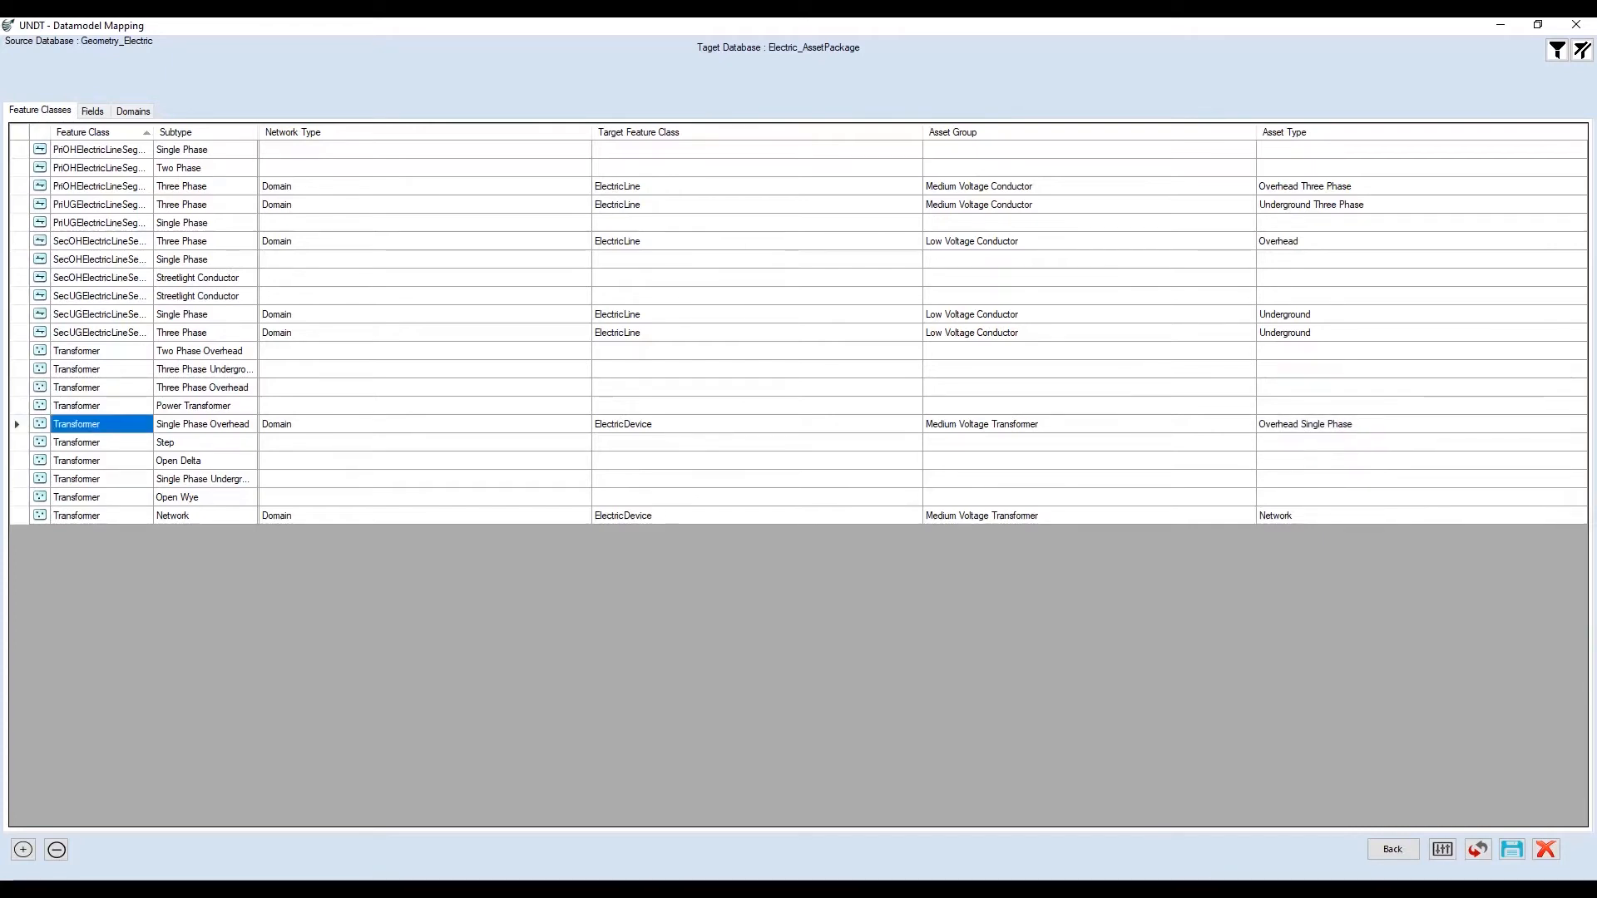
- Save the feature class mapping as Report_1.xlsx and review the feature class mapping of Electric_Geometry
click(1506, 849)
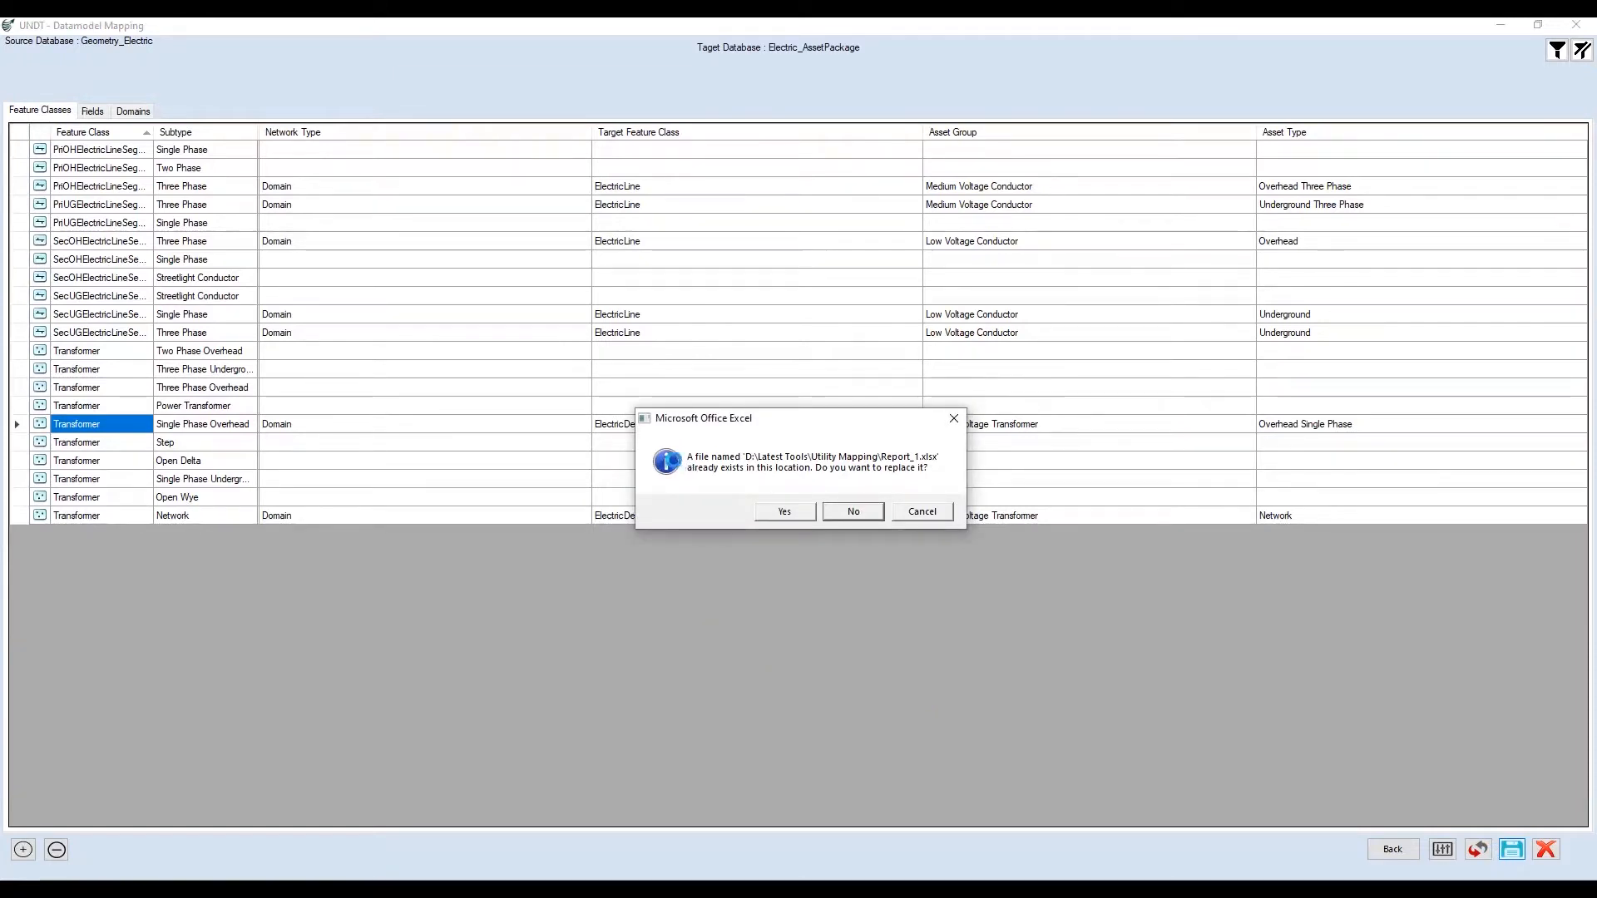
key(Return)
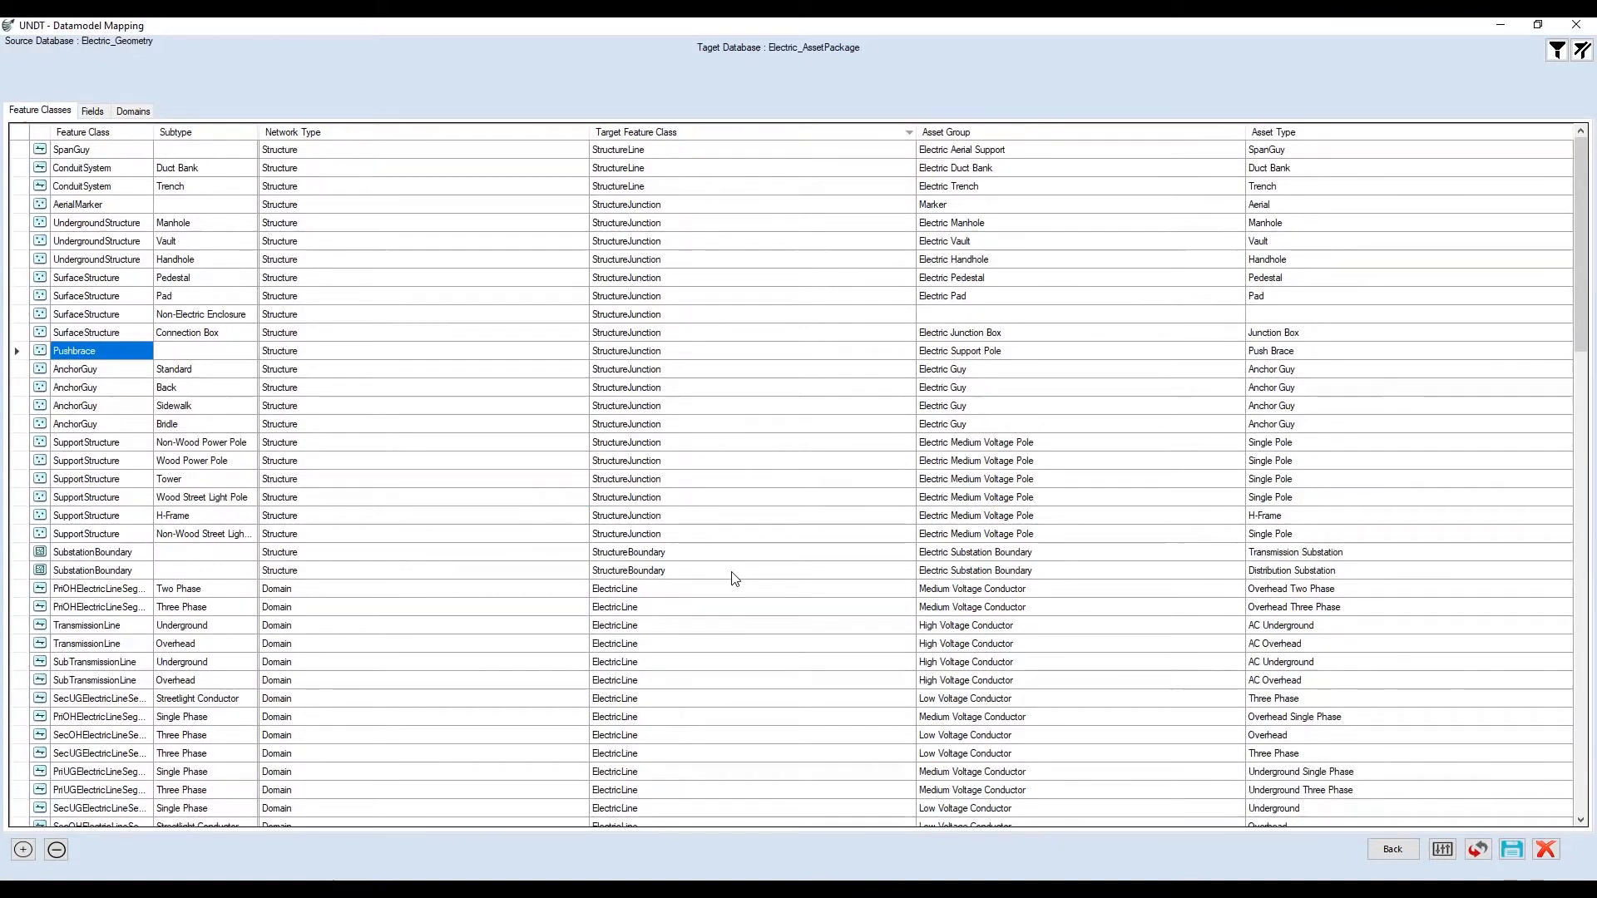
scroll(1054, 519, down, 12)
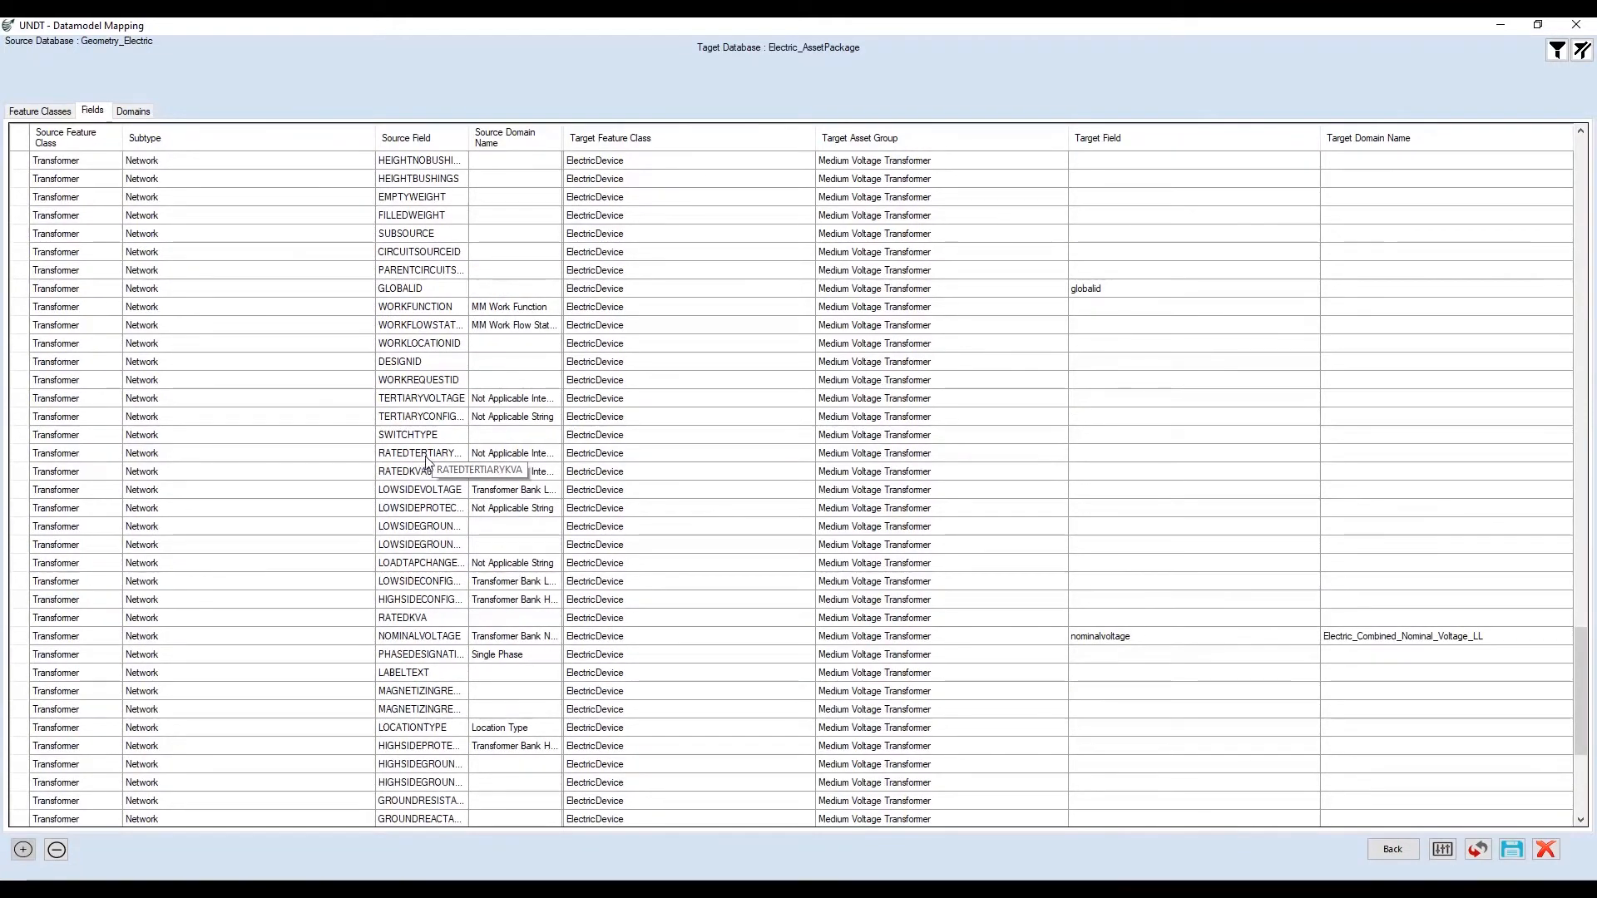
- Map the Network transformer's PHASEDESIGNATION source field to the target field phasesnormal and save the field mapping over Report_1.xlsx
click(1120, 663)
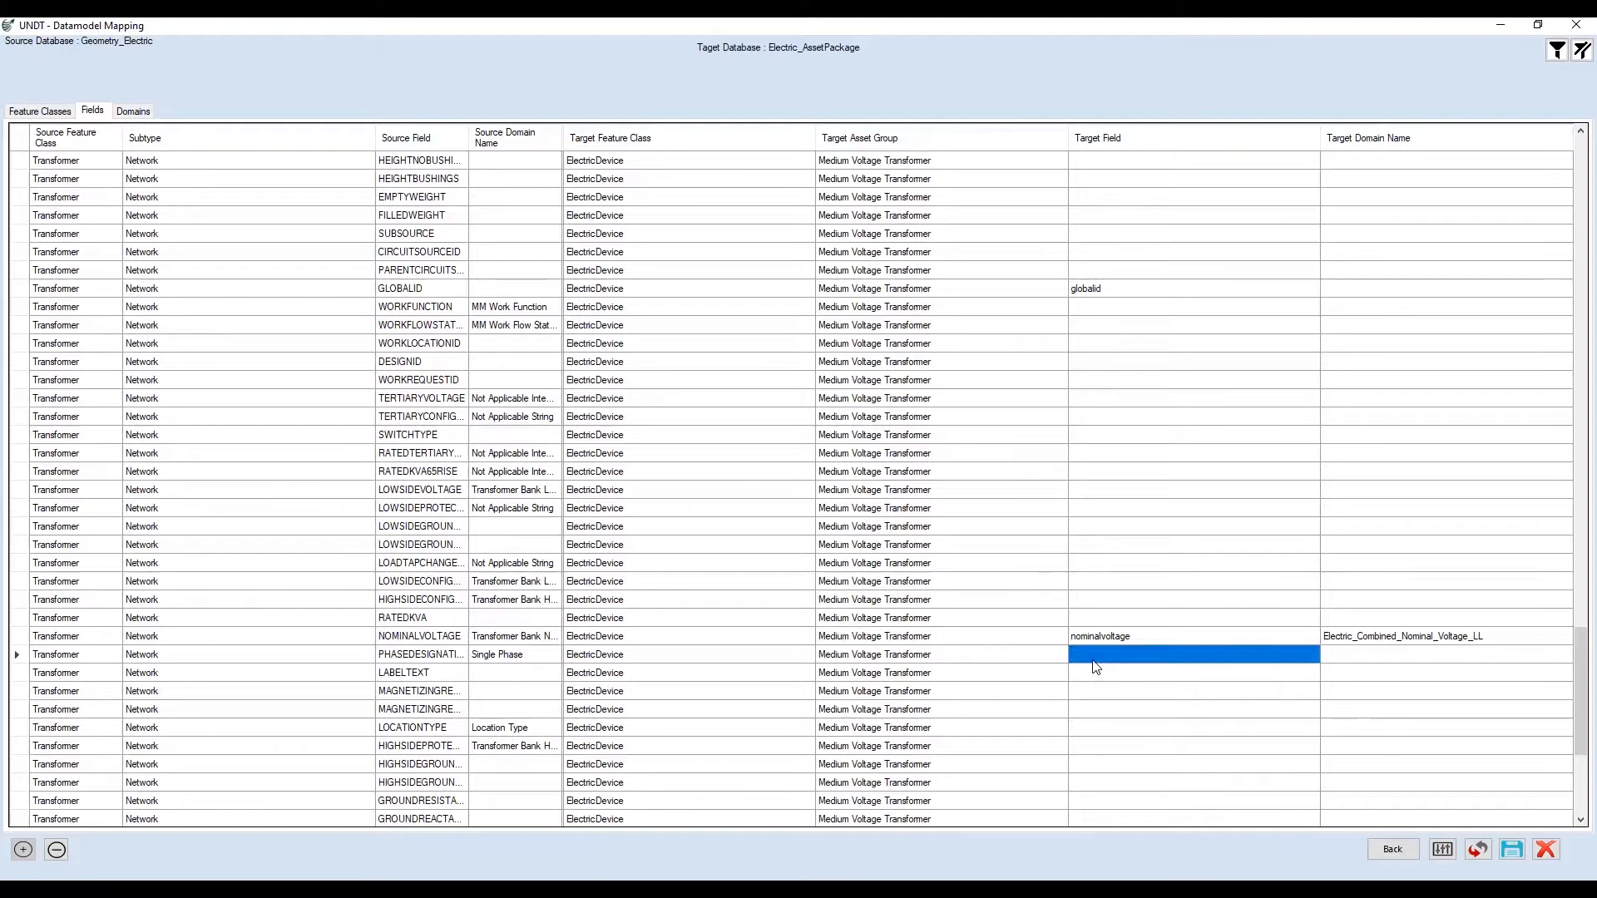
click(1121, 662)
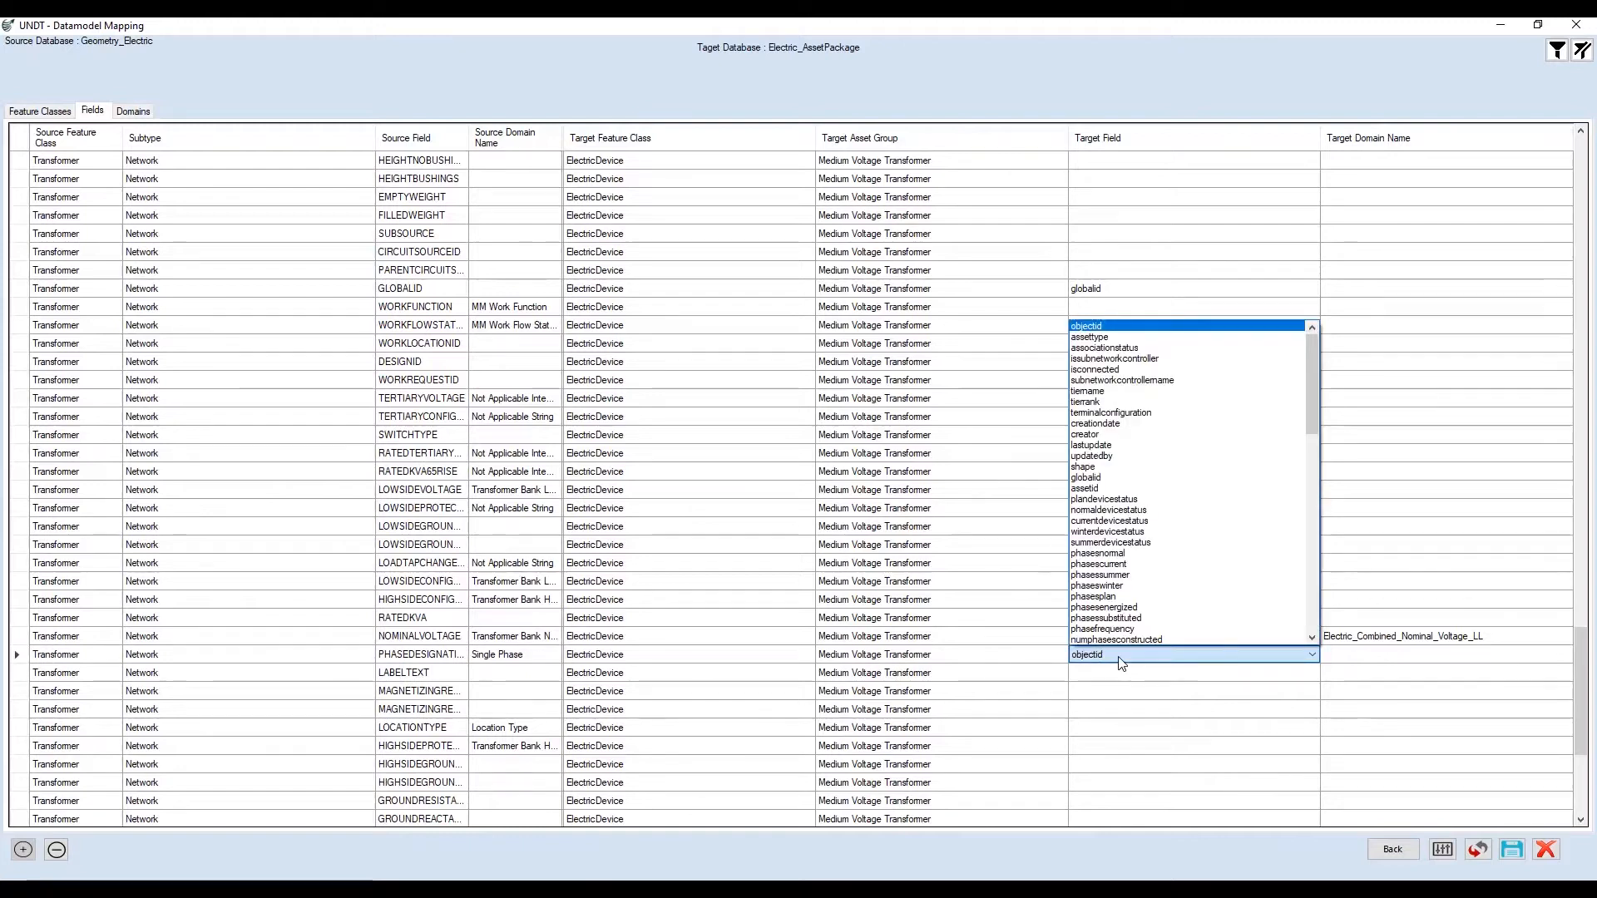
click(1122, 554)
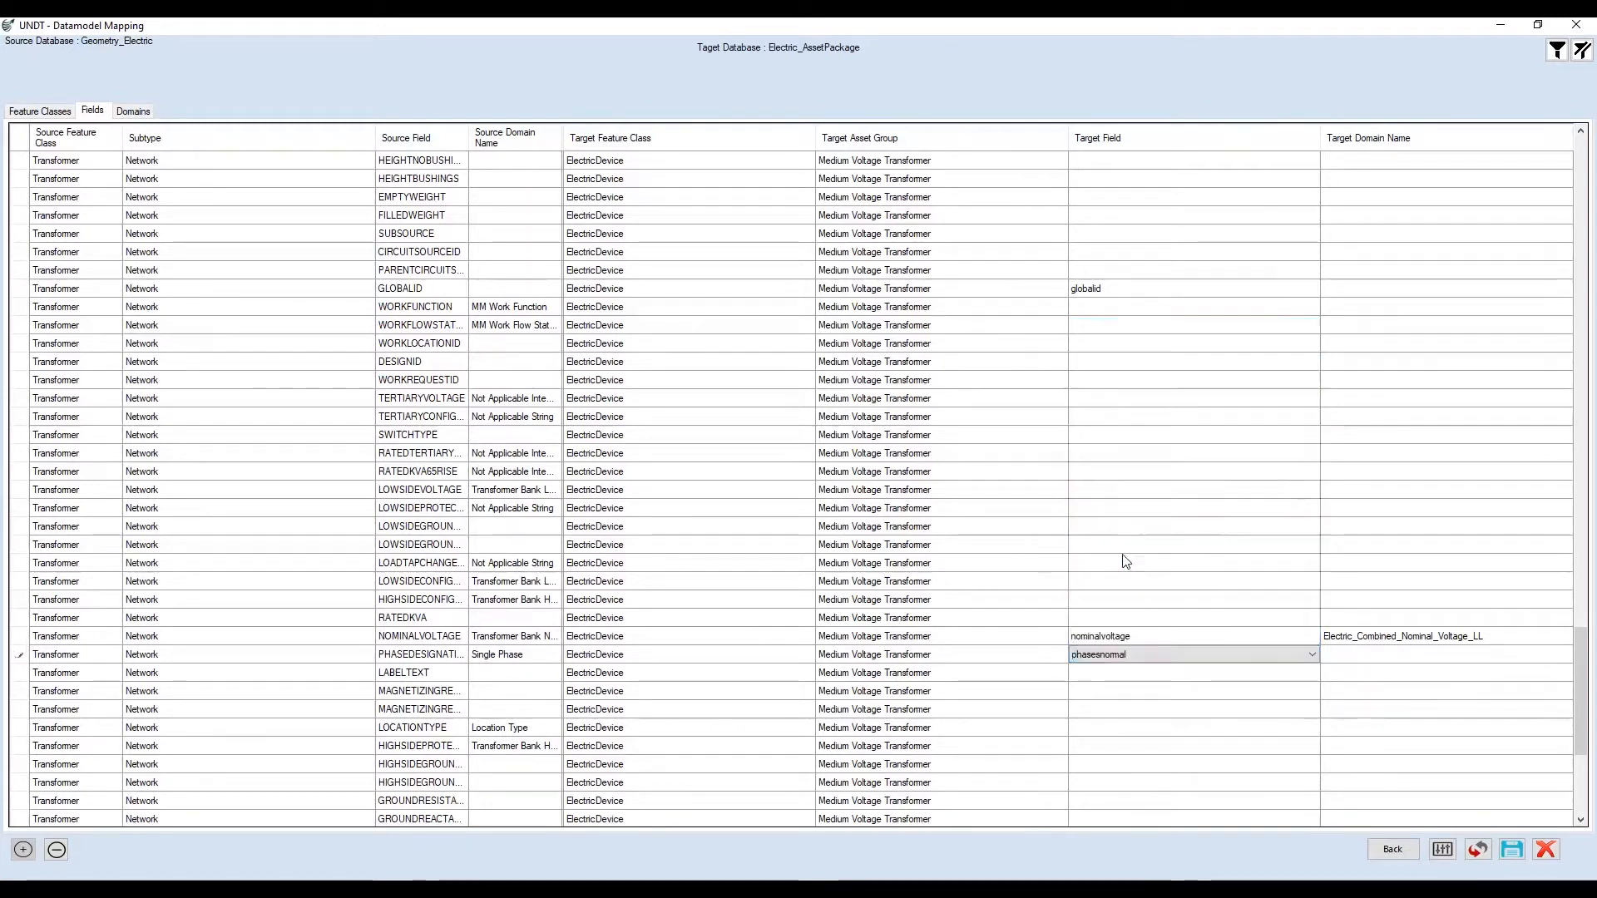
click(441, 656)
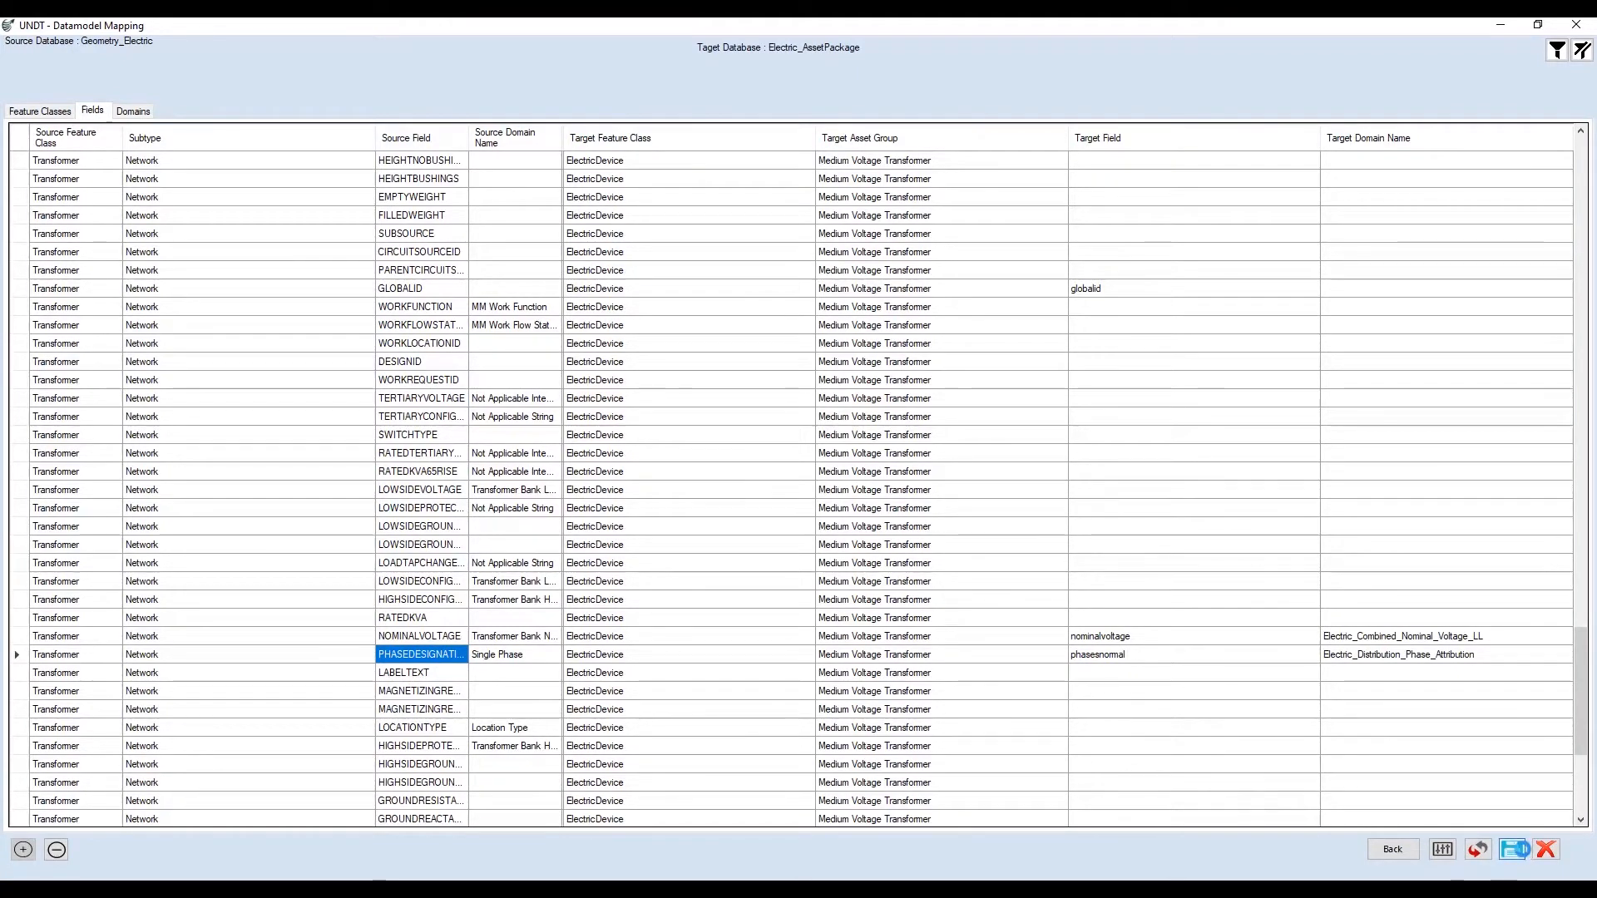
click(1516, 849)
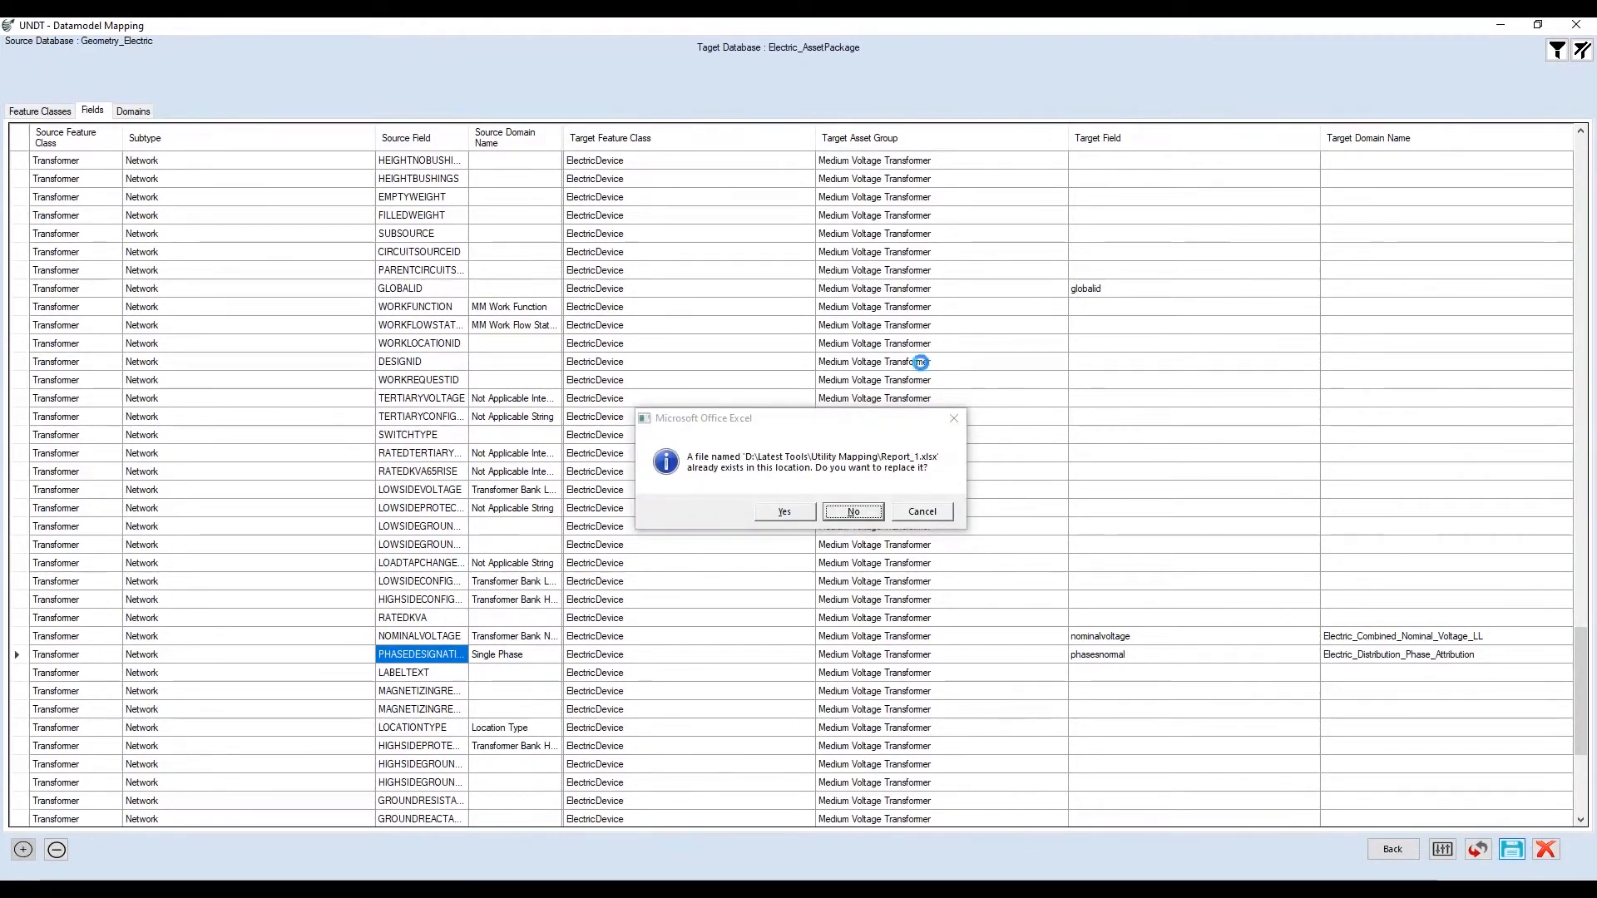
key(y)
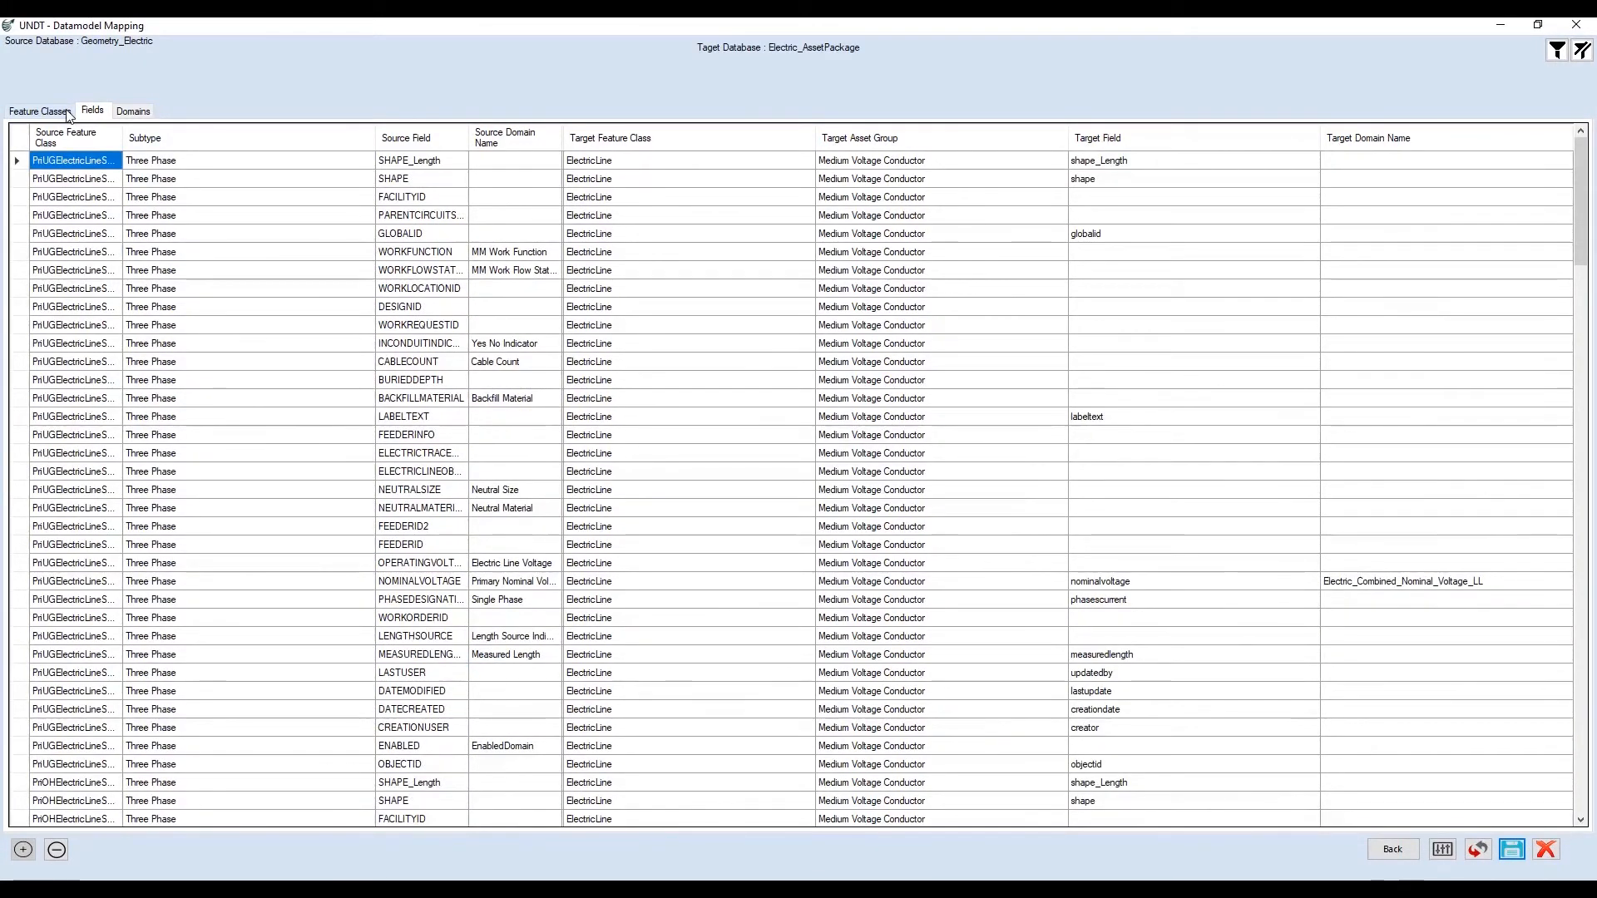
- Sort the domain mappings by source feature class and locate the transformer phase designation rows that target phasesnormal
click(134, 114)
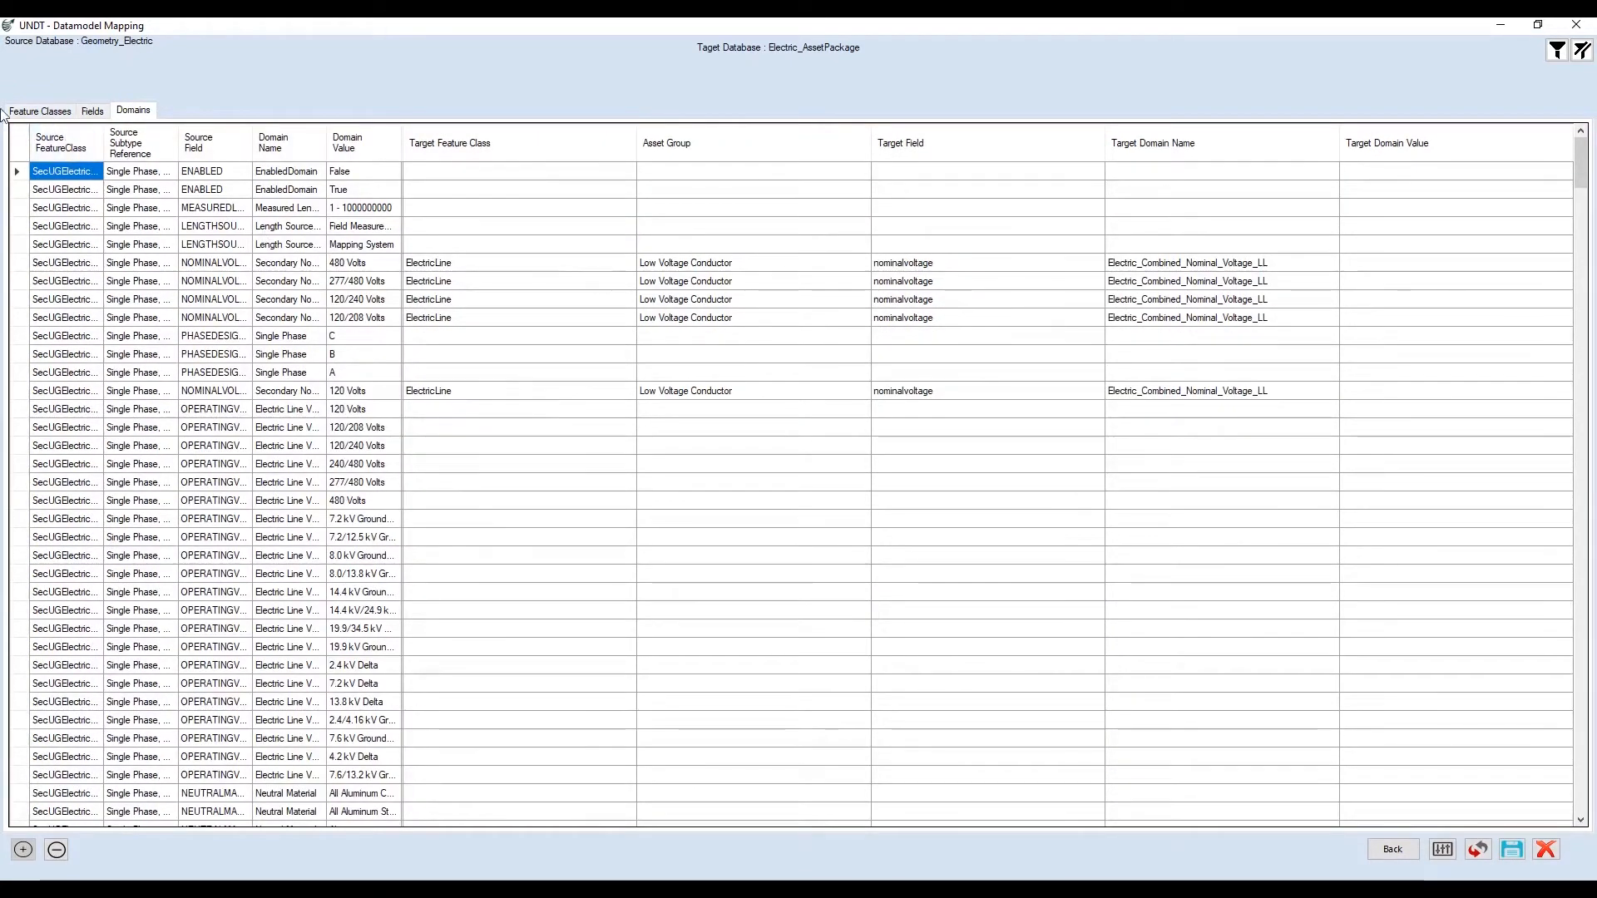
click(72, 151)
click(73, 153)
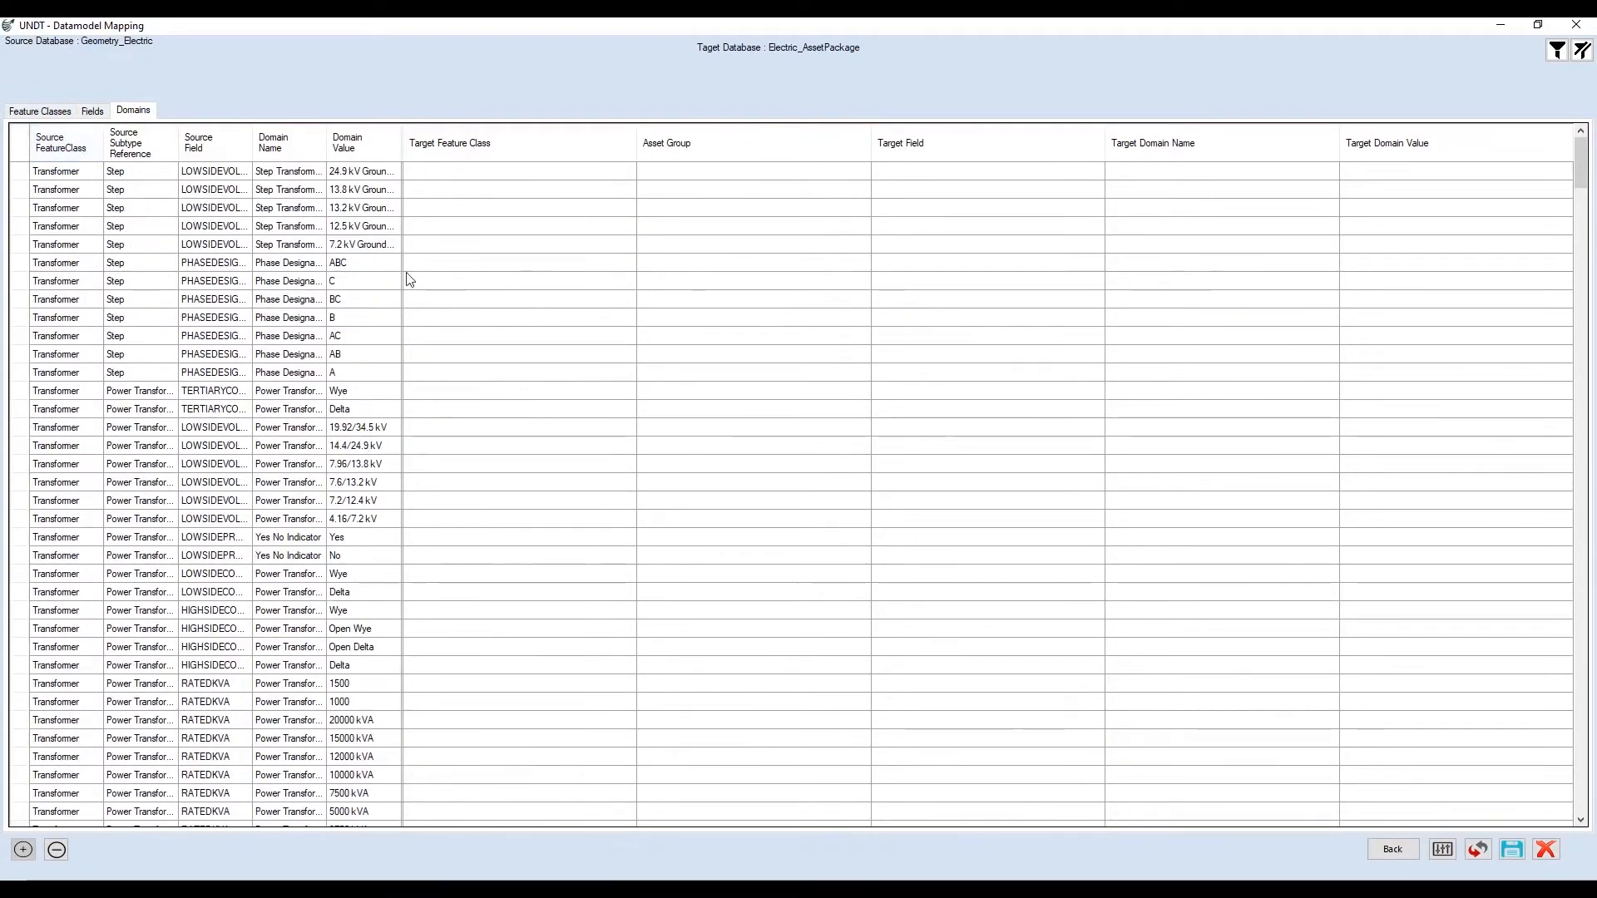
scroll(715, 517, down, 10)
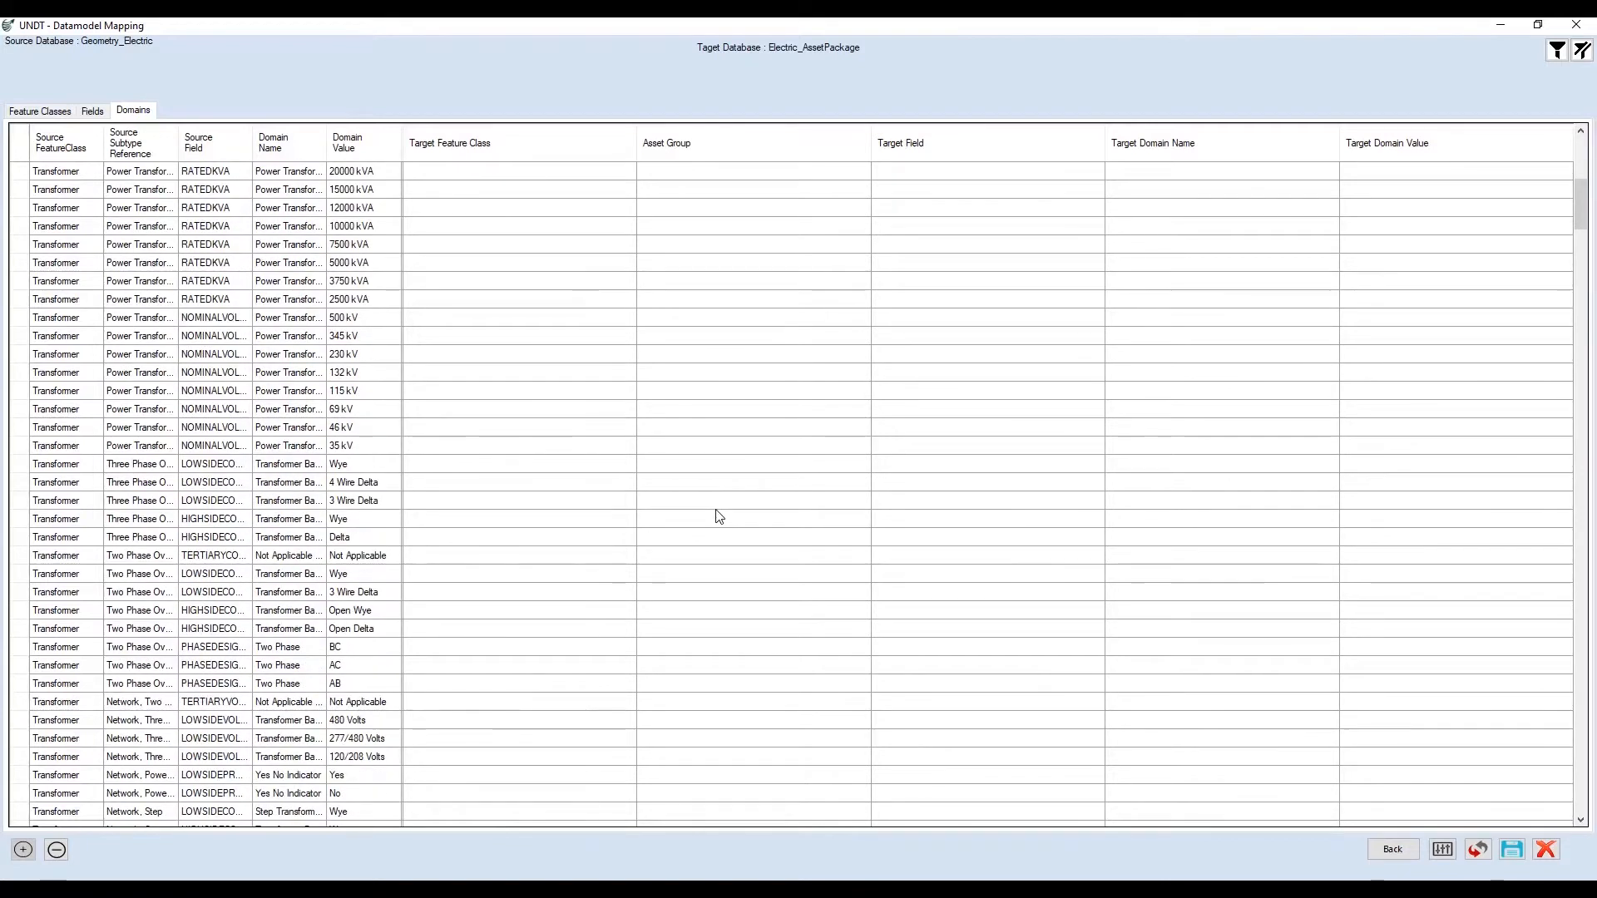
scroll(719, 517, down, 10)
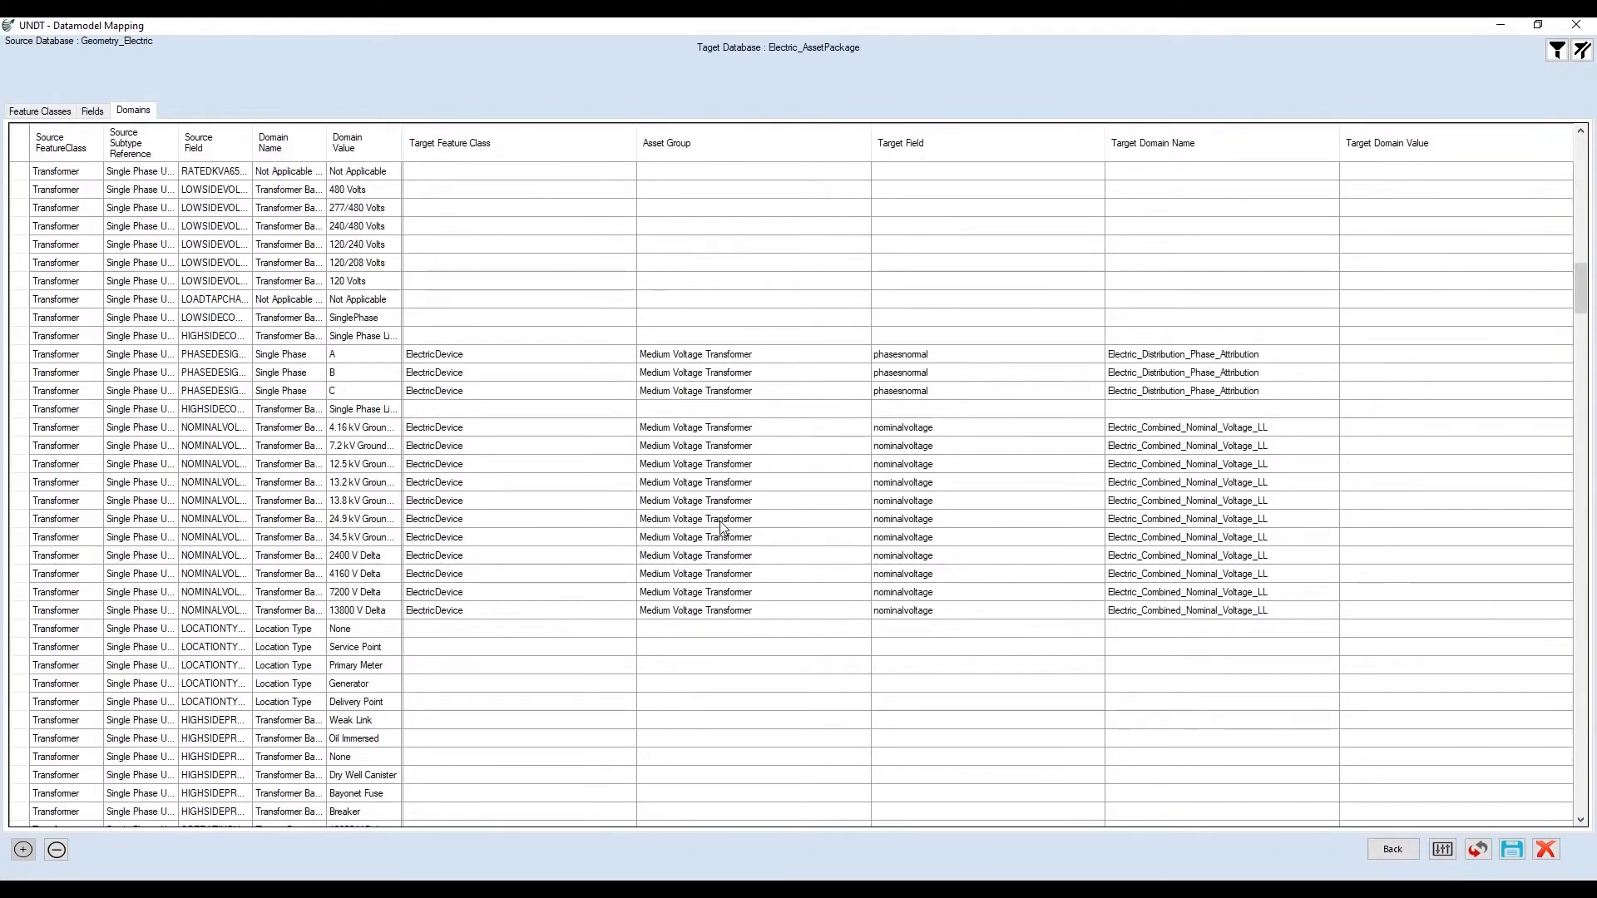
- Map the transformer's Single Phase domain values A, B and C to target domain values A, B and C, and save over Report_1.xlsx
click(1386, 353)
click(1386, 353)
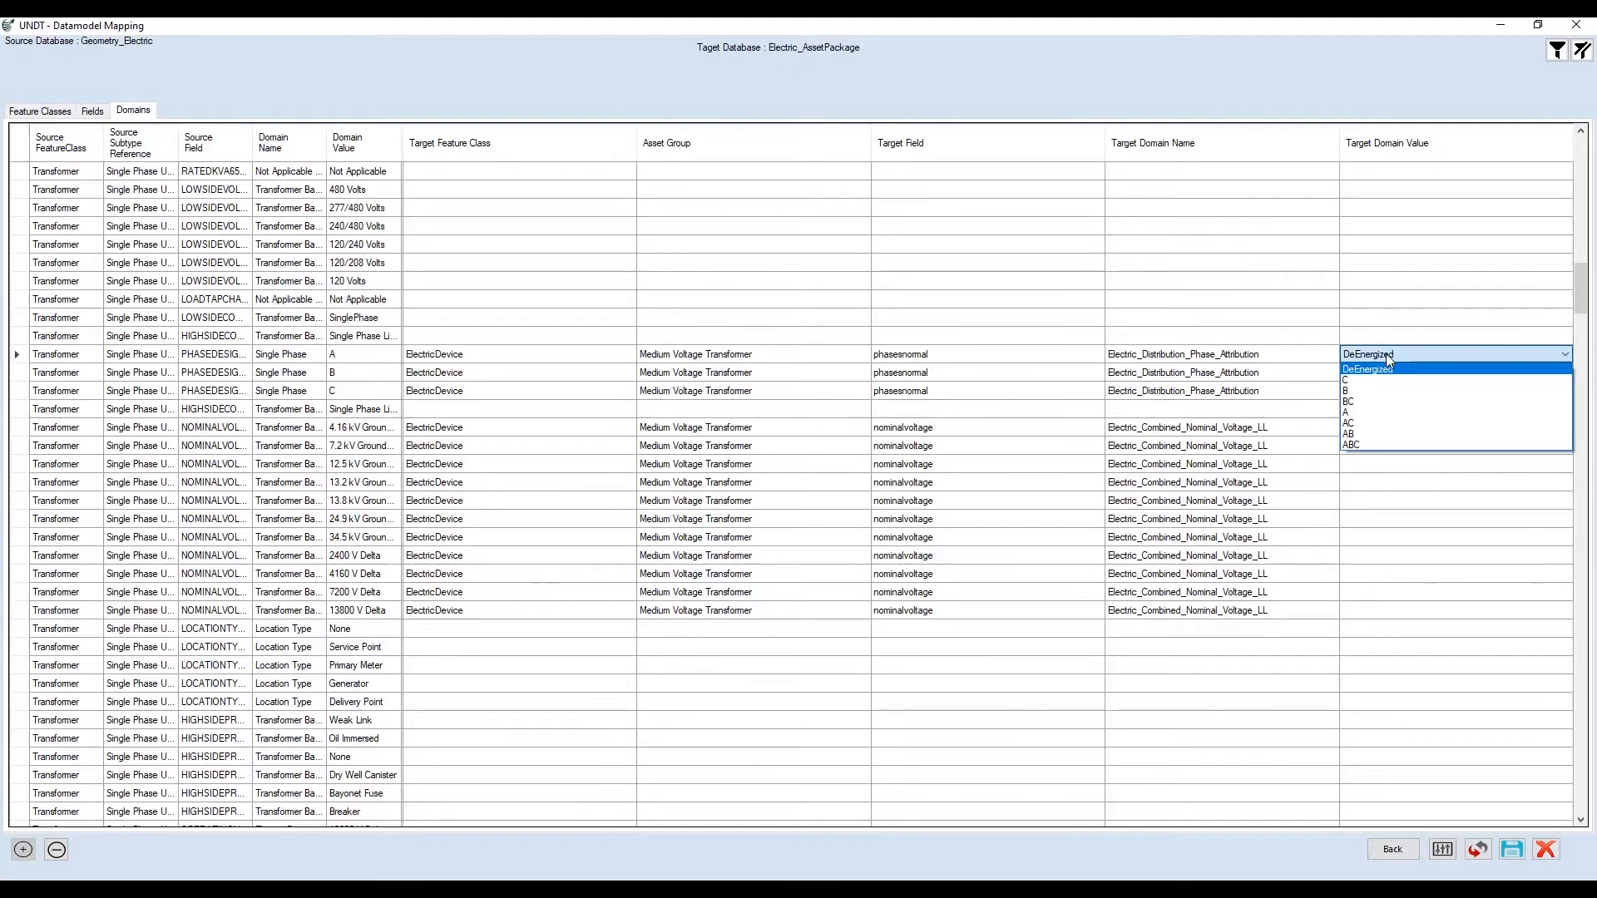
click(1348, 413)
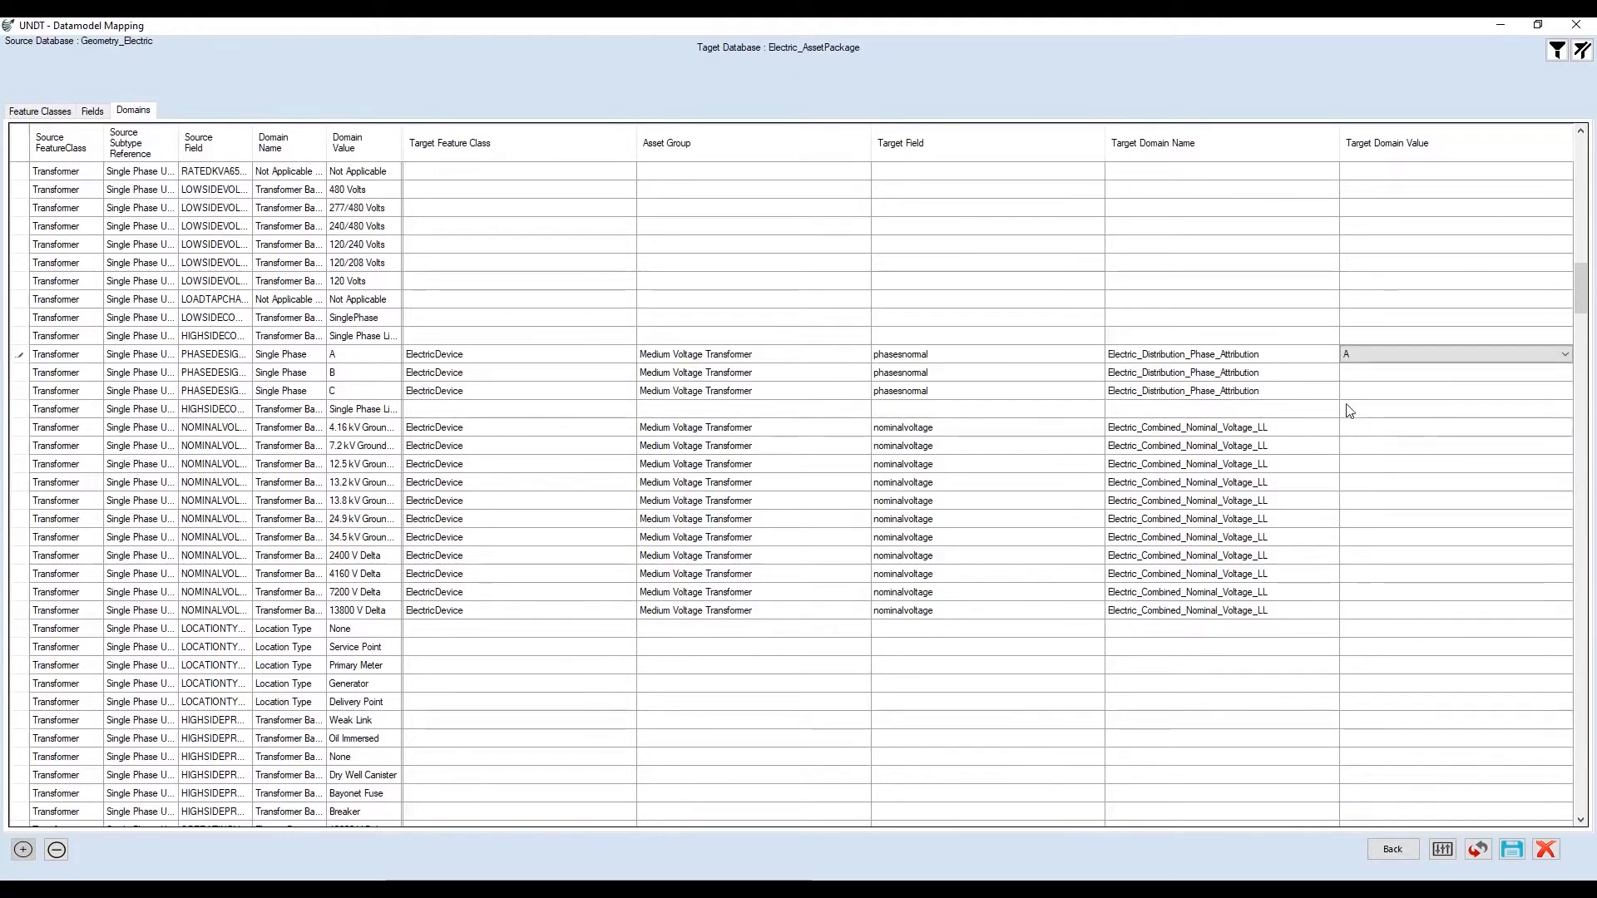
click(1352, 376)
click(1352, 376)
click(1358, 409)
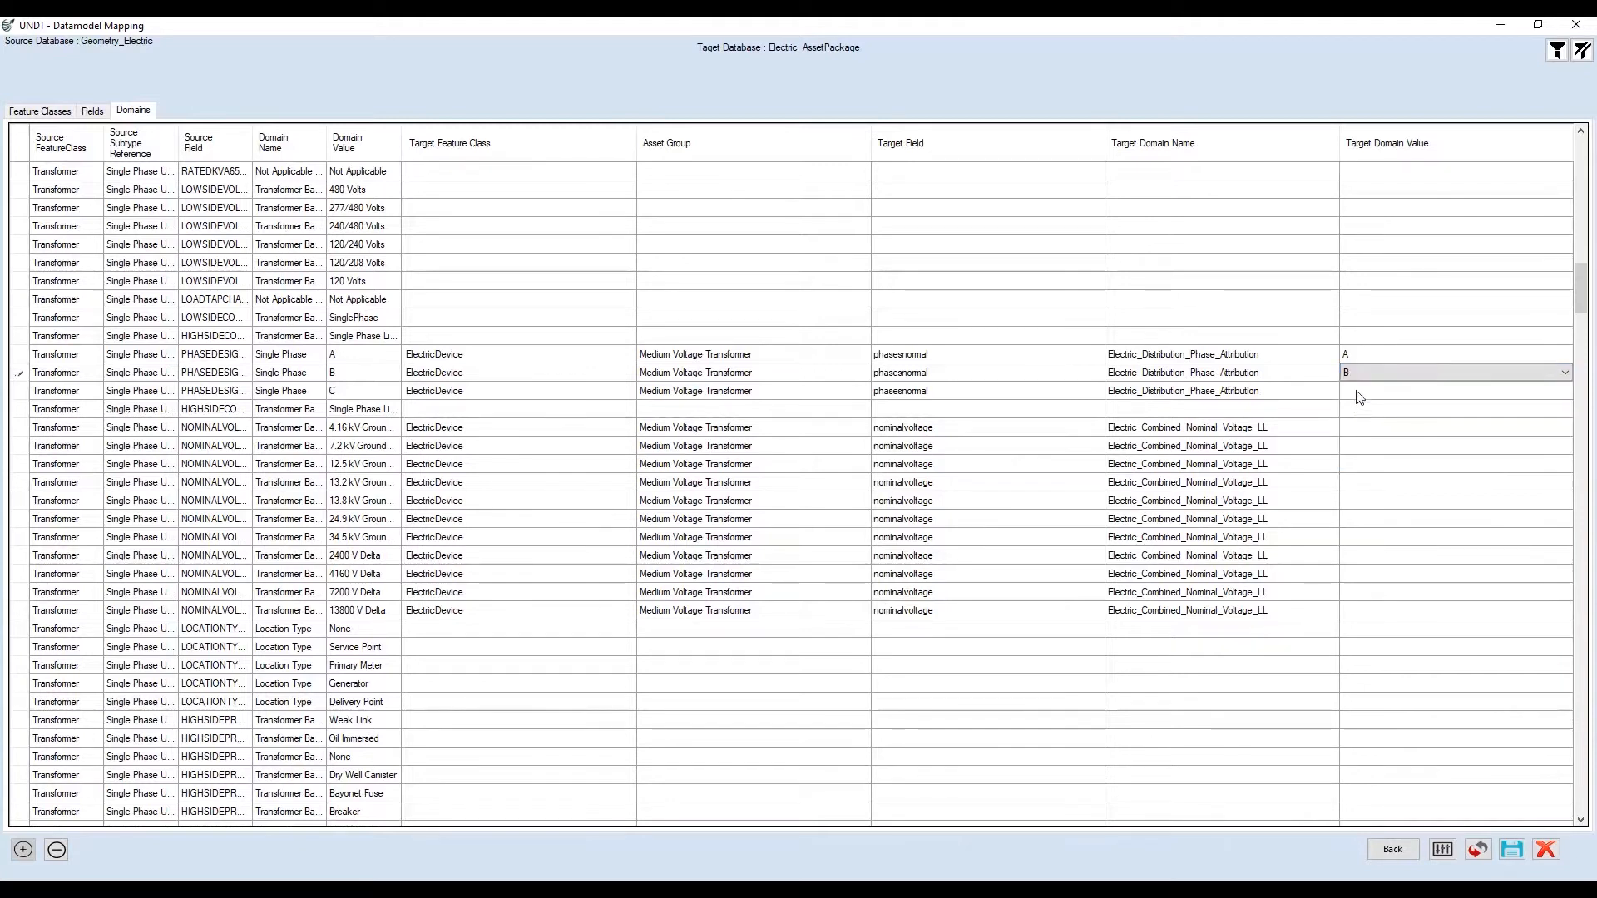
click(1358, 391)
click(1358, 391)
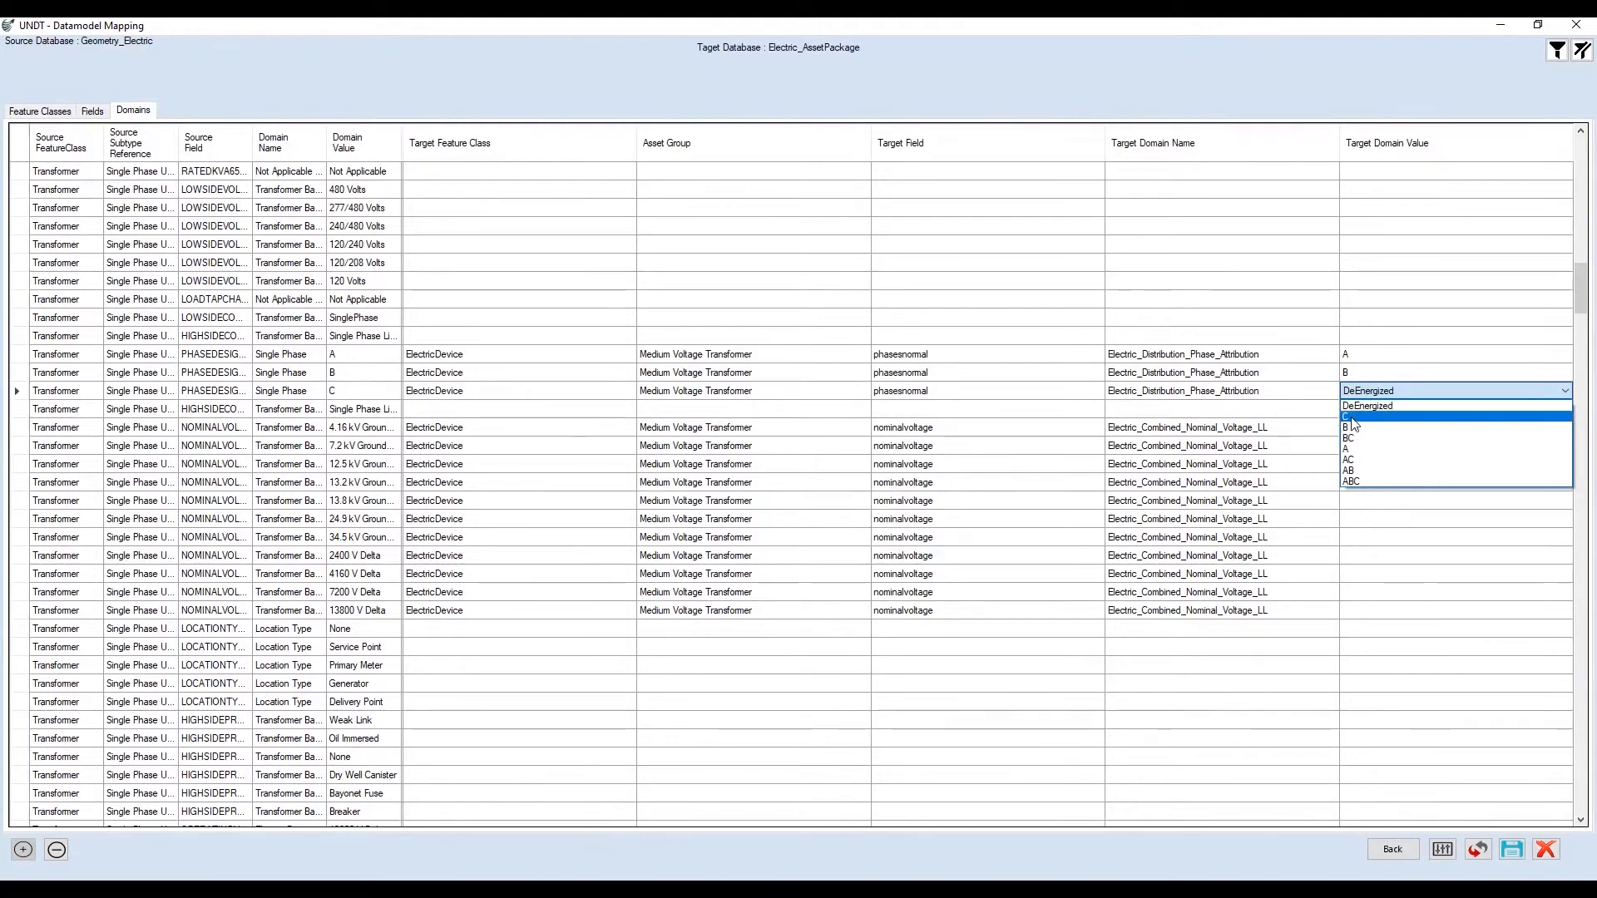
click(1349, 417)
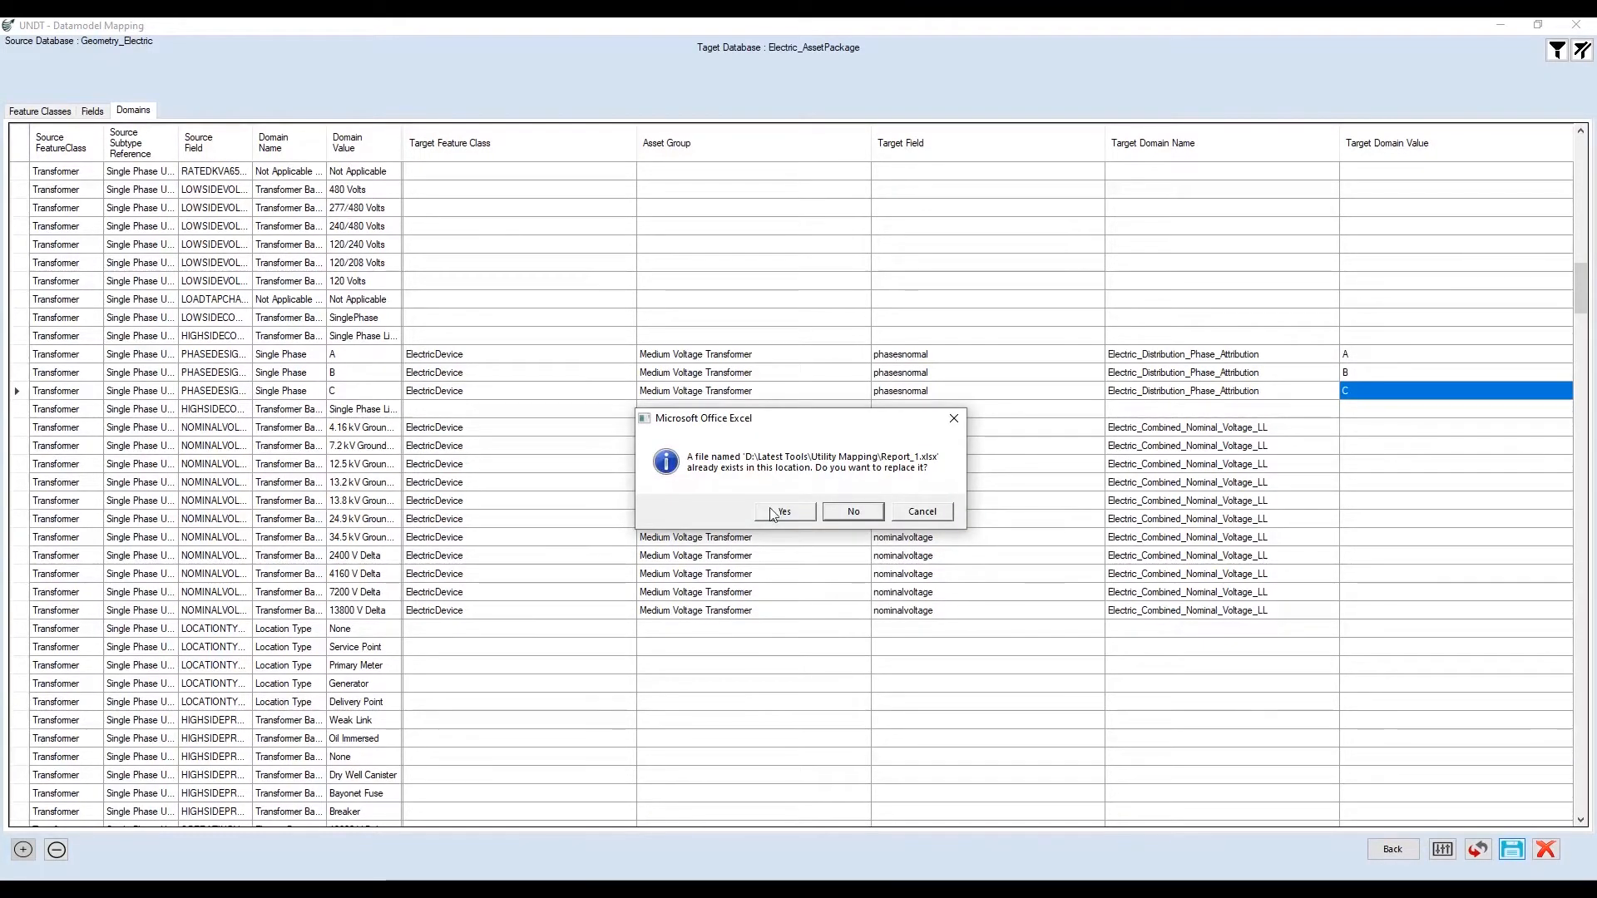
click(782, 511)
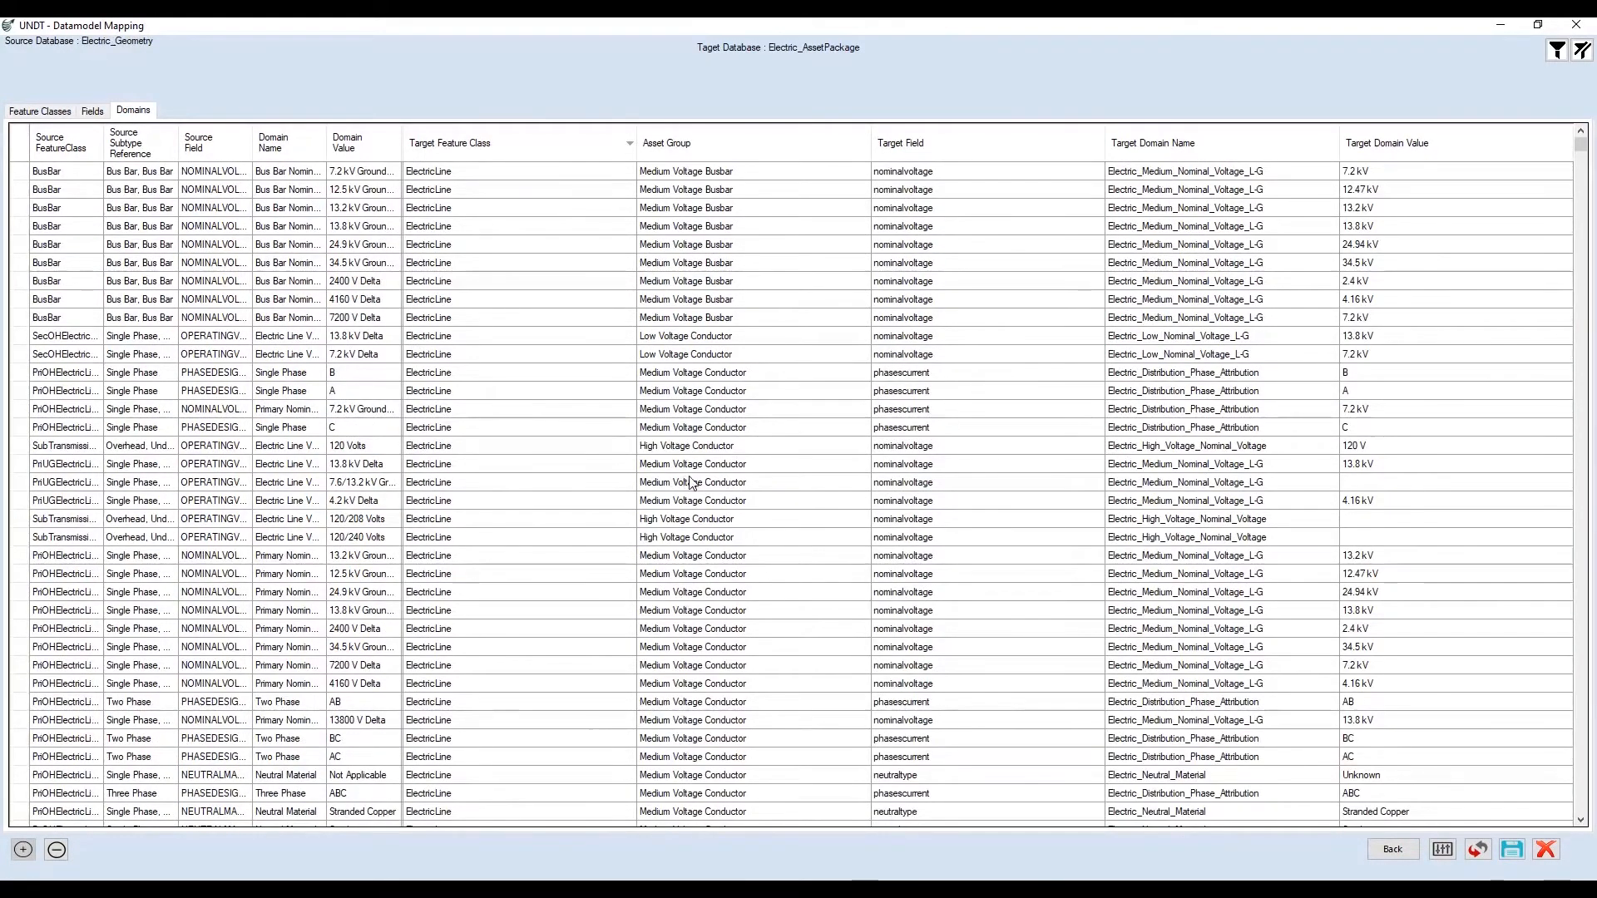
scroll(1481, 442, down, 10)
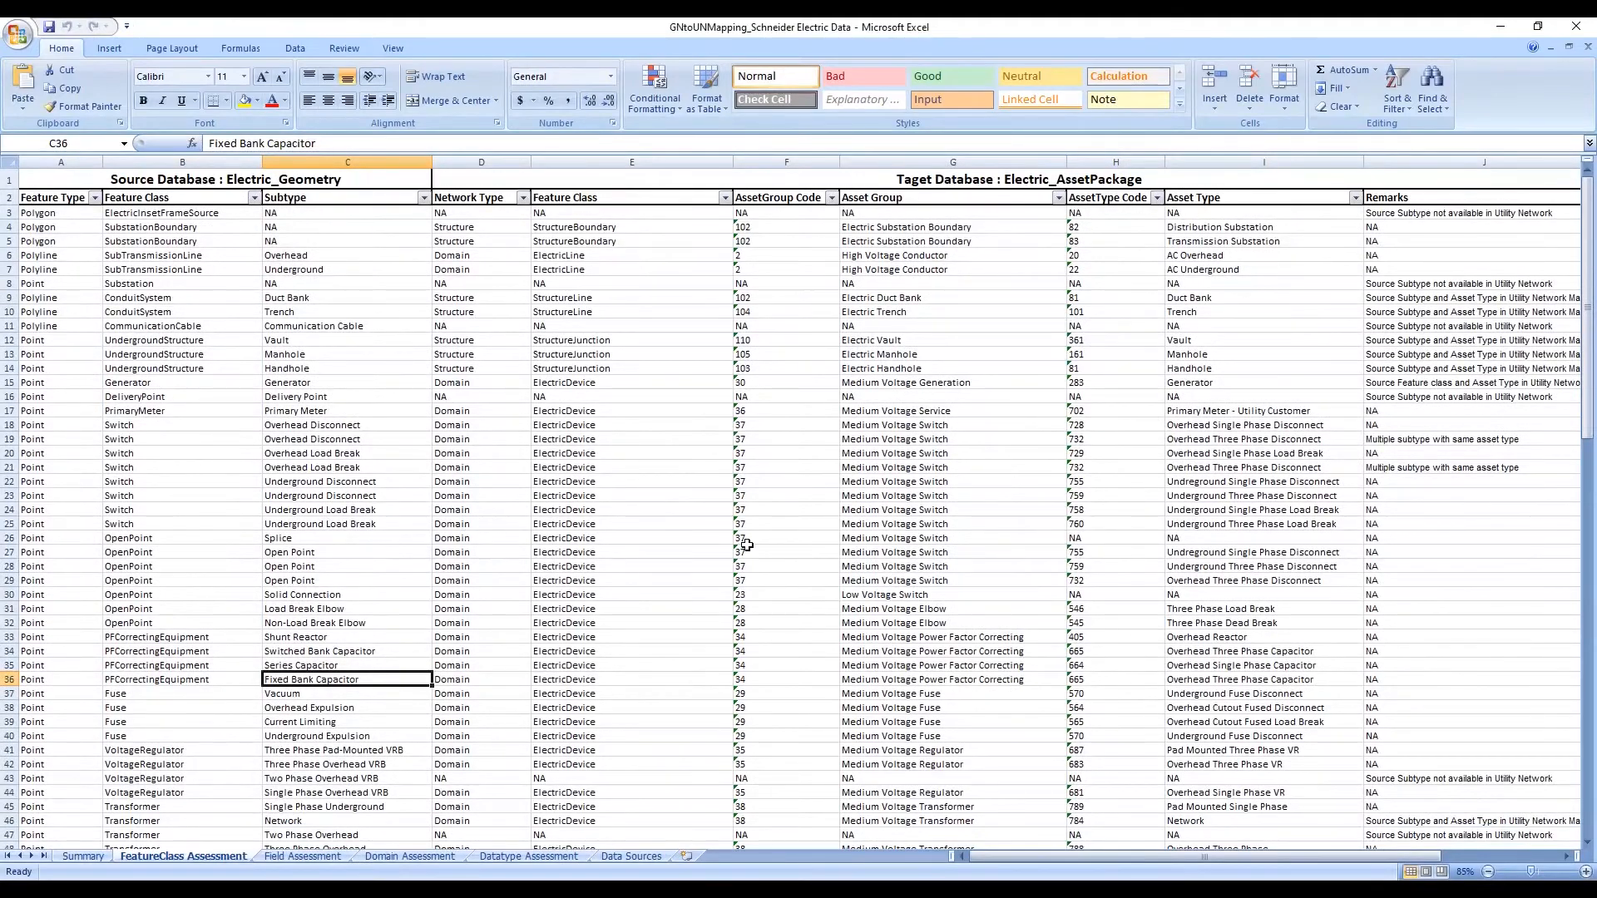
- Switch to the GNtoUNMapping workbook in Excel and review the FeatureClass Assessment and Field Assessment sheets
click(748, 550)
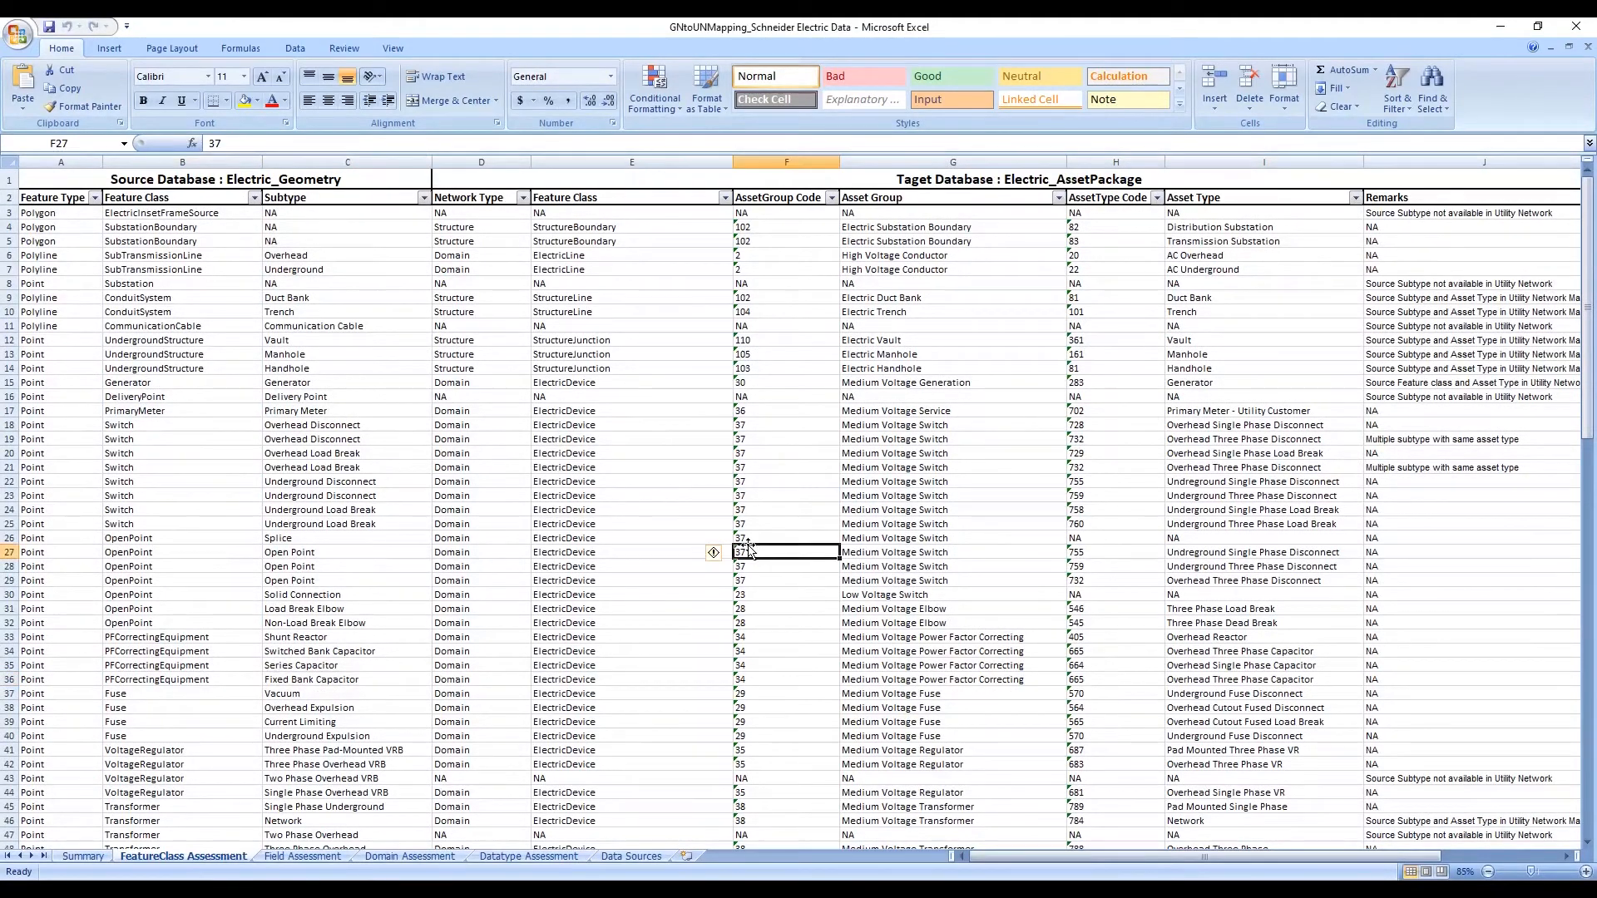
scroll(748, 551, down, 9)
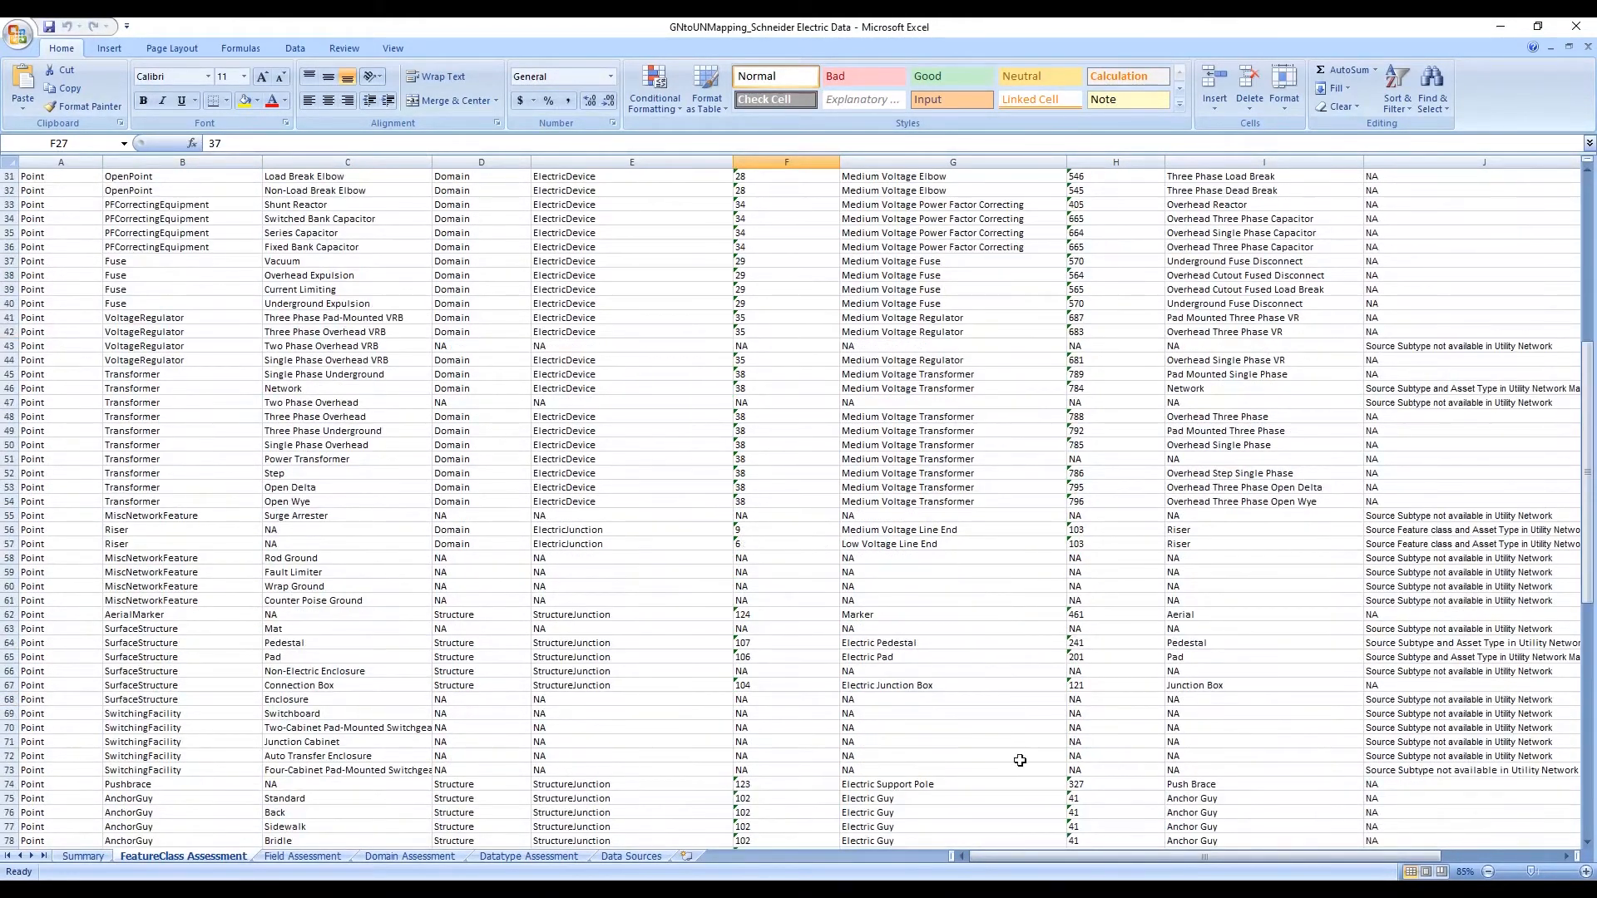
click(289, 857)
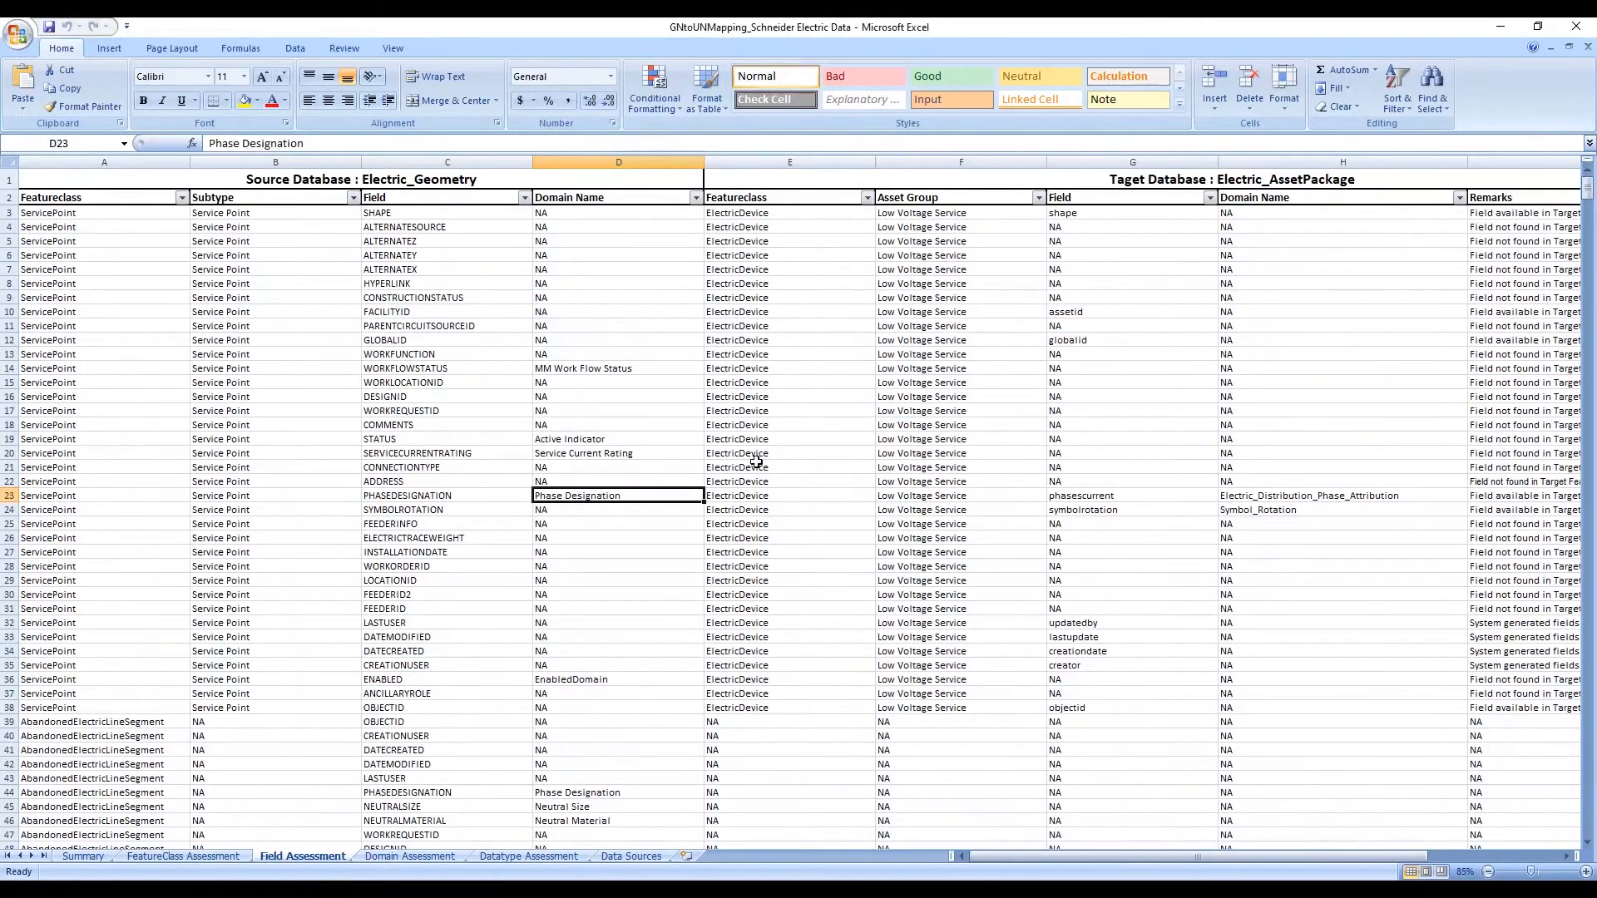
scroll(765, 467, down, 1)
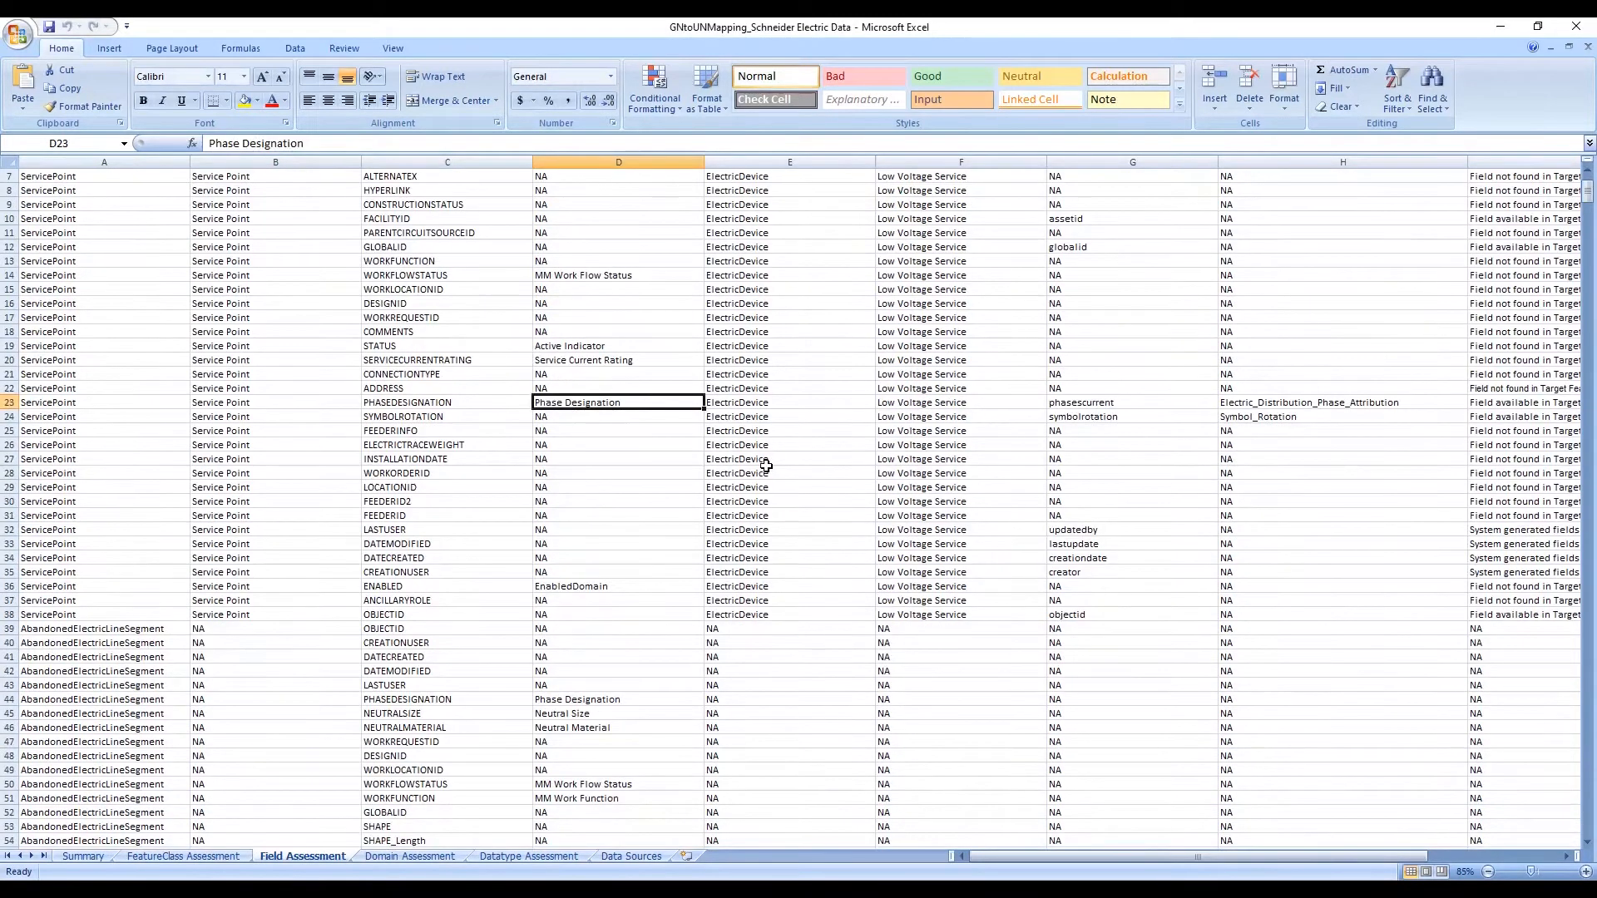
- Examine the SubTransmissionLine phase and voltage mappings in the Domain Assessment sheet, and open the Datatype Assessment sheet
click(411, 858)
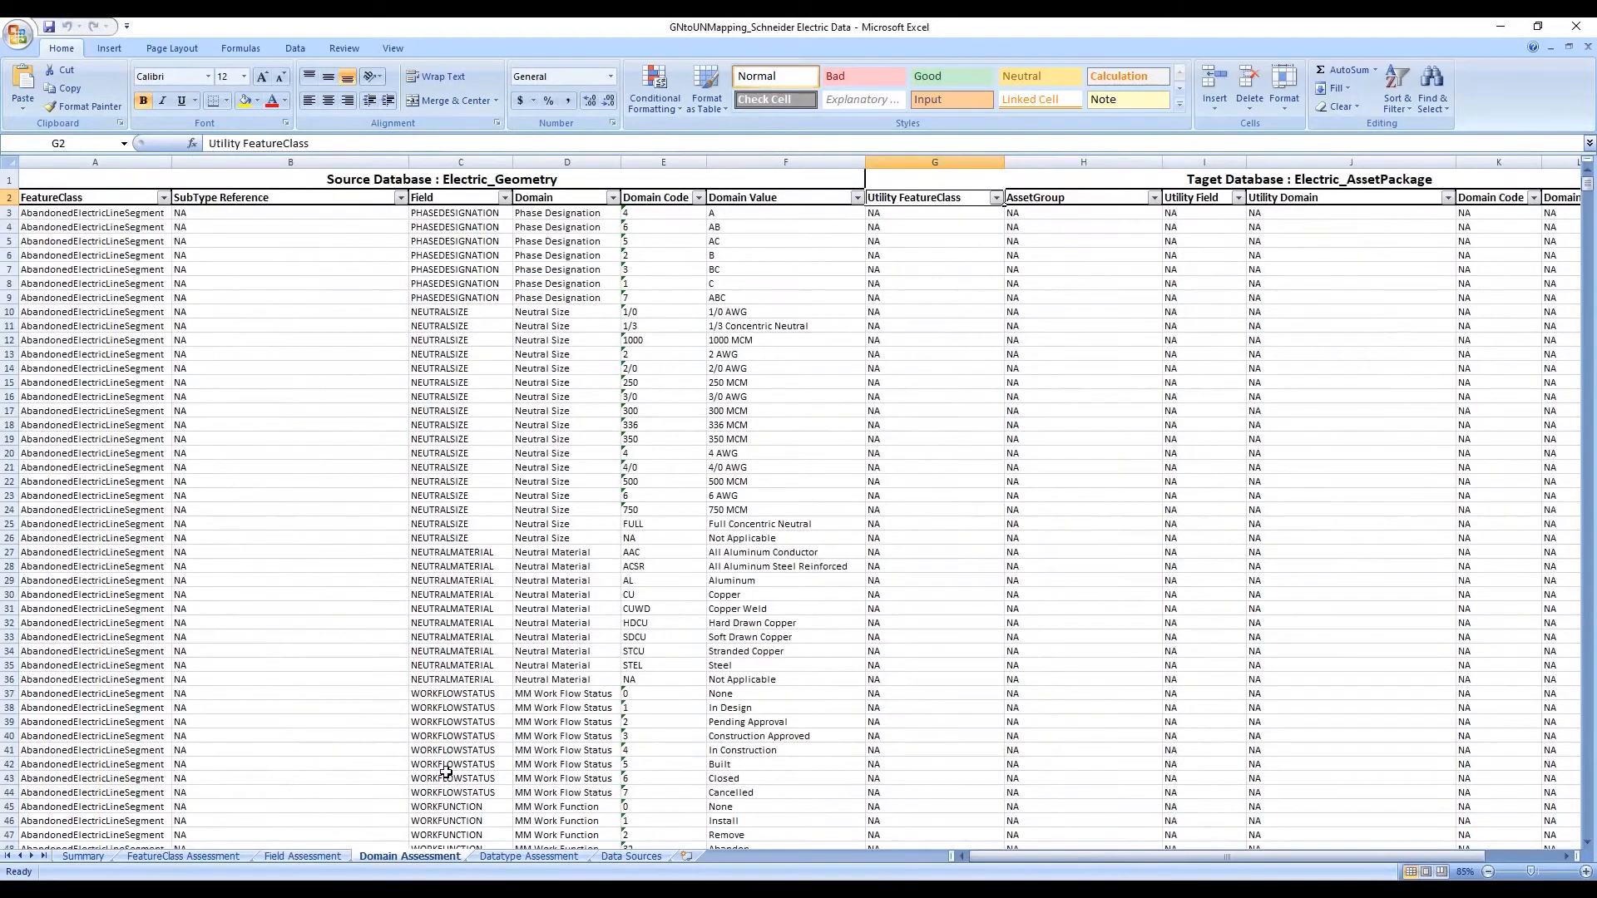
drag(1588, 184, 1588, 630)
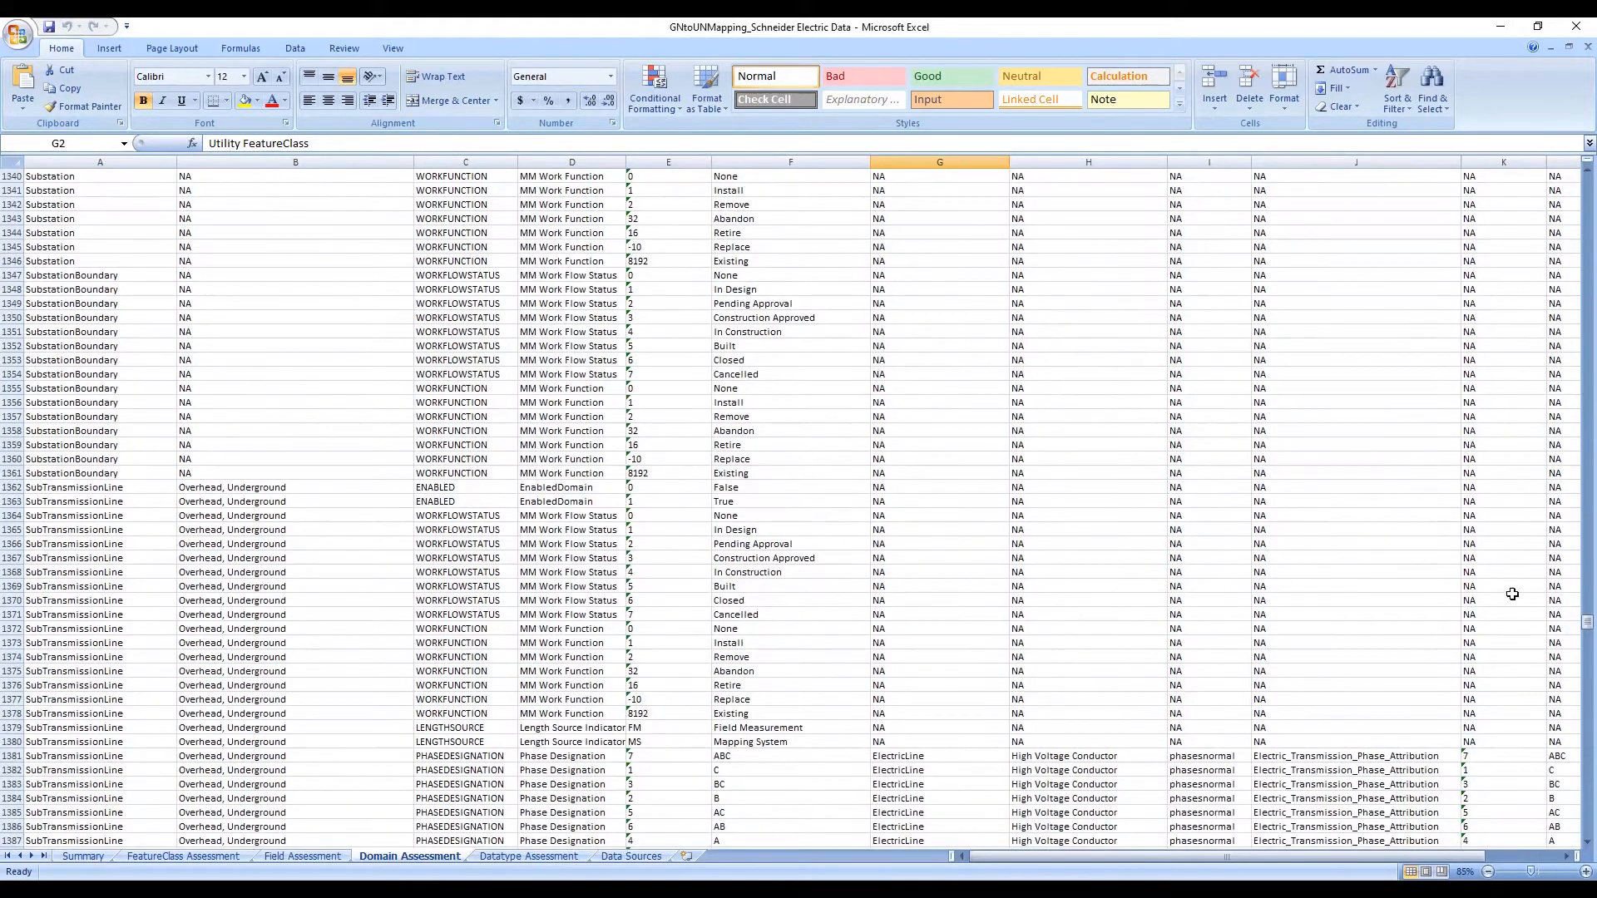
scroll(1447, 616, down, 5)
scroll(1365, 637, down, 6)
click(1363, 502)
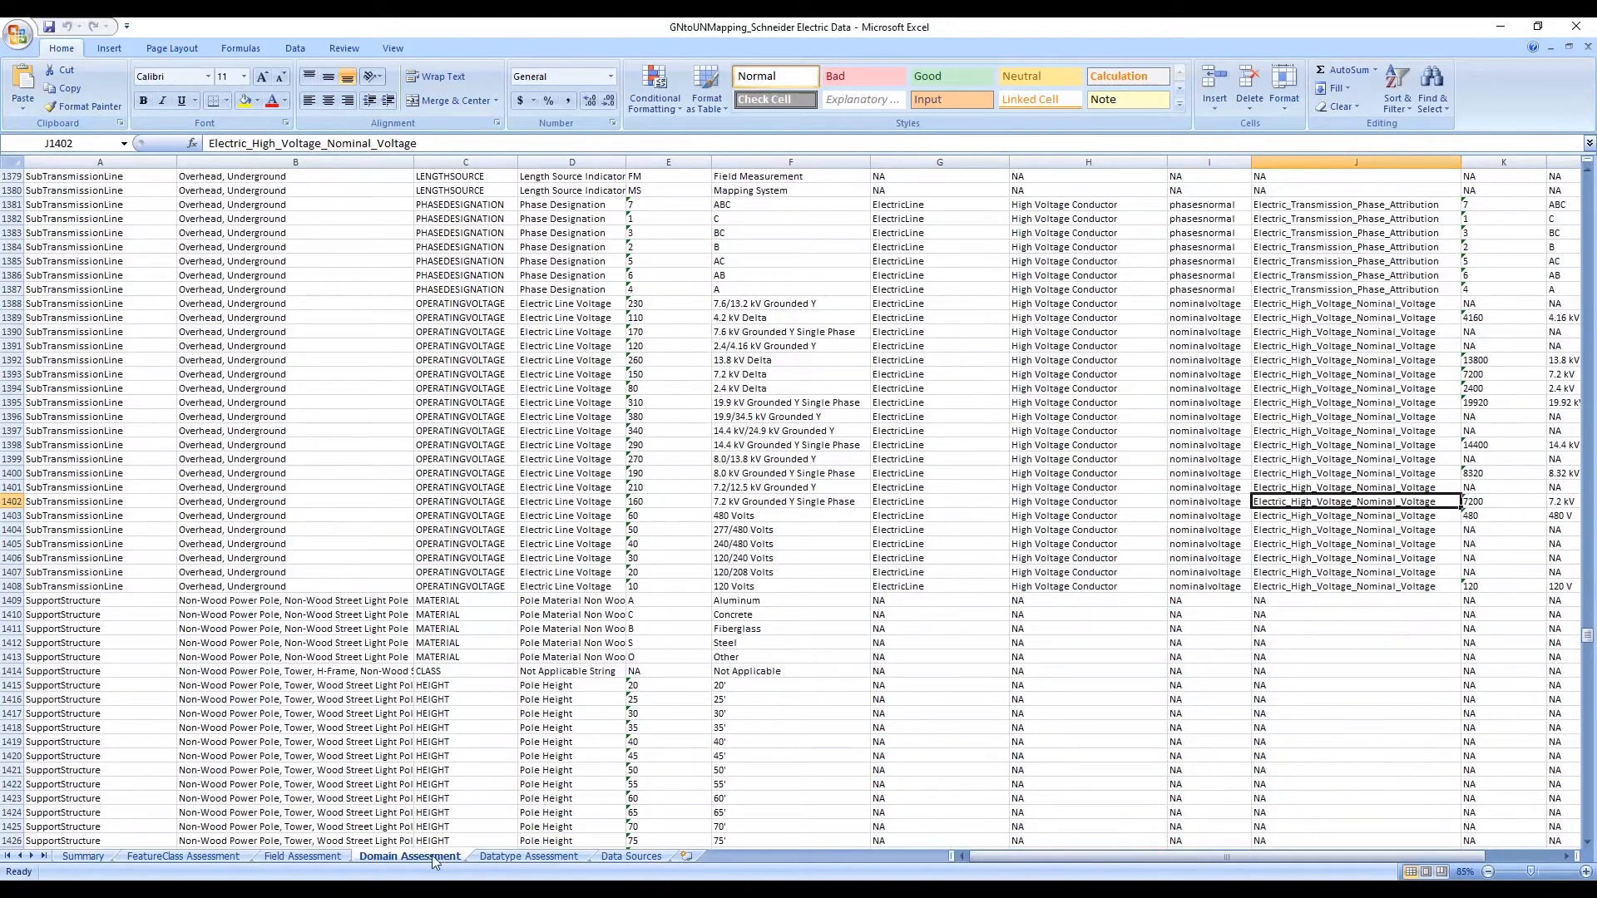
click(513, 857)
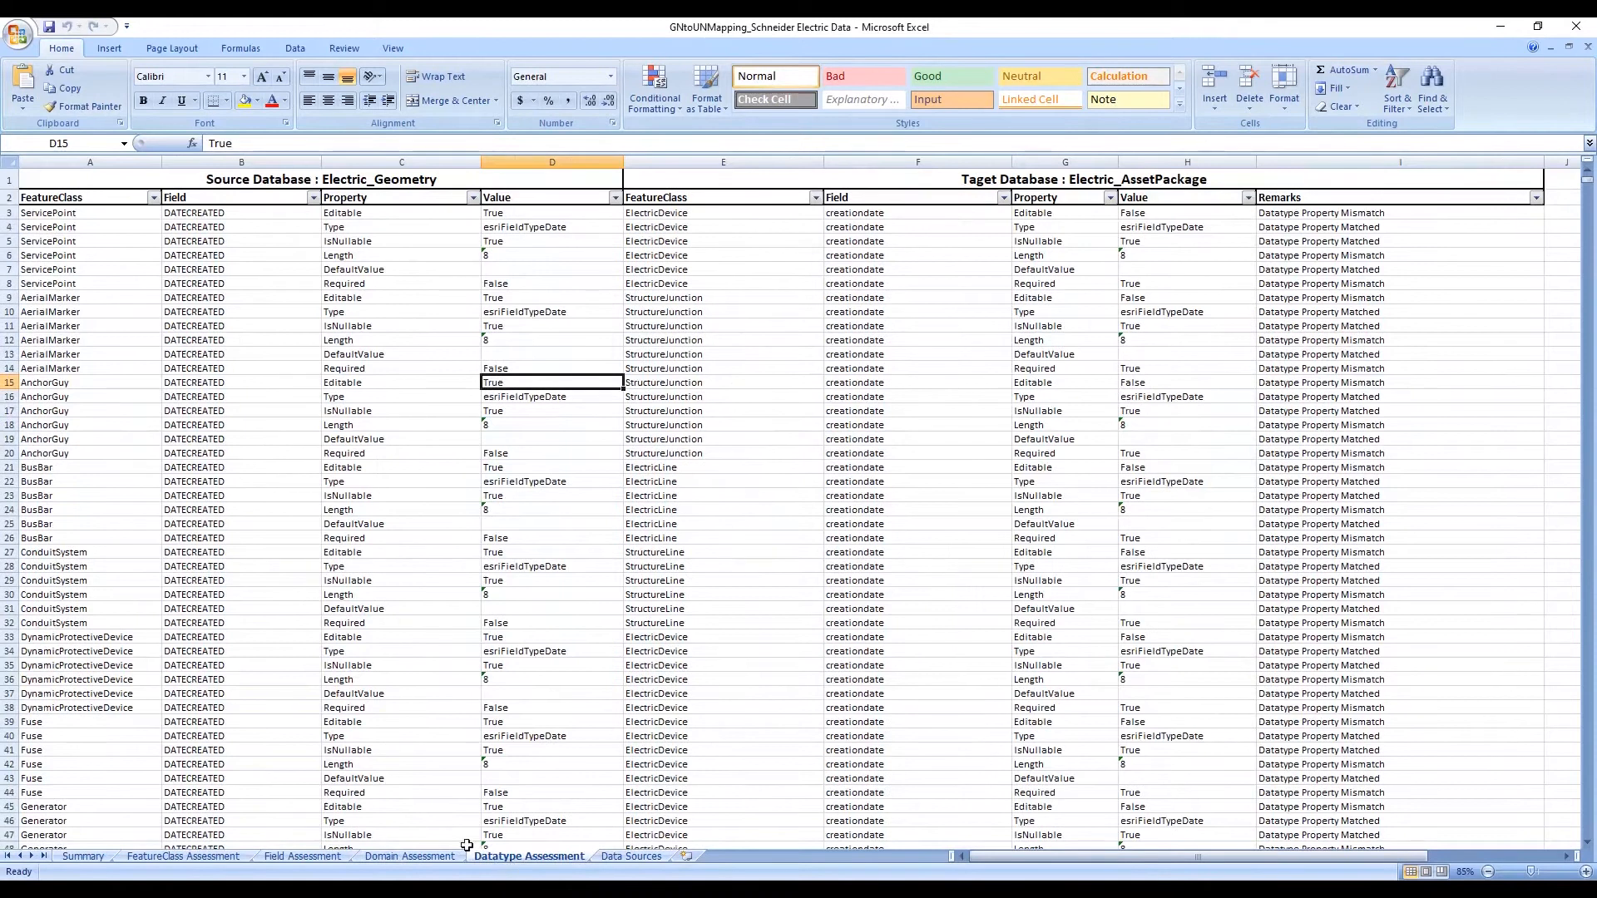
- Review the property remarks in the Datatype Assessment sheet, and examine the readiness totals and charts in the Summary sheet at 110% zoom
click(803, 580)
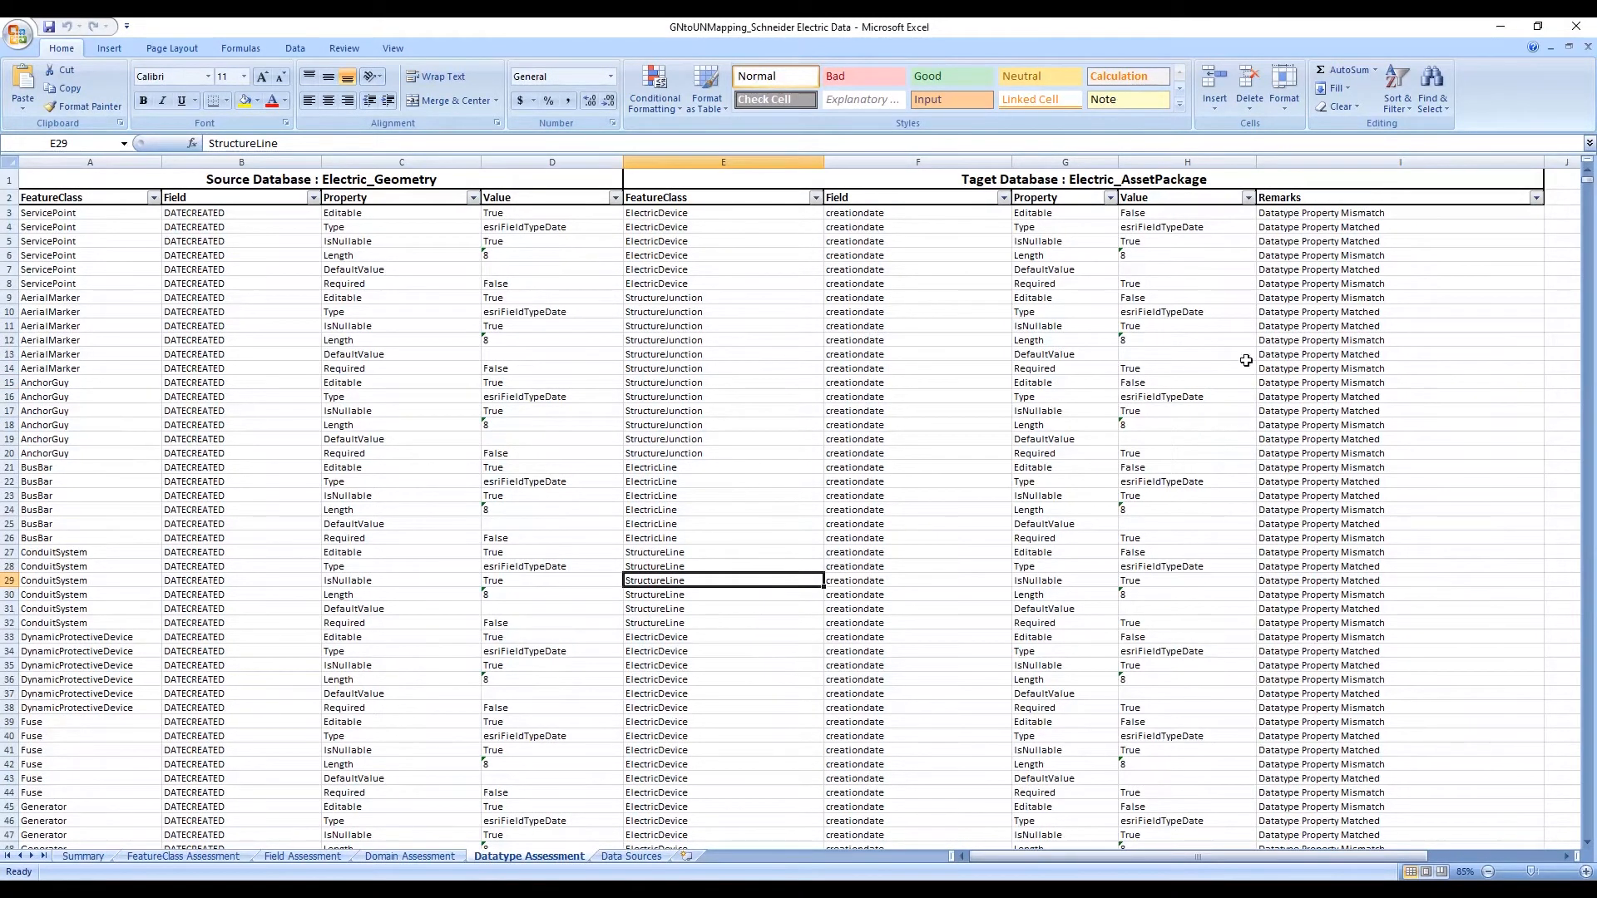
click(1318, 328)
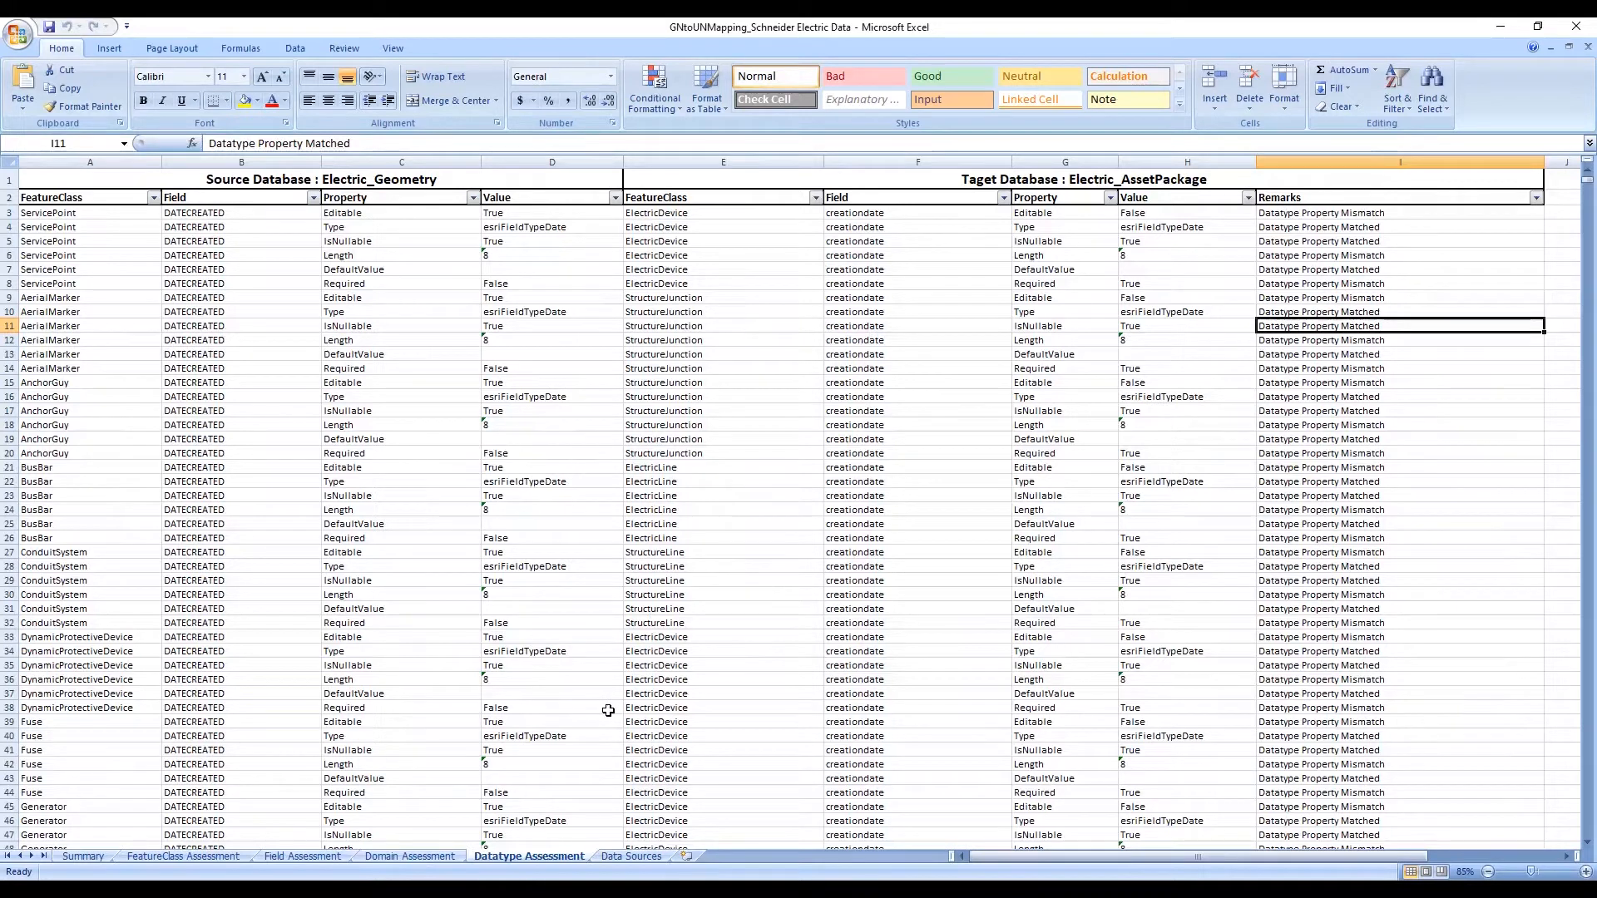
click(1349, 596)
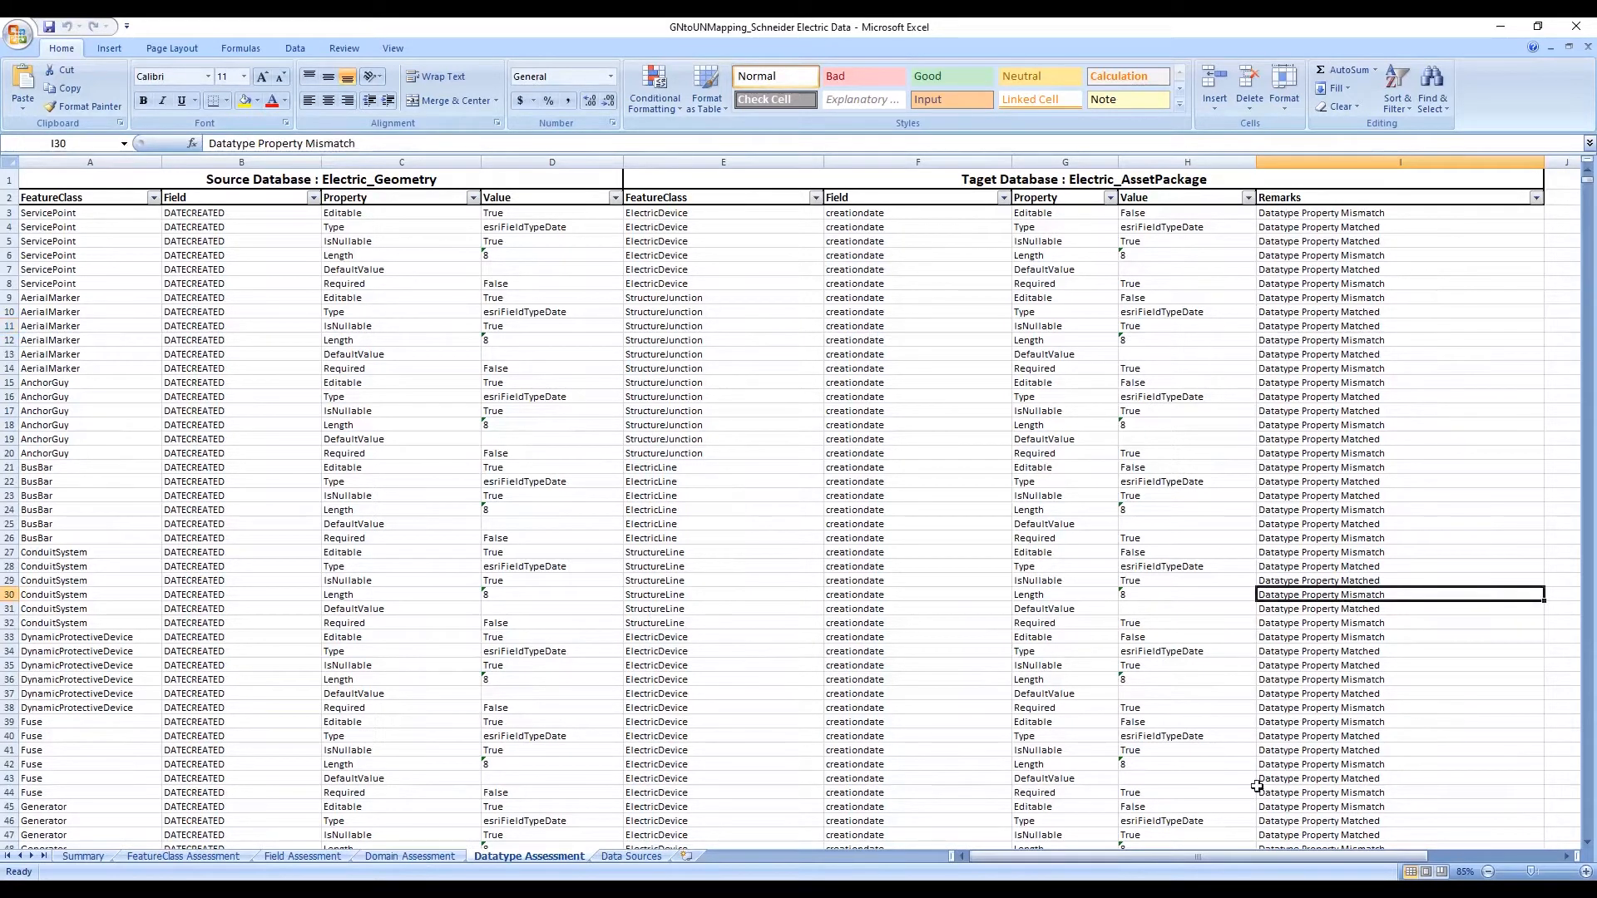
click(94, 853)
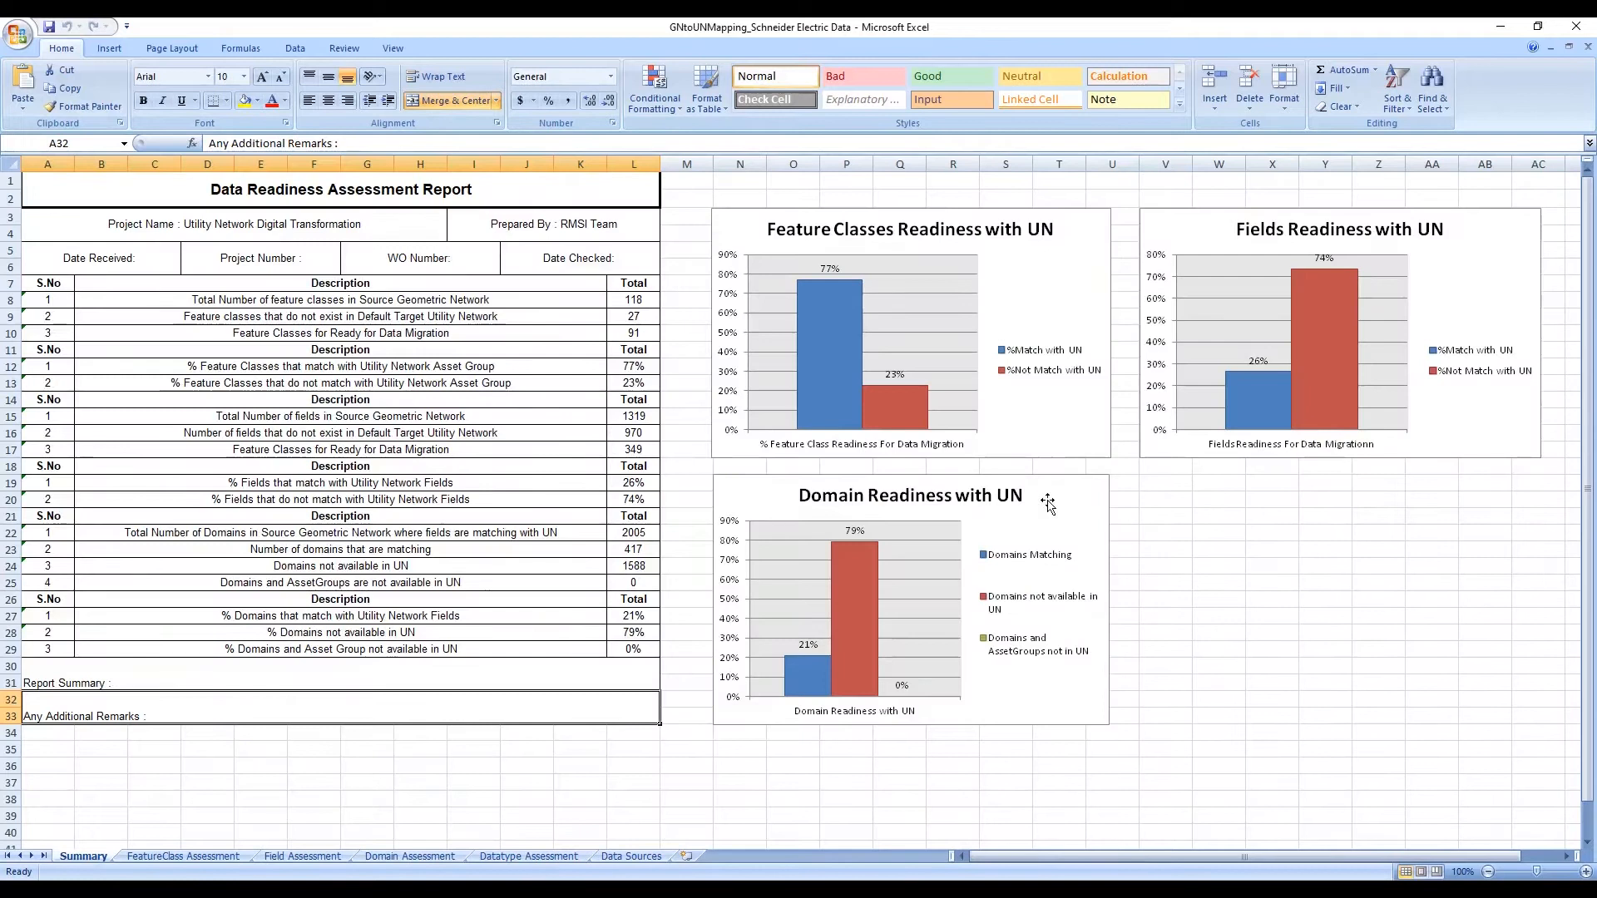
click(1263, 682)
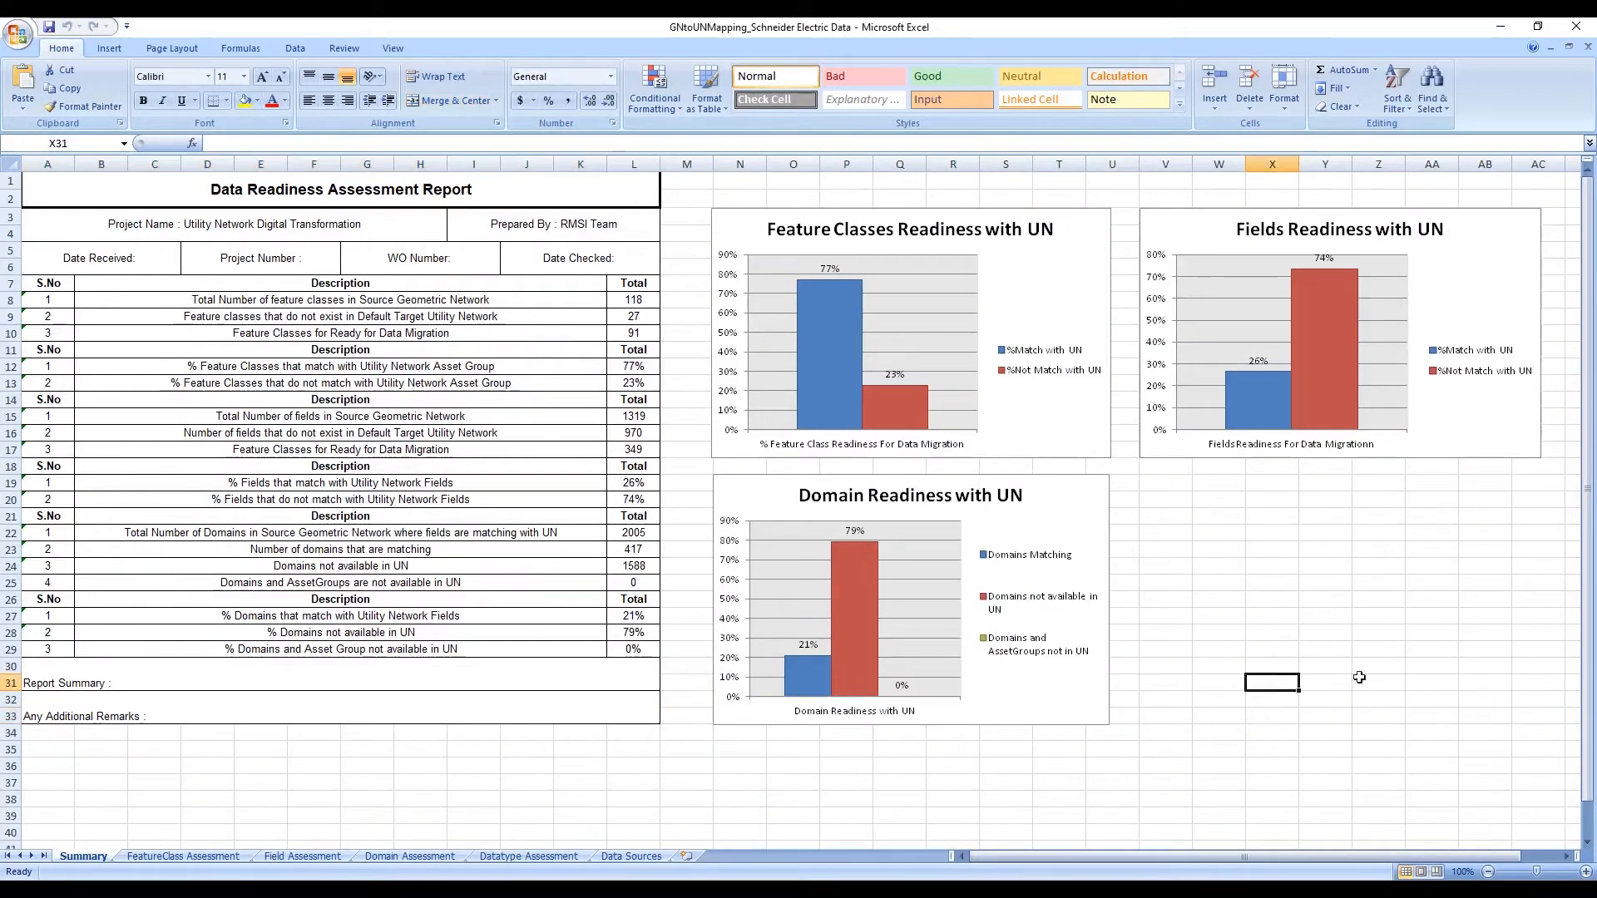
click(1586, 872)
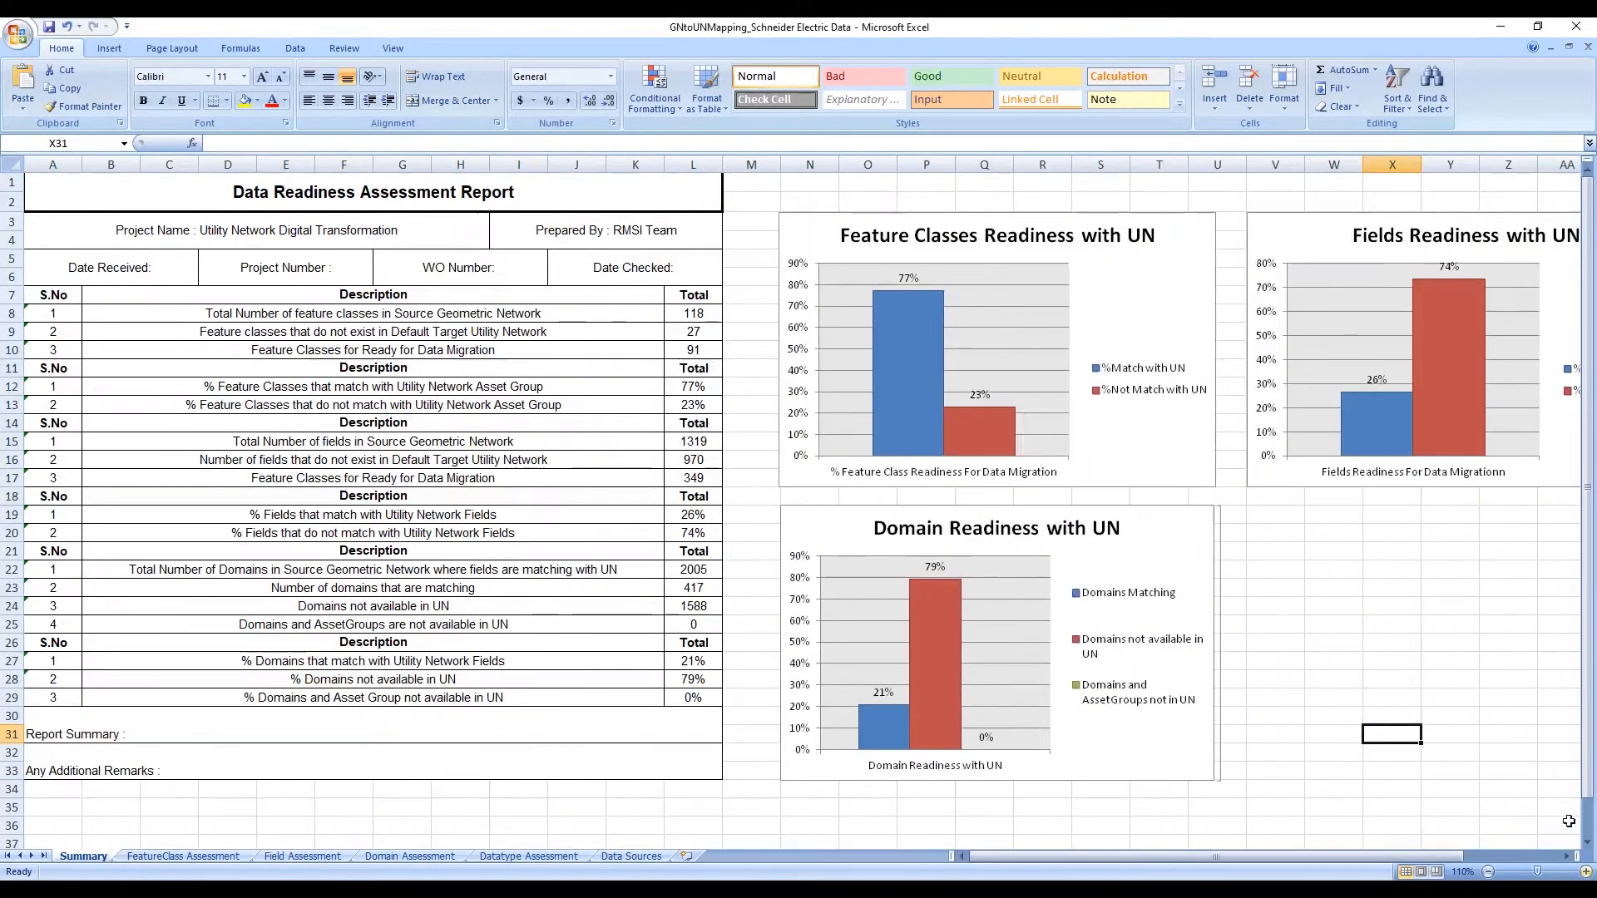
click(1510, 678)
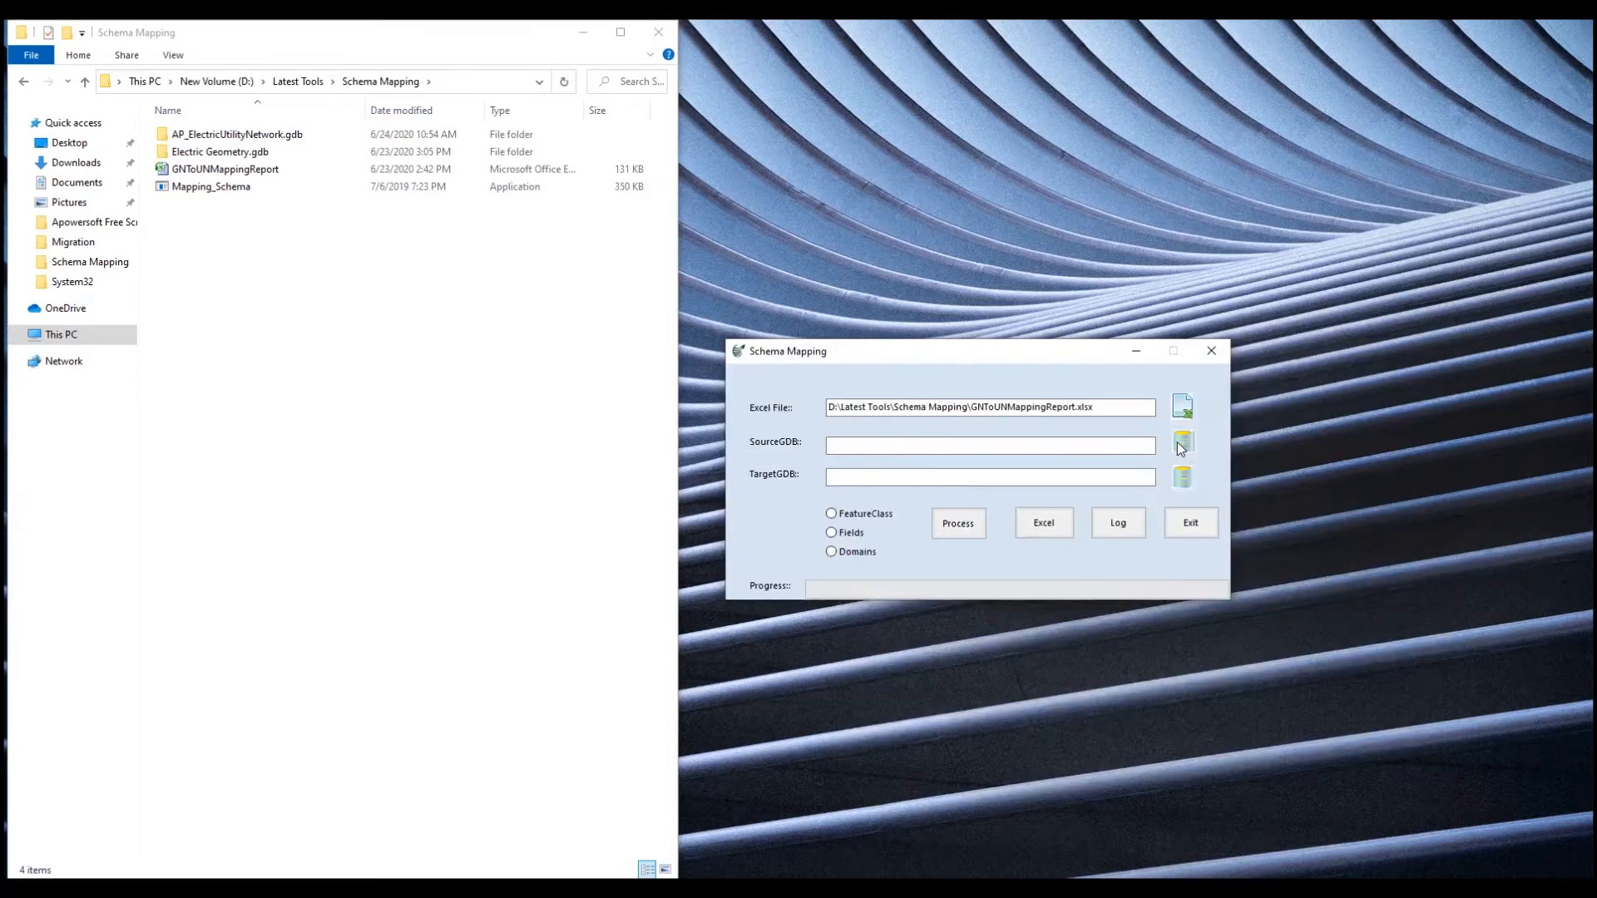
- In the Schema Mapping tool, set Electric Geometry.gdb as source and AP_ElectricUtilityNetwork.gdb as target, and process the FeatureClass mapping
click(1182, 443)
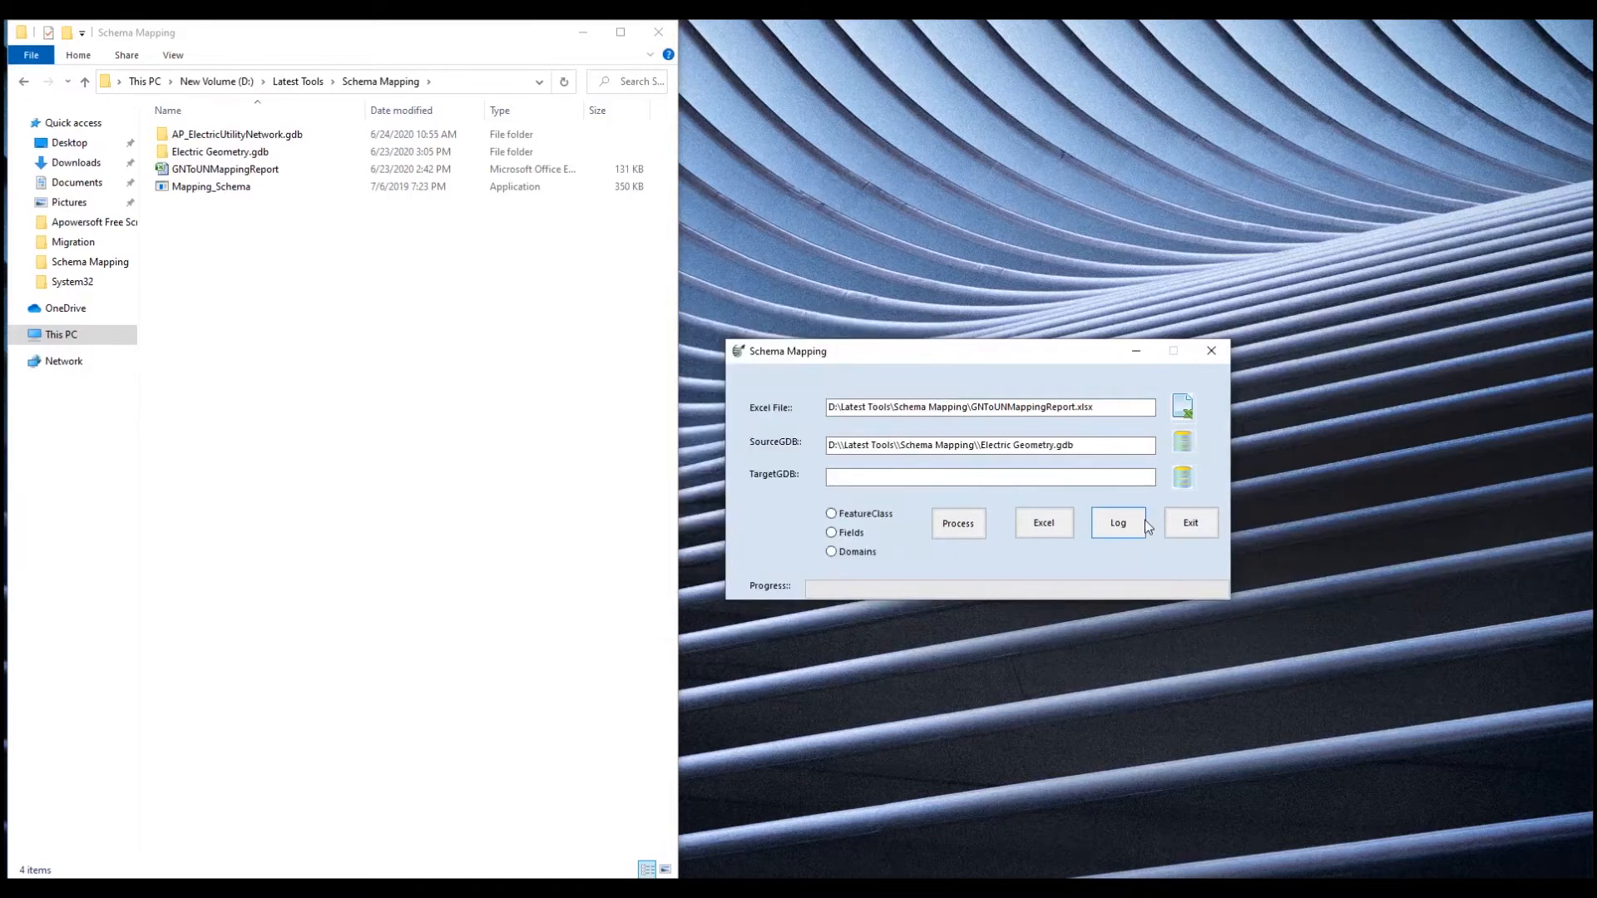
click(1191, 480)
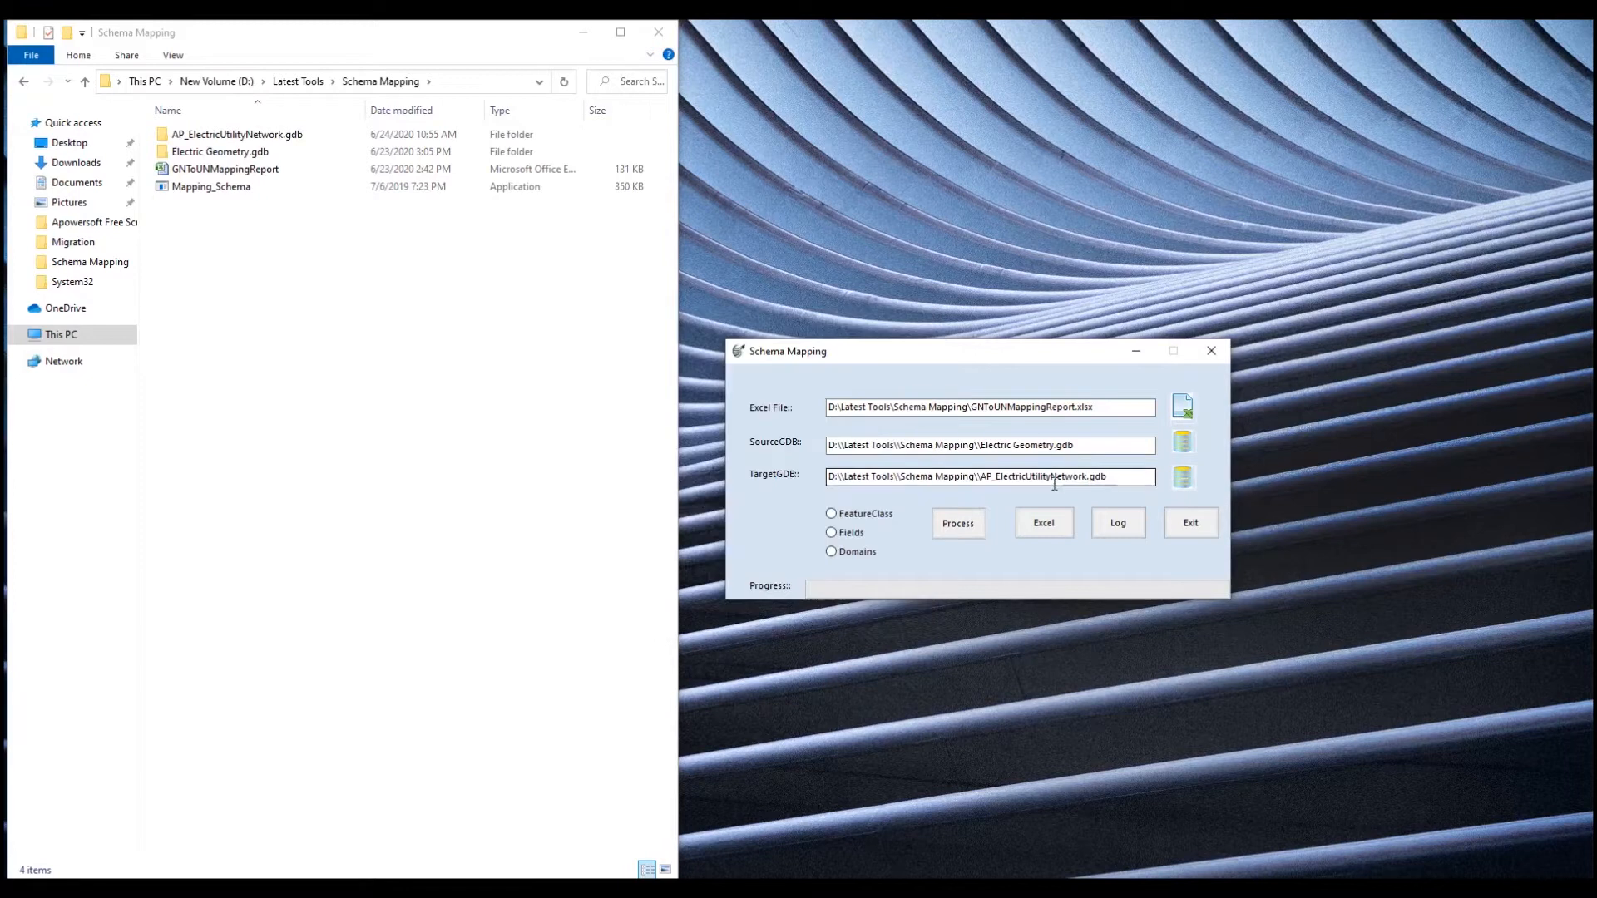
click(856, 517)
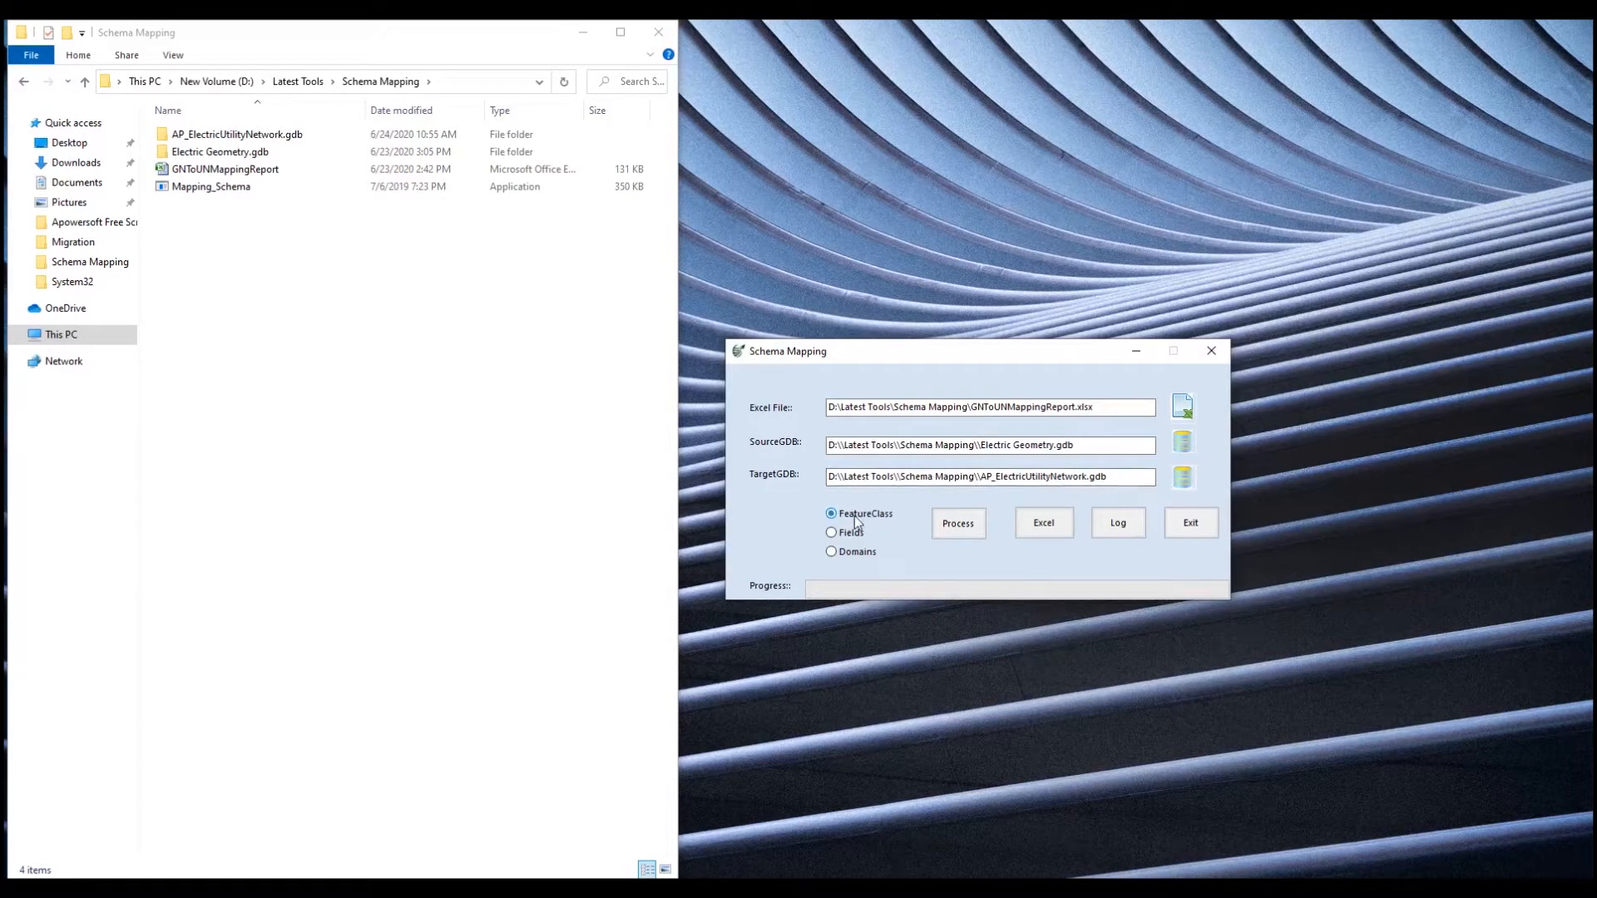
click(961, 530)
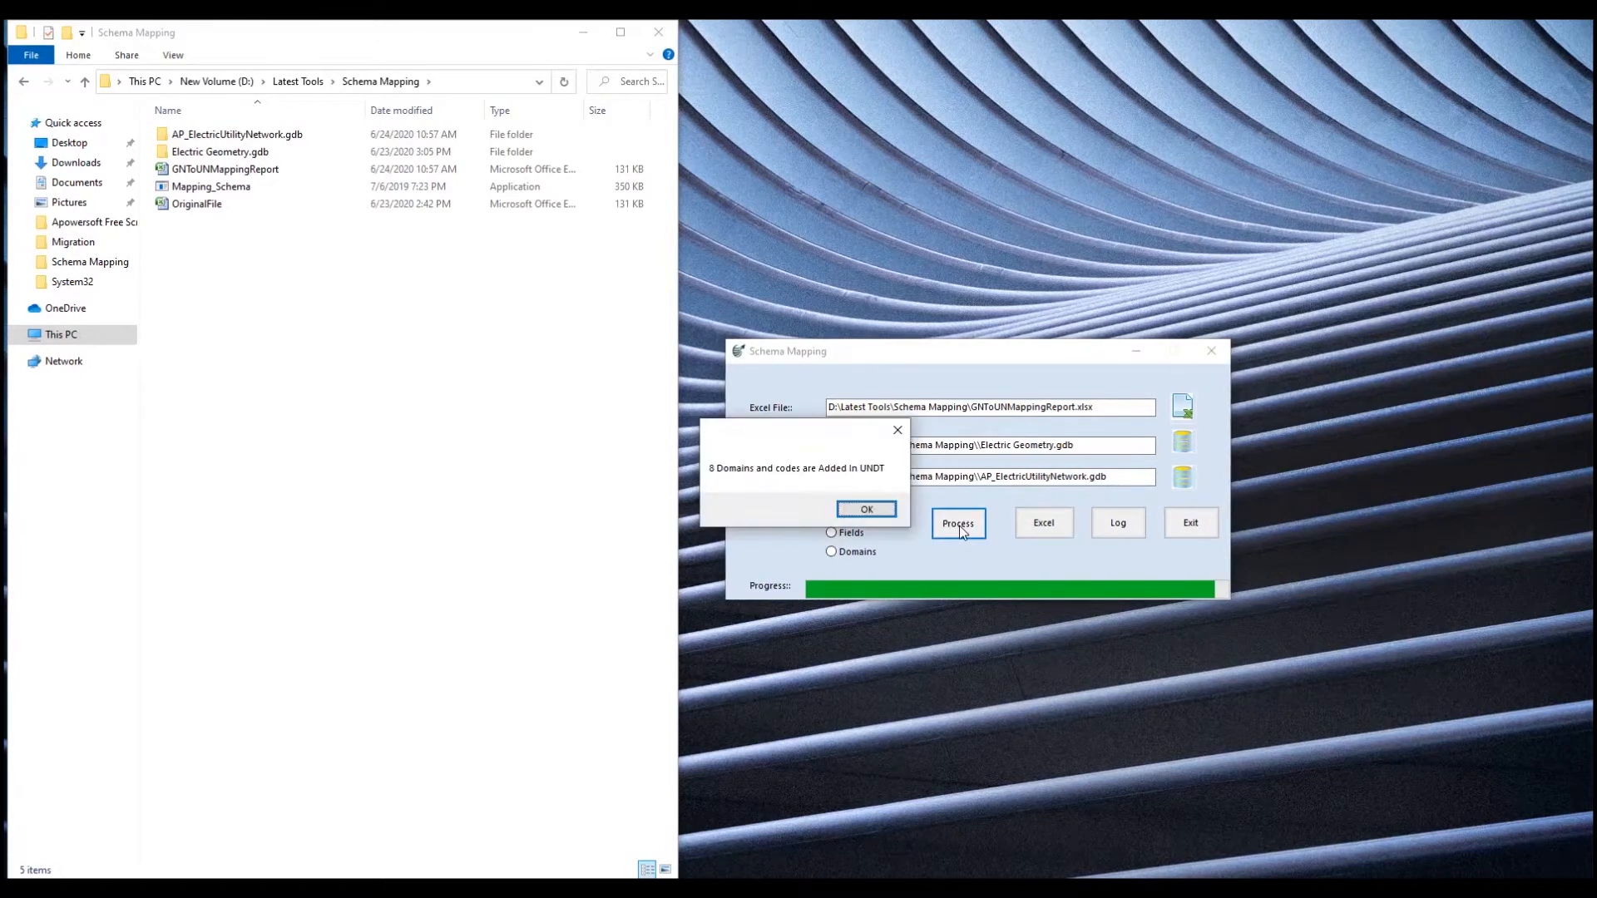
click(870, 511)
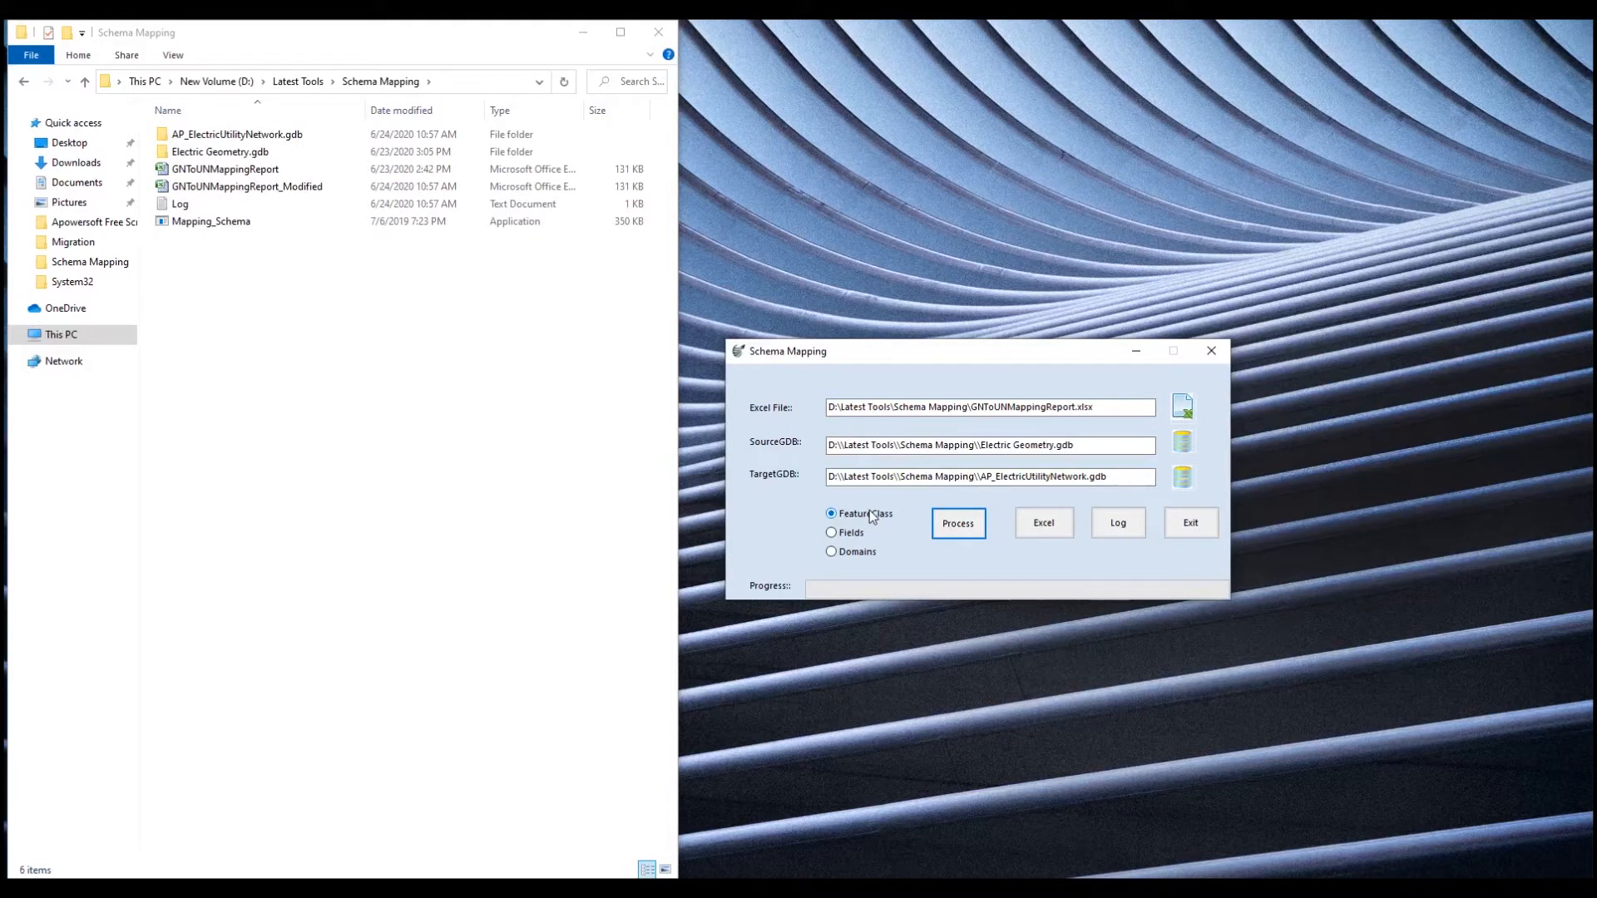
- Open the GNToUNMappingReport workbook in Excel and examine its unmatched asset types in FeatureClass Assessment and its Summary charts
click(1045, 524)
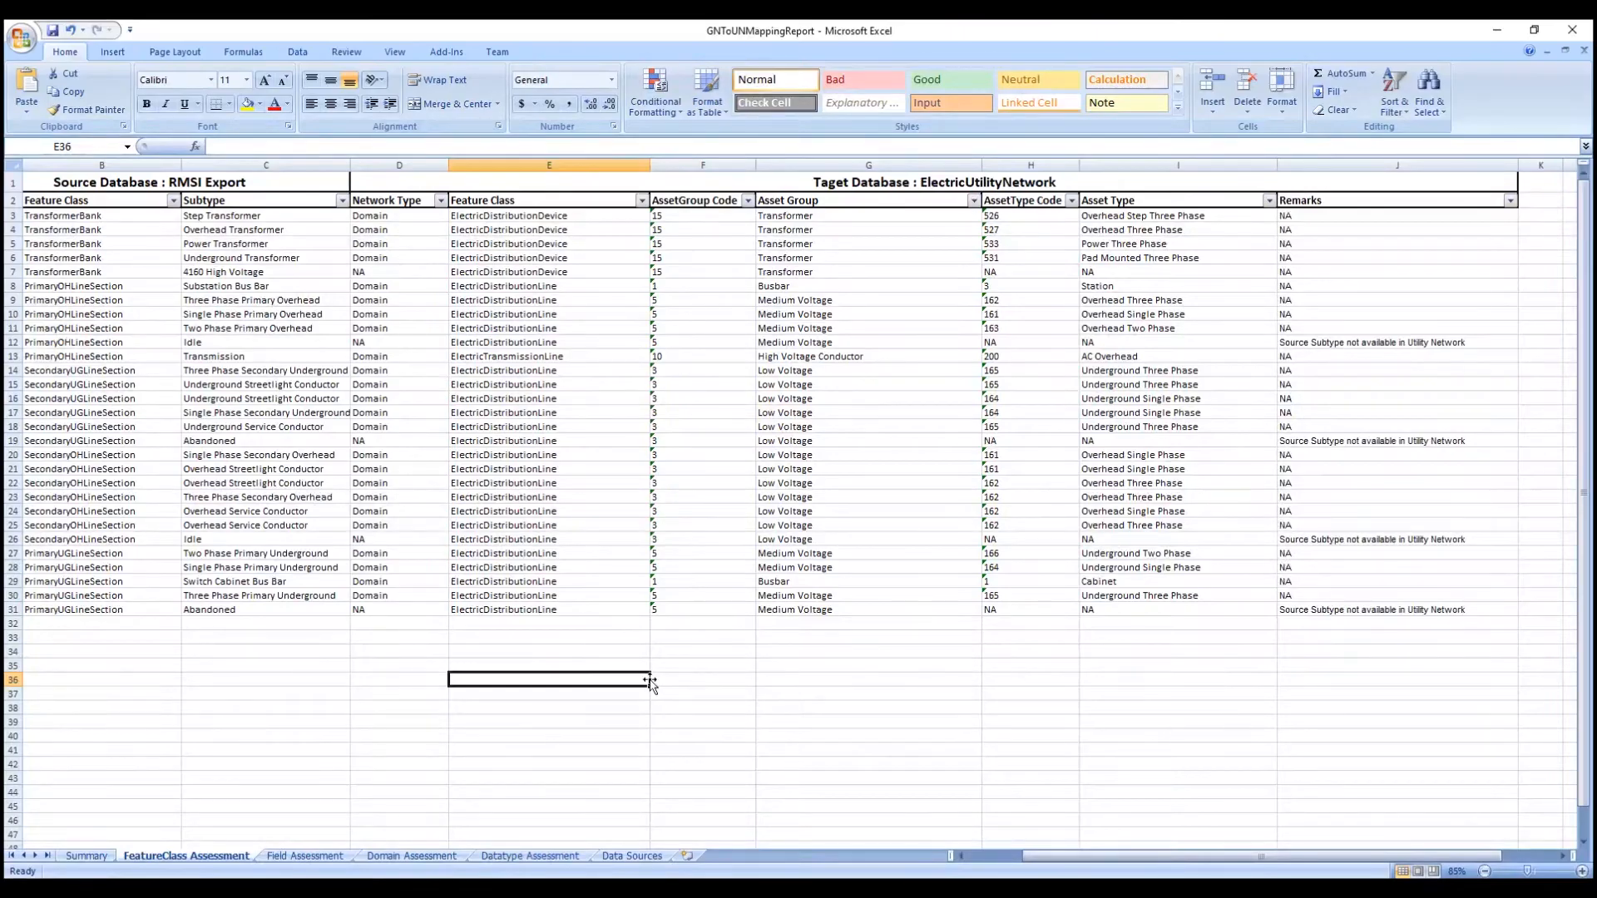
click(1106, 269)
click(1121, 340)
click(1099, 441)
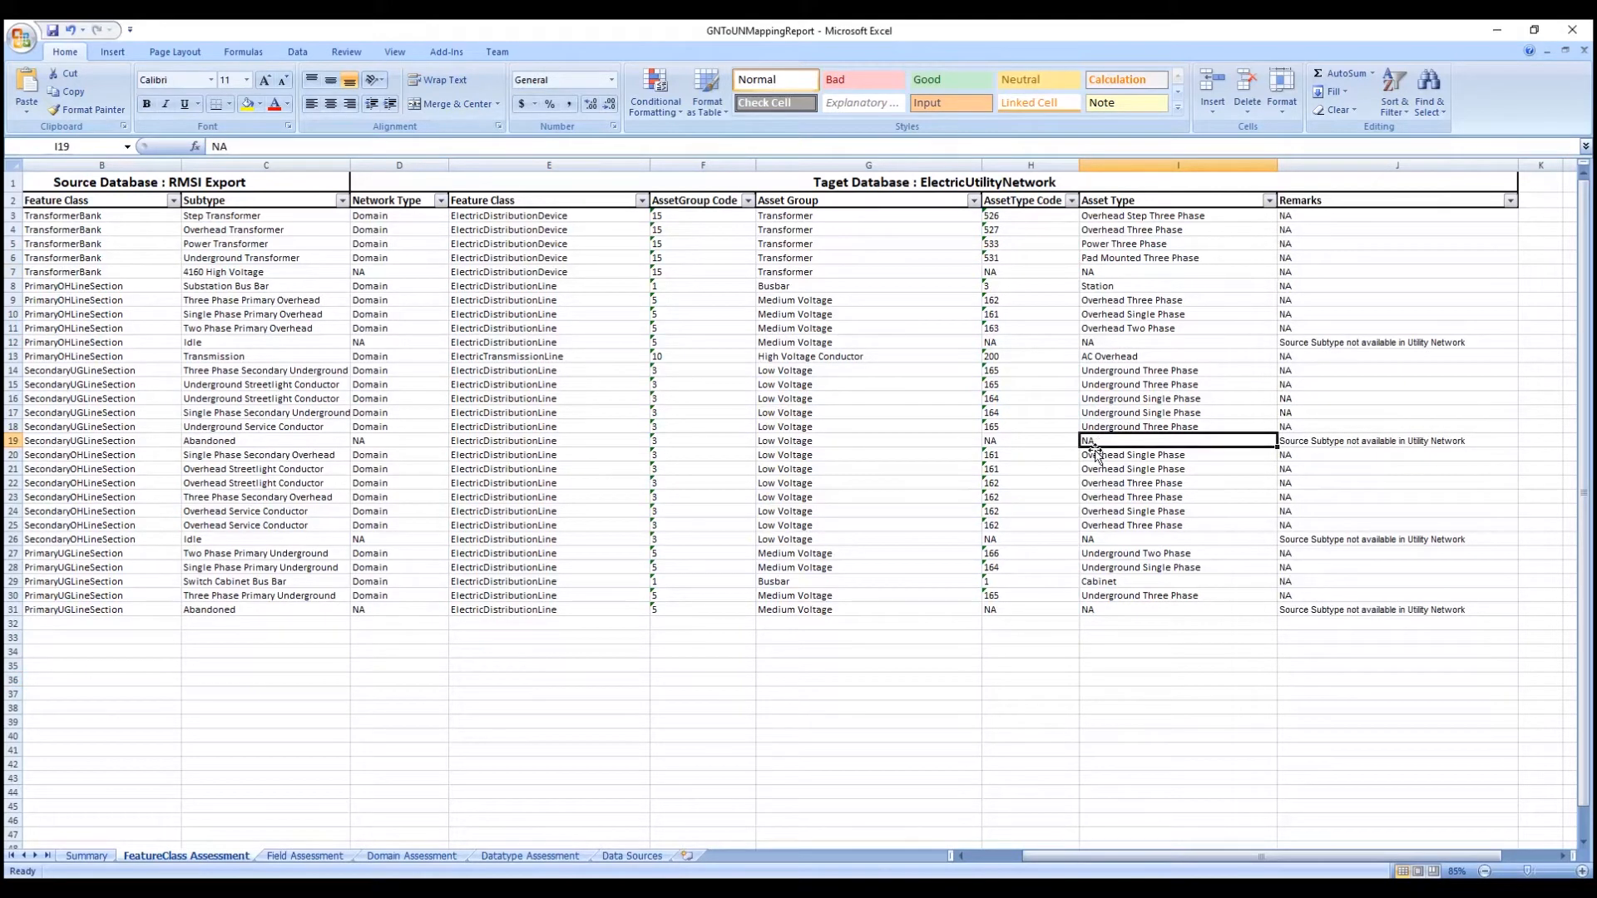
click(82, 857)
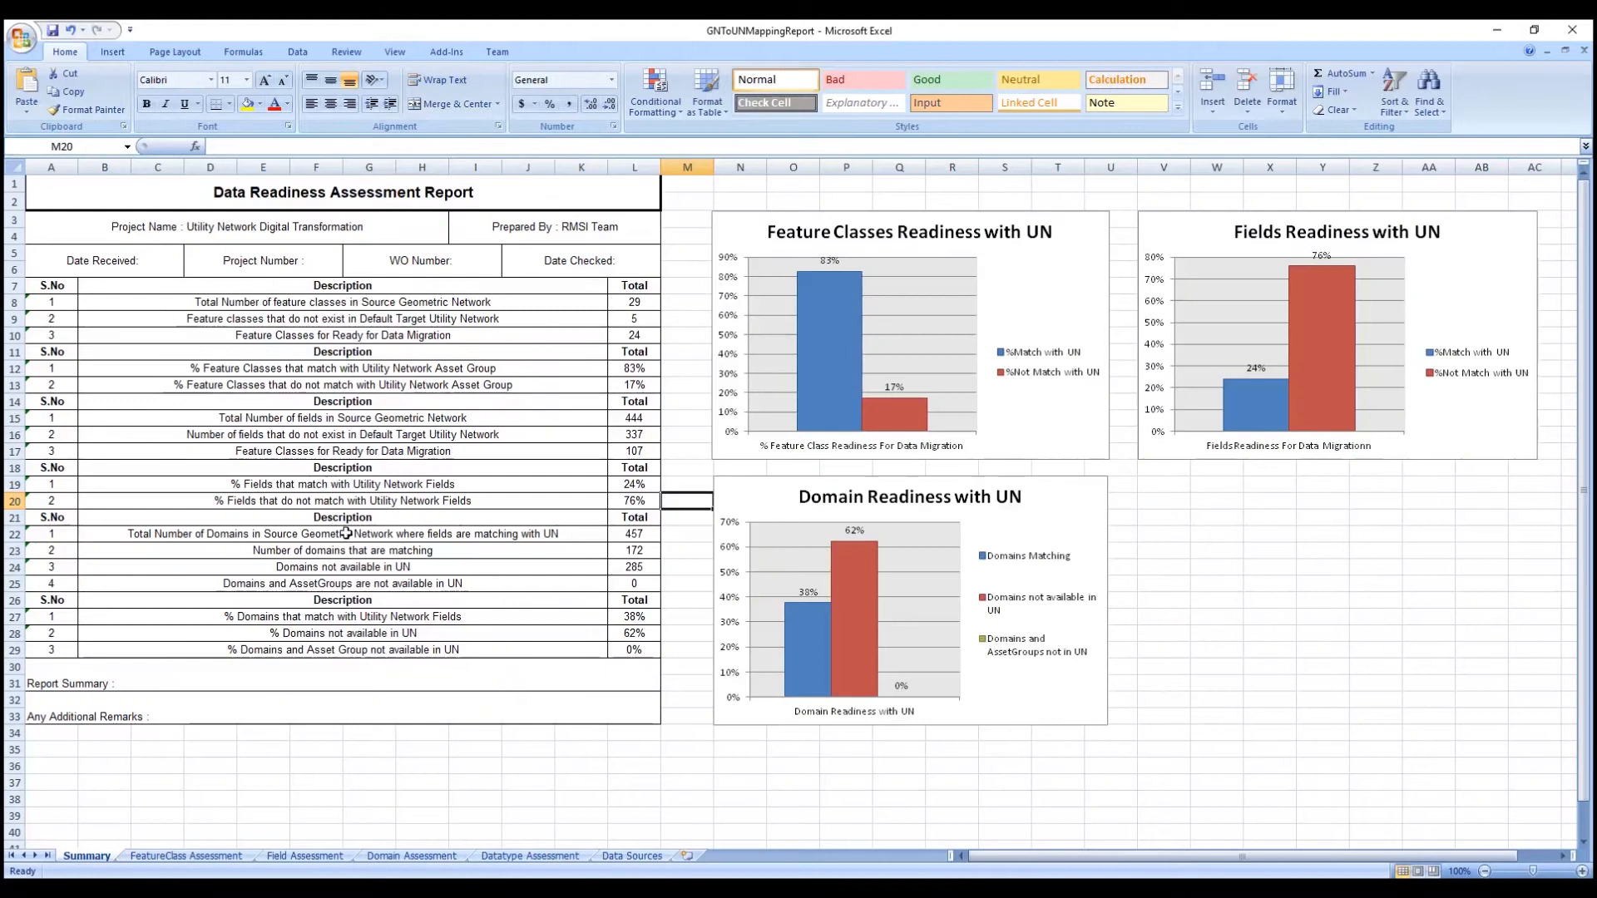
click(837, 338)
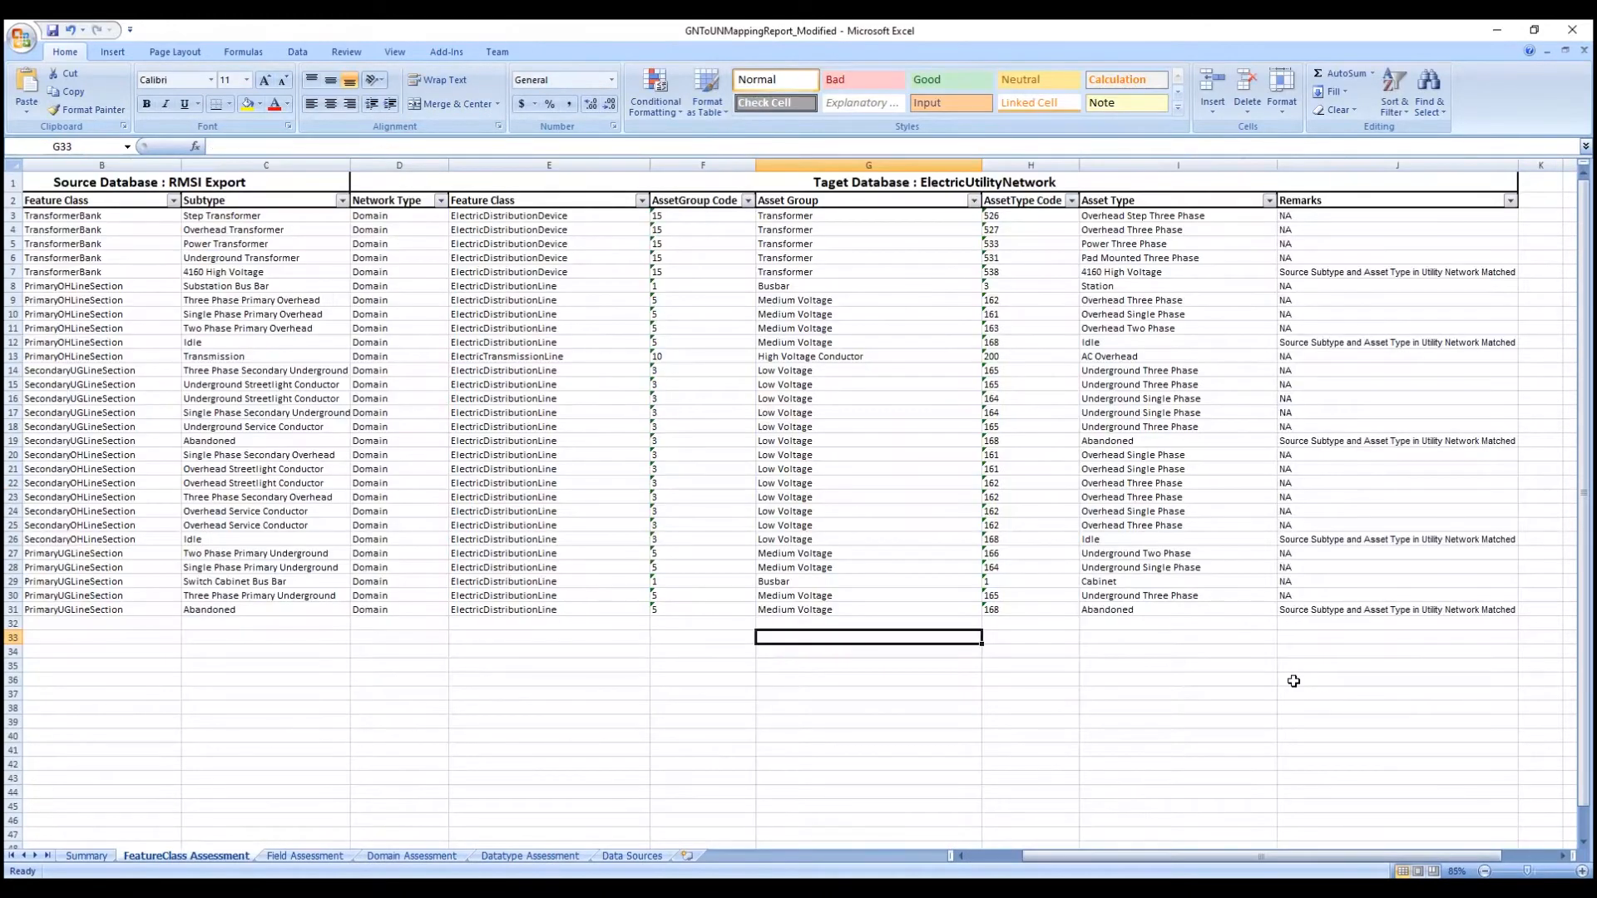
- Examine the added asset types in the FeatureClass Assessment sheet of GNToUNMappingReport_Modified, and open its Summary sheet
click(1123, 274)
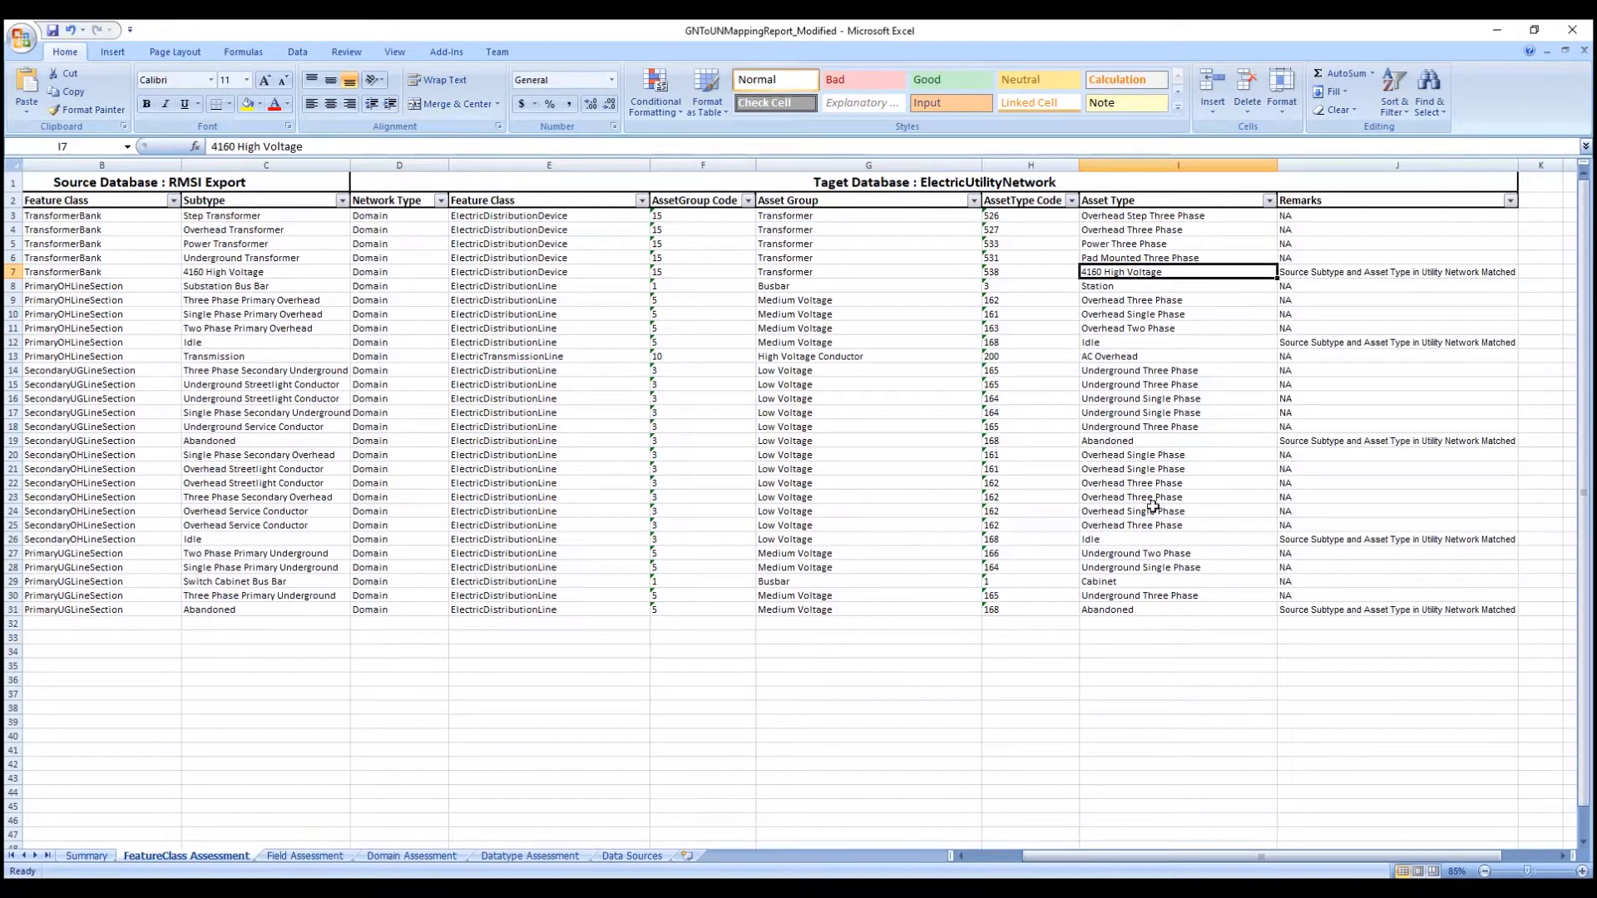
drag(1127, 372, 1148, 499)
click(1156, 637)
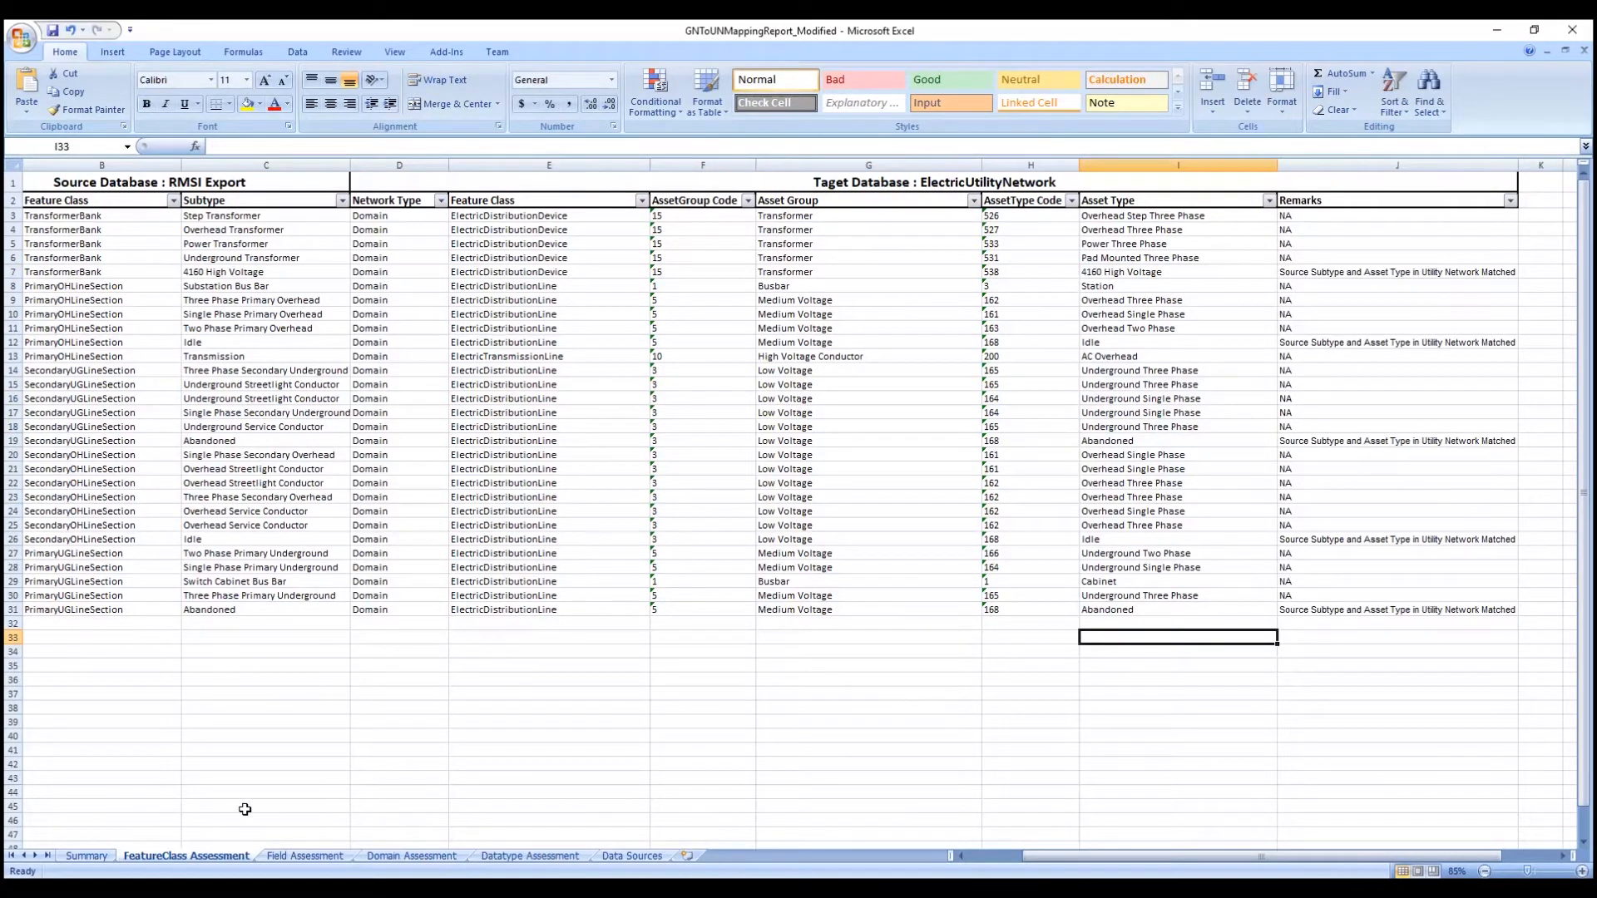
click(87, 856)
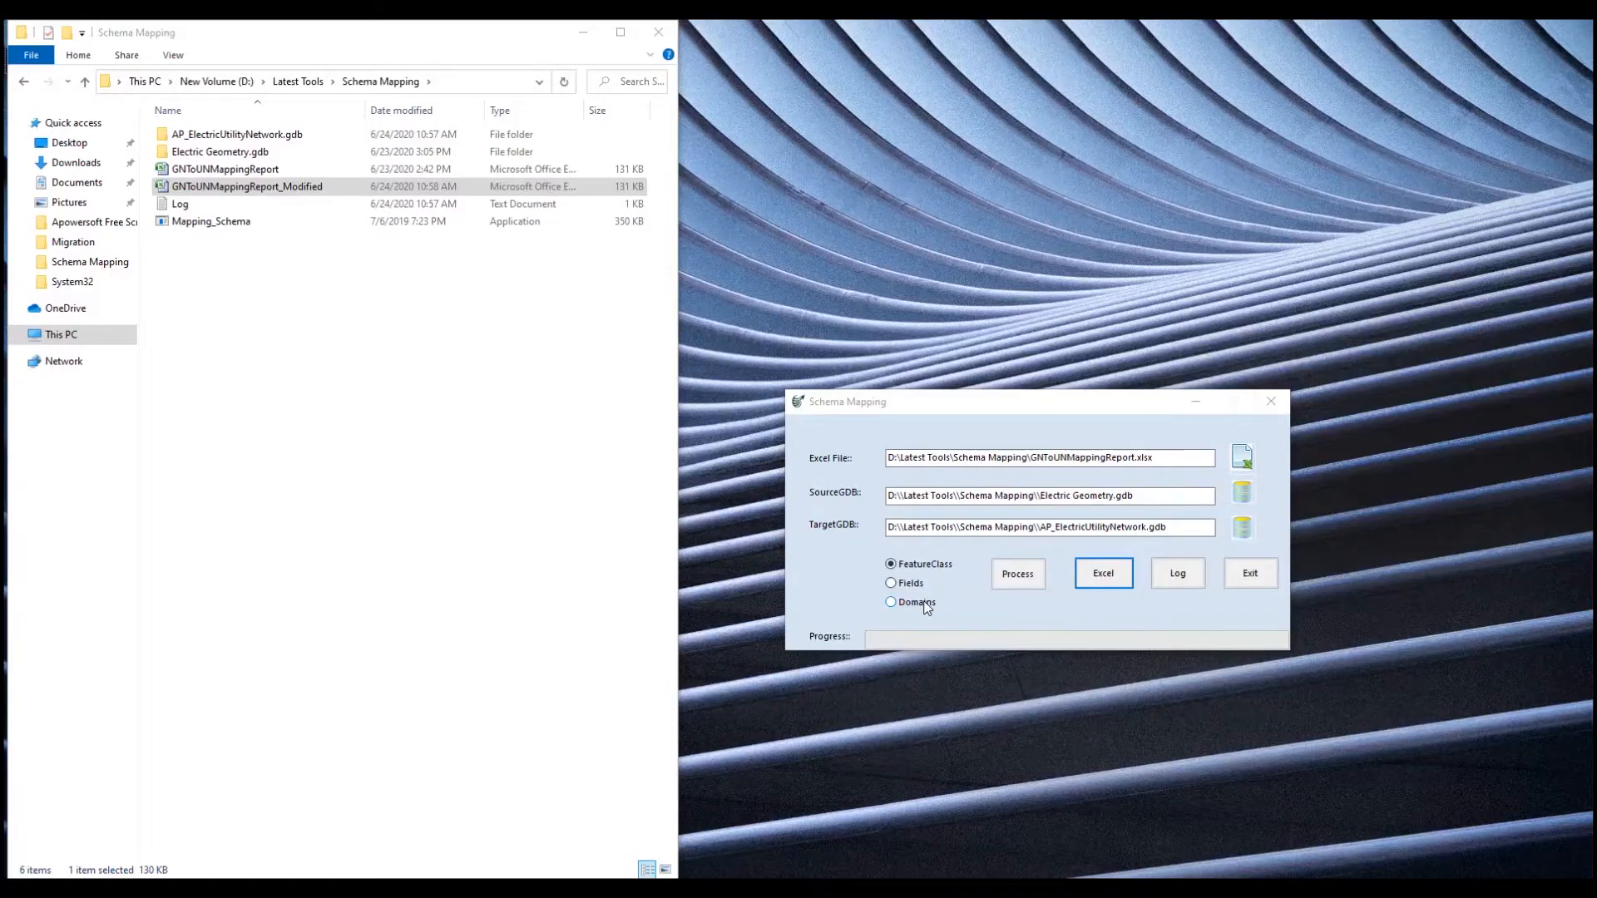
- In the Schema Mapping tool, load GNToUNMappingReport_Modified.xlsx as the Excel file and process the Fields mapping
click(1242, 457)
double_click(1048, 587)
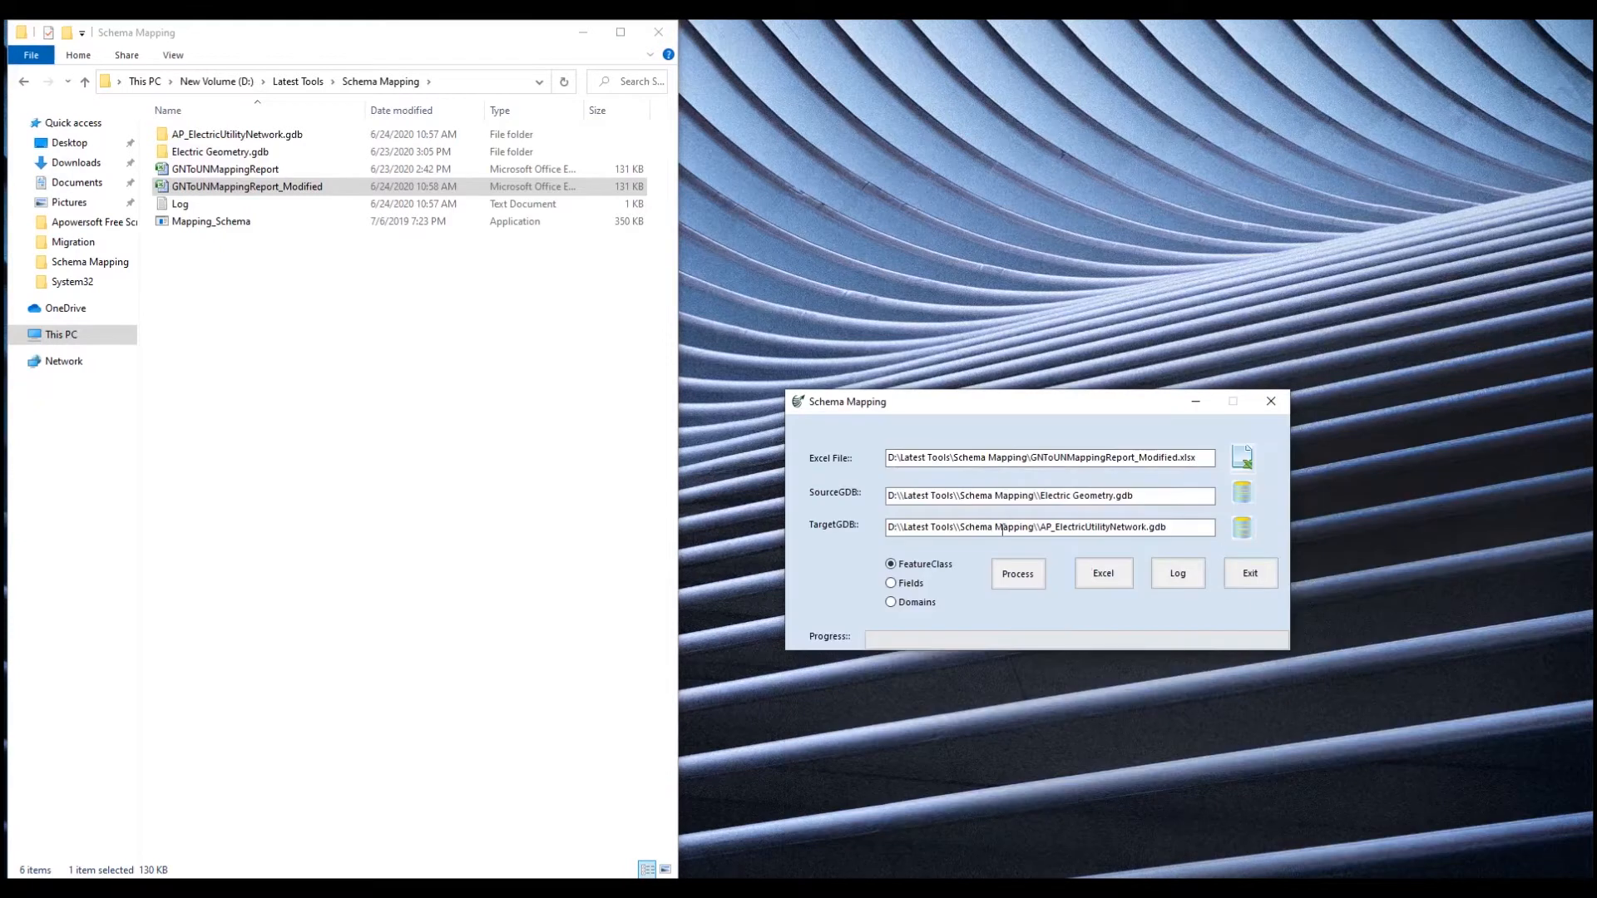
click(912, 586)
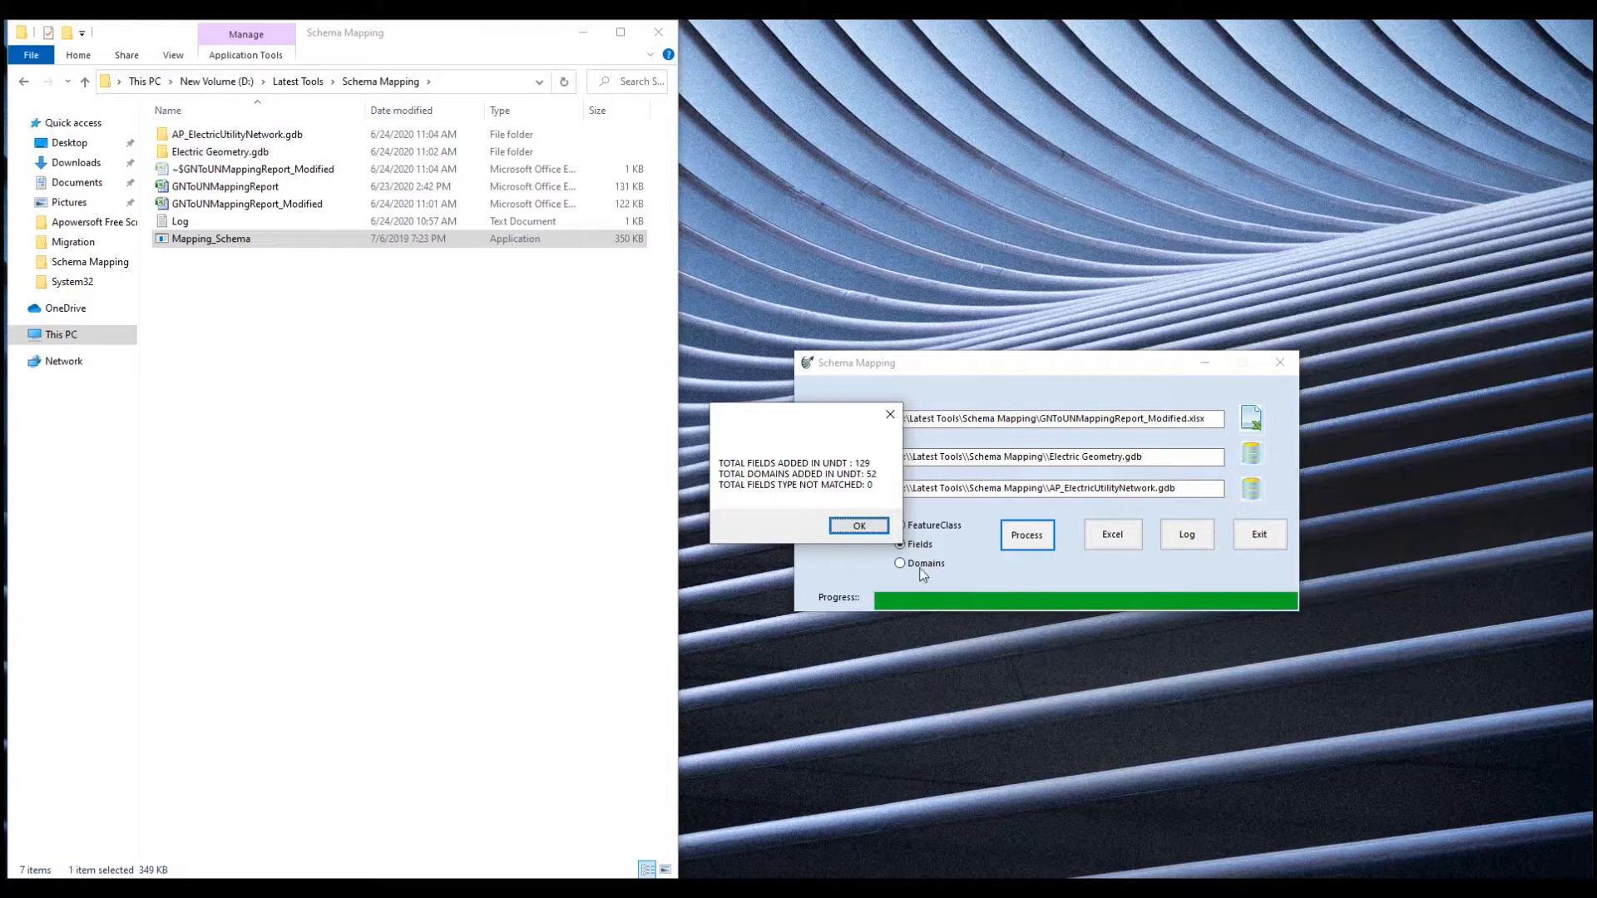
click(859, 527)
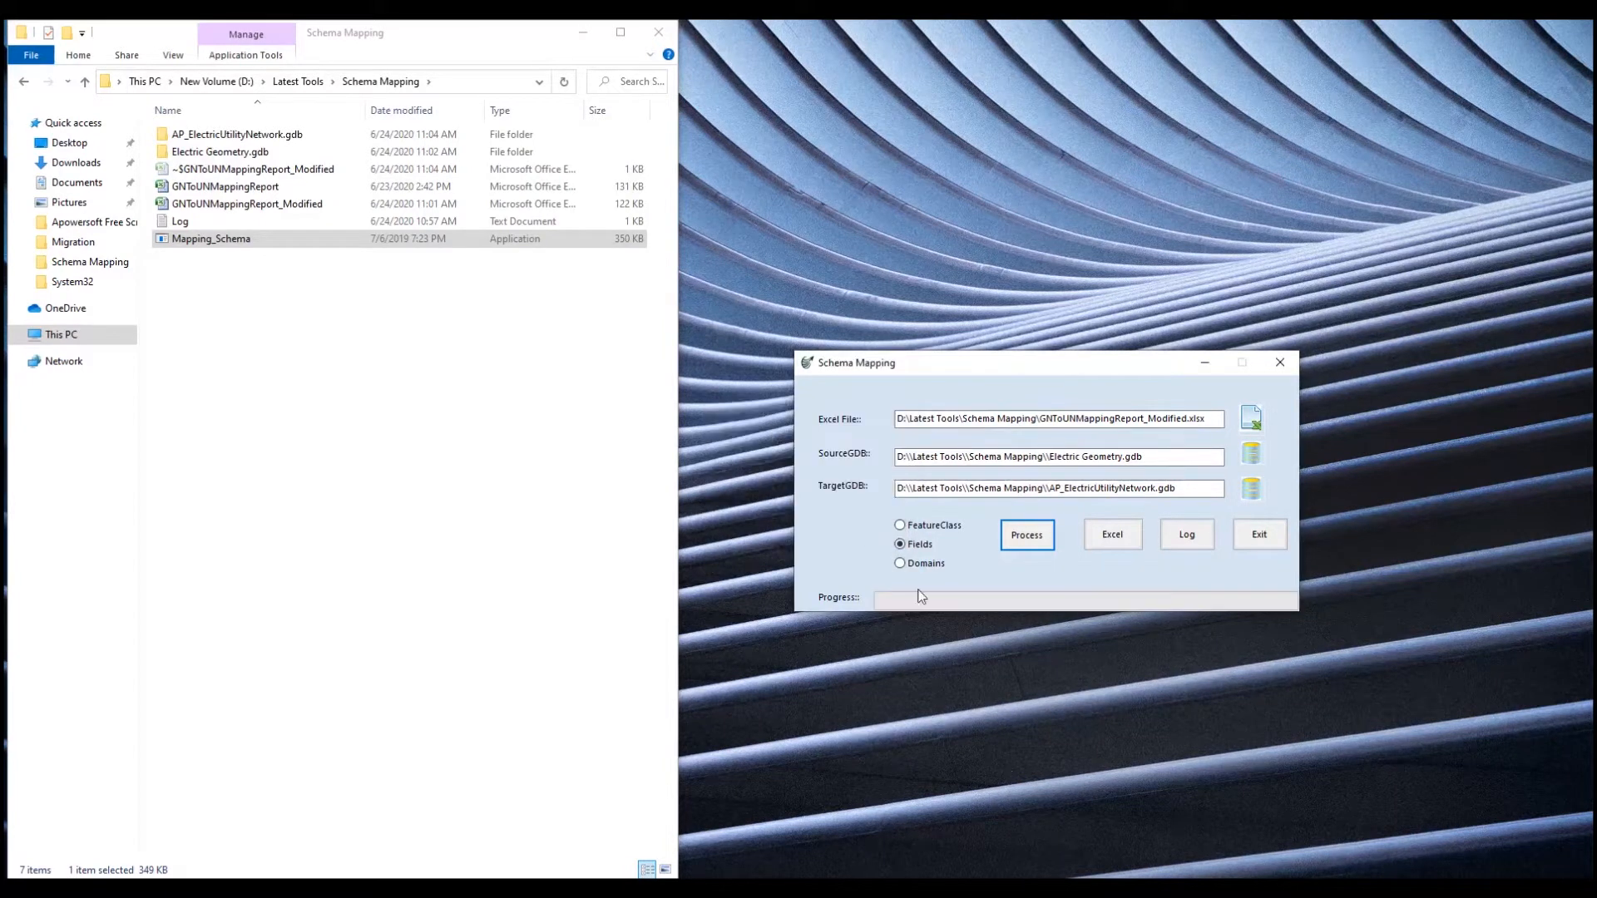
- Open the GNToUNMappingReport workbook in Excel and examine the target fields in Field Assessment and the Summary charts
click(1116, 546)
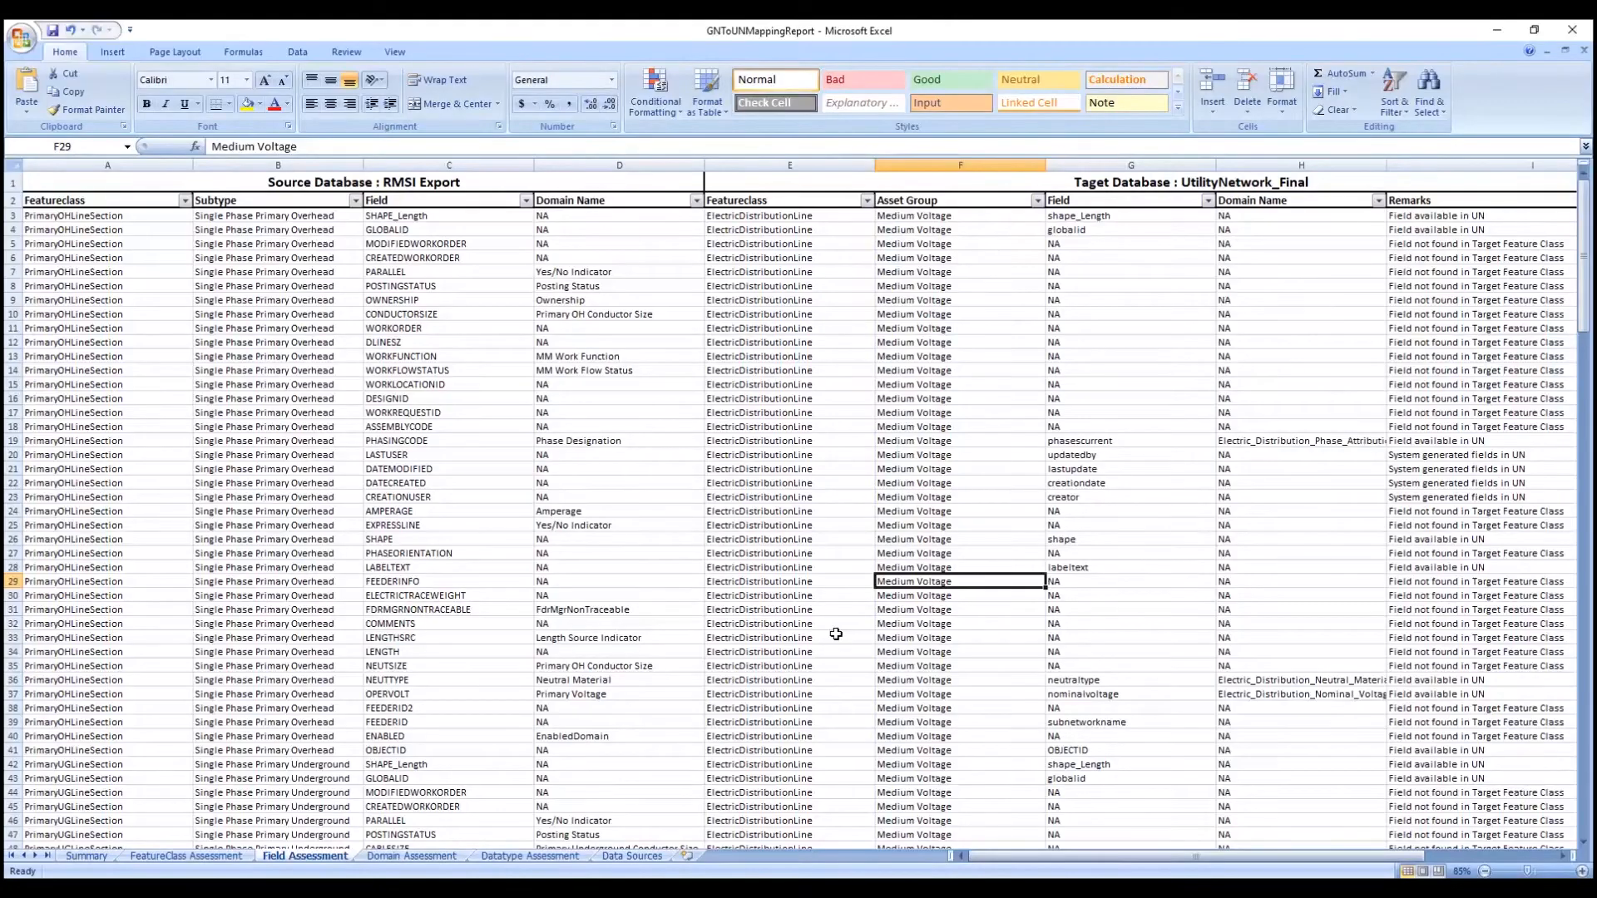
click(1110, 369)
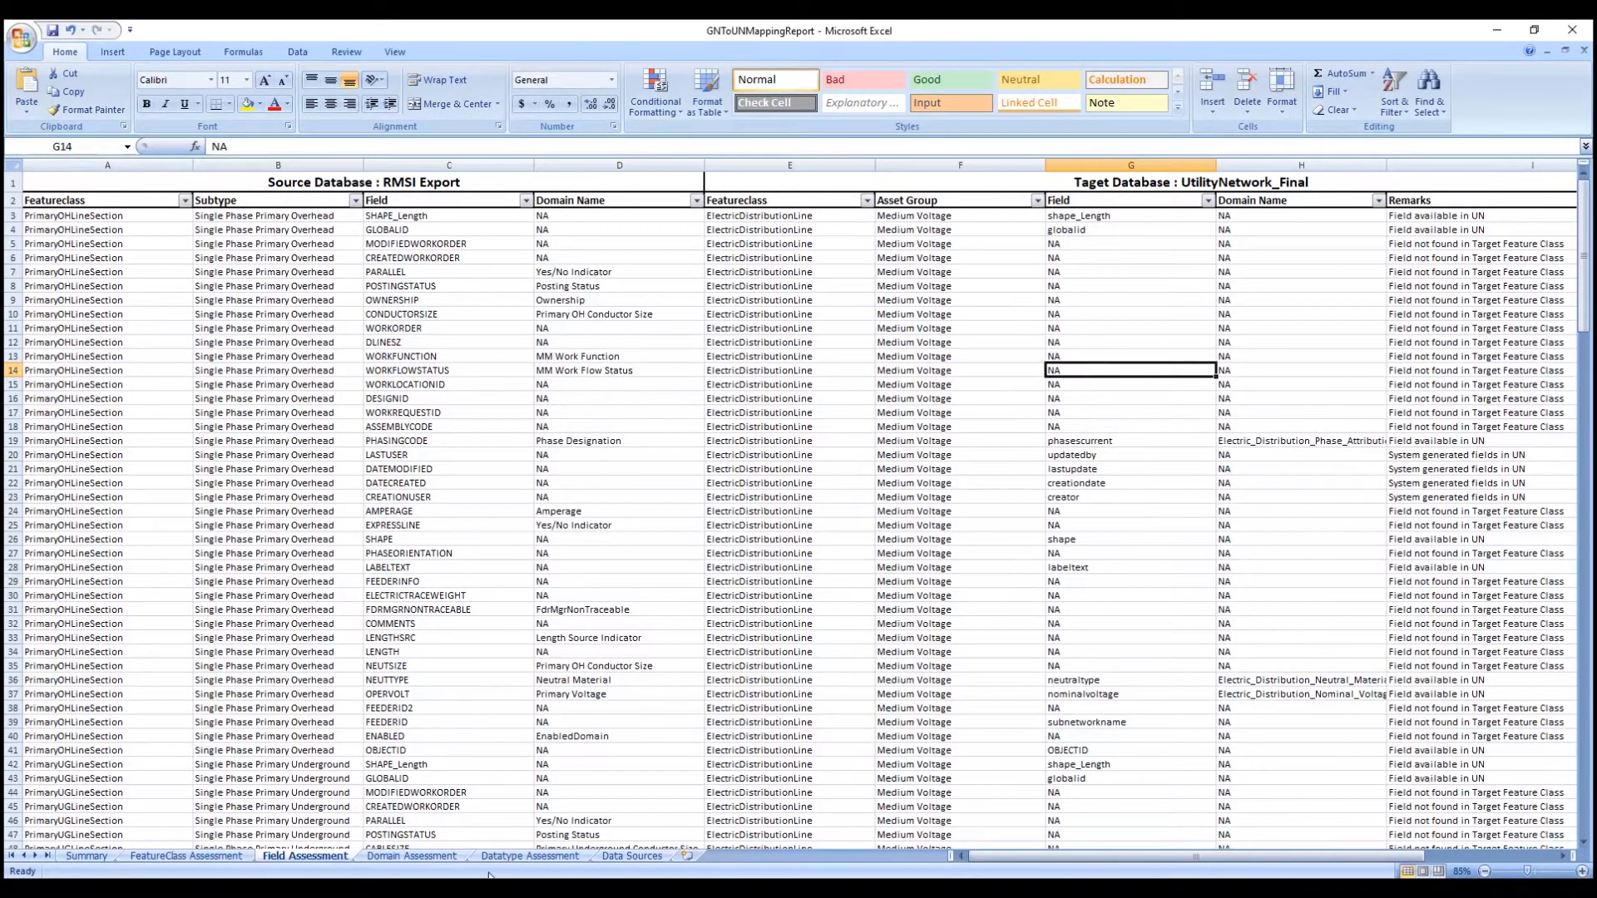
scroll(1035, 682, down, 8)
click(1071, 584)
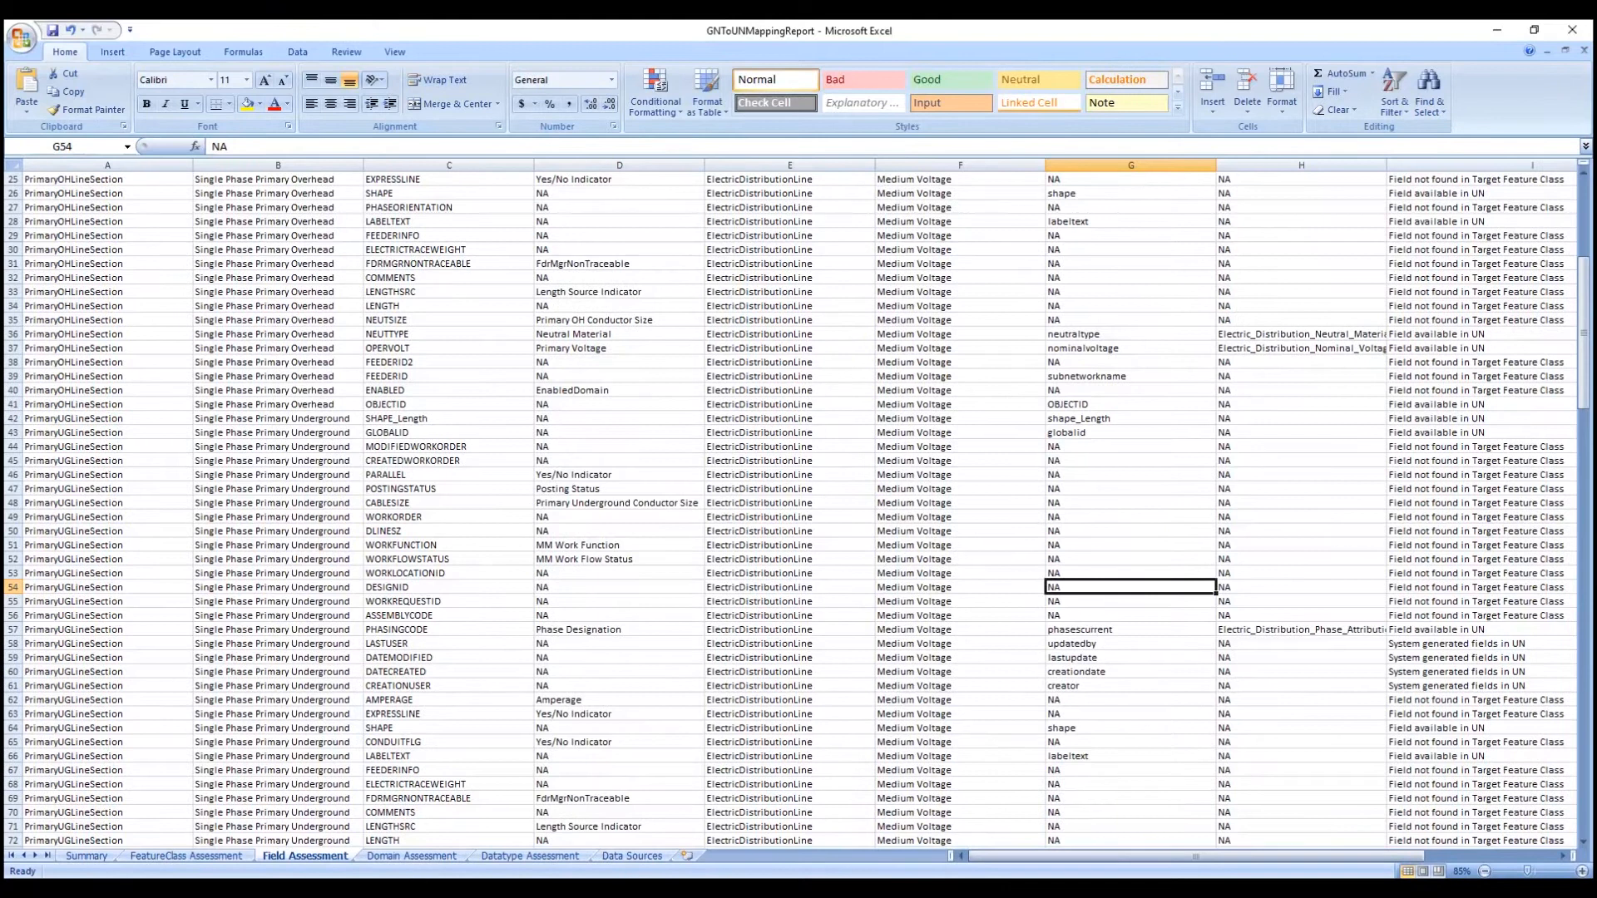
click(71, 857)
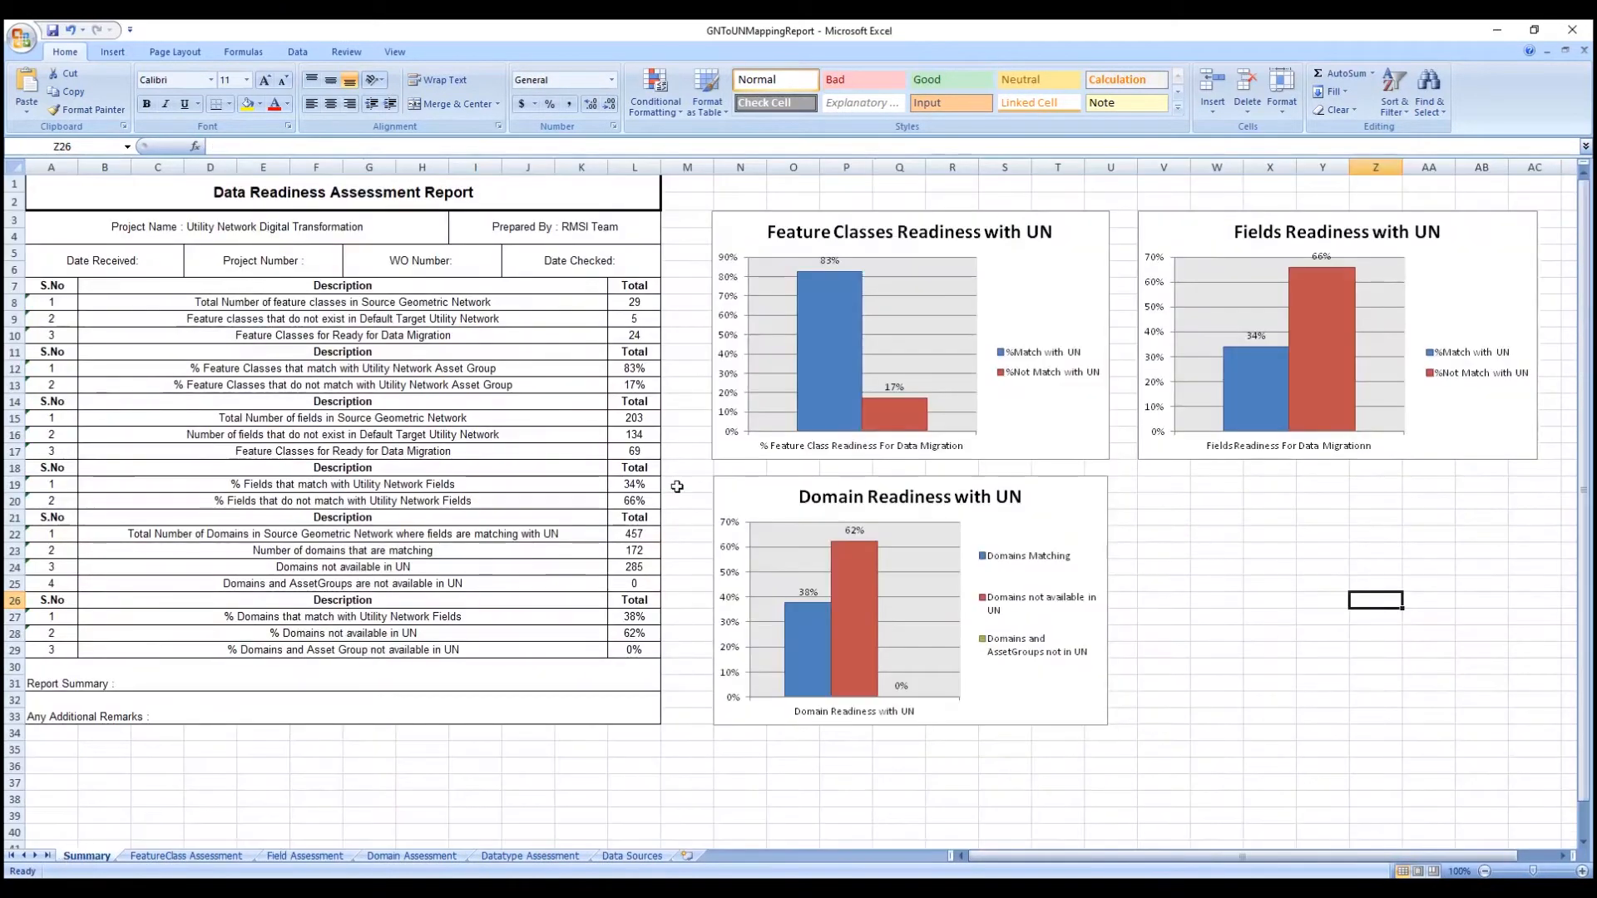
click(1241, 378)
click(1200, 601)
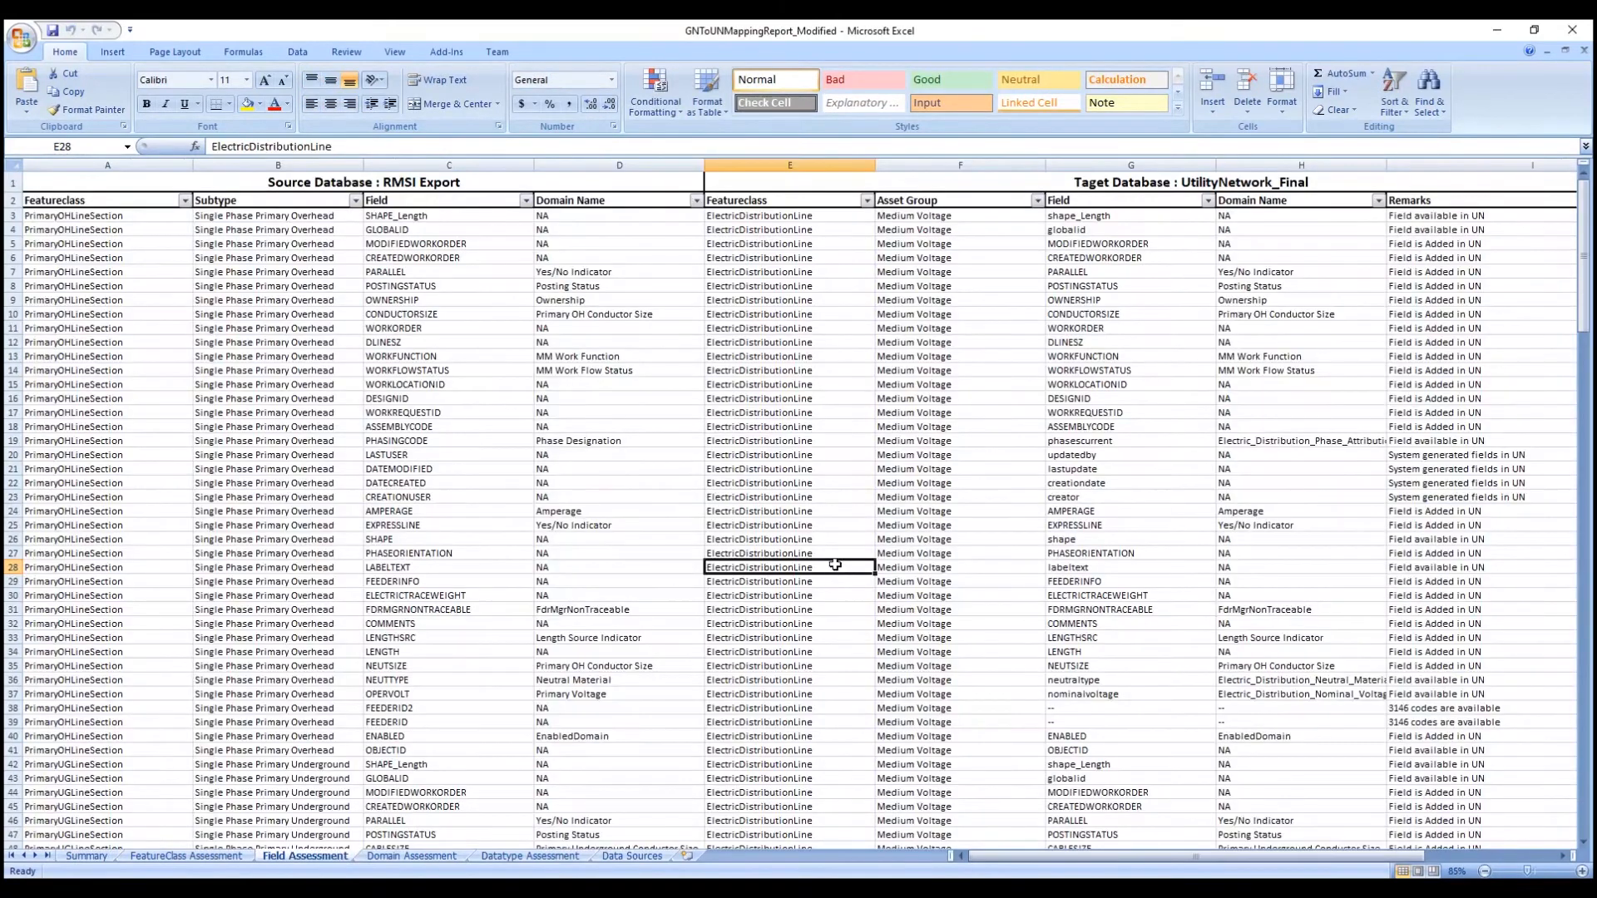
- Examine the added target fields in the Field Assessment sheet of GNToUNMappingReport_Modified and its Summary charts
click(1161, 424)
scroll(1162, 424, down, 19)
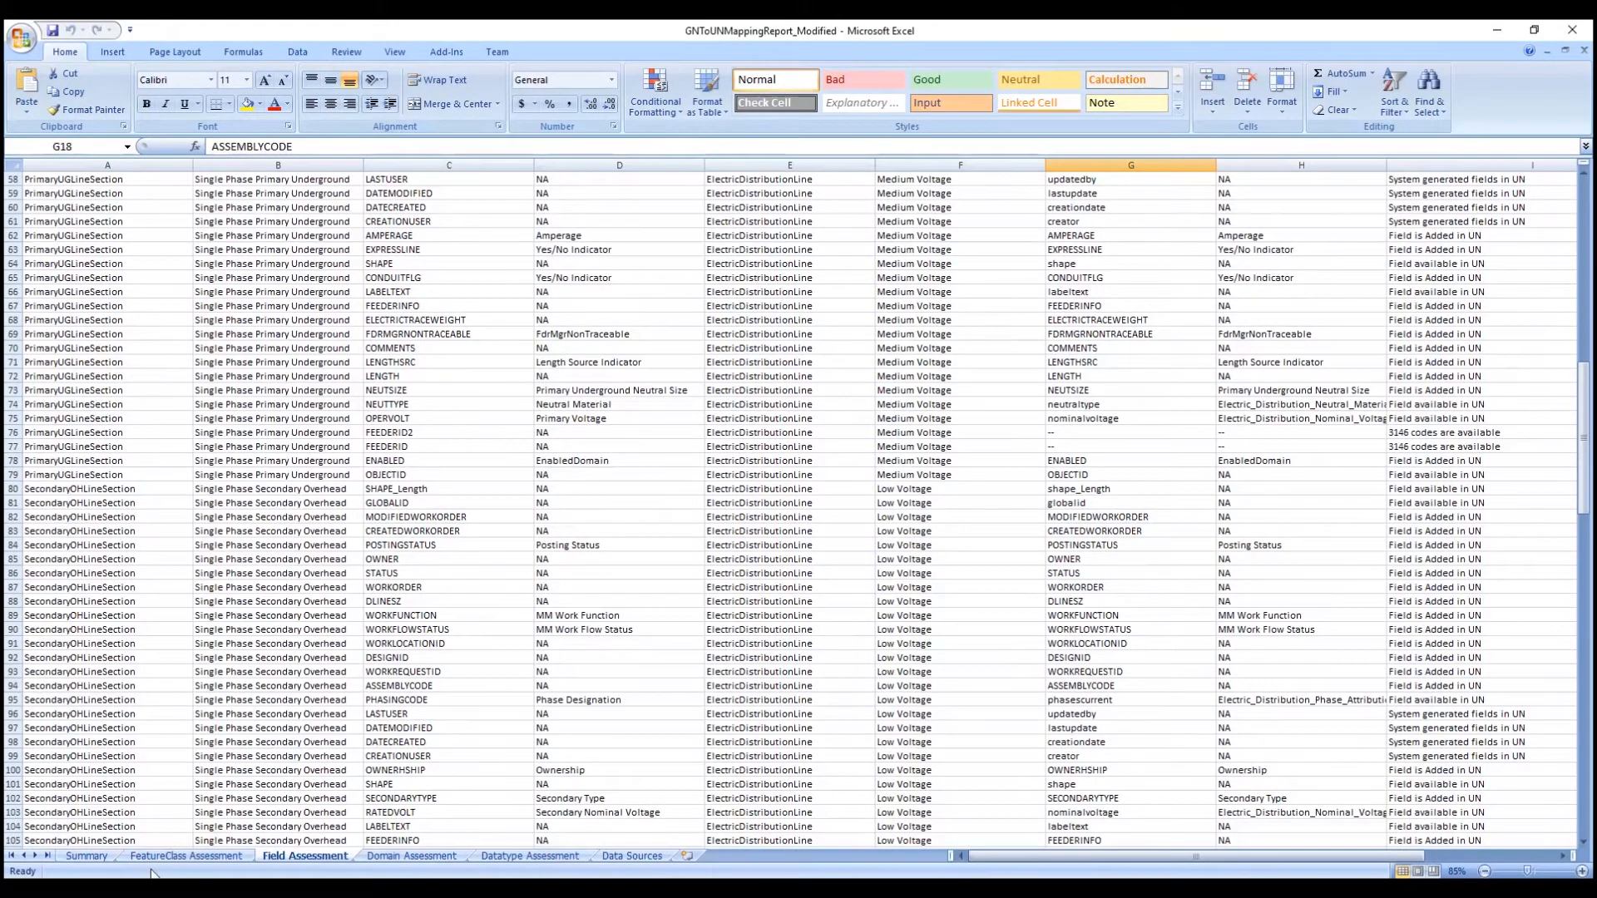
click(92, 856)
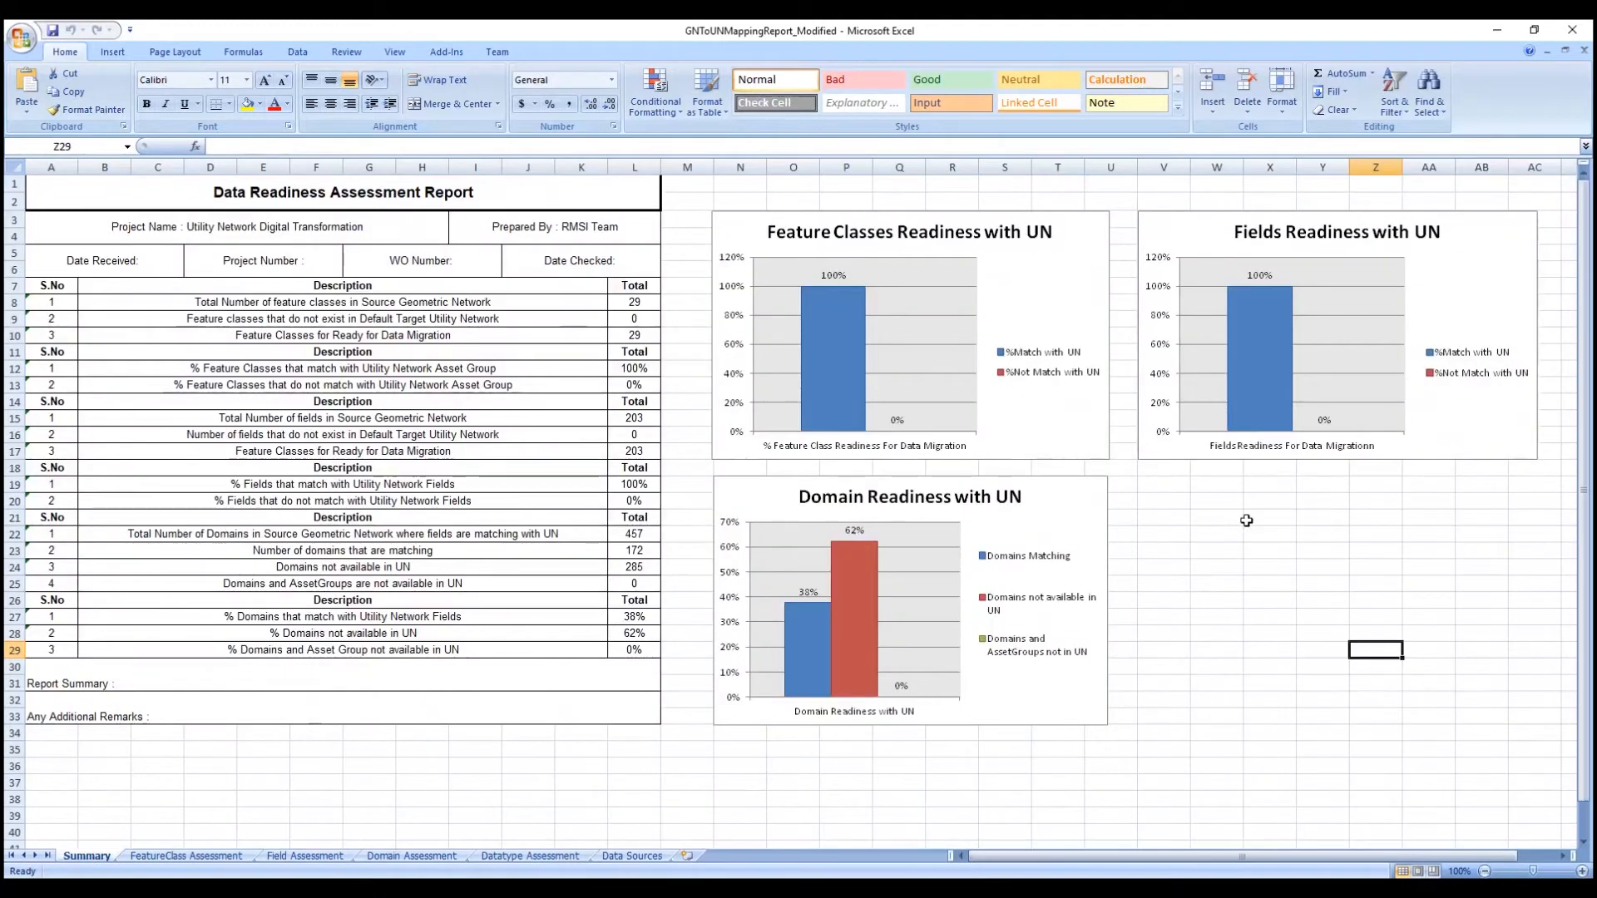
click(1246, 520)
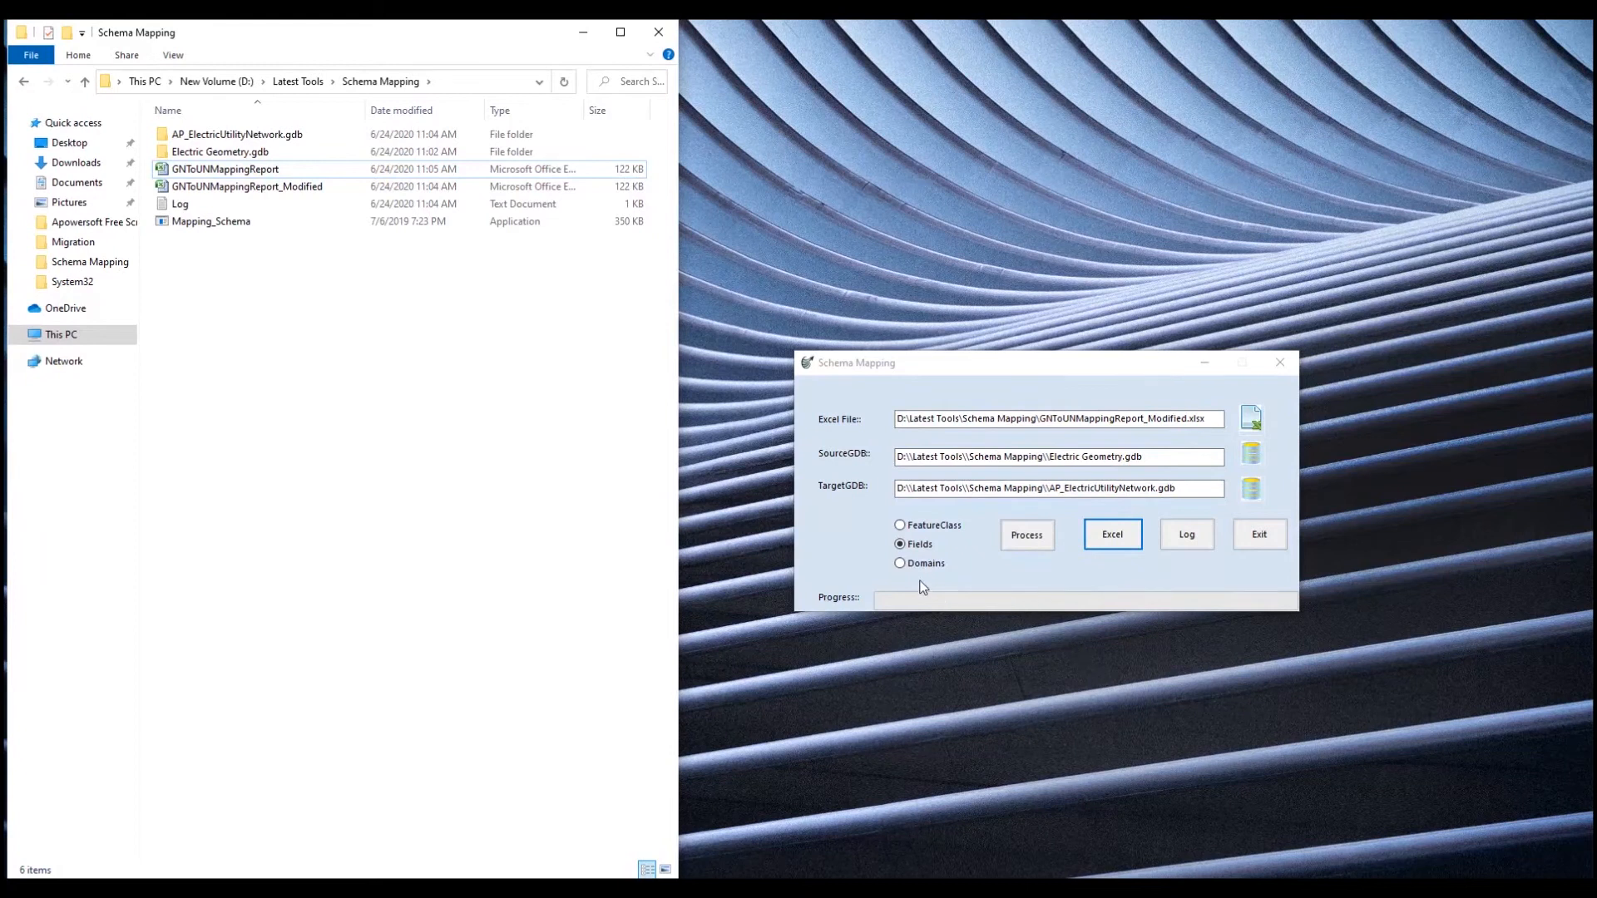
- In the Schema Mapping tool, process the Domains mapping with the modified report
click(904, 564)
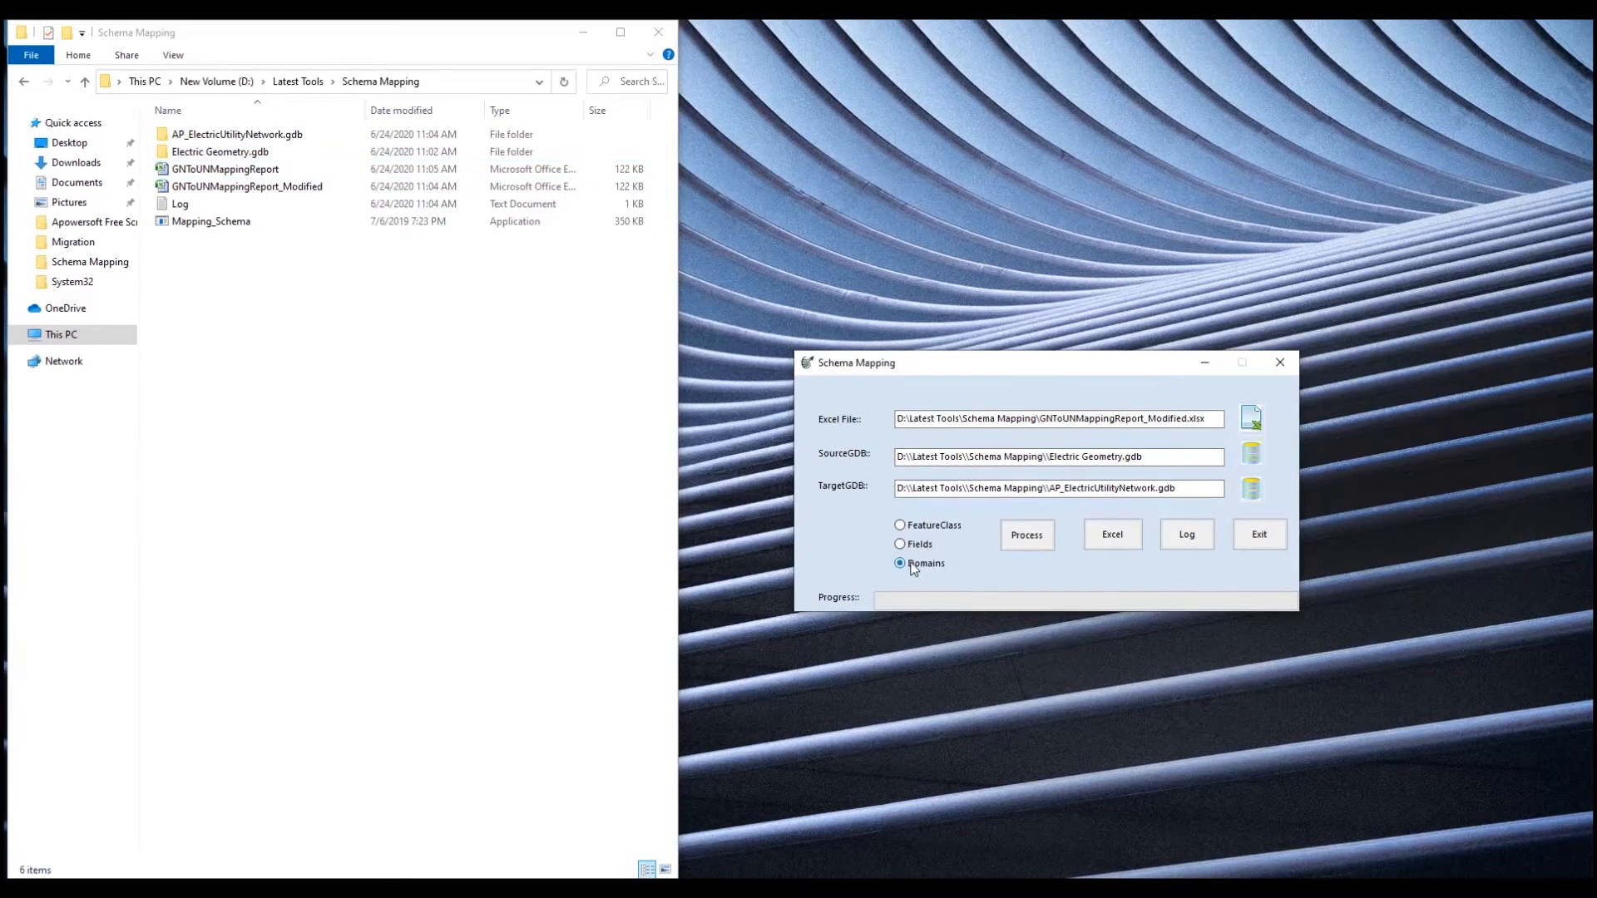
click(1031, 543)
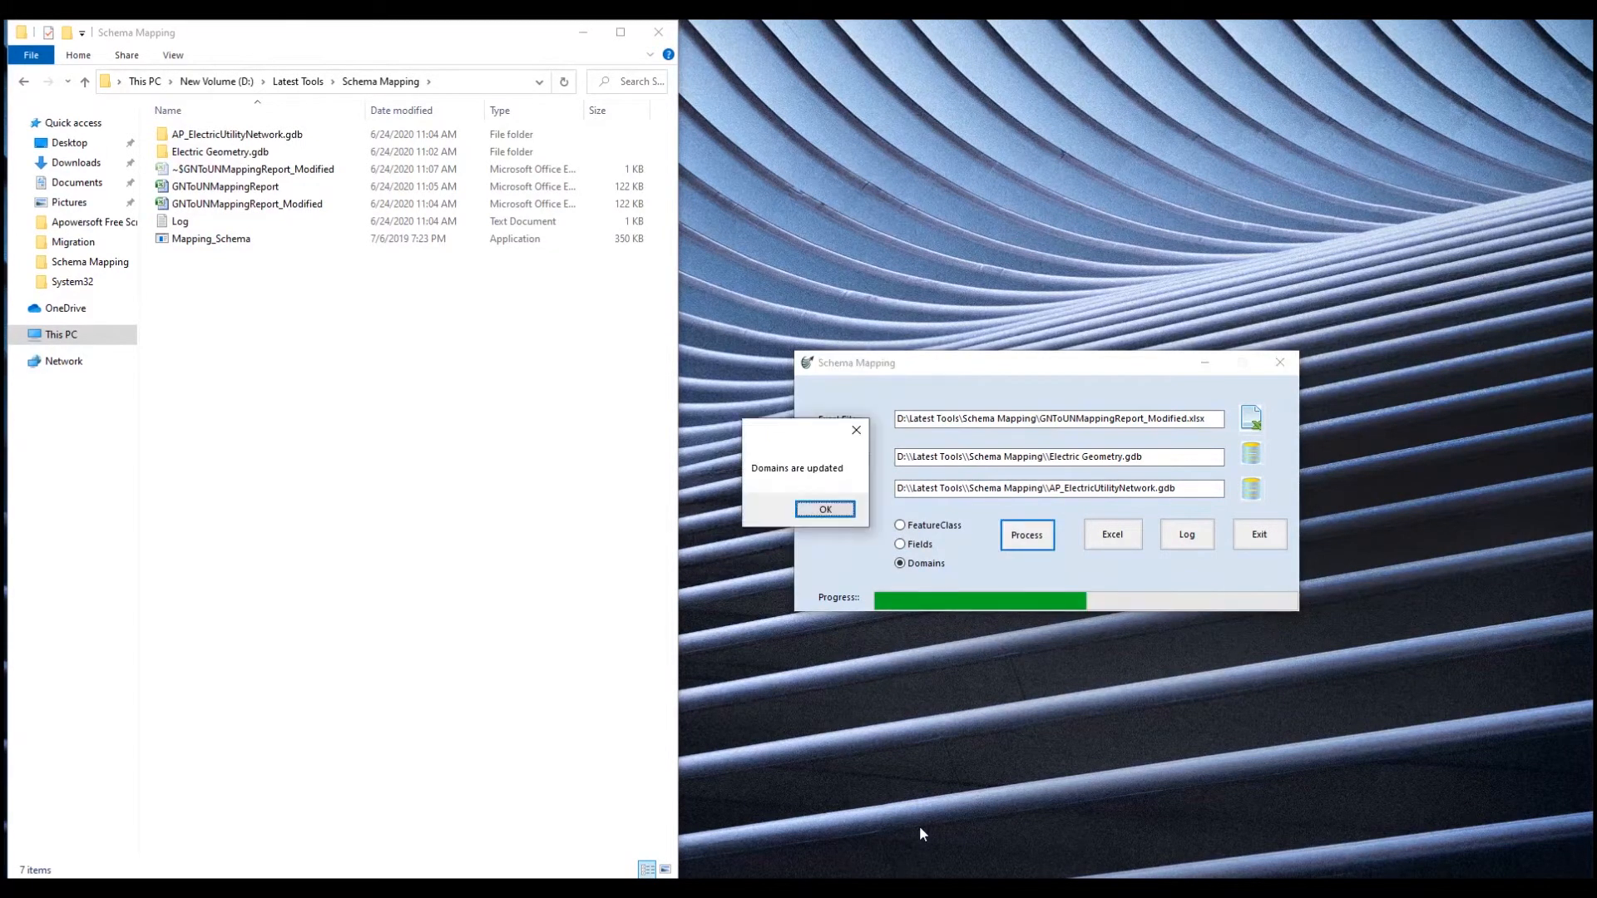
click(824, 509)
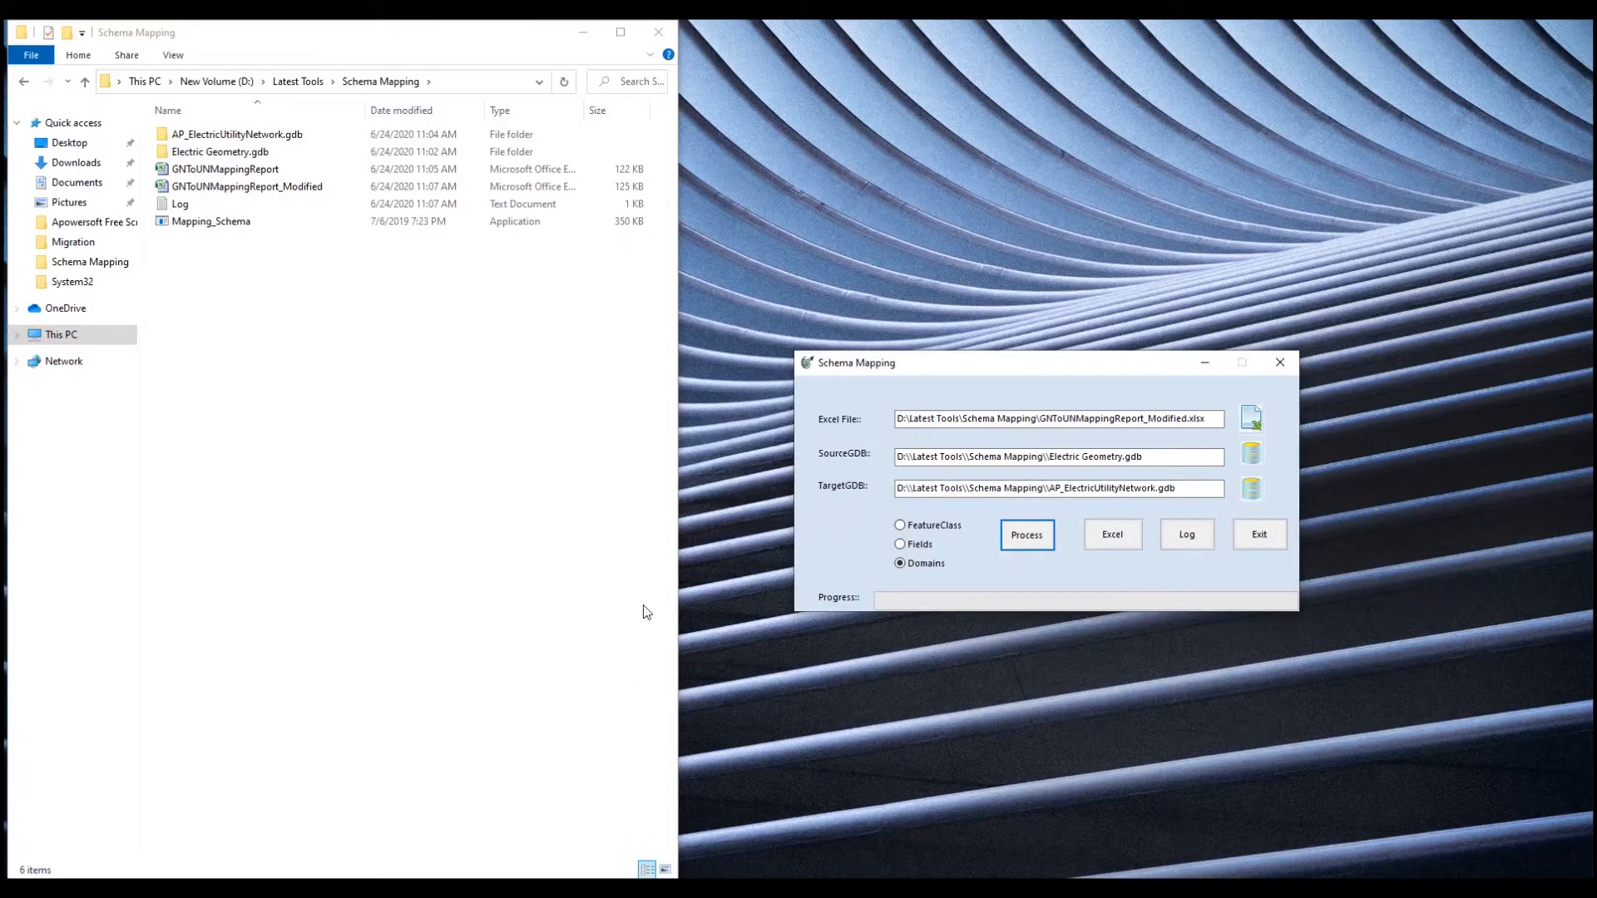
- Open the GNToUNMappingReport workbook in Excel and examine the target domains in Domain Assessment and the Summary charts
click(1102, 542)
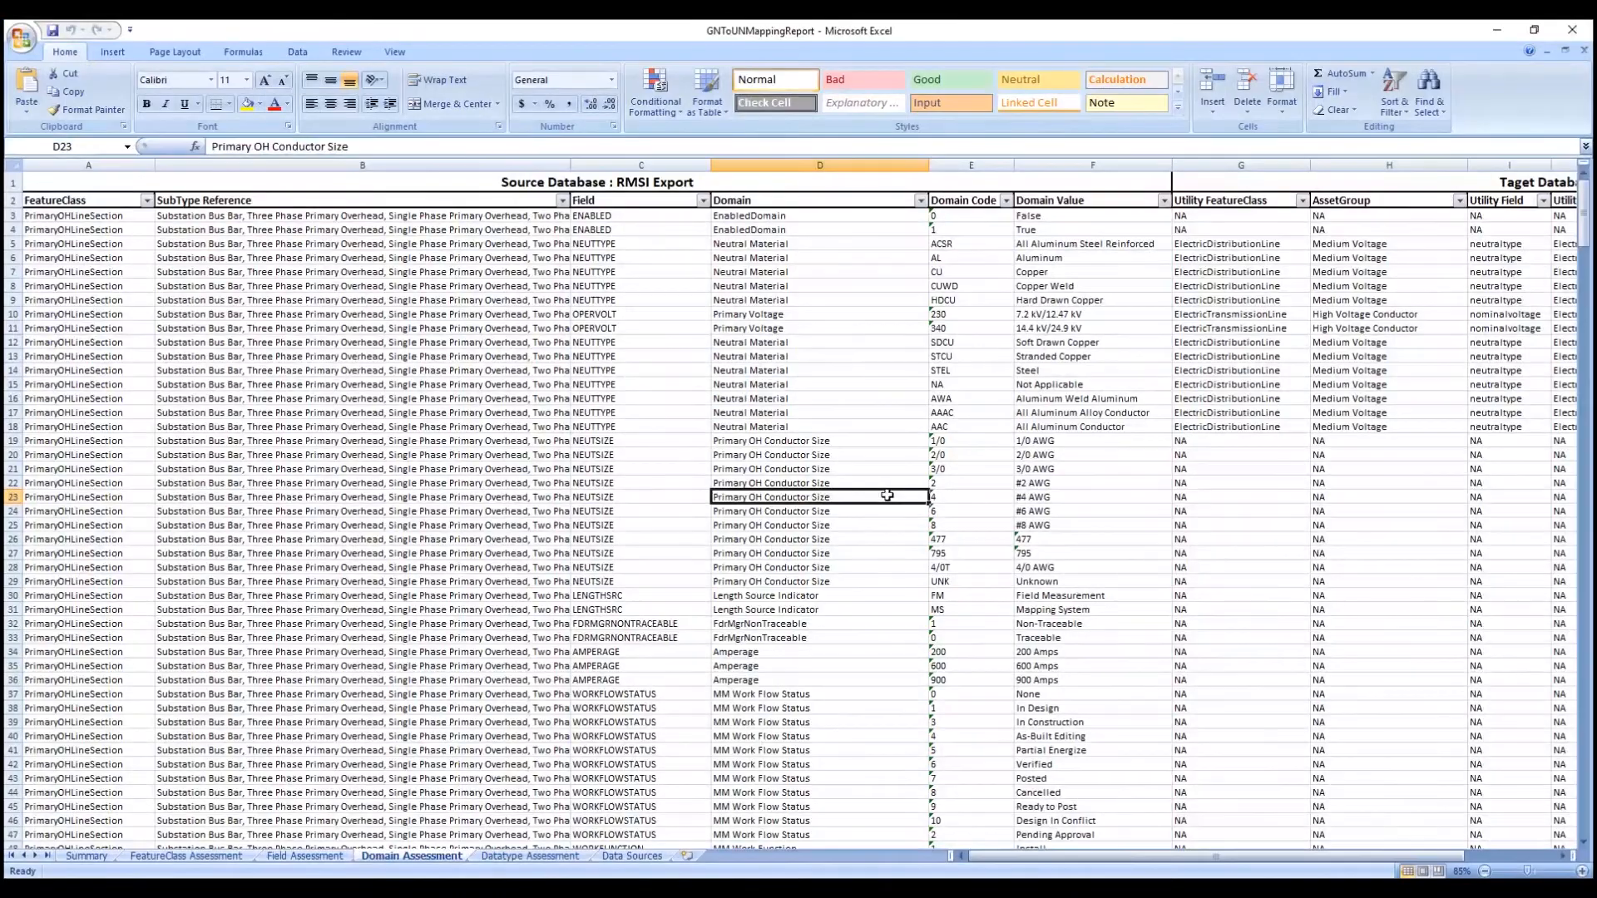
click(1188, 466)
scroll(1300, 553, down, 11)
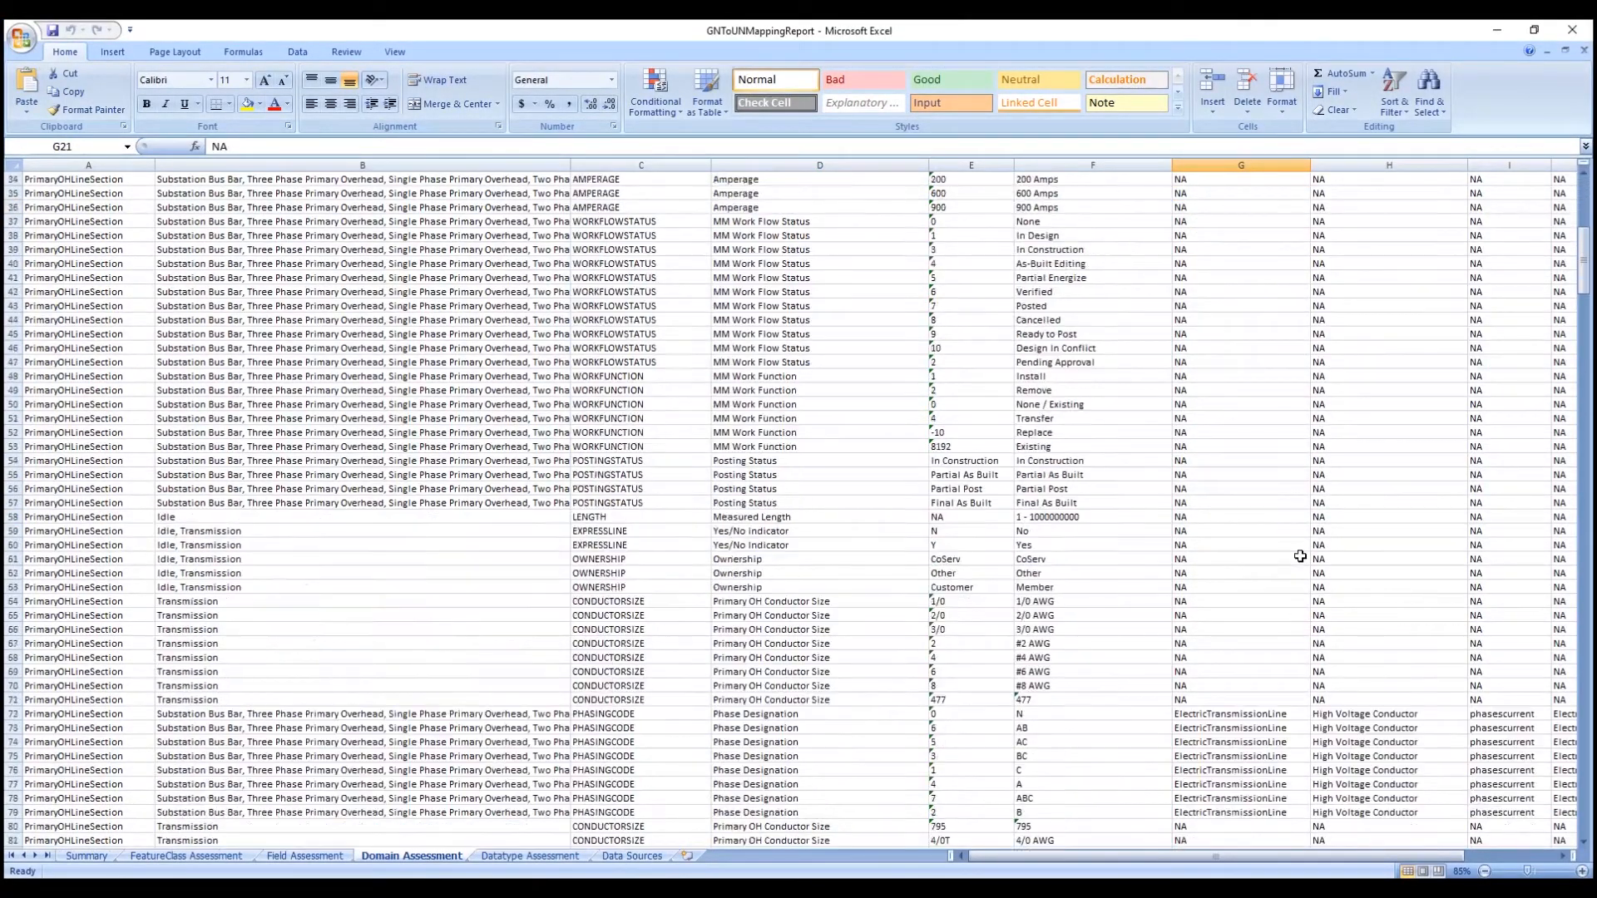
click(87, 856)
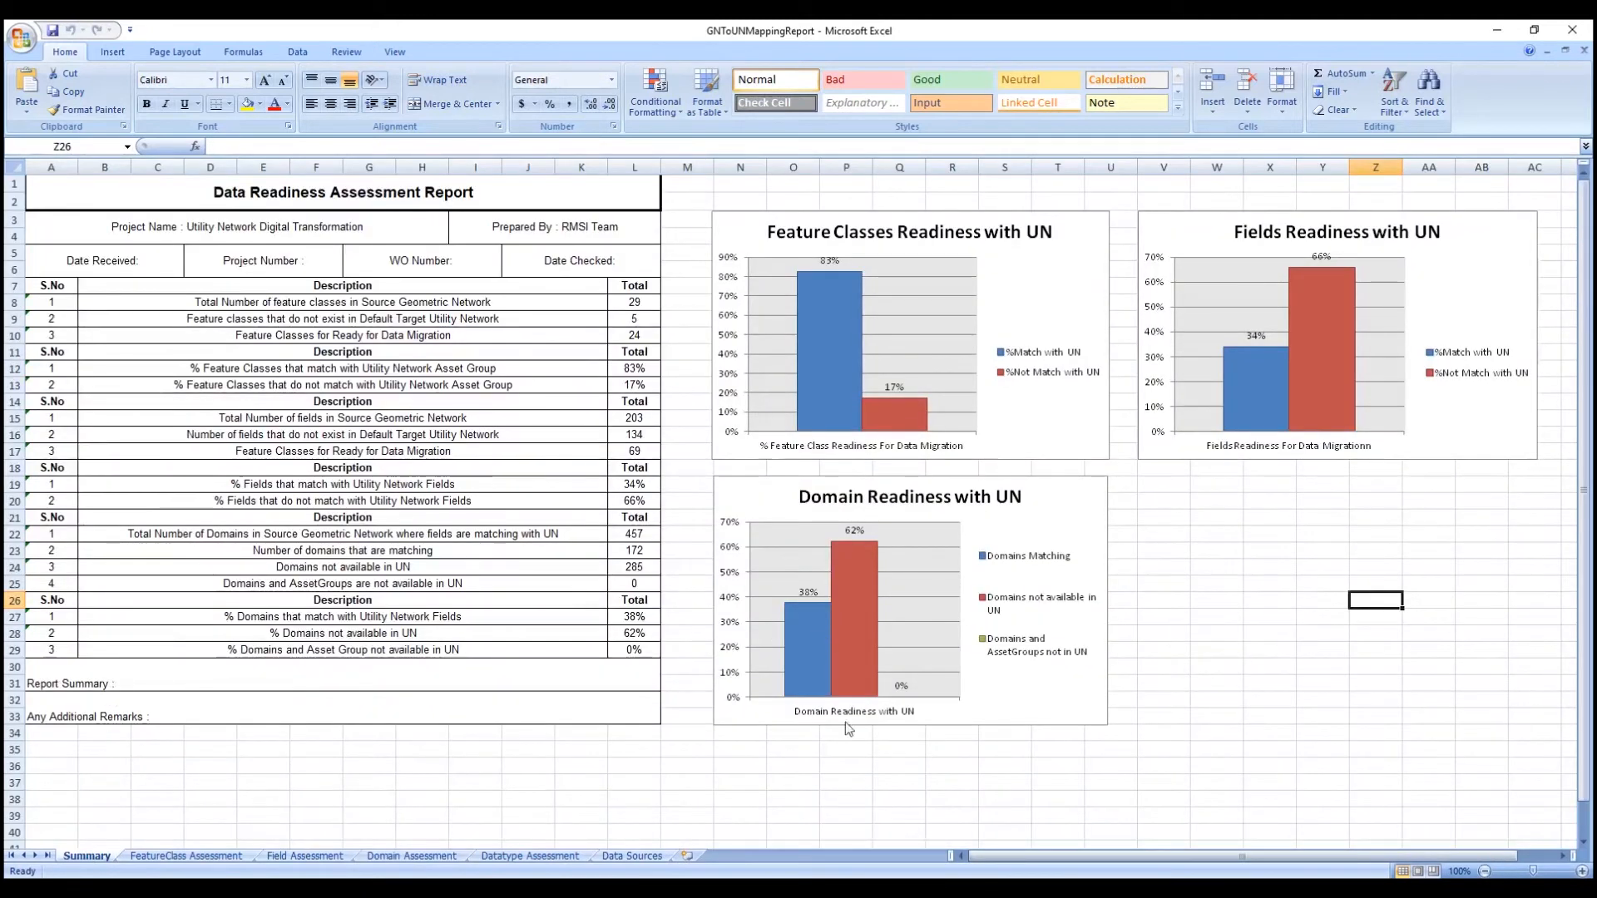
- Examine the added target domains in the Domain Assessment sheet of GNToUNMappingReport_Modified and its Summary charts
click(846, 765)
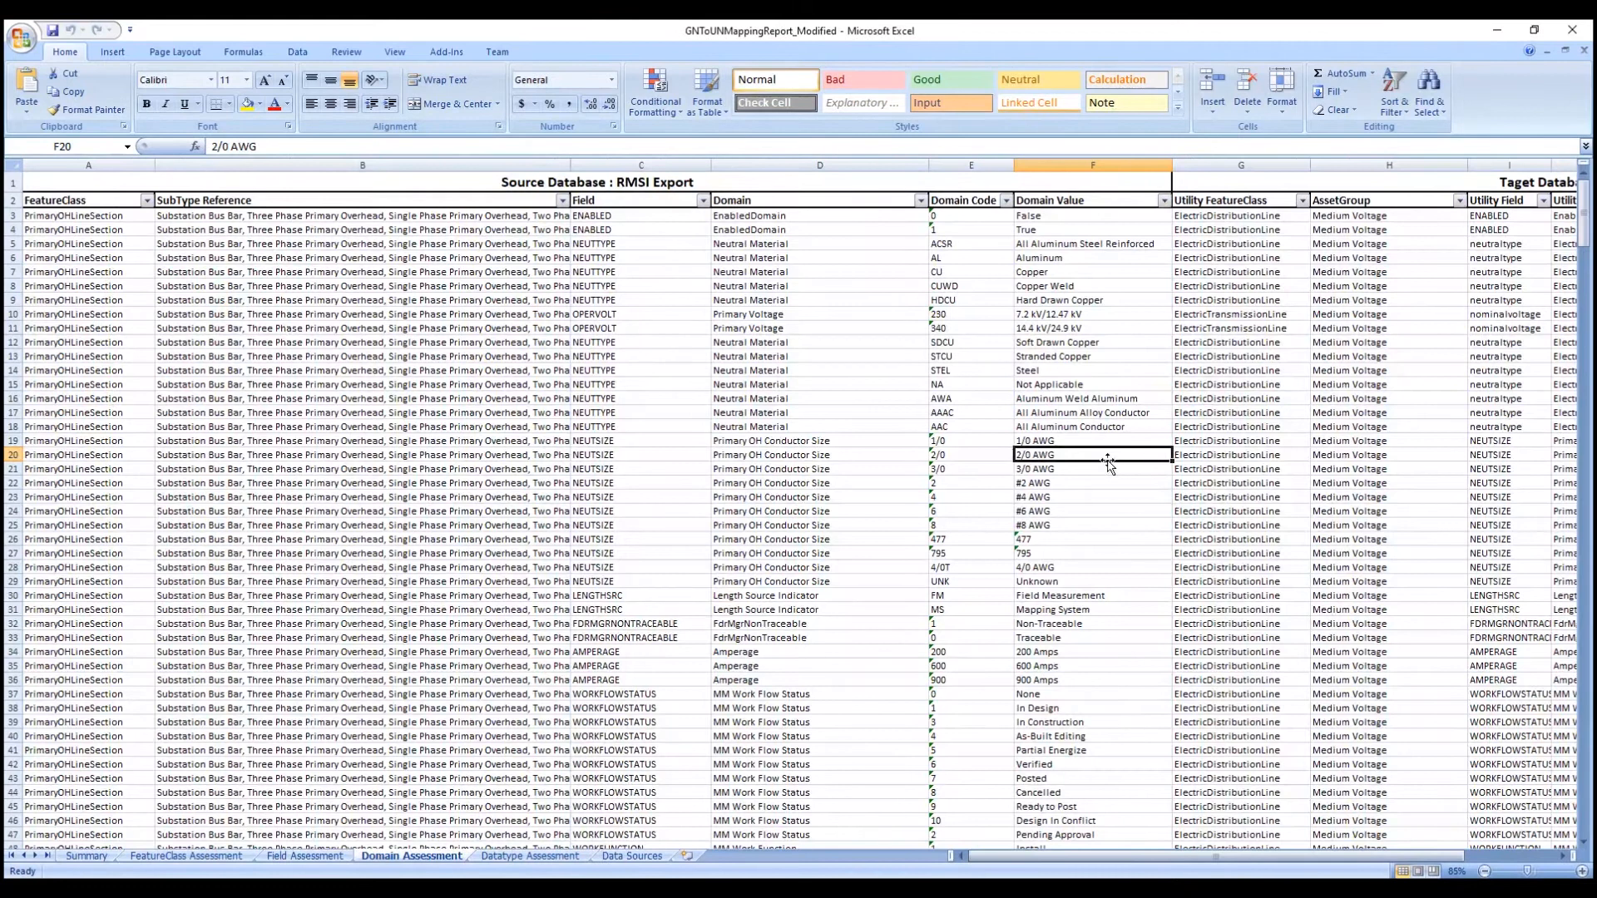
click(1166, 357)
scroll(1166, 357, down, 7)
drag(1417, 474, 1589, 480)
click(1450, 362)
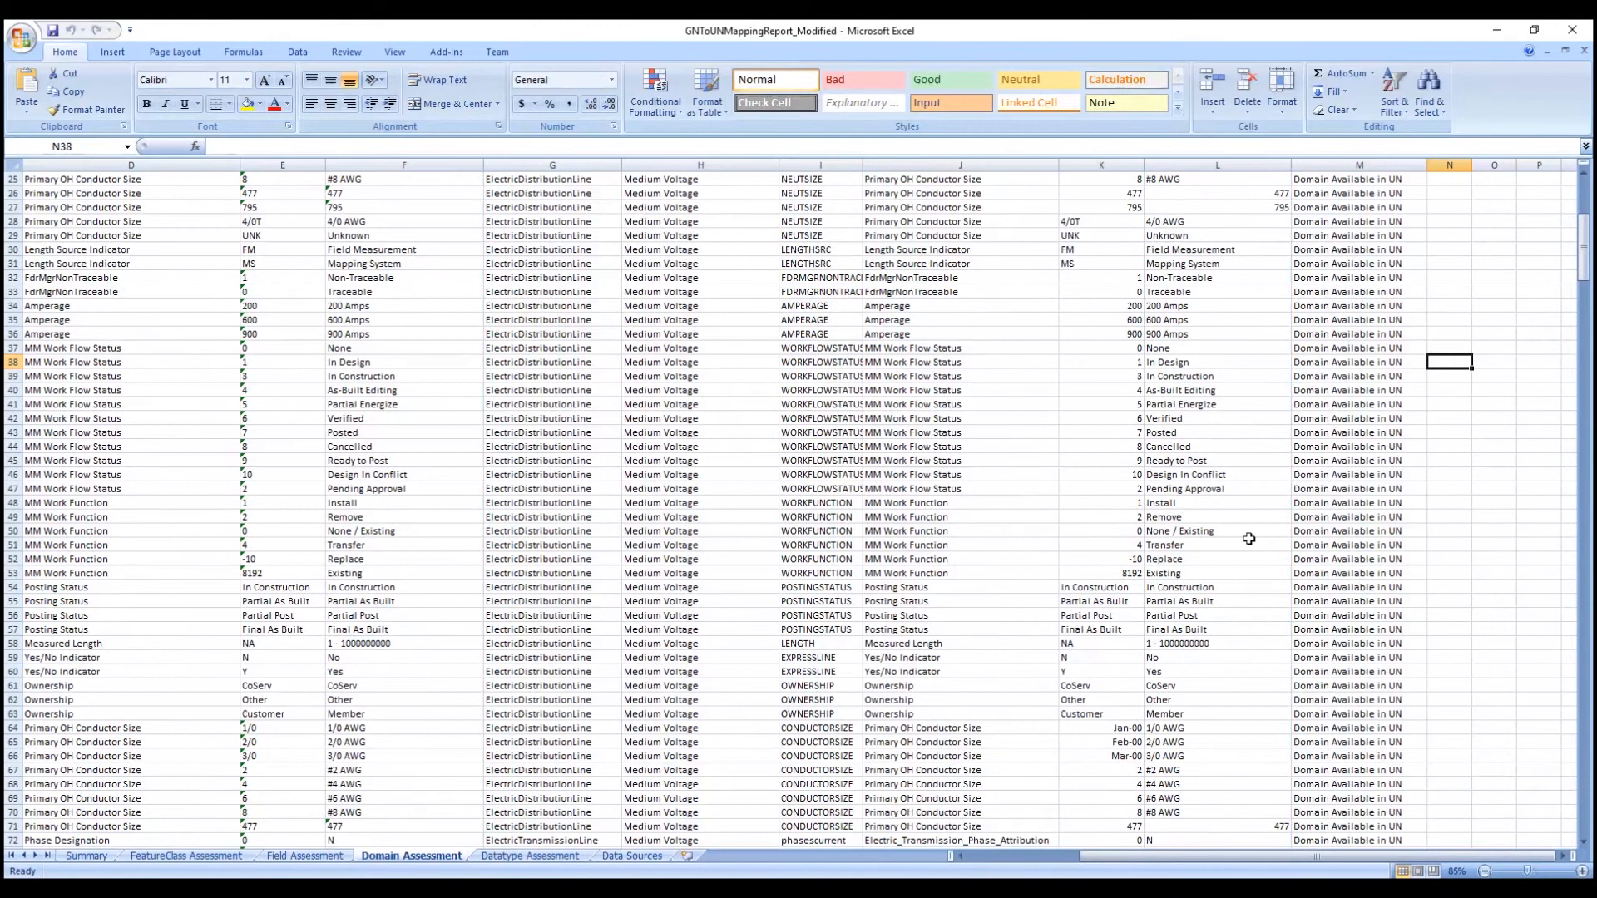
scroll(1198, 540, down, 16)
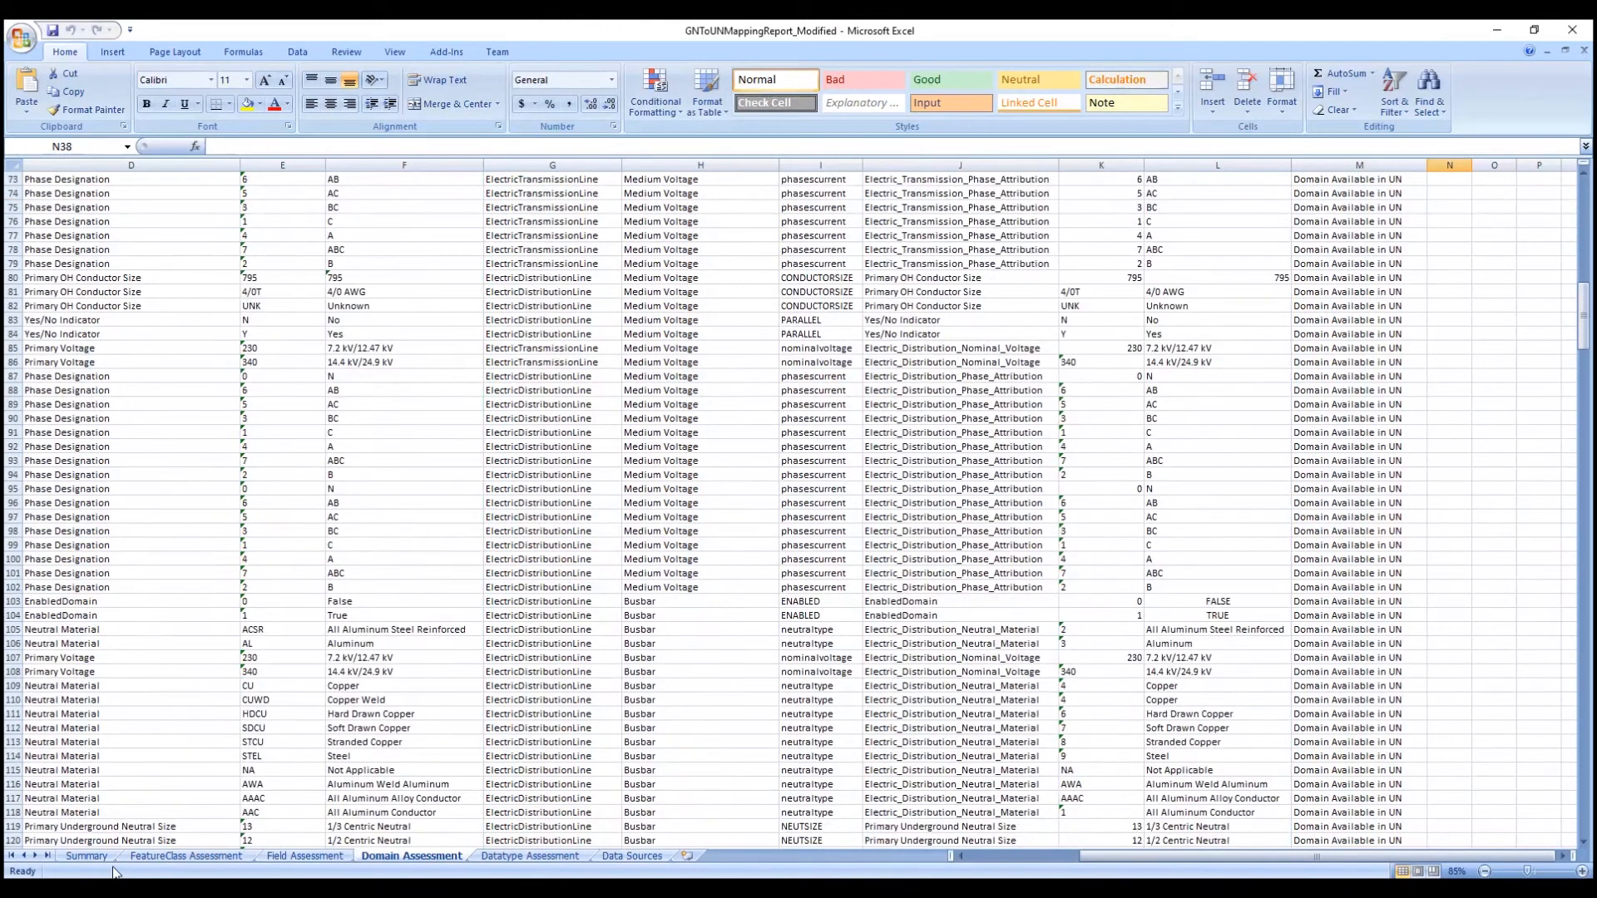
click(86, 855)
click(842, 720)
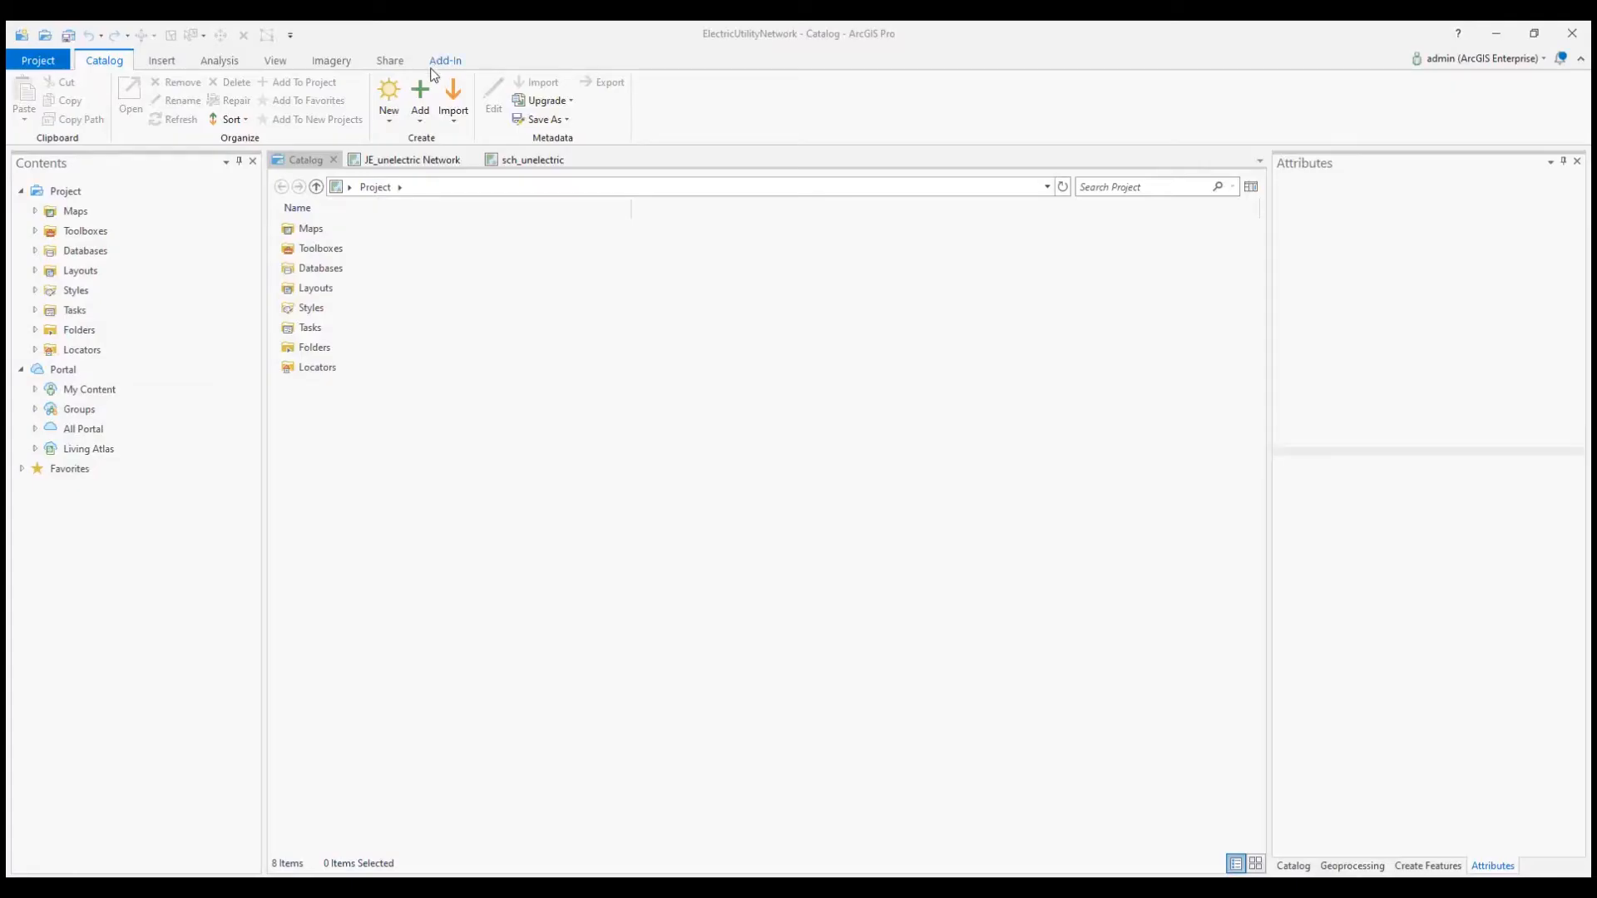
- In ArcGIS Pro, open the GN2UN-Forward Migration add-in and choose Geodatabase for the staging database migration
click(439, 63)
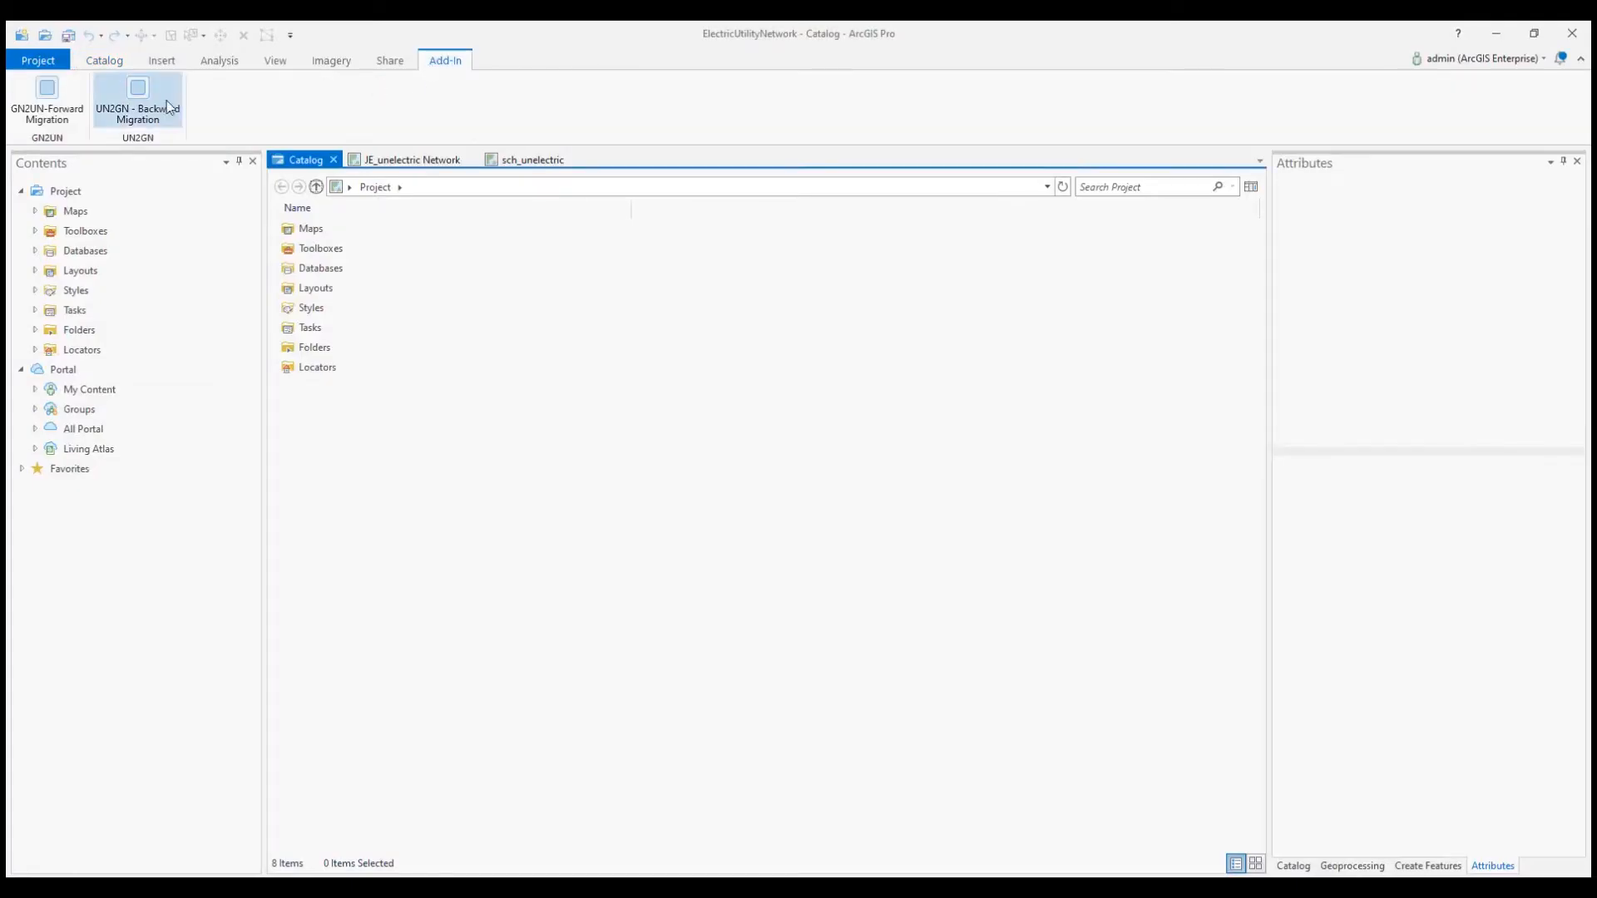
click(55, 104)
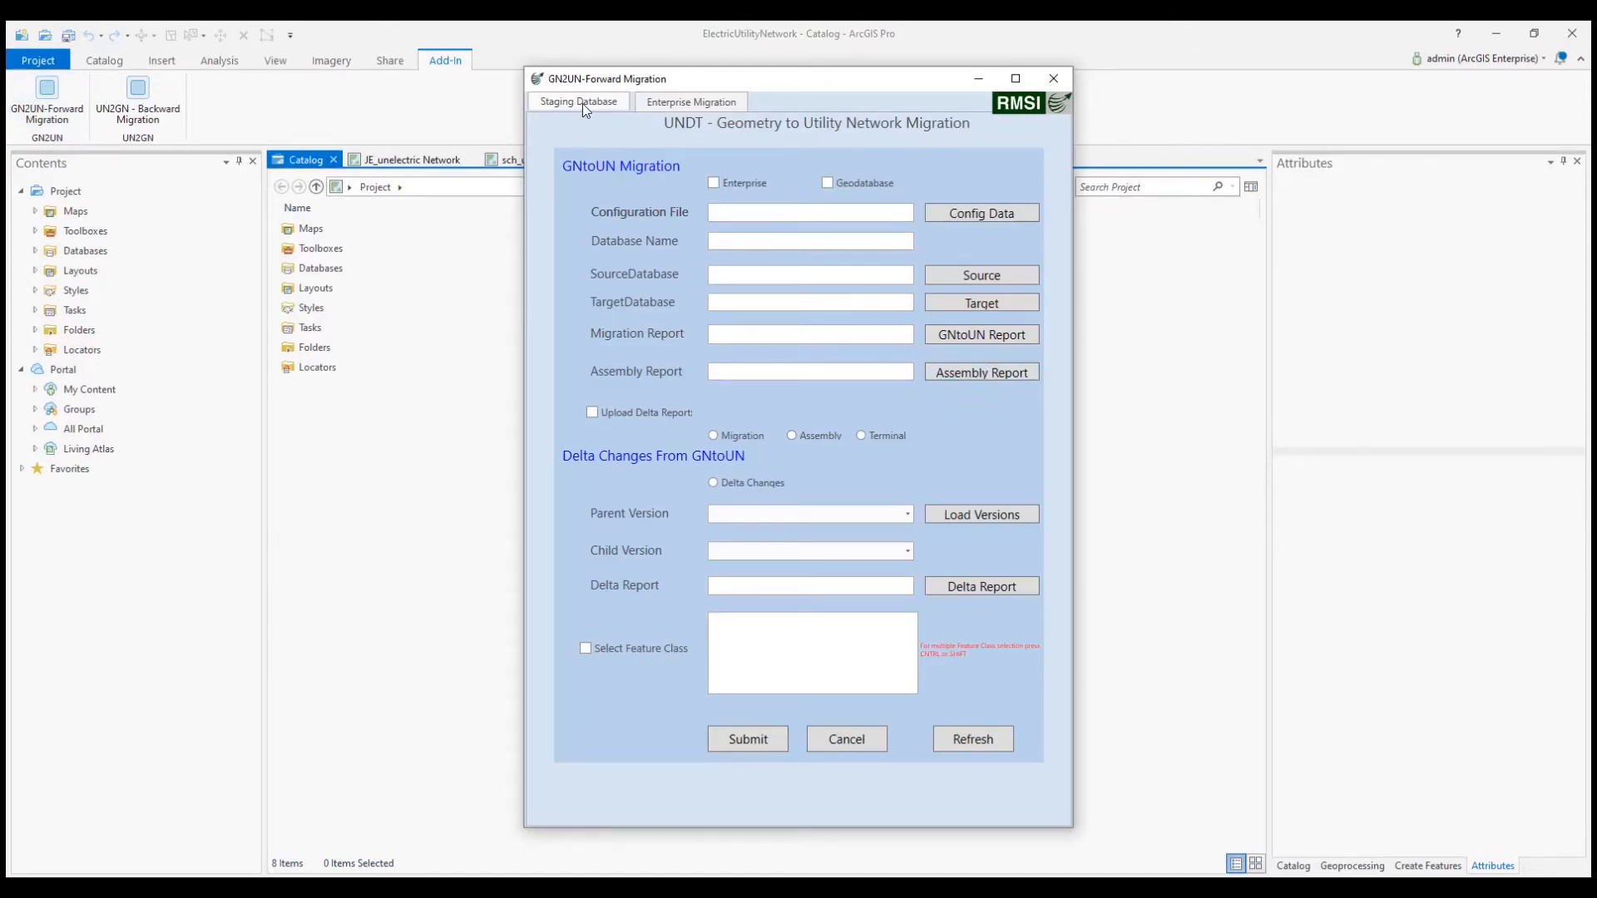
click(850, 188)
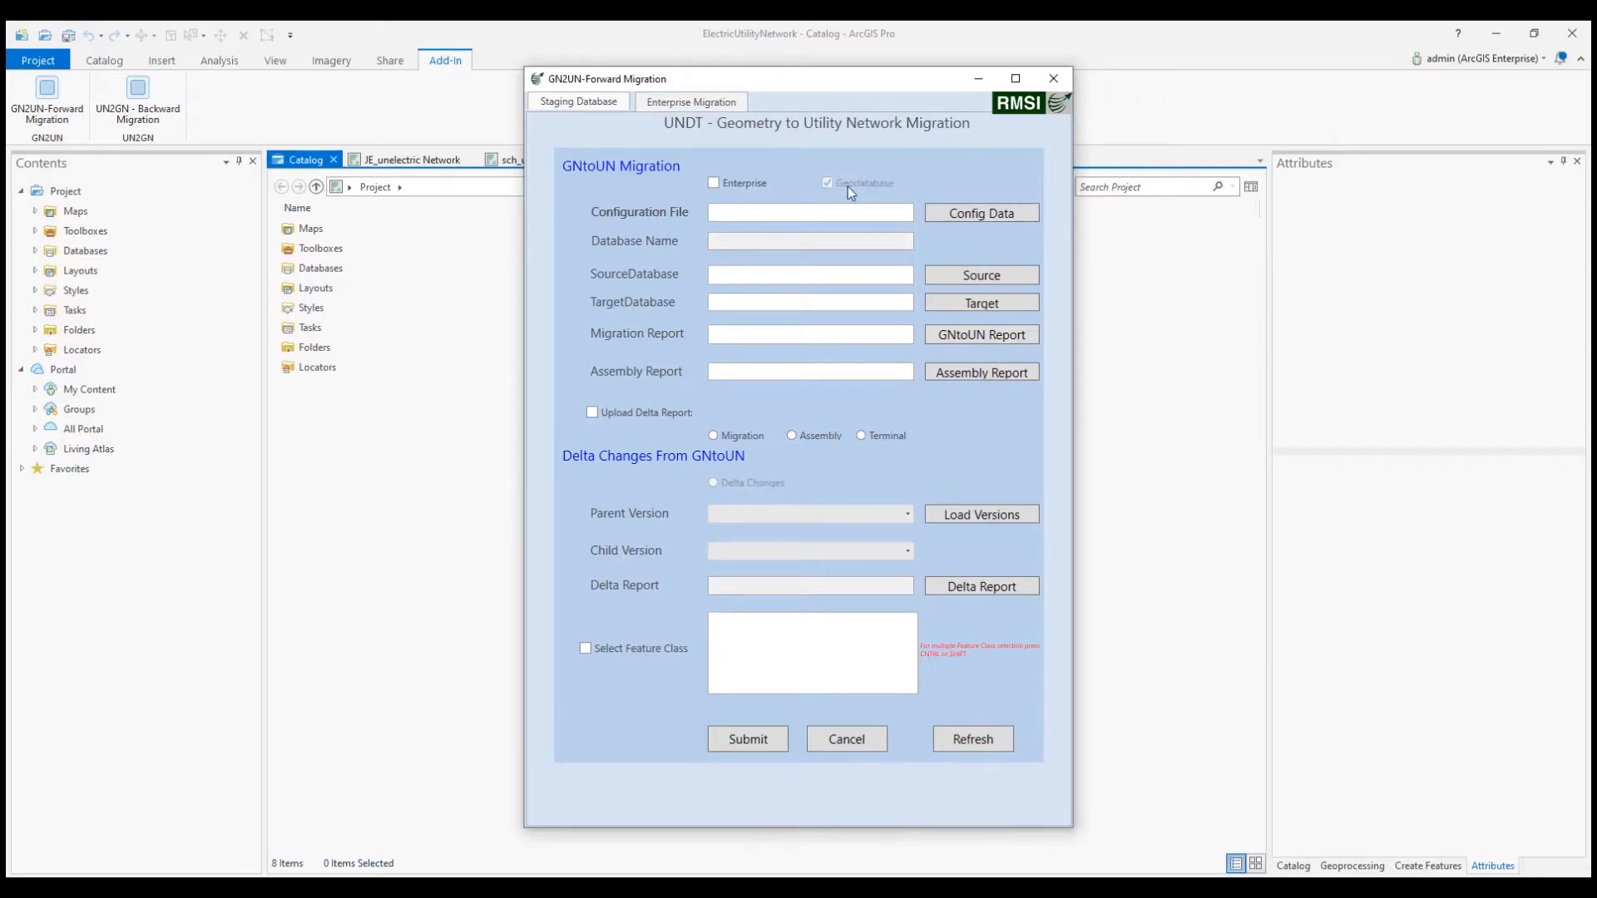
- Load UNDTMigration-Config as configuration file, Geometry_Extract.gdb as source, Electric_AssetPackage.gdb as target and GNtoUNMapping_Report as migration report
click(989, 218)
click(1023, 278)
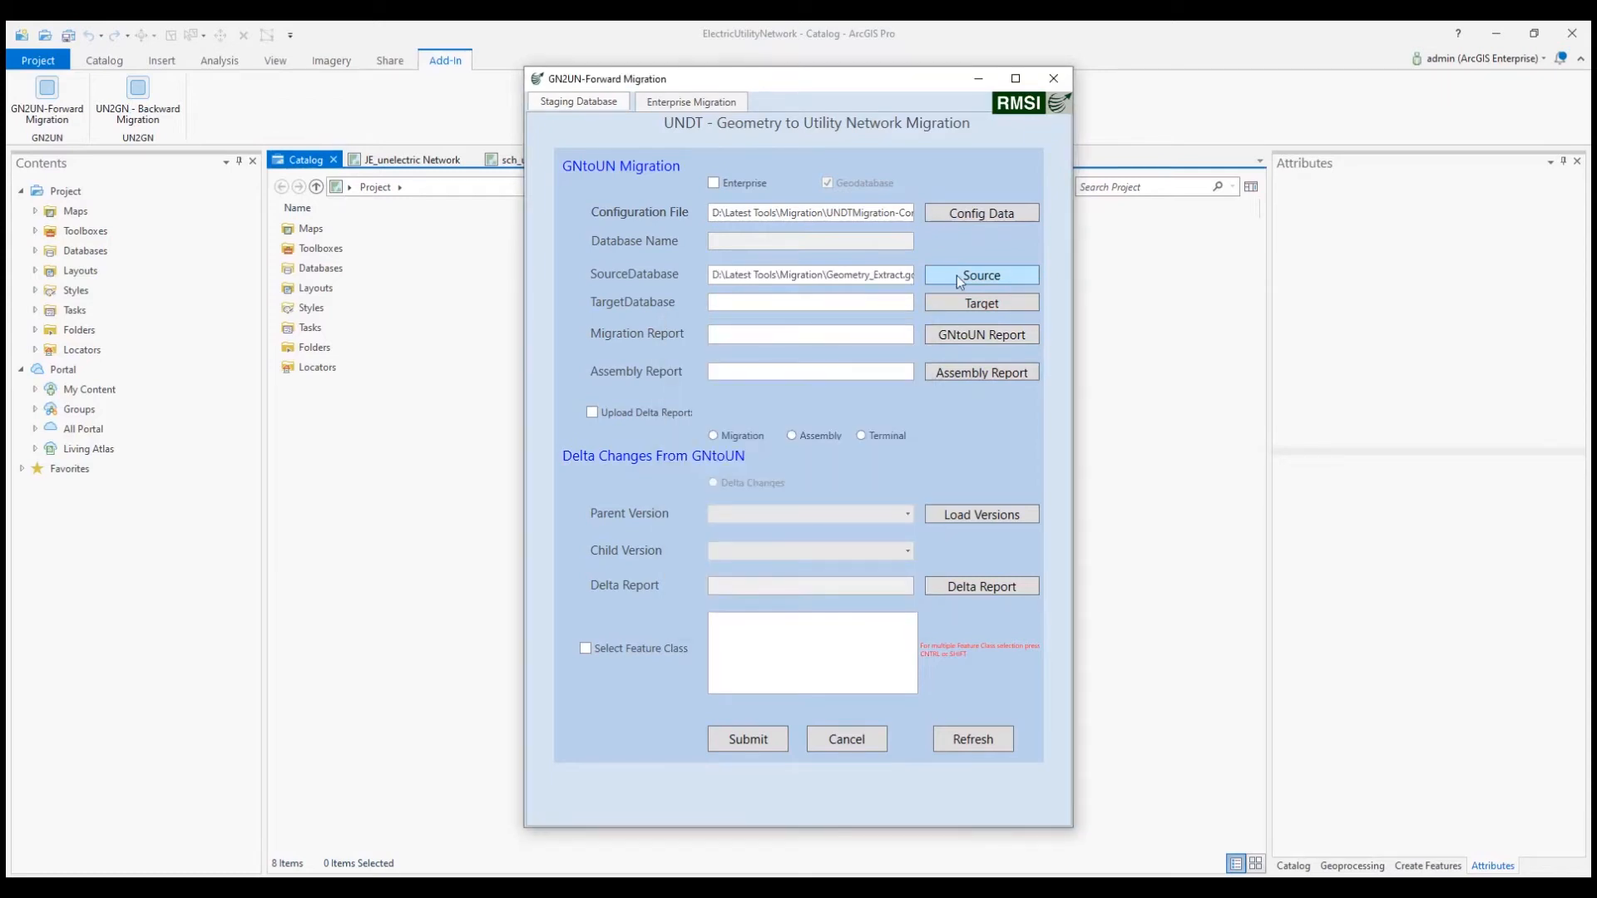
click(986, 307)
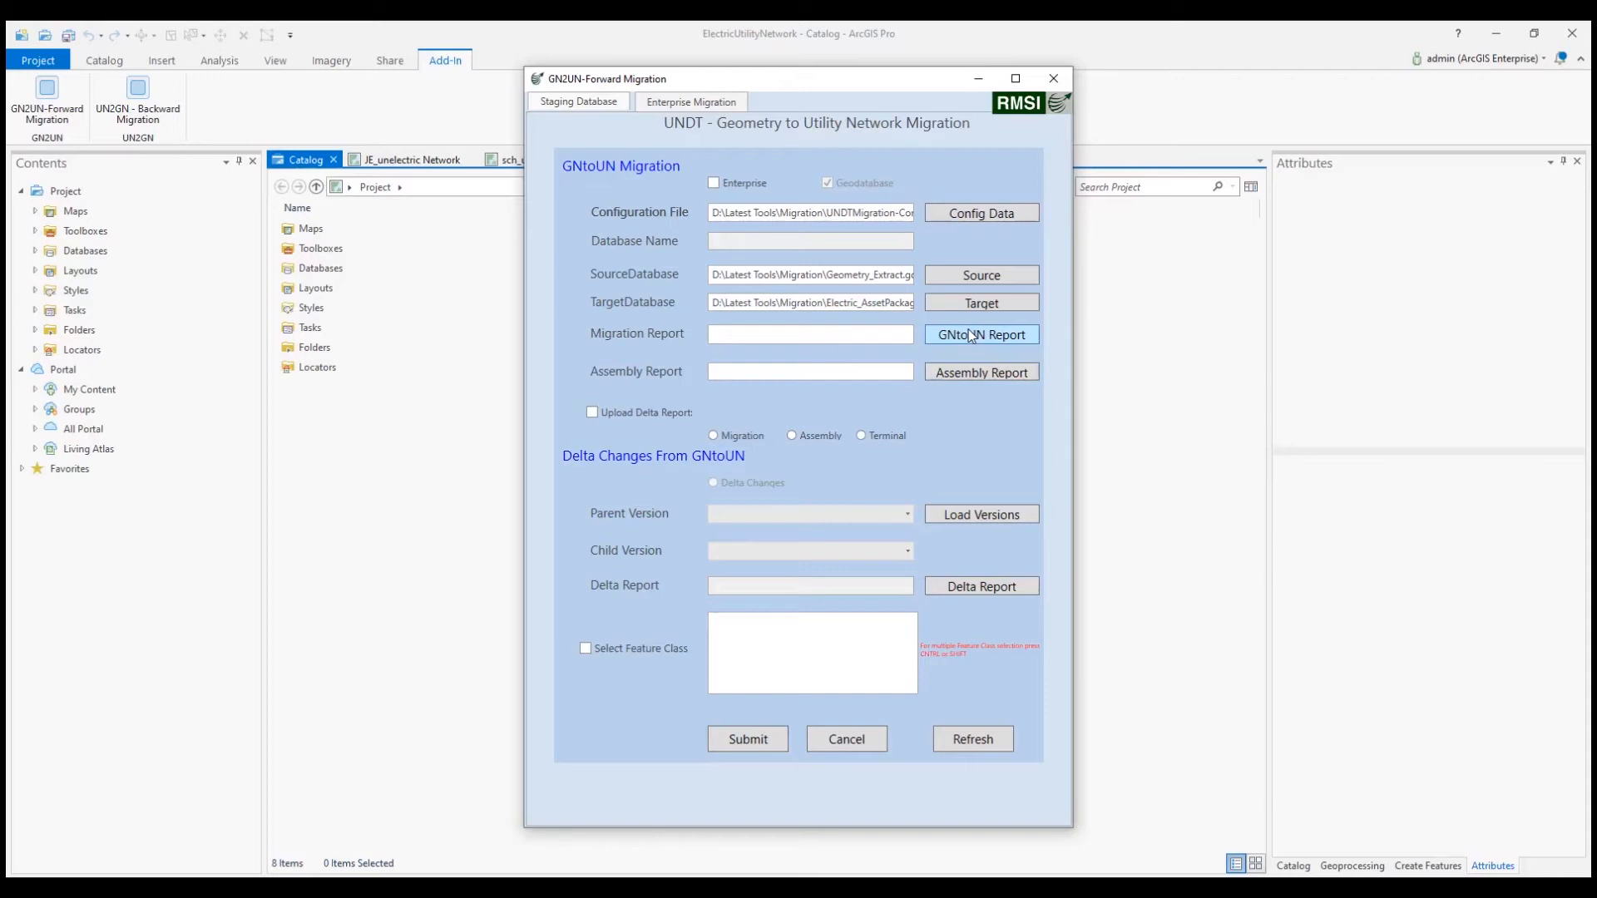
click(971, 335)
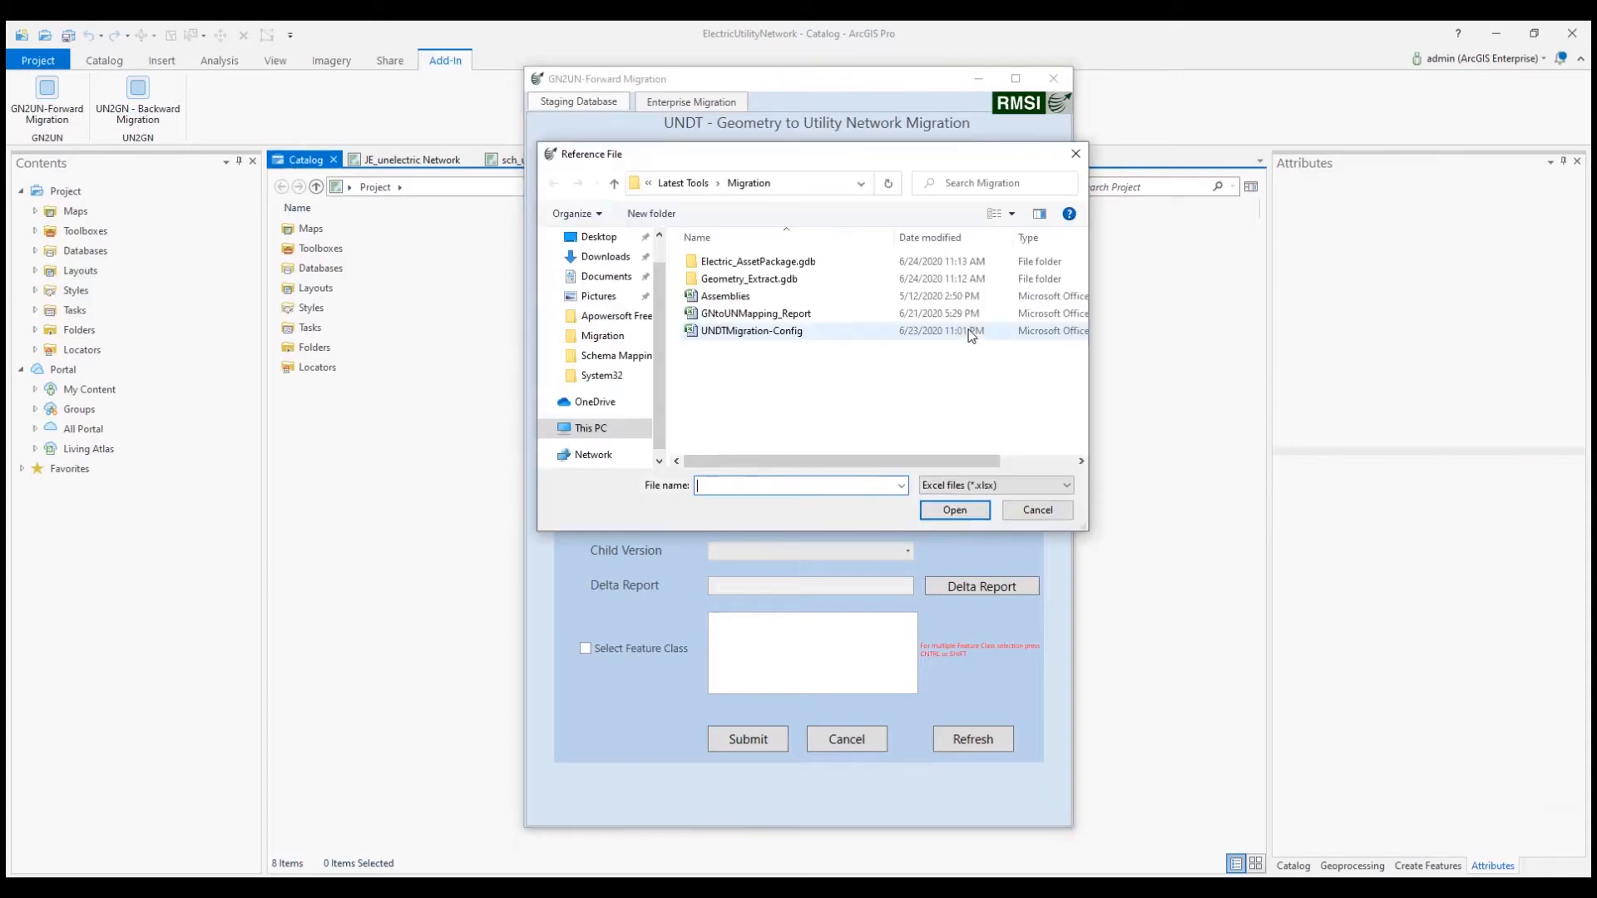
double_click(757, 314)
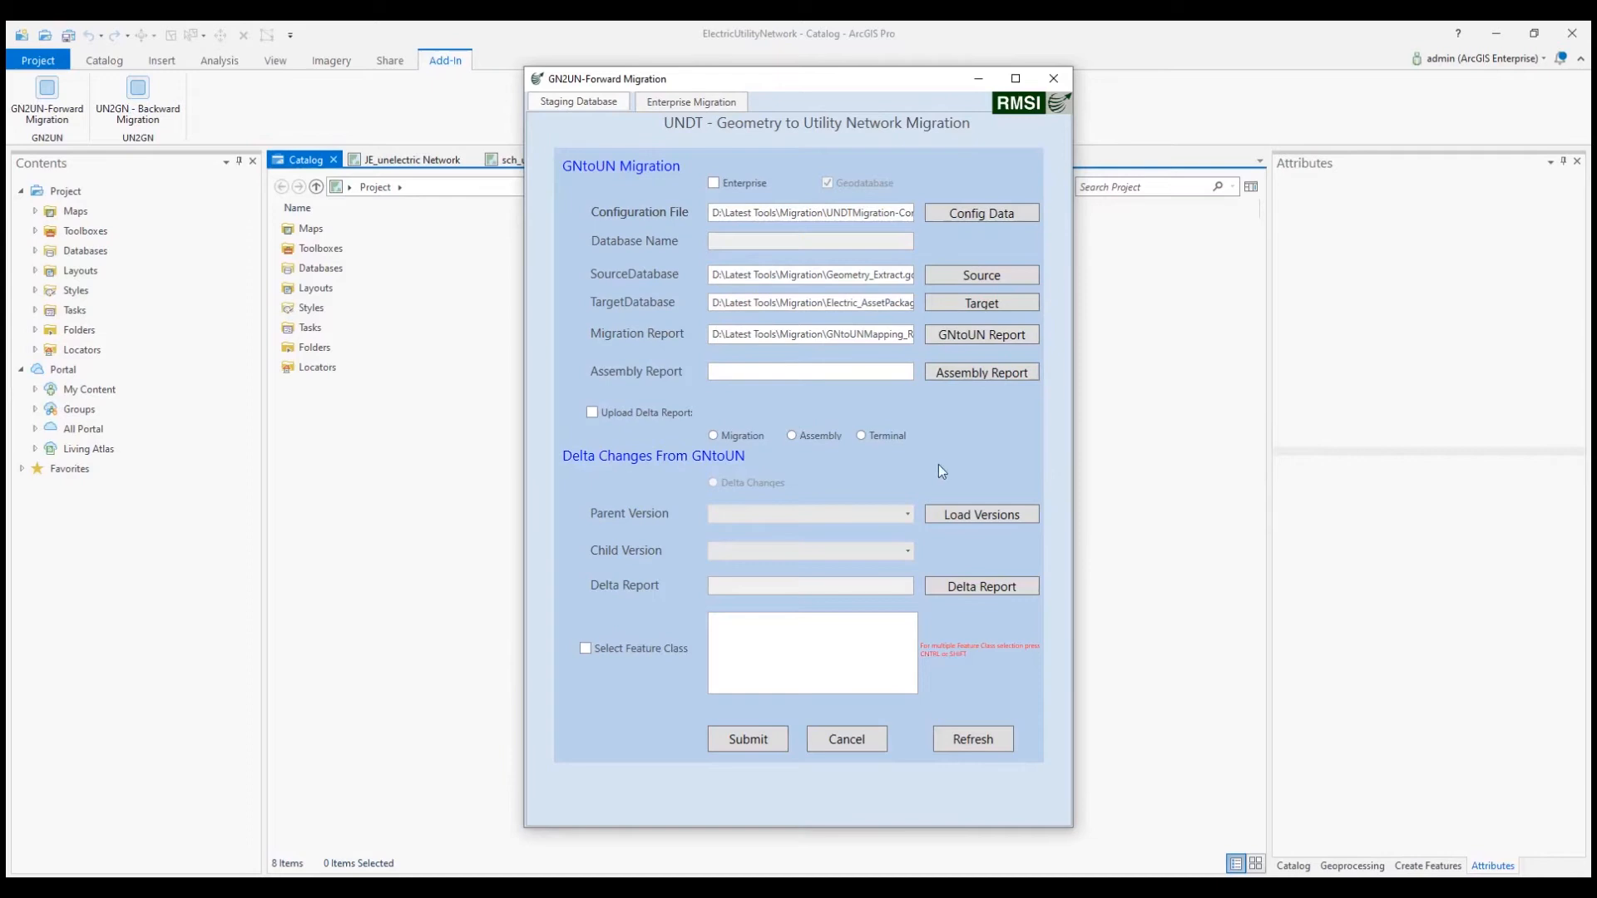
- Run the Migration process from the source to the target geodatabase and dismiss its messages
click(739, 437)
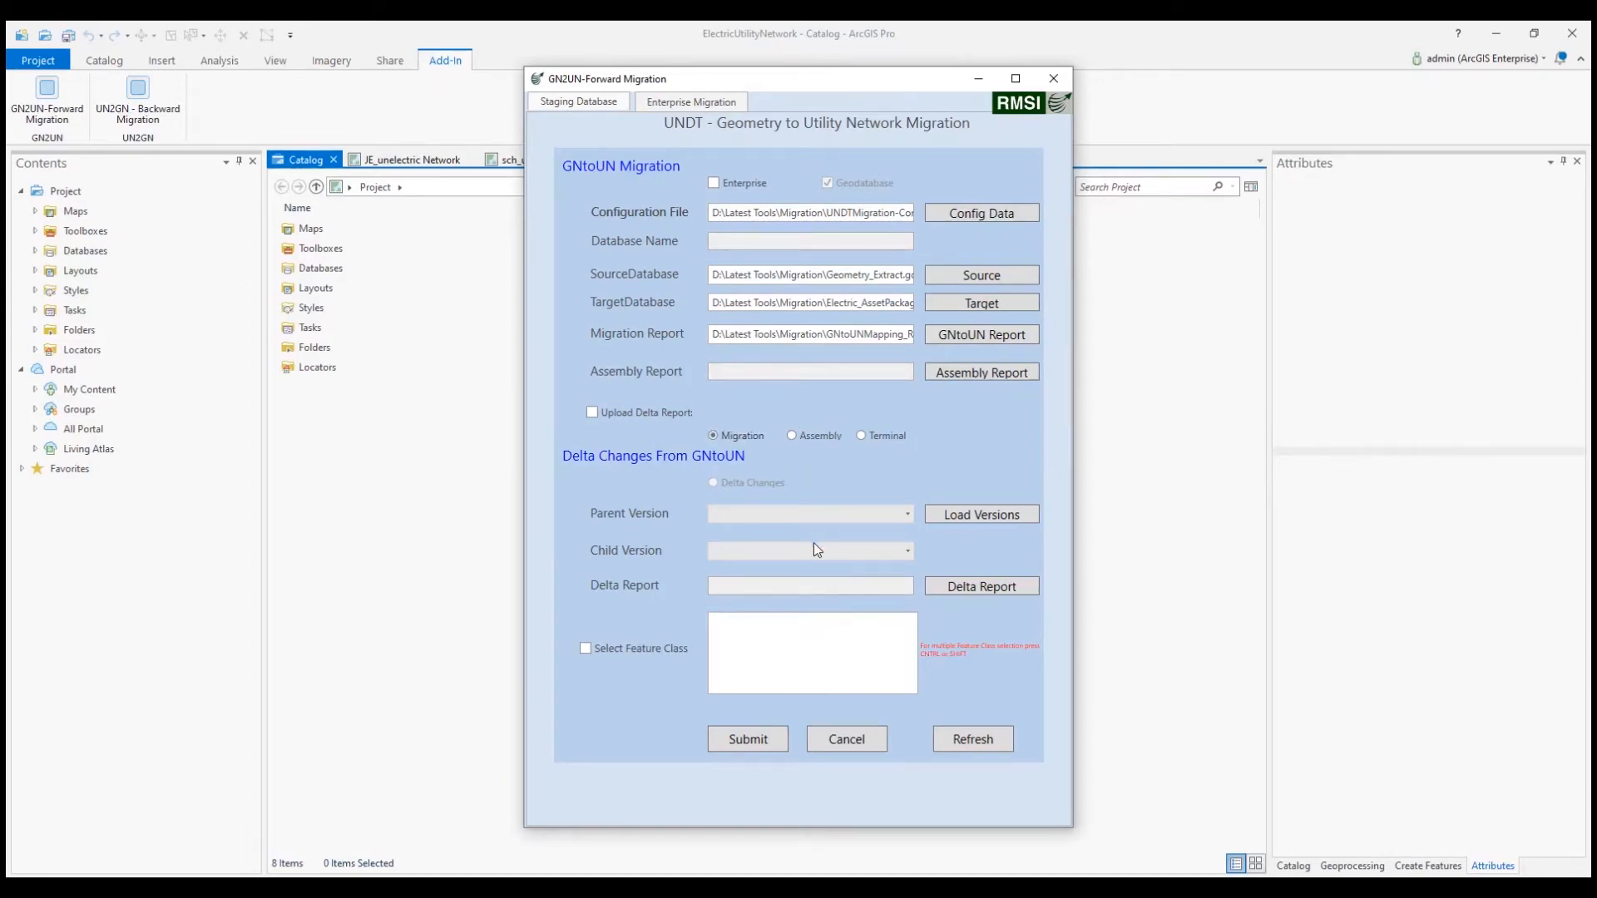
click(757, 740)
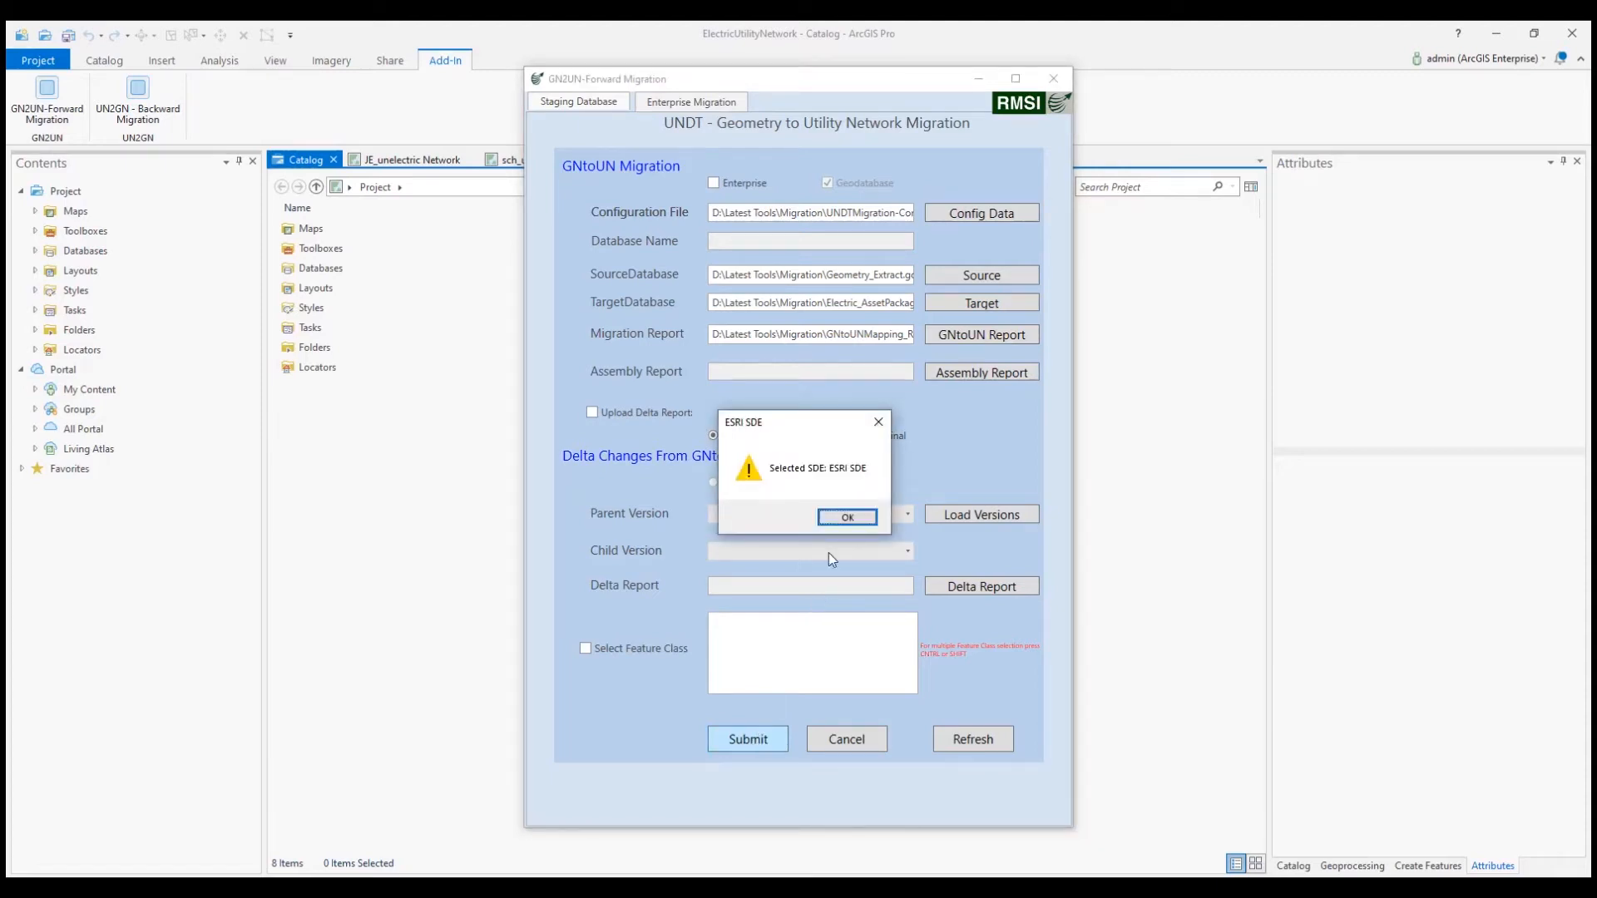
click(840, 517)
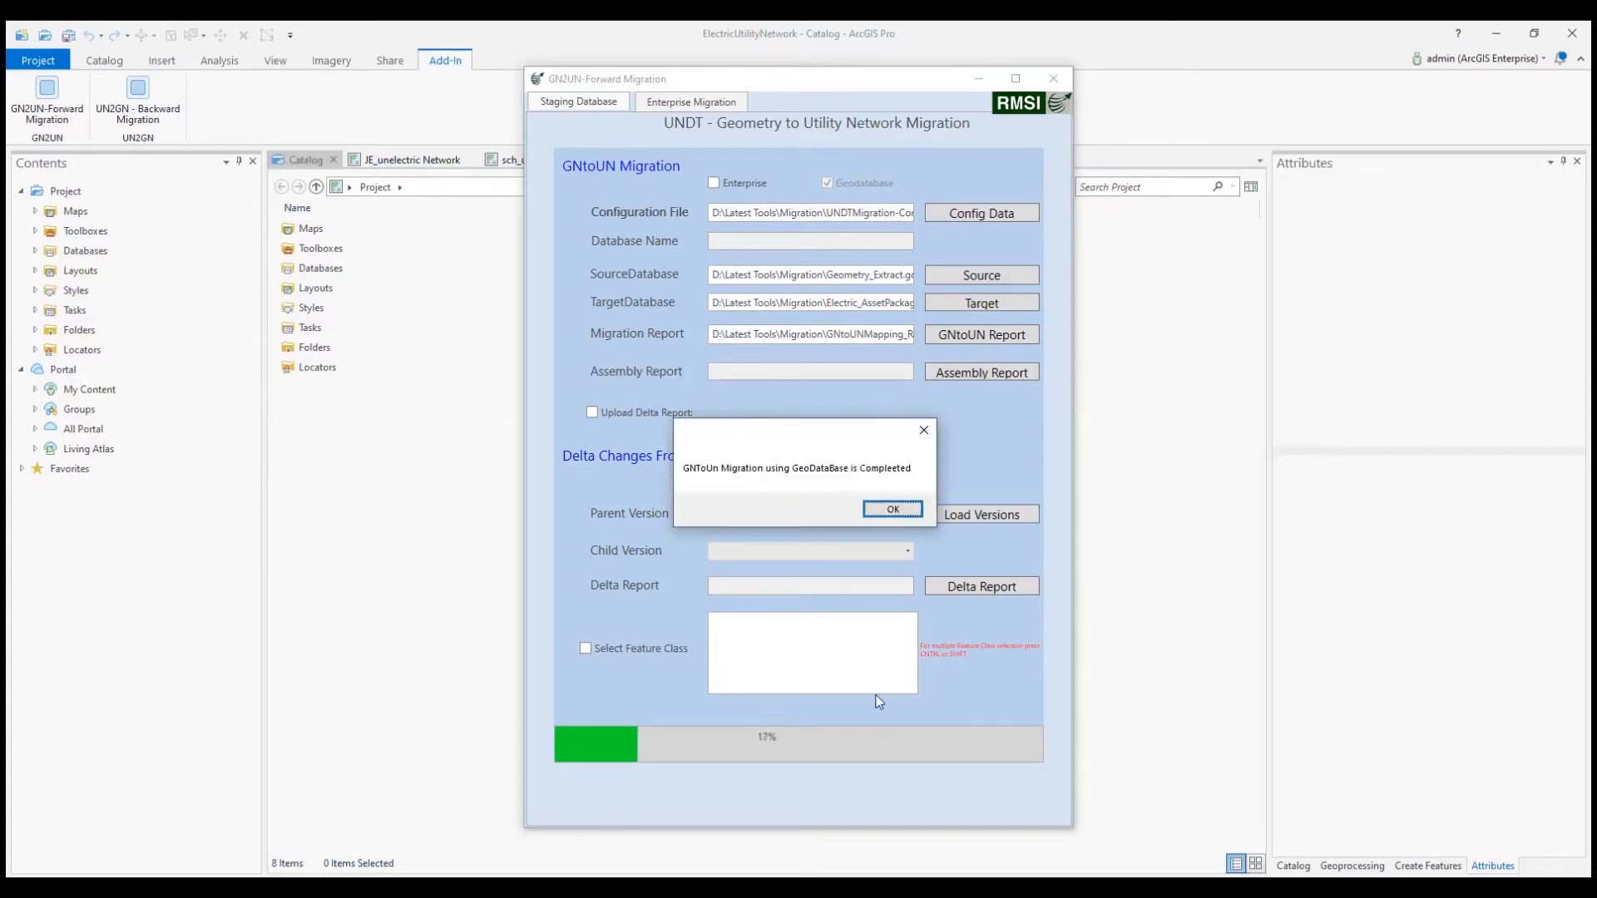
click(890, 509)
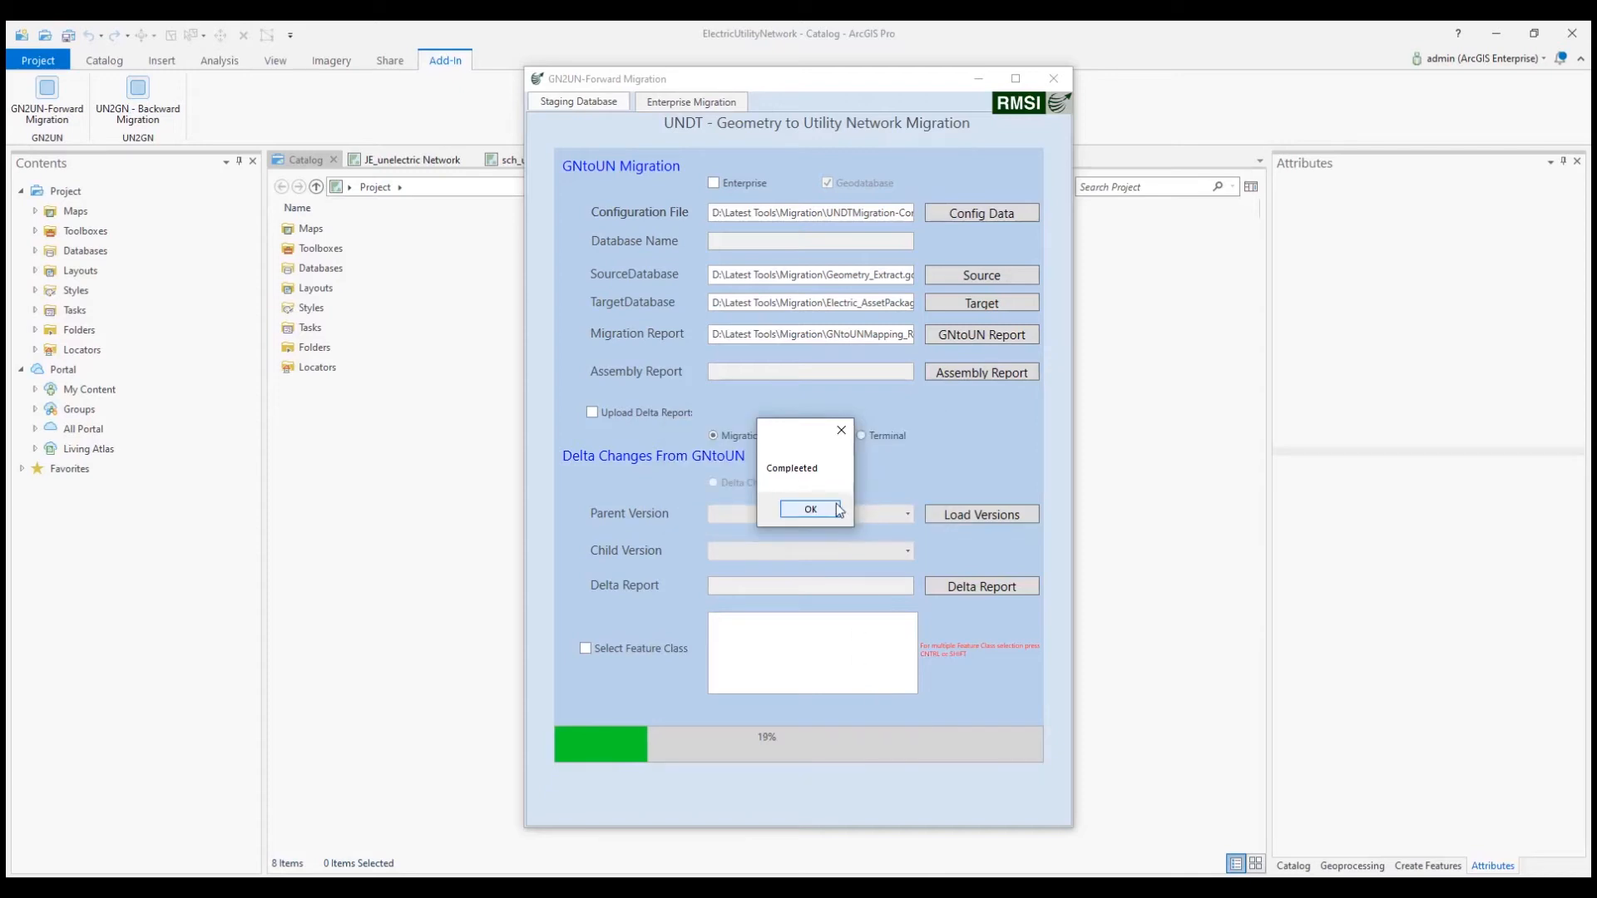
click(836, 506)
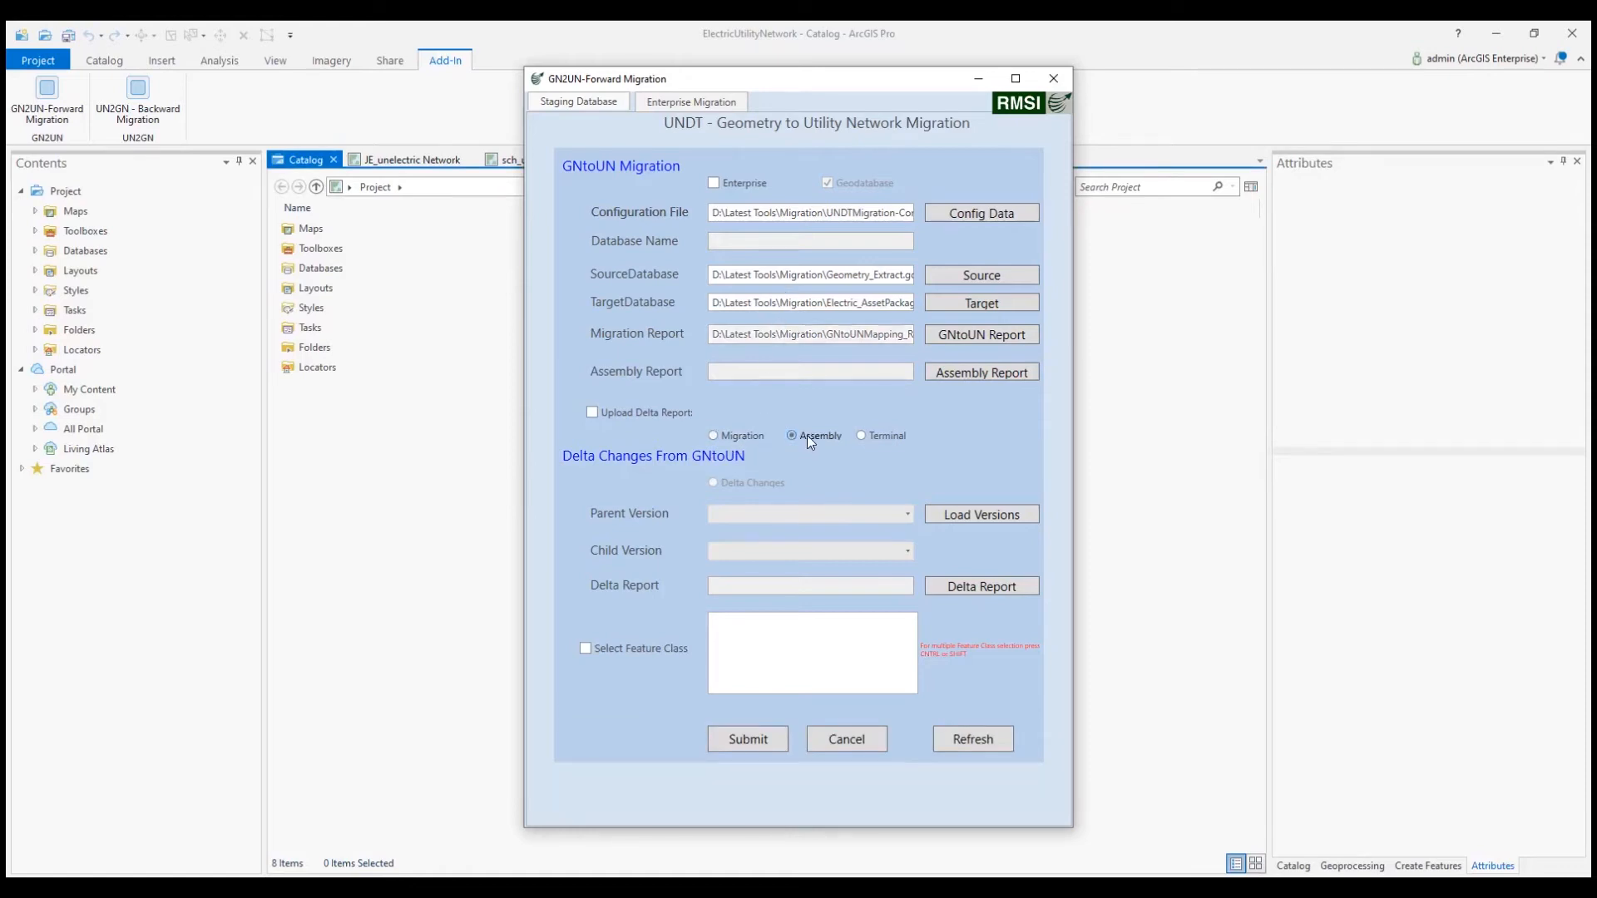
- Load Assemblies.xlsx as the assembly report and run the Assembly process
click(982, 372)
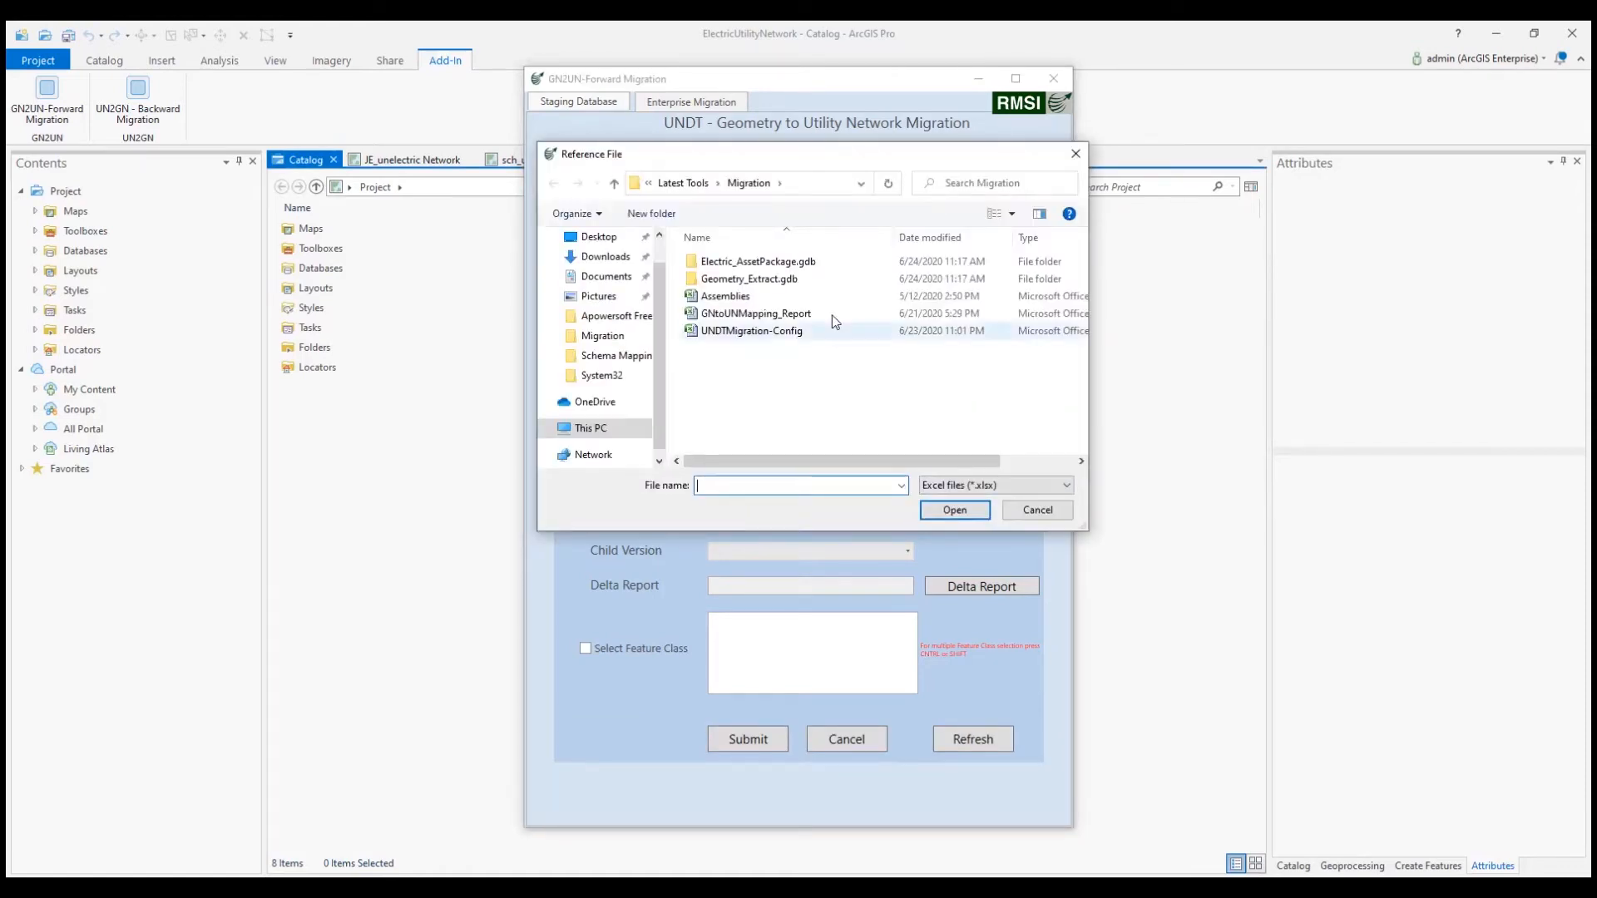
click(724, 300)
double_click(724, 300)
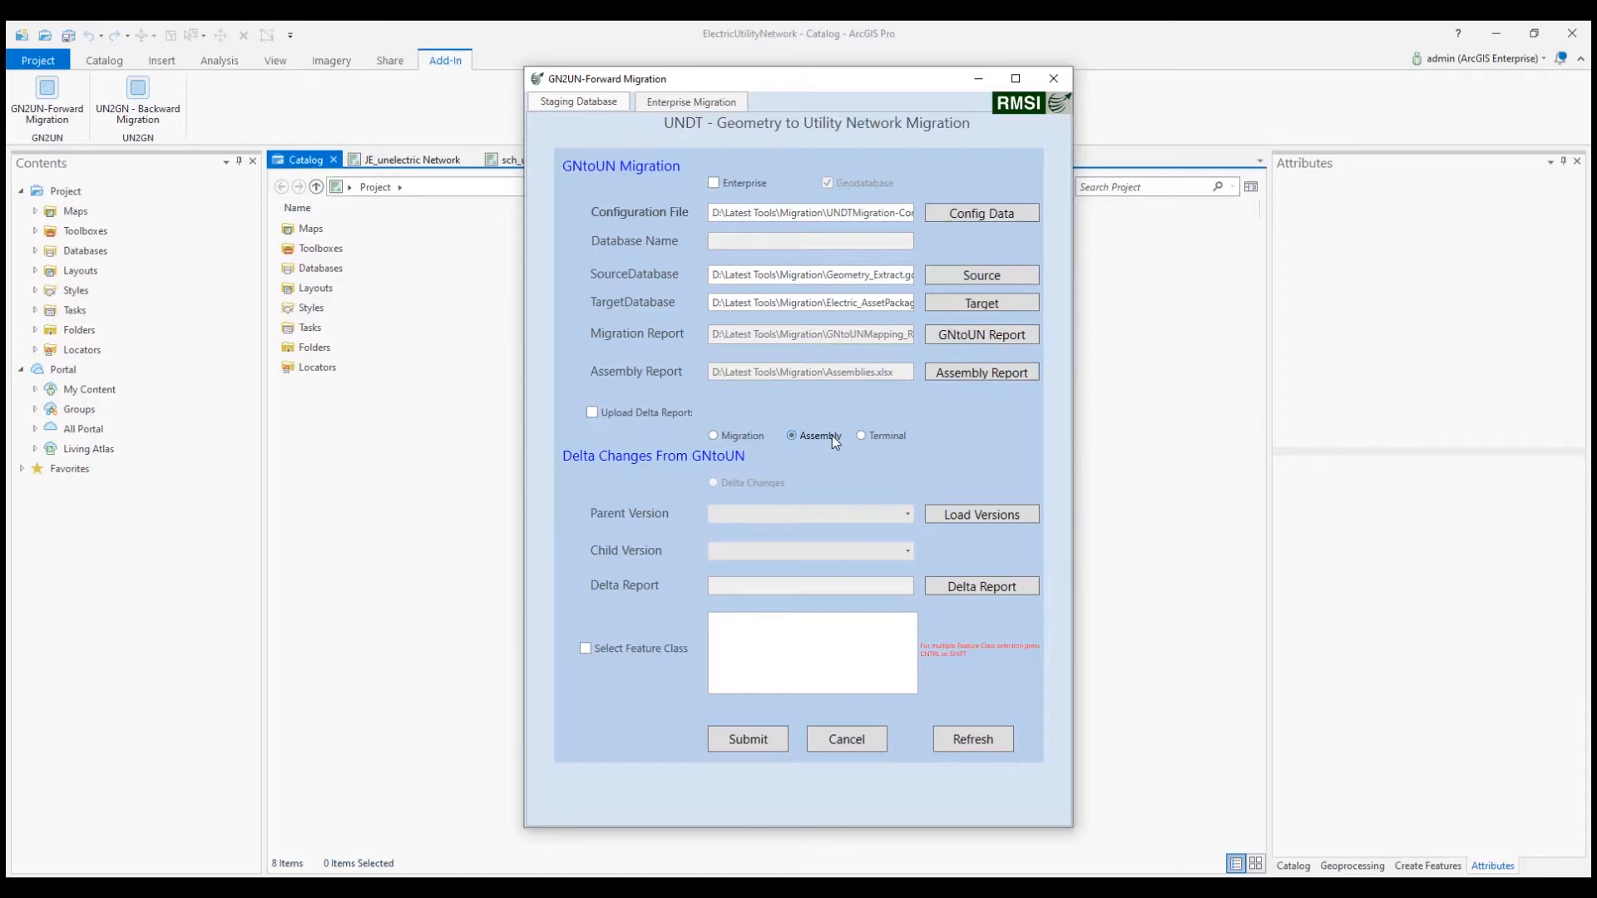
click(742, 744)
click(917, 509)
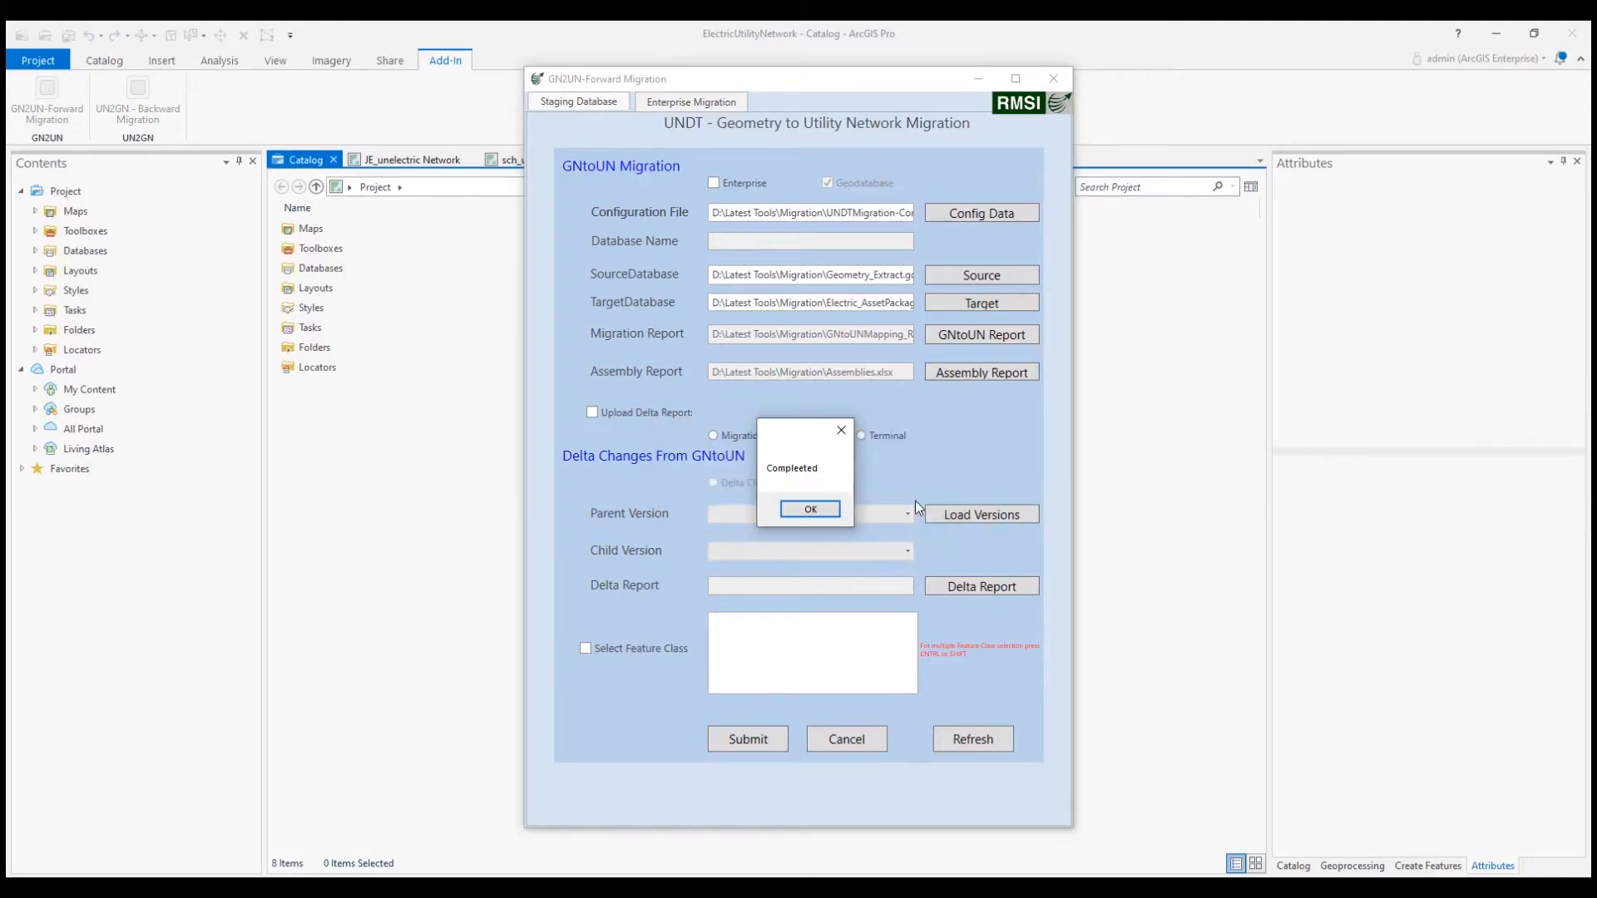
click(819, 509)
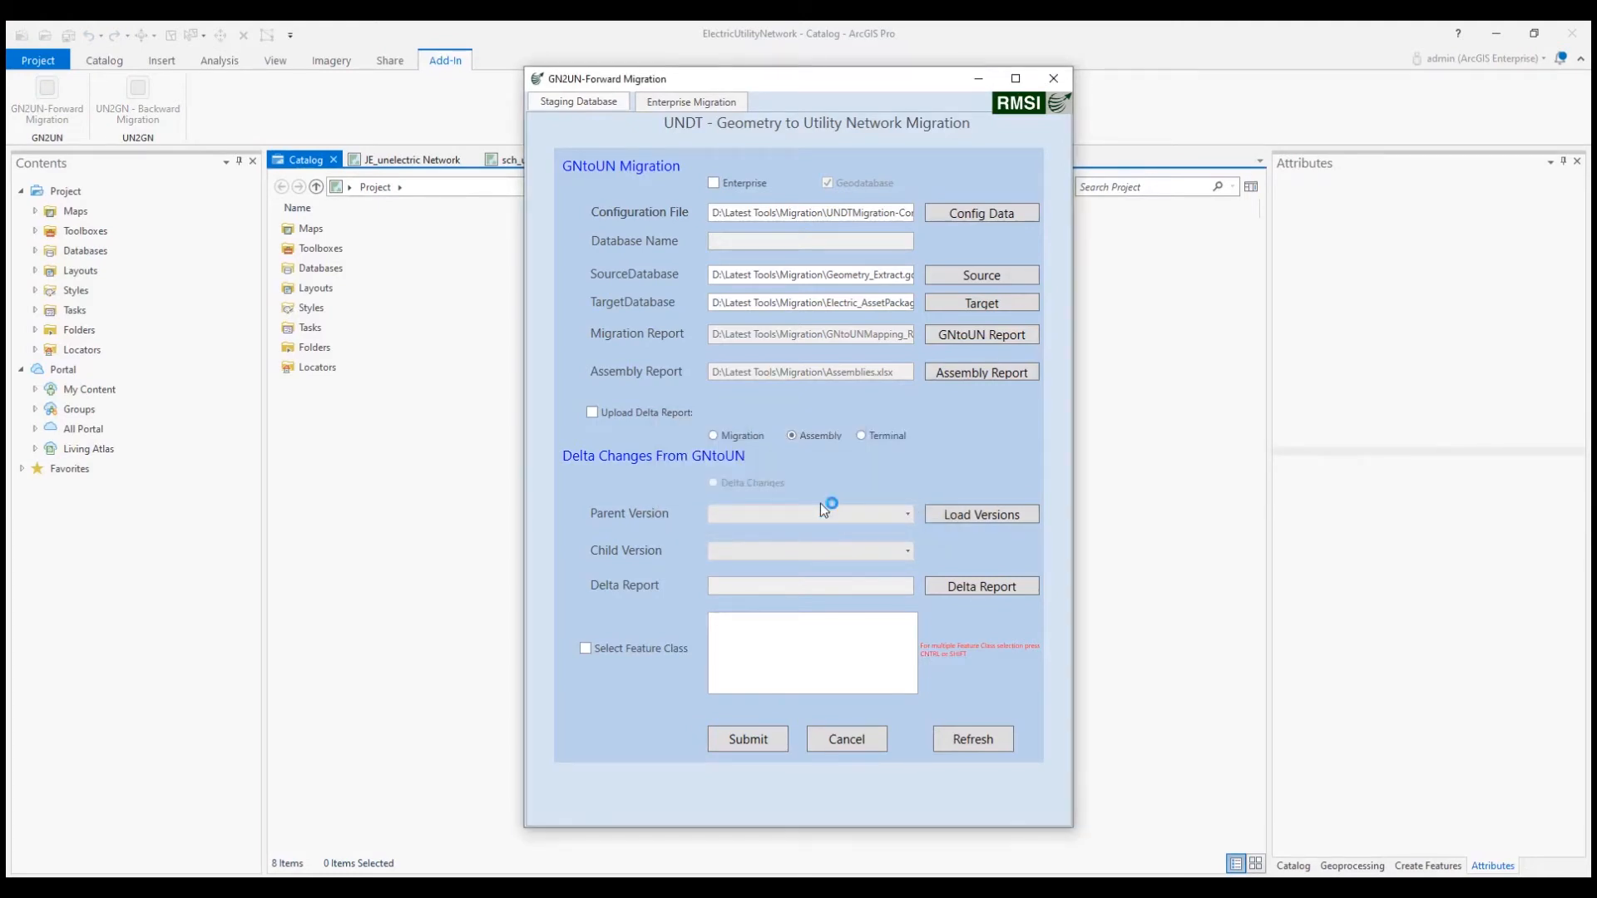
- Run the Terminal update on the geodatabase and close the GN2UN-Forward Migration window
click(883, 437)
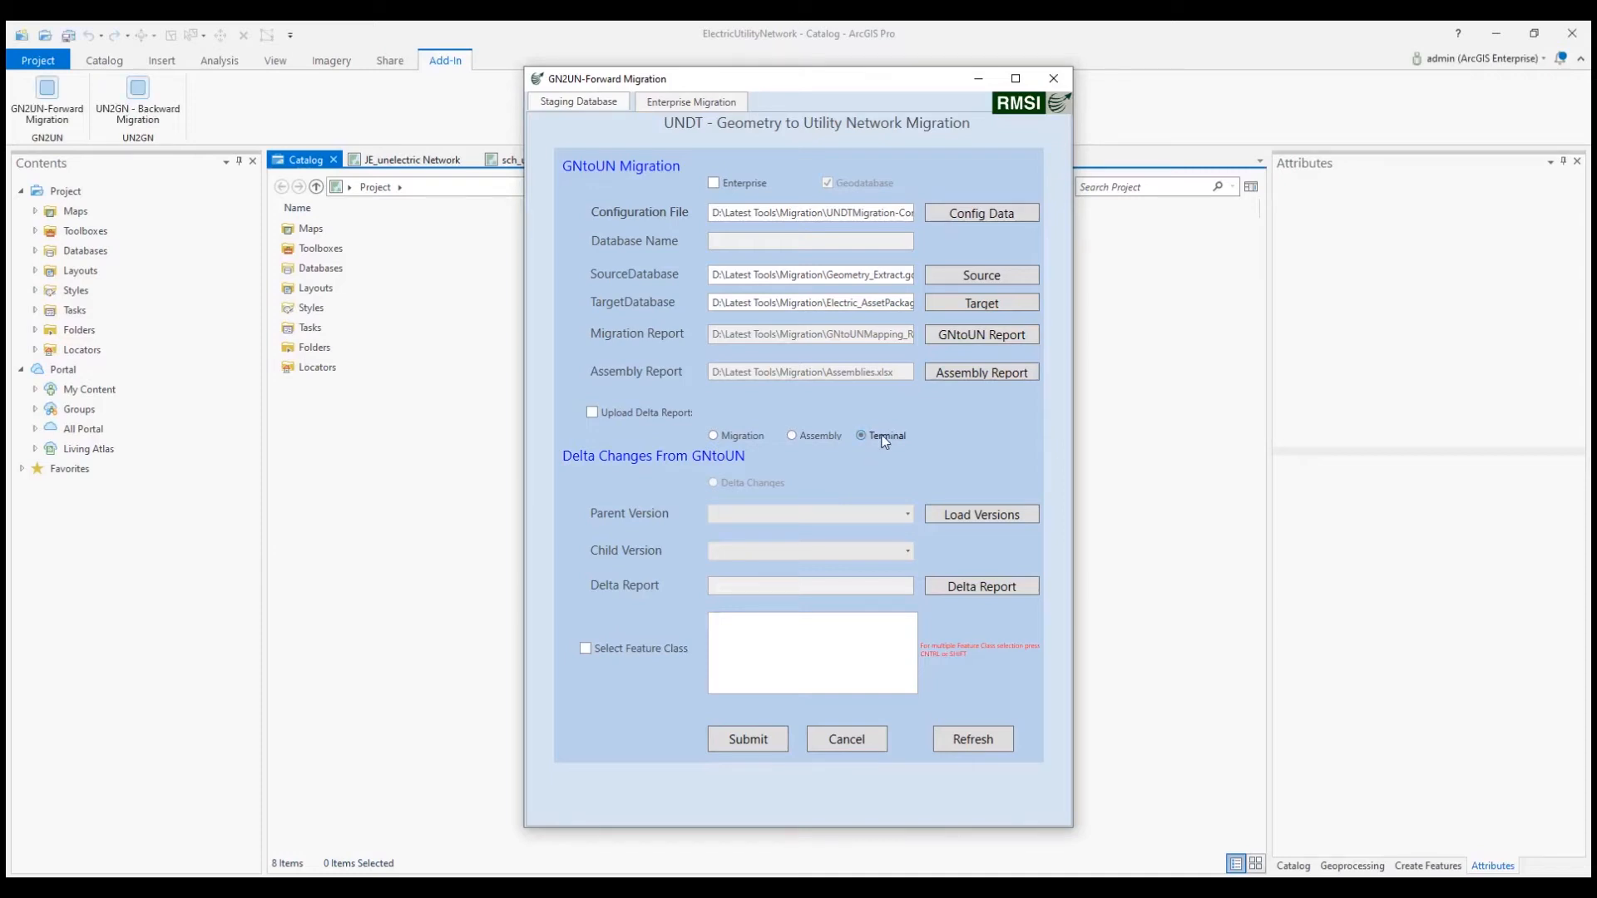
click(742, 743)
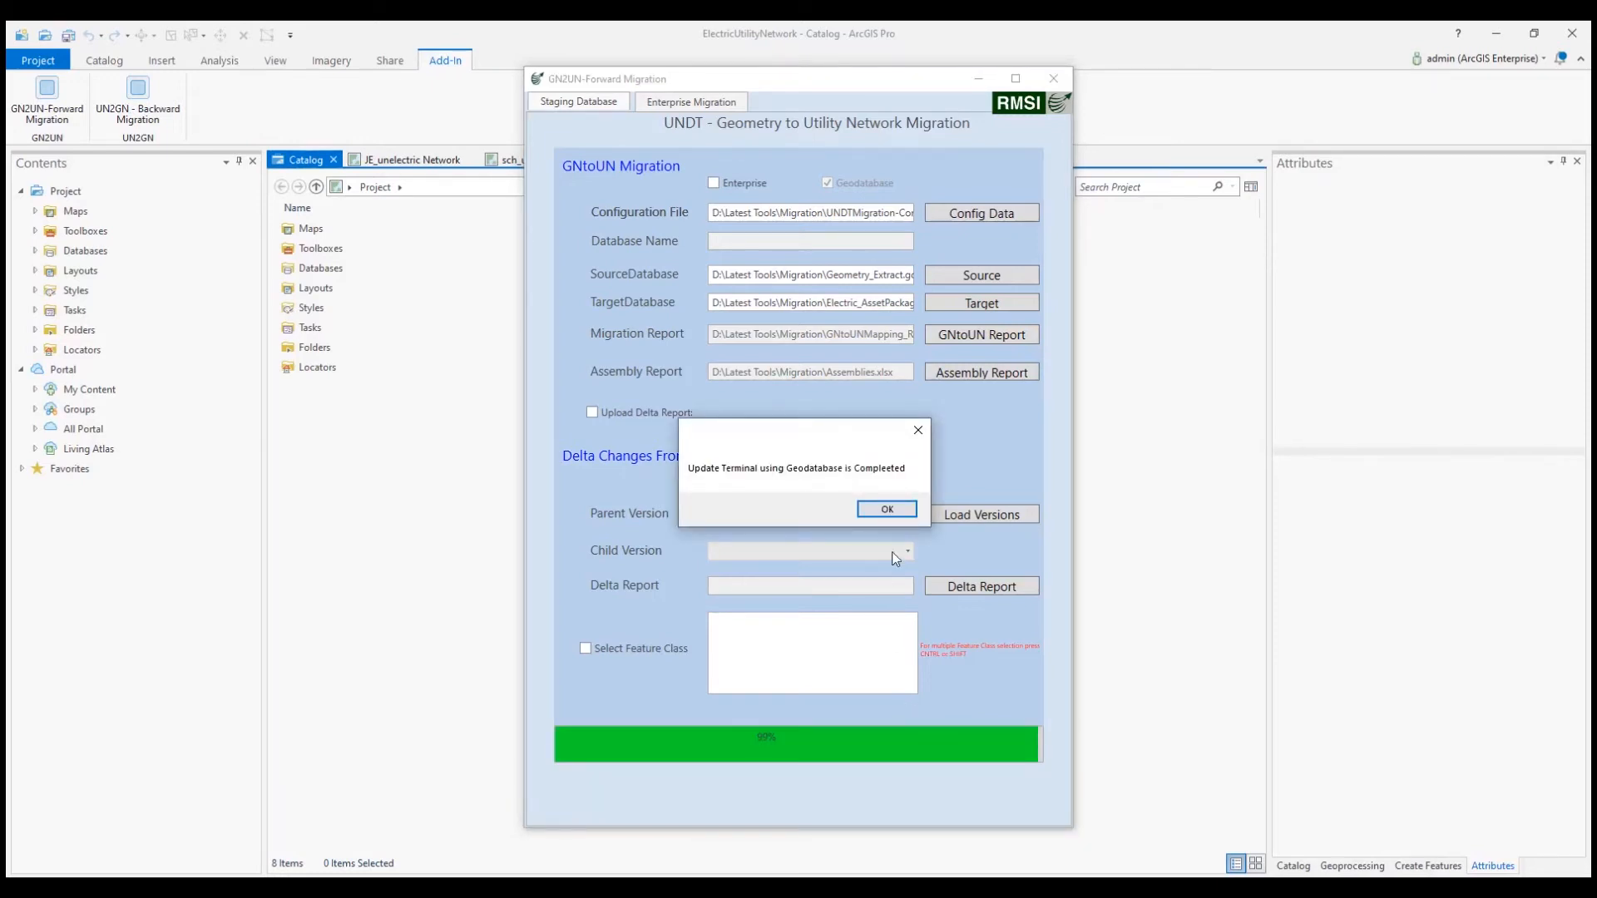
click(888, 509)
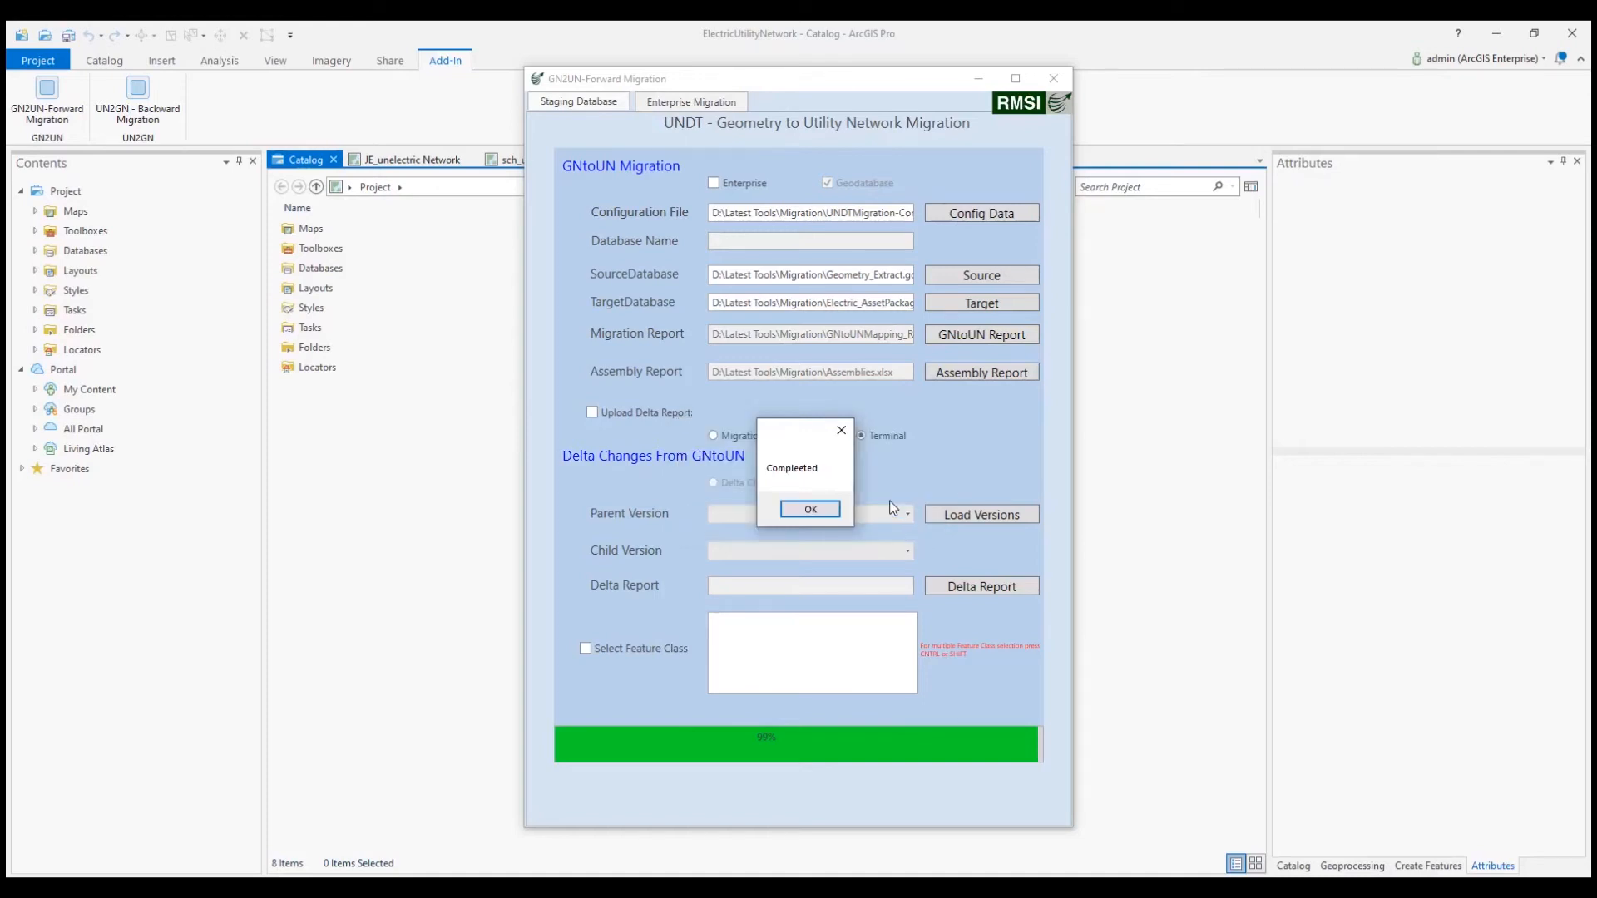
click(827, 509)
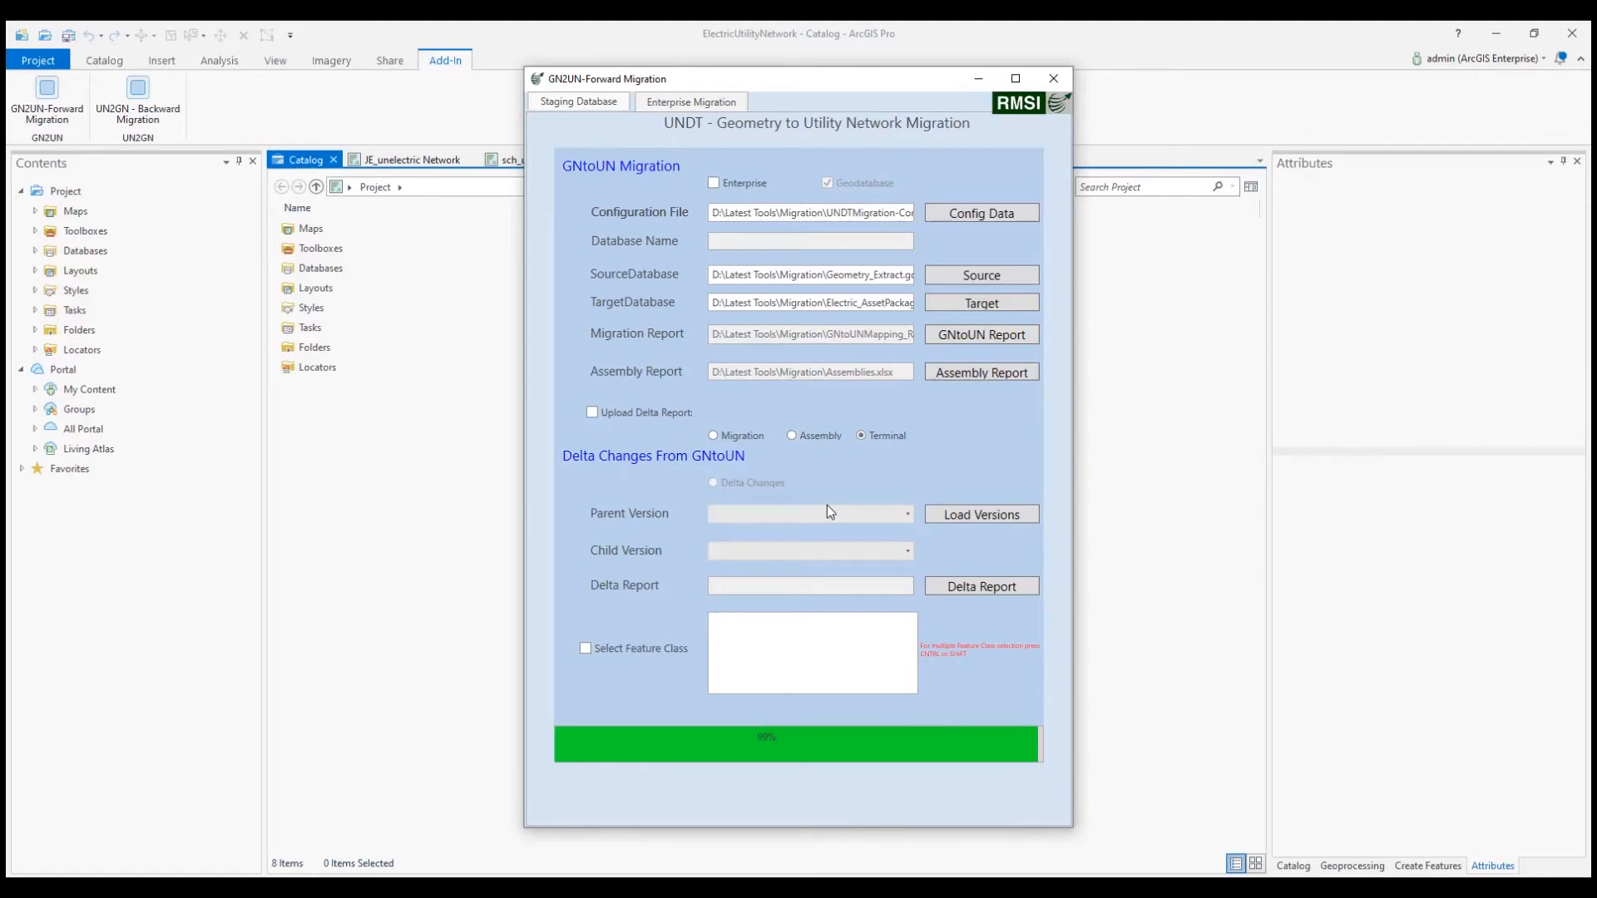
click(1051, 80)
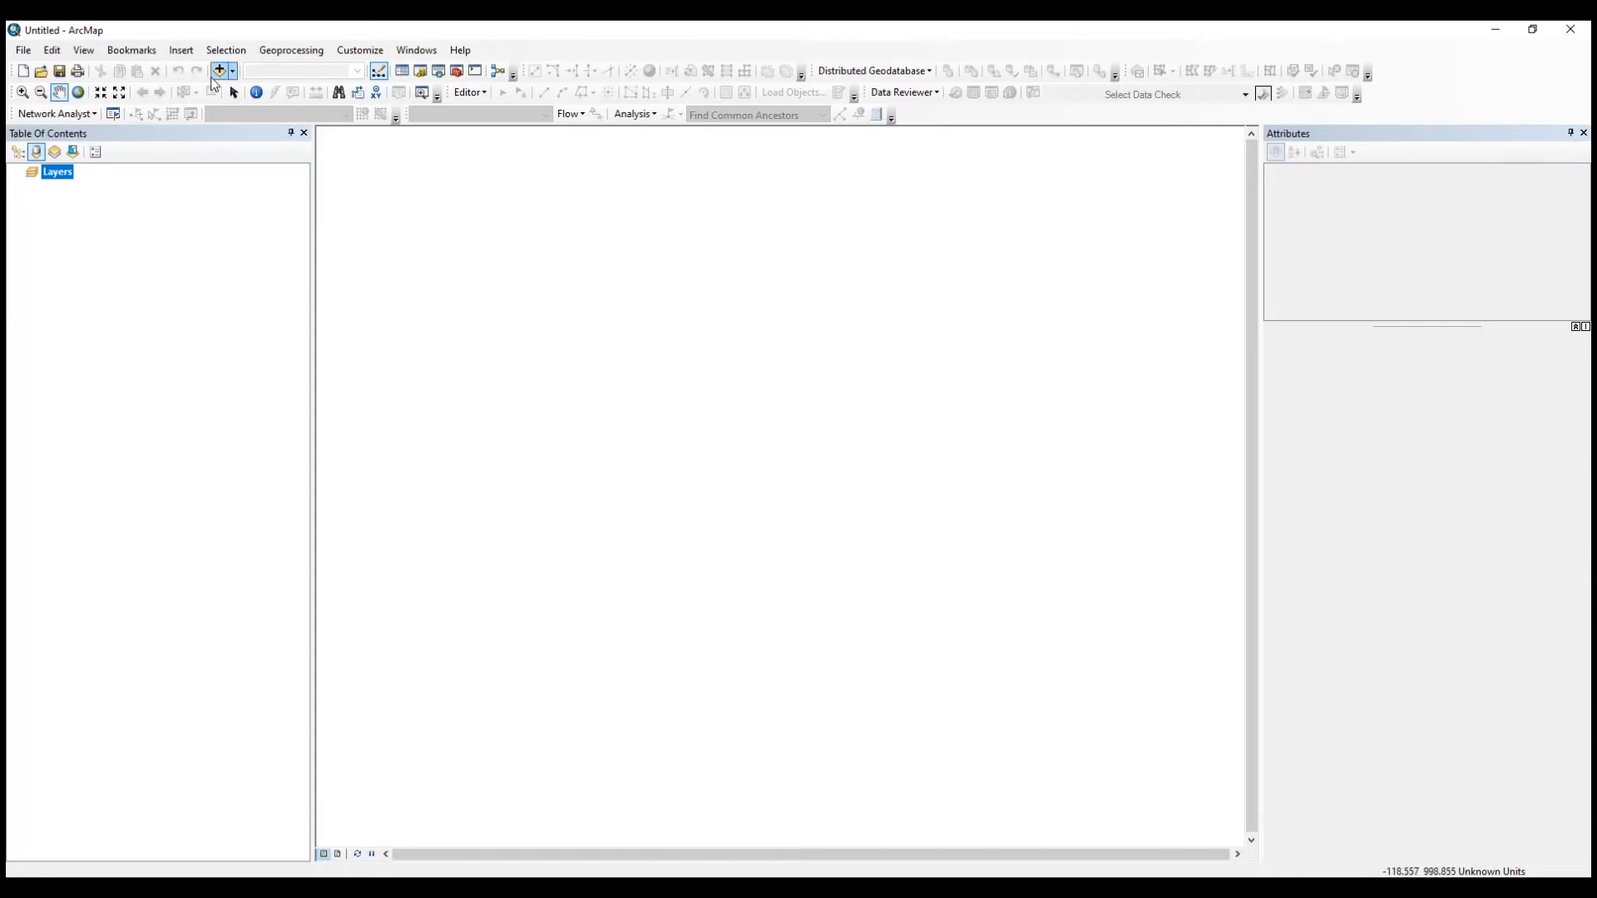
- In ArcMap, load the Utility Network and Geometry Network layers and set the Identify tool to use visible layers
click(218, 71)
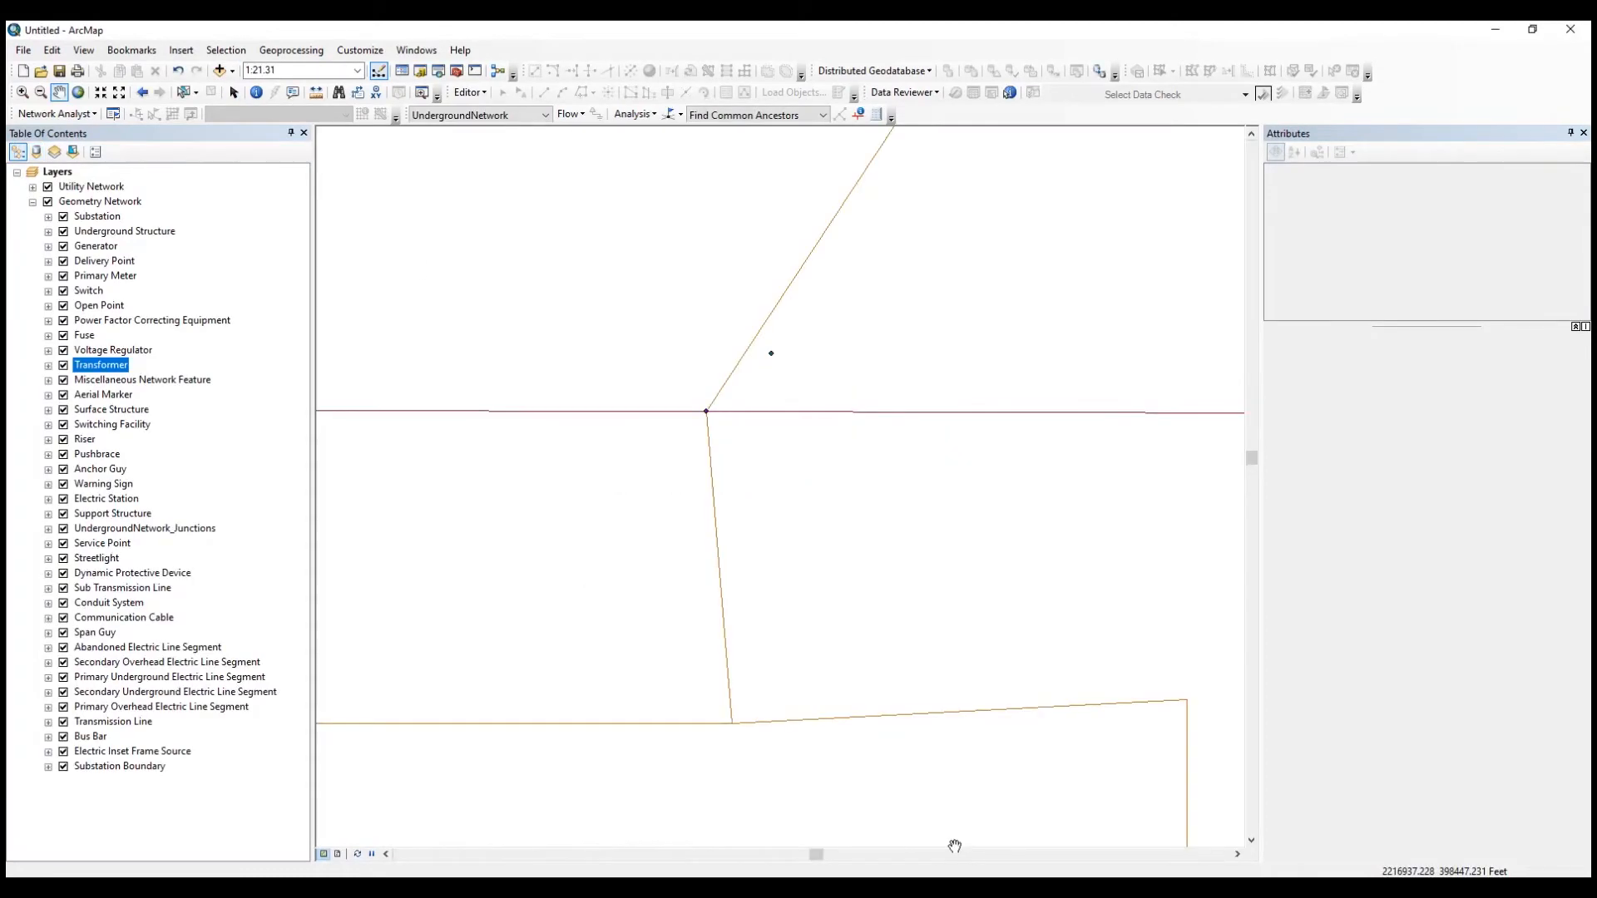
click(256, 92)
drag(682, 379, 729, 445)
click(529, 218)
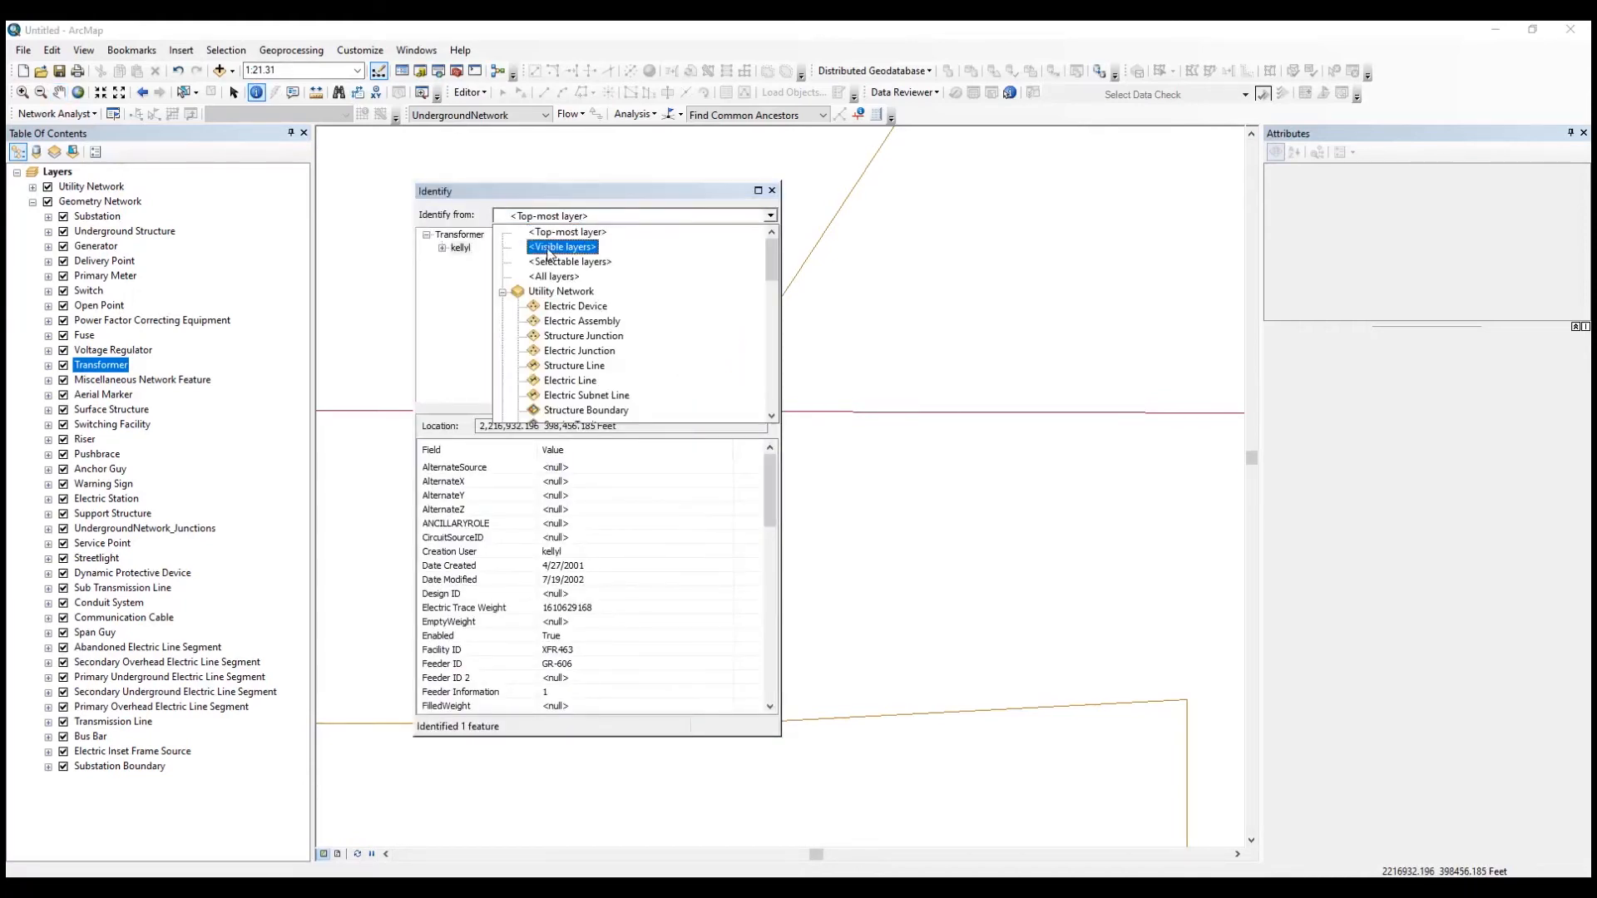
click(562, 247)
click(771, 191)
- Identify the Geometry Network features at the line junction and examine the transformer's attributes
drag(672, 376, 738, 437)
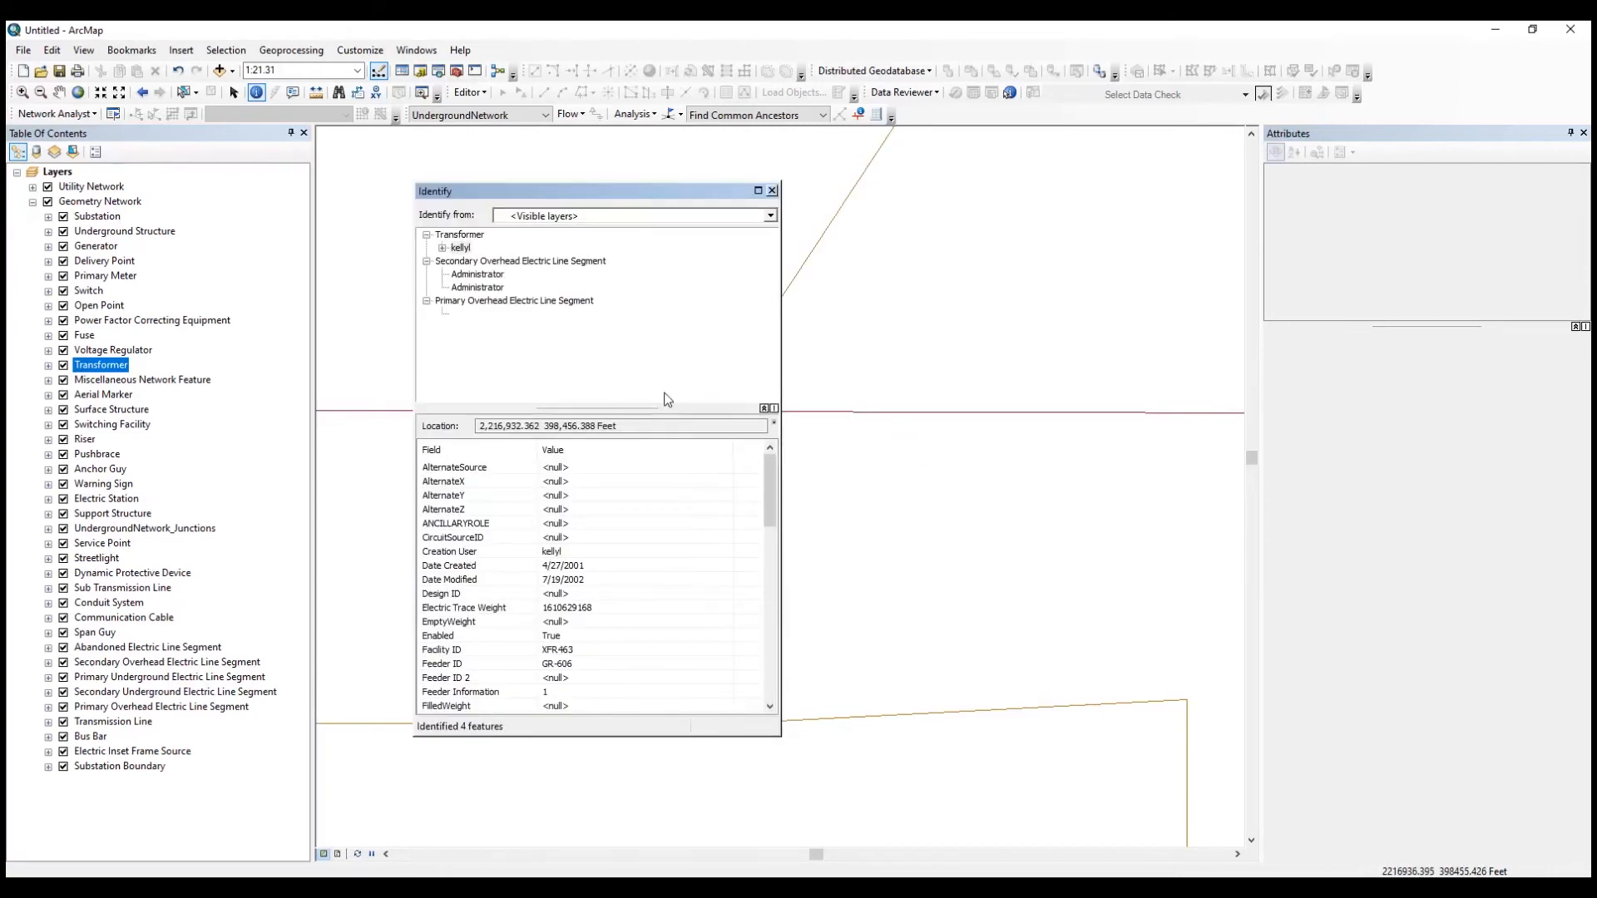
click(463, 248)
click(98, 201)
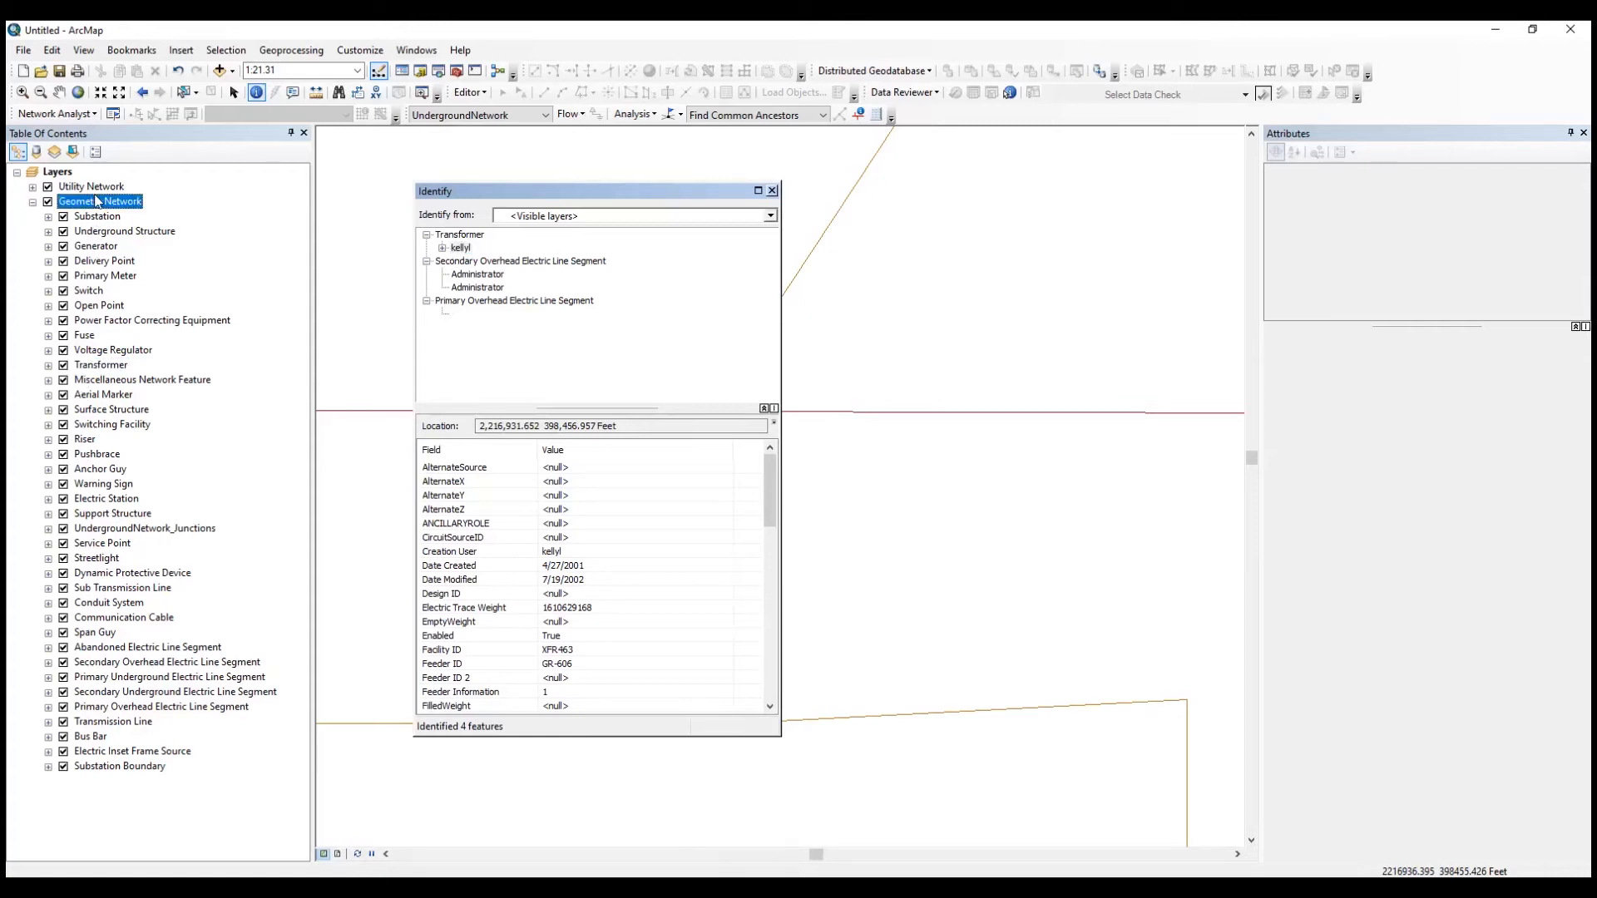
click(771, 191)
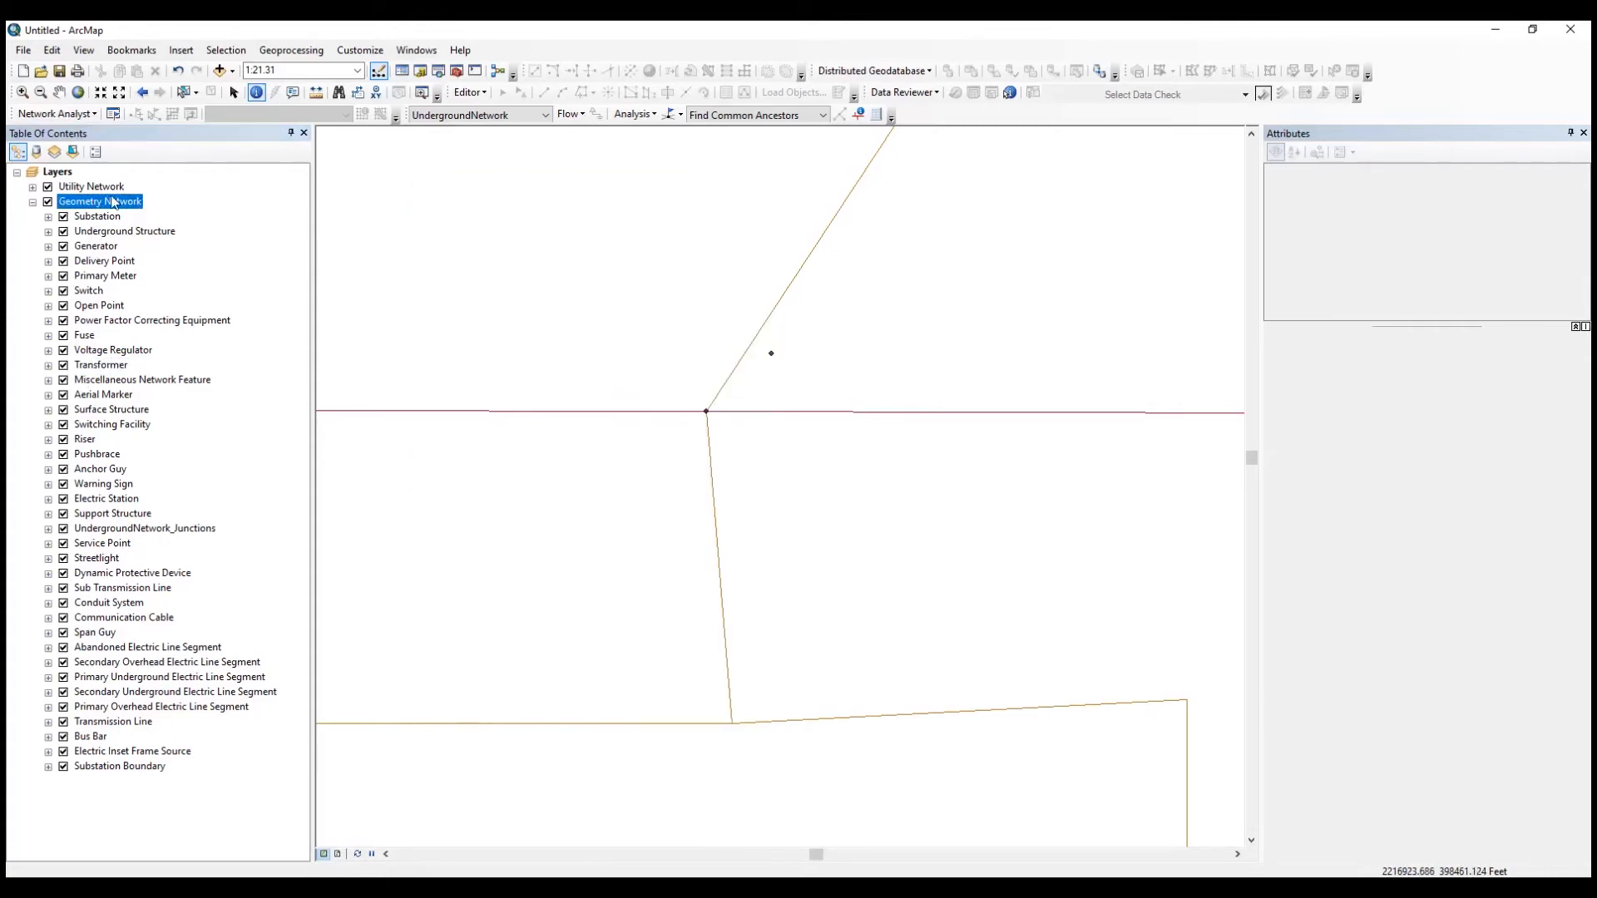
- Expand the Utility Network group, hide the Geometry Network group and identify the utility network features at the same junction
click(32, 187)
ctrl+click(63, 202)
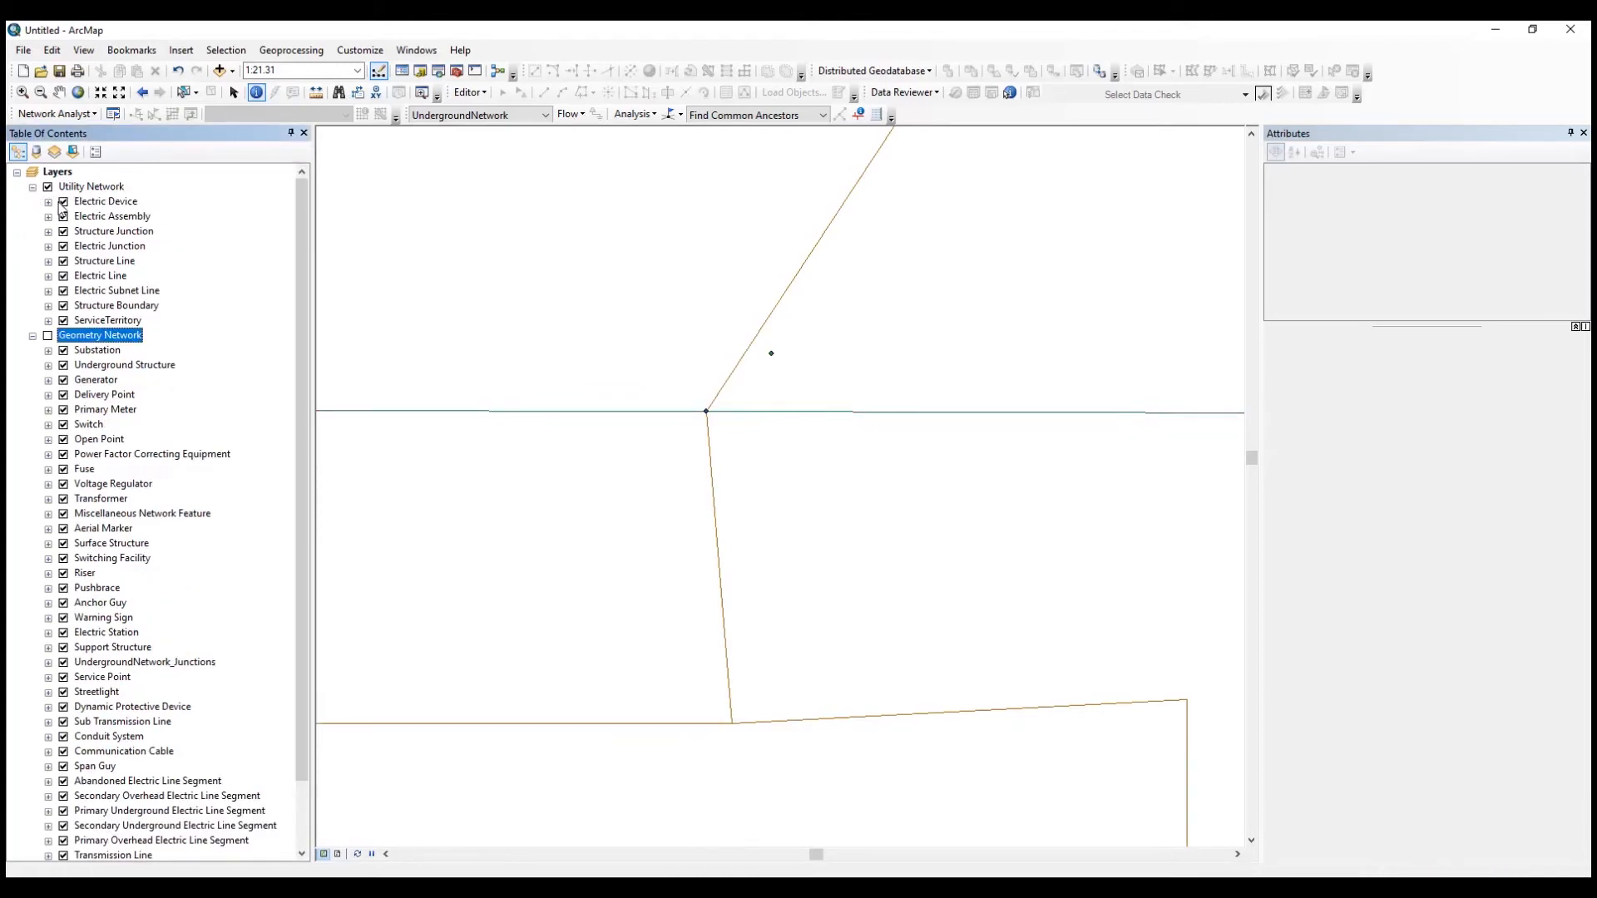
drag(637, 371, 790, 454)
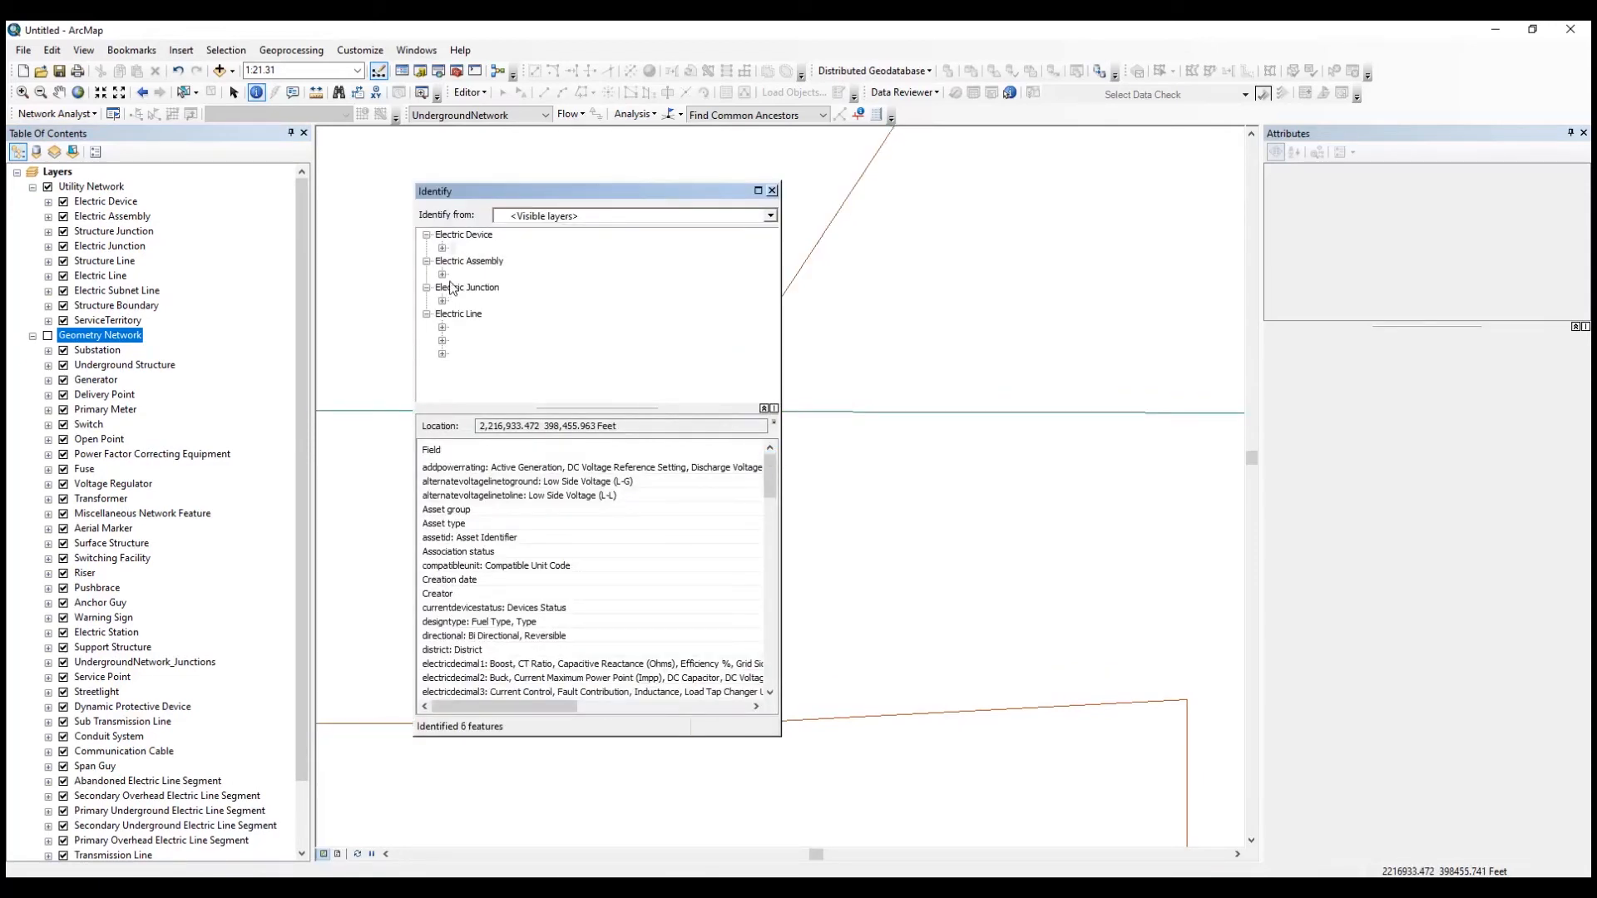
- Examine the asset group and asset type of the identified electric device, assembly and junction features
click(453, 248)
click(621, 707)
click(705, 510)
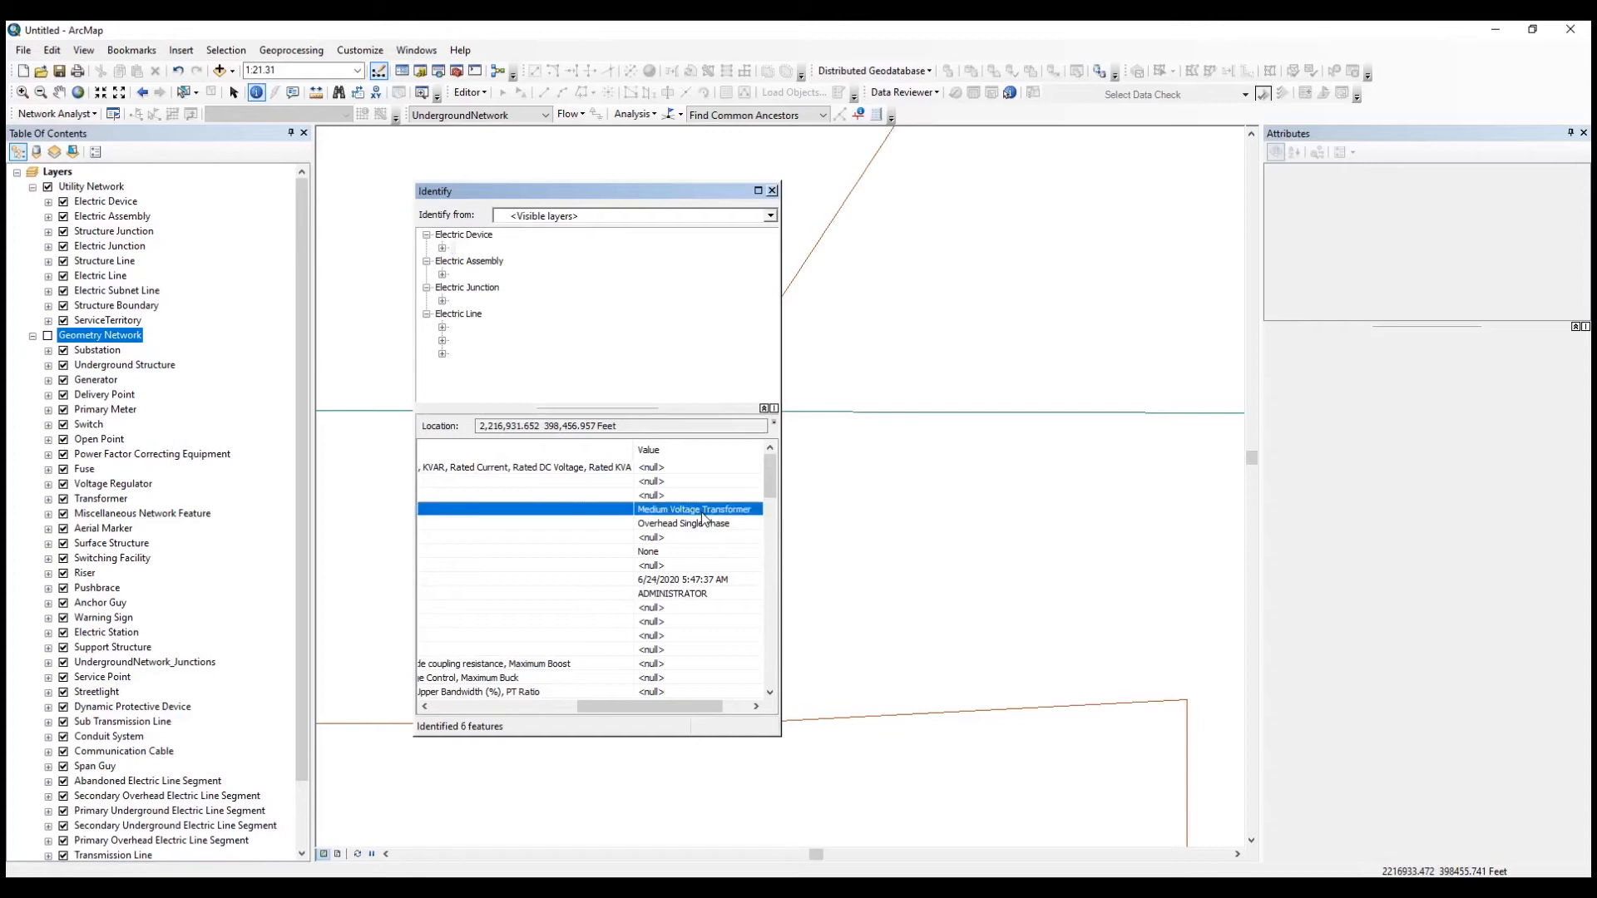
click(455, 272)
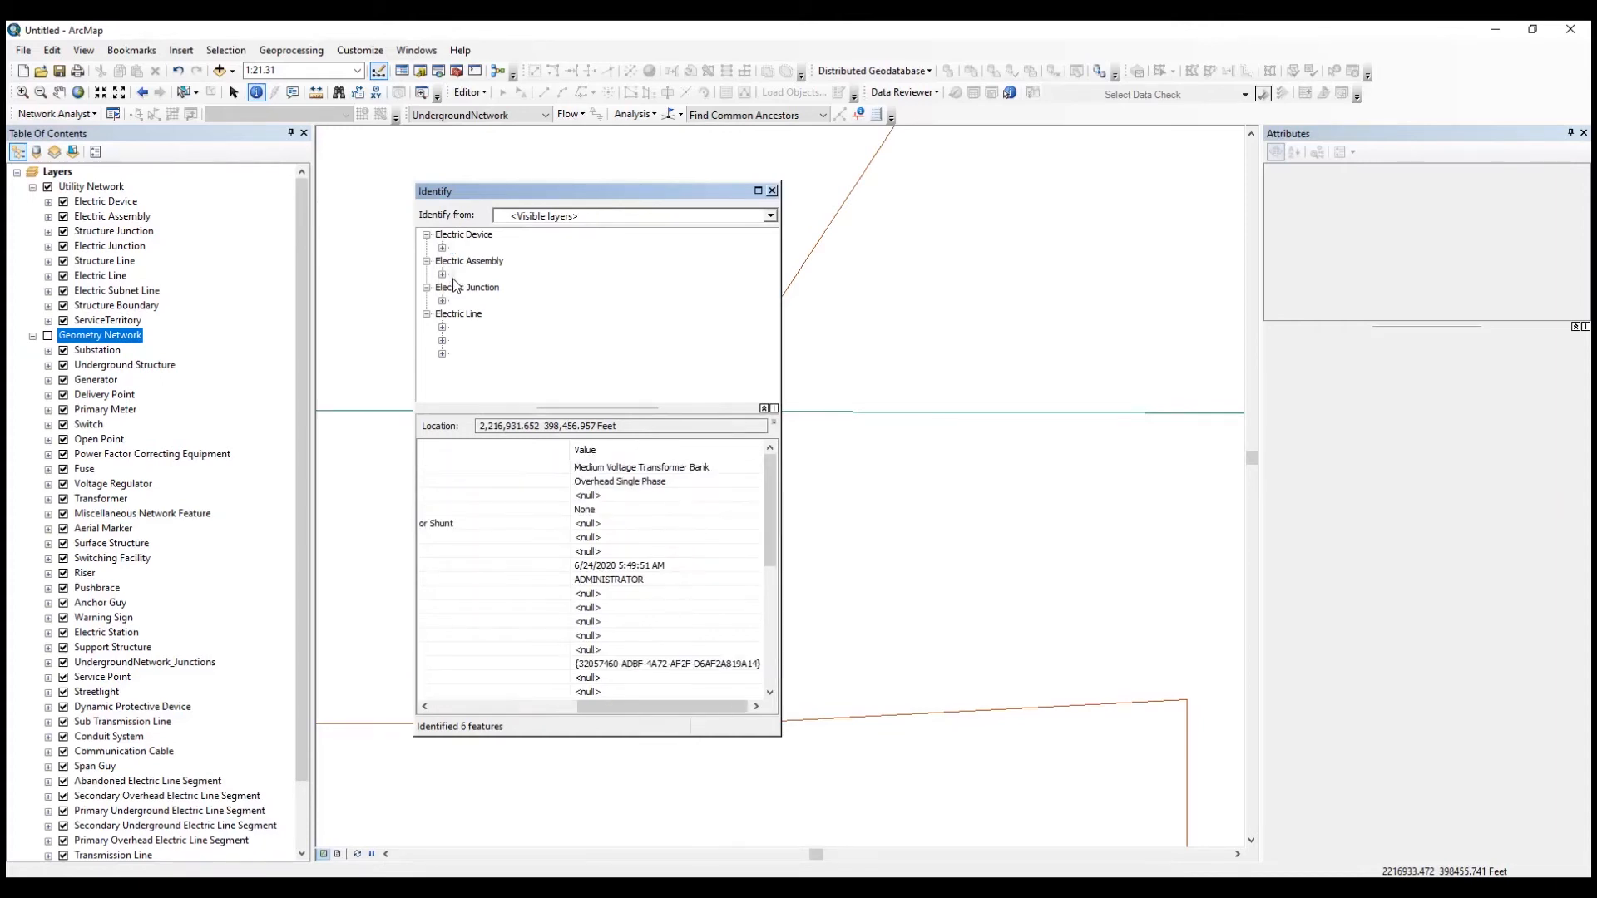
click(652, 470)
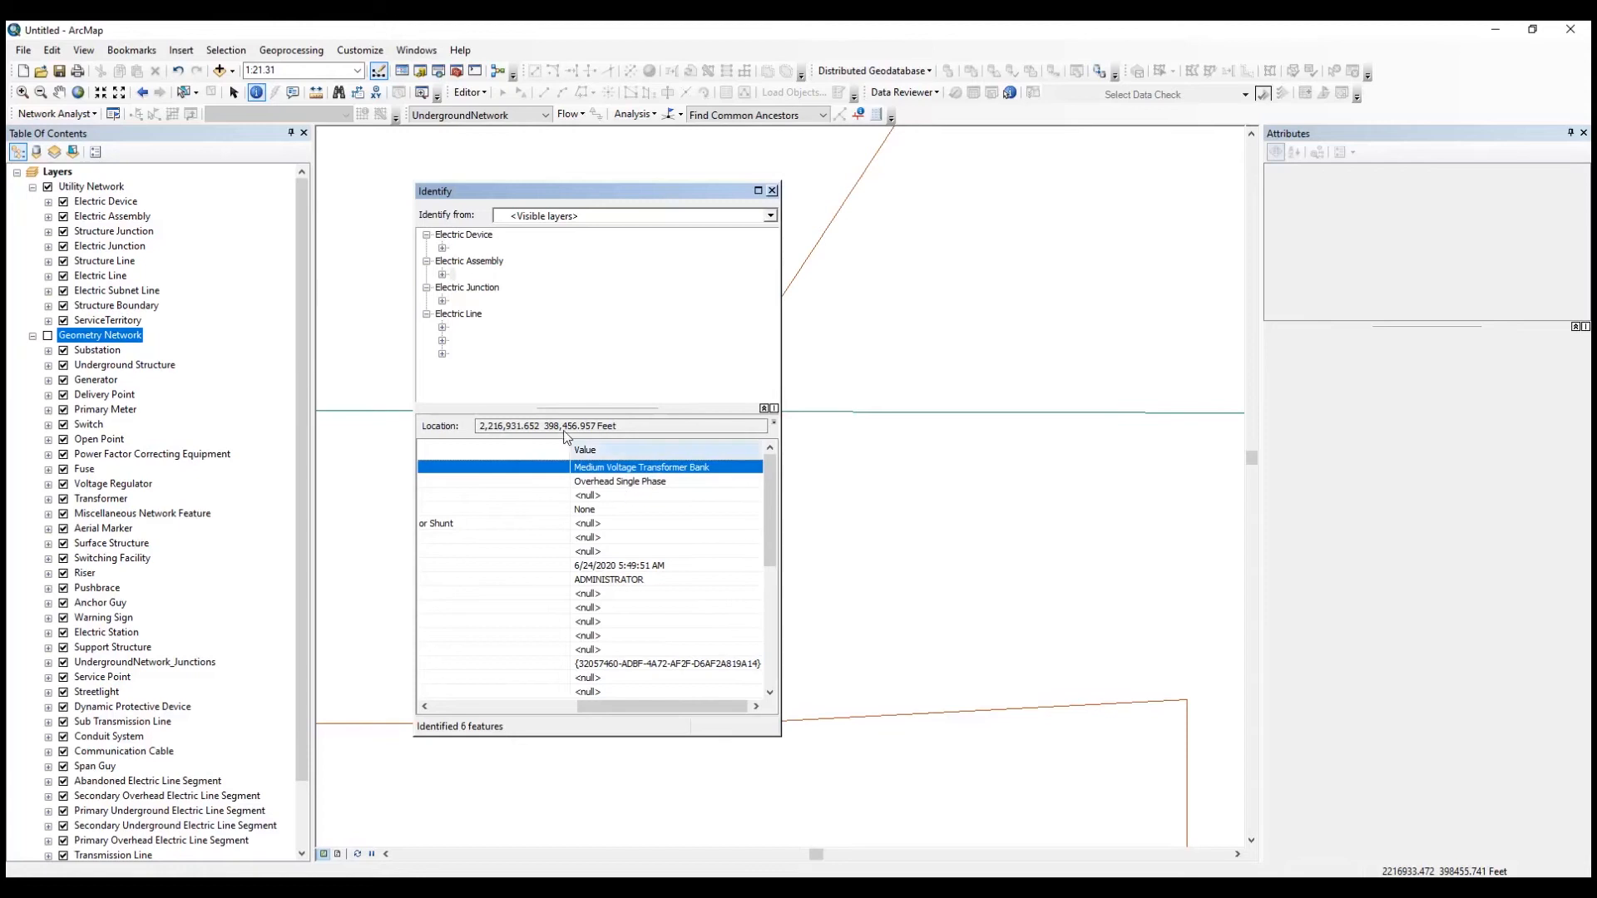
click(472, 313)
click(625, 484)
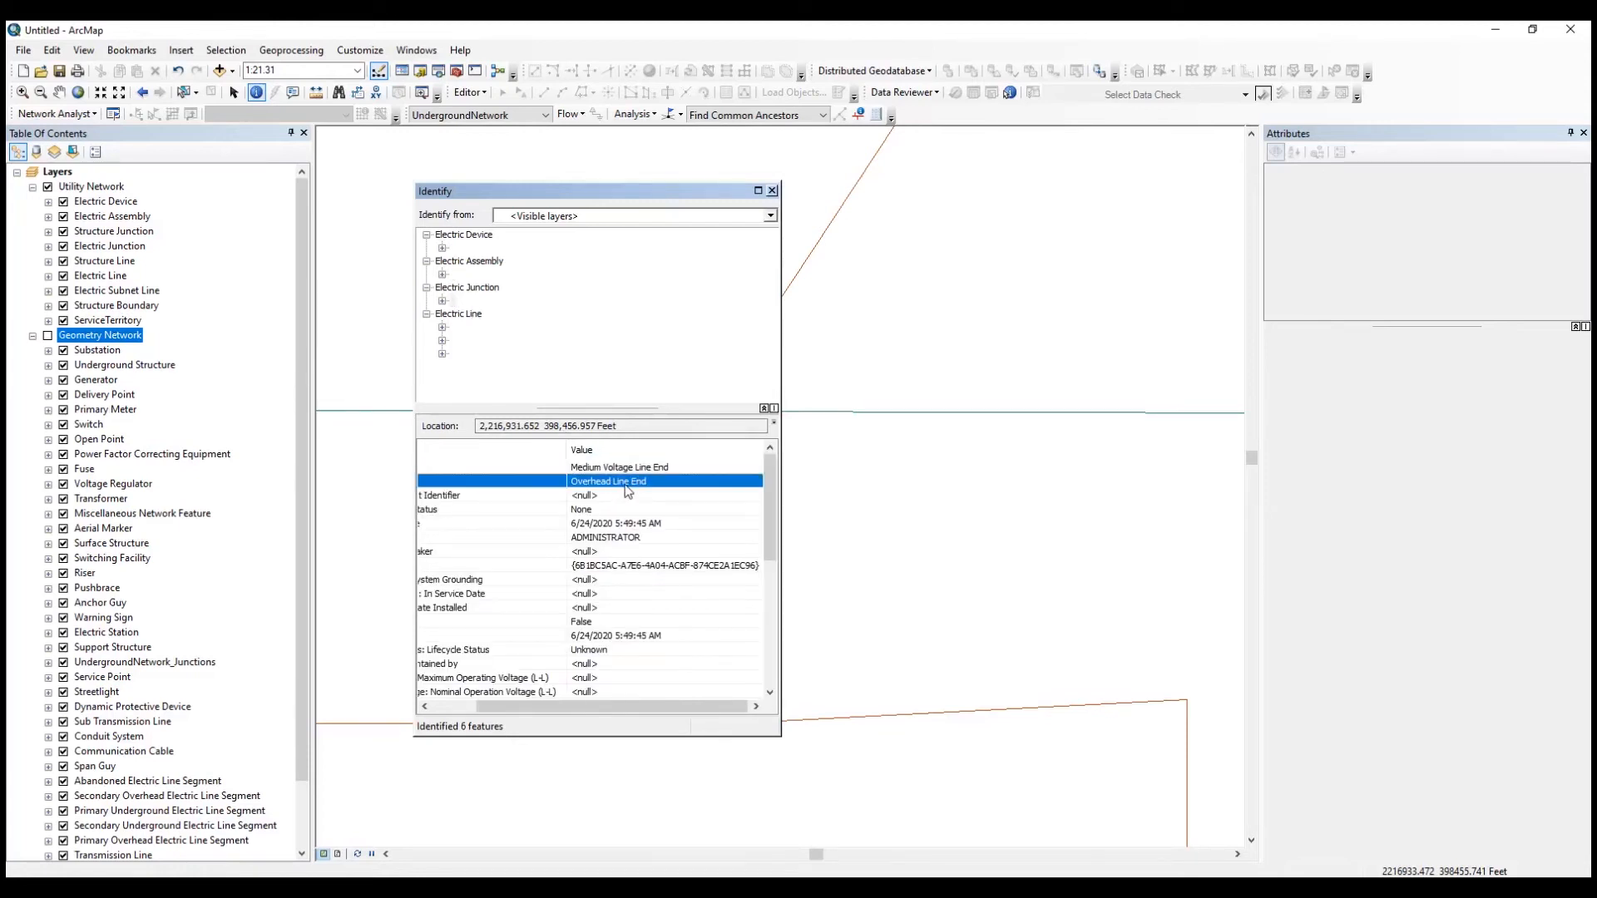
- Examine the asset group and asset type of the first and last identified electric line features
click(457, 330)
click(457, 329)
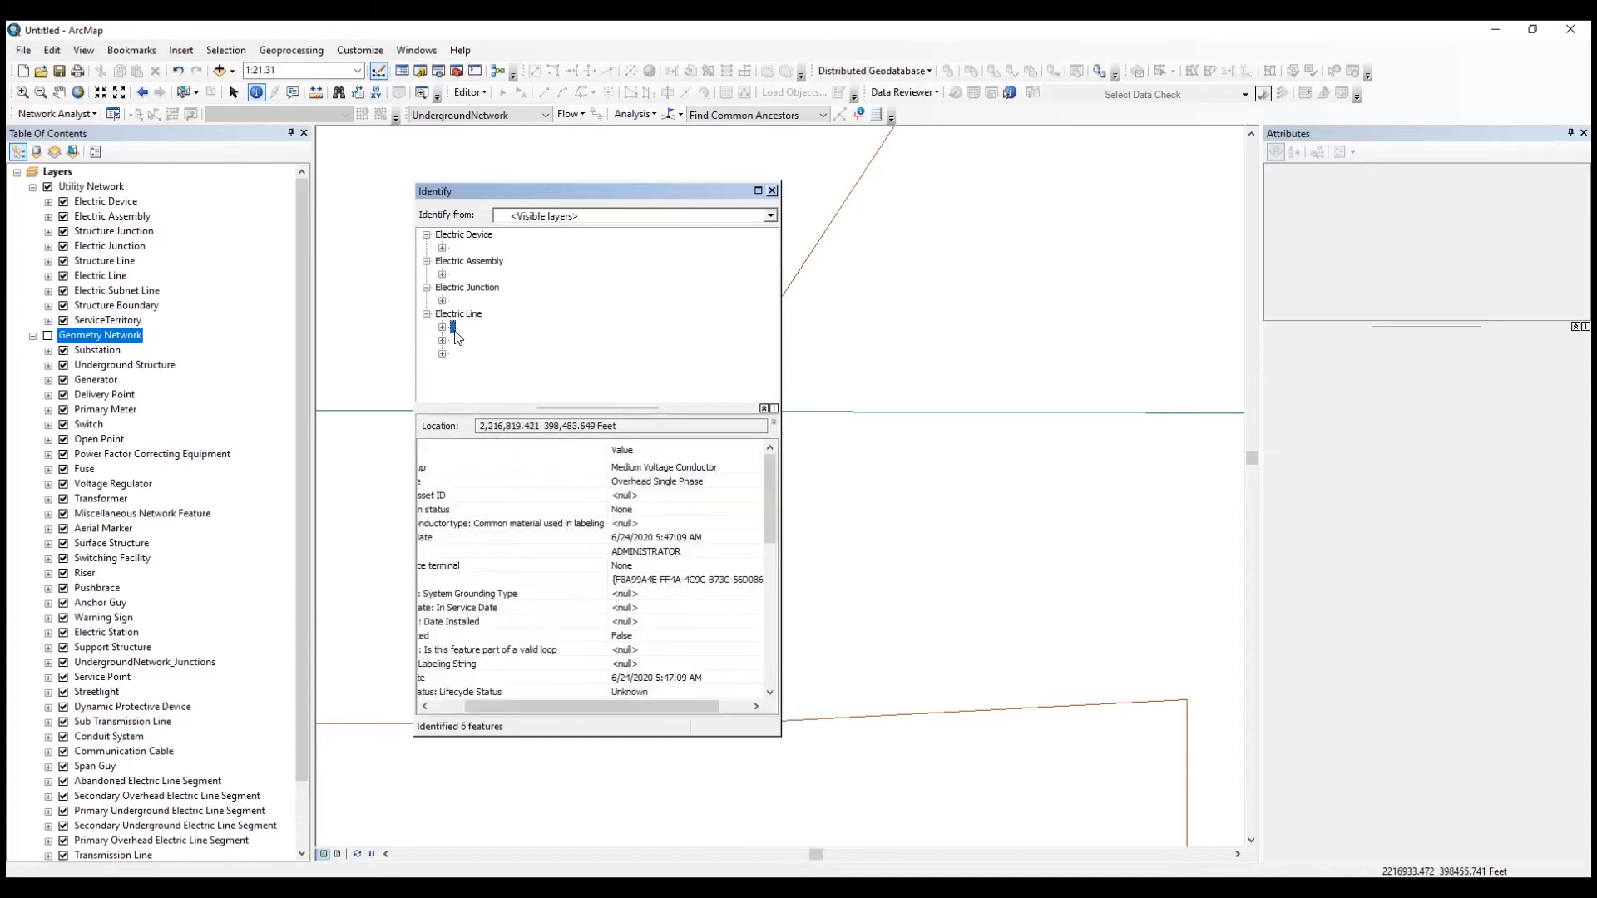
click(668, 483)
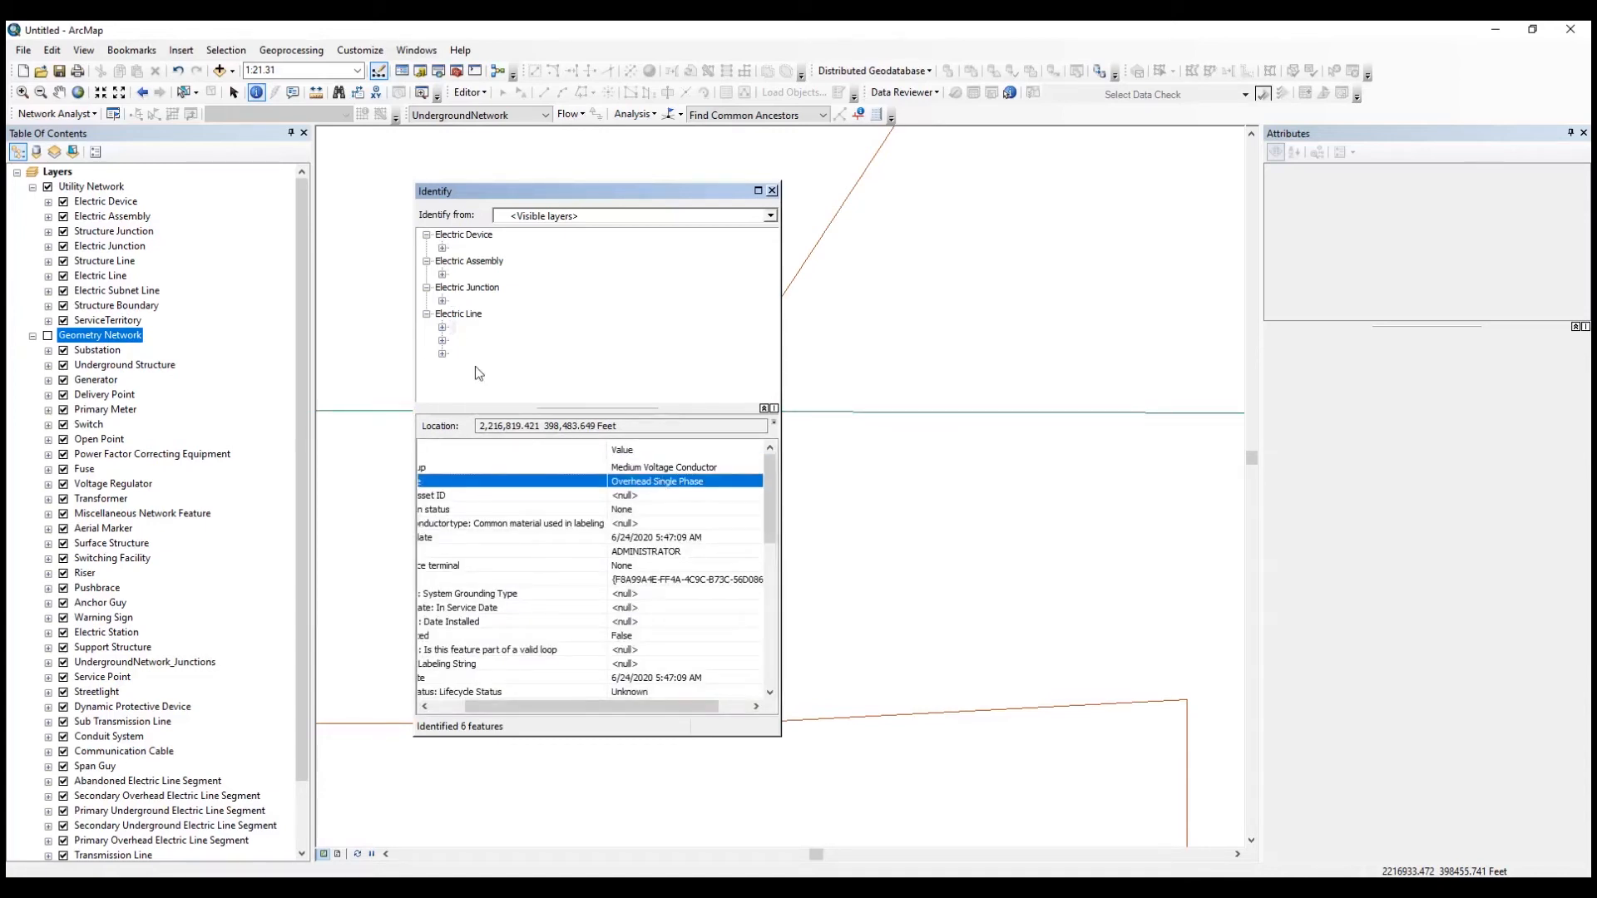
click(454, 352)
click(659, 468)
click(645, 482)
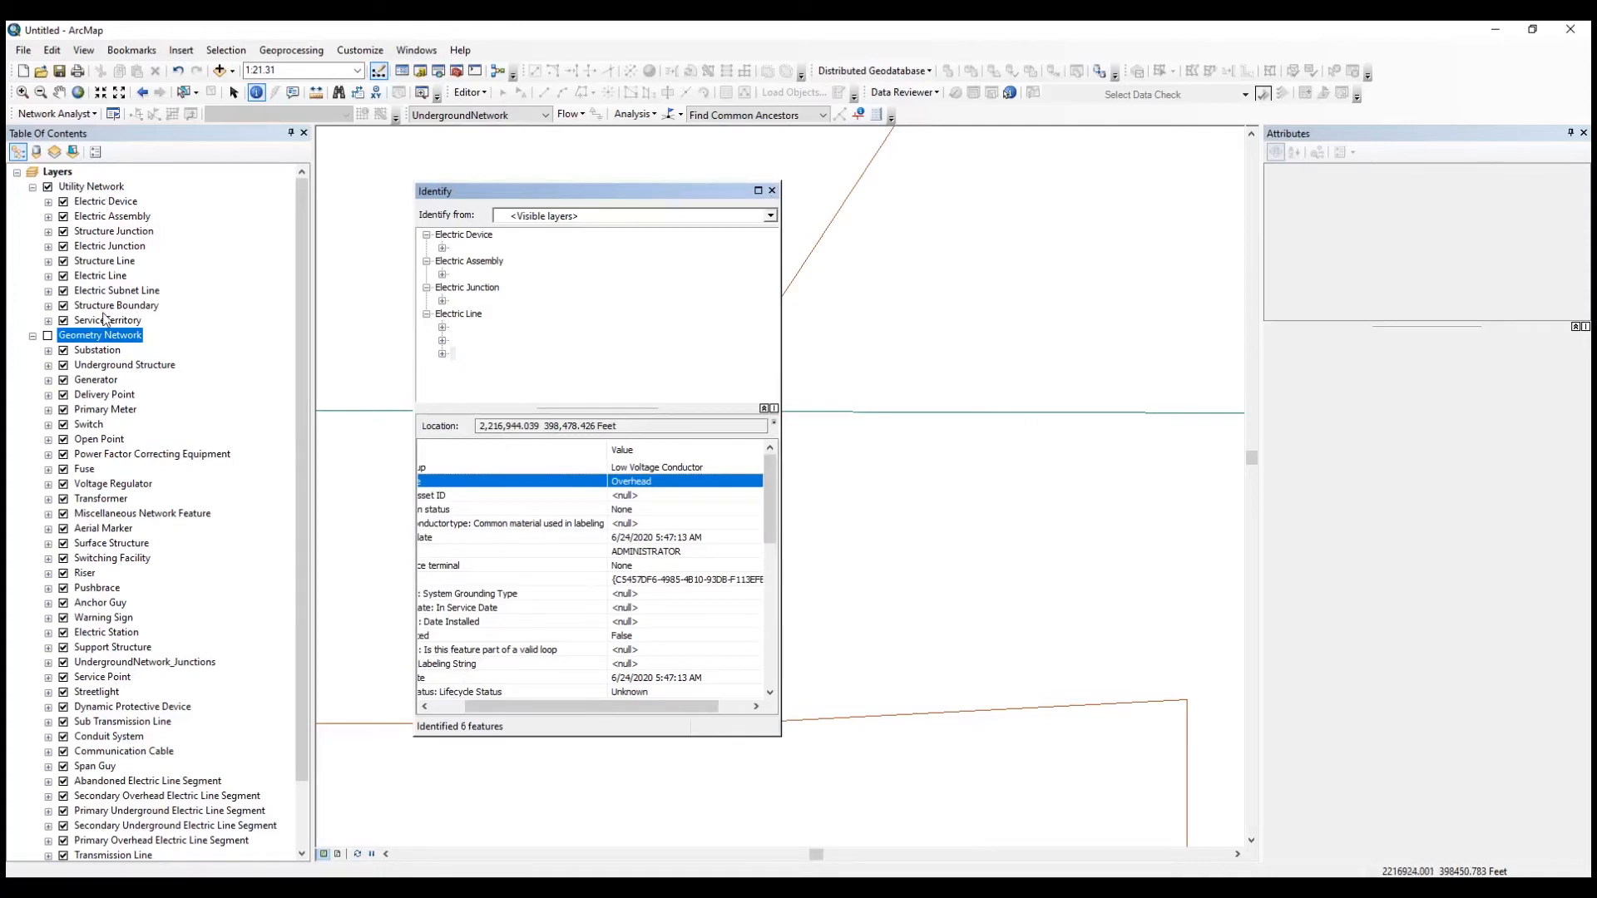
- List the layers by source and open the C_Associations table, placing it over the Identify window
click(37, 153)
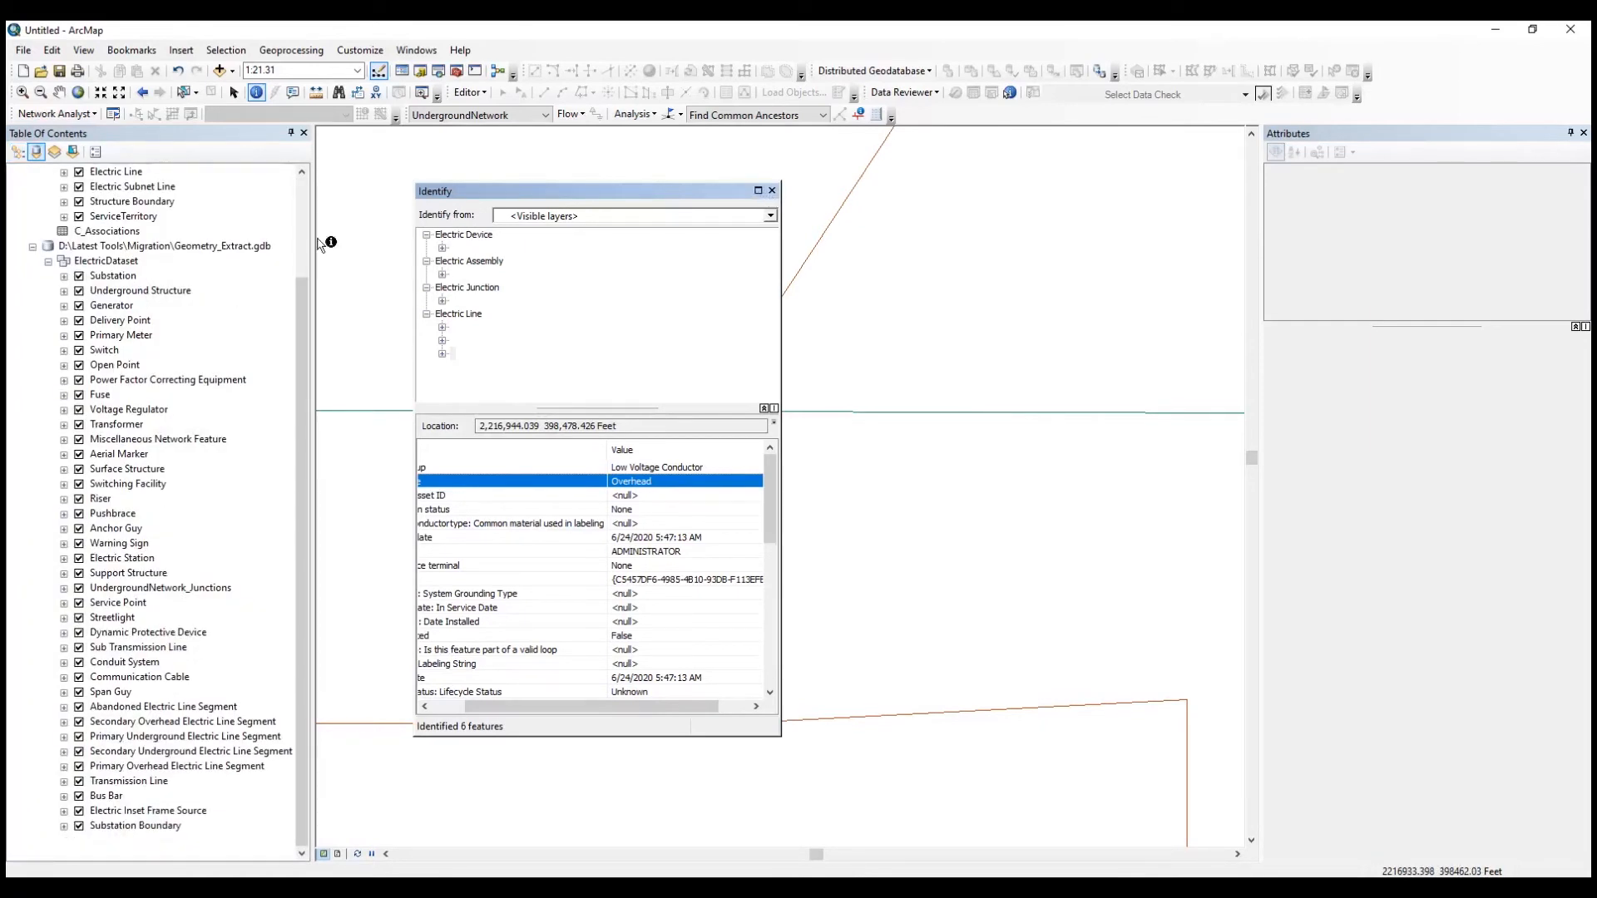
click(100, 231)
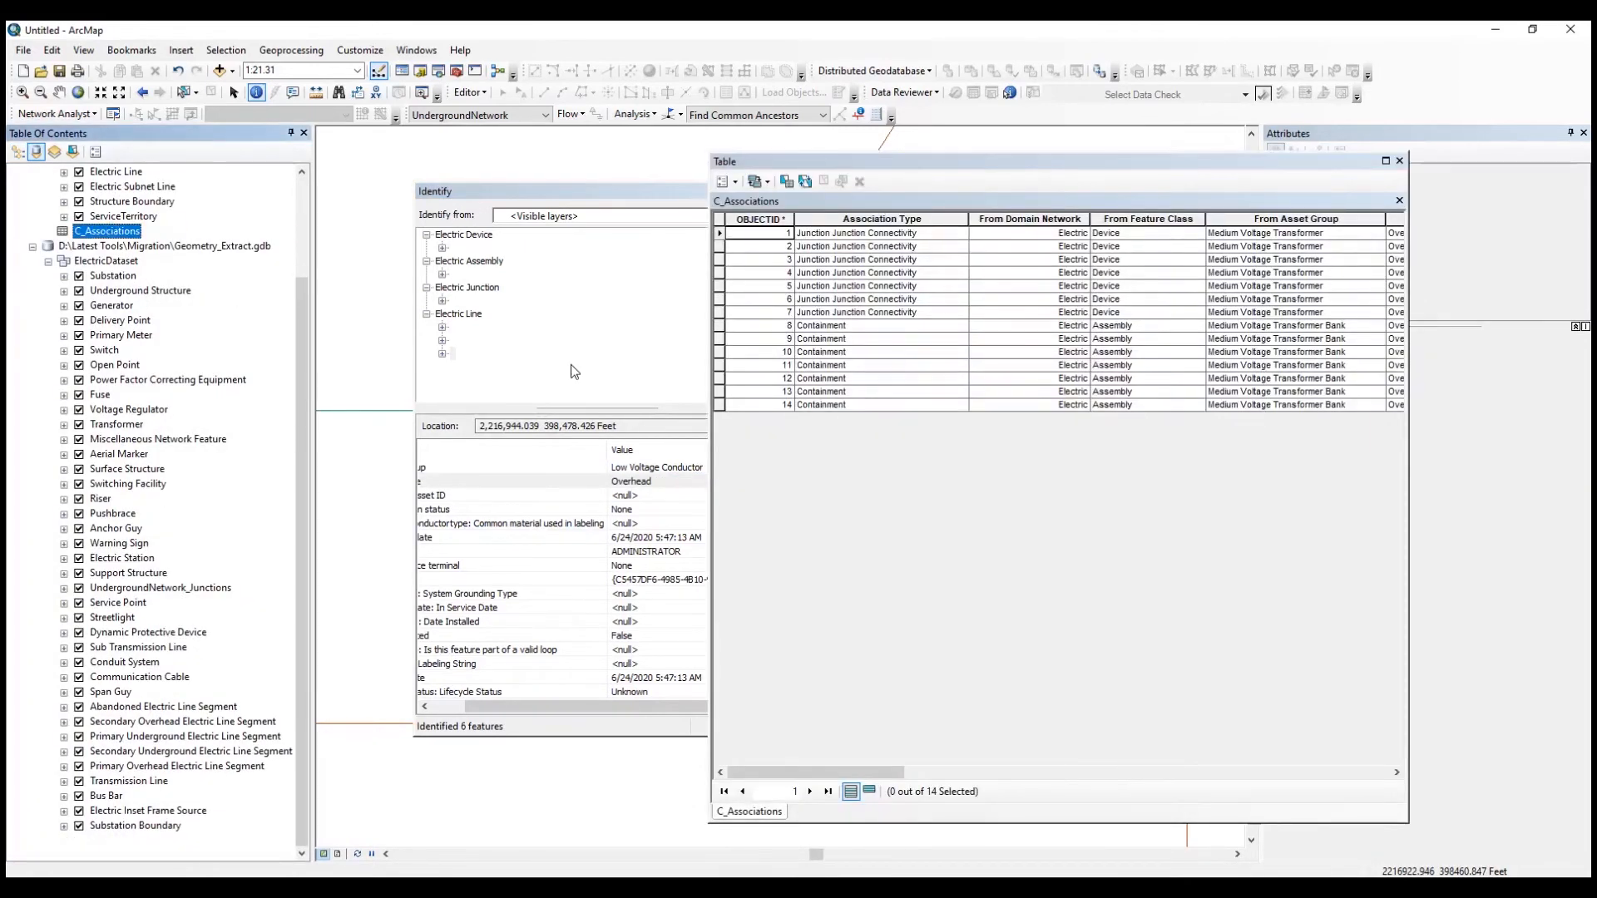
click(913, 338)
drag(845, 163, 567, 152)
- Examine the Junction Junction Connectivity records in C_Associations, from the association type across to the From Terminal and To Asset Group fields
click(768, 289)
key(Tab)
key(Tab)
key(Tab)
key(Tab)
click(711, 252)
key(Tab)
key(Tab)
key(Tab)
key(Tab)
key(Tab)
key(Tab)
click(1069, 275)
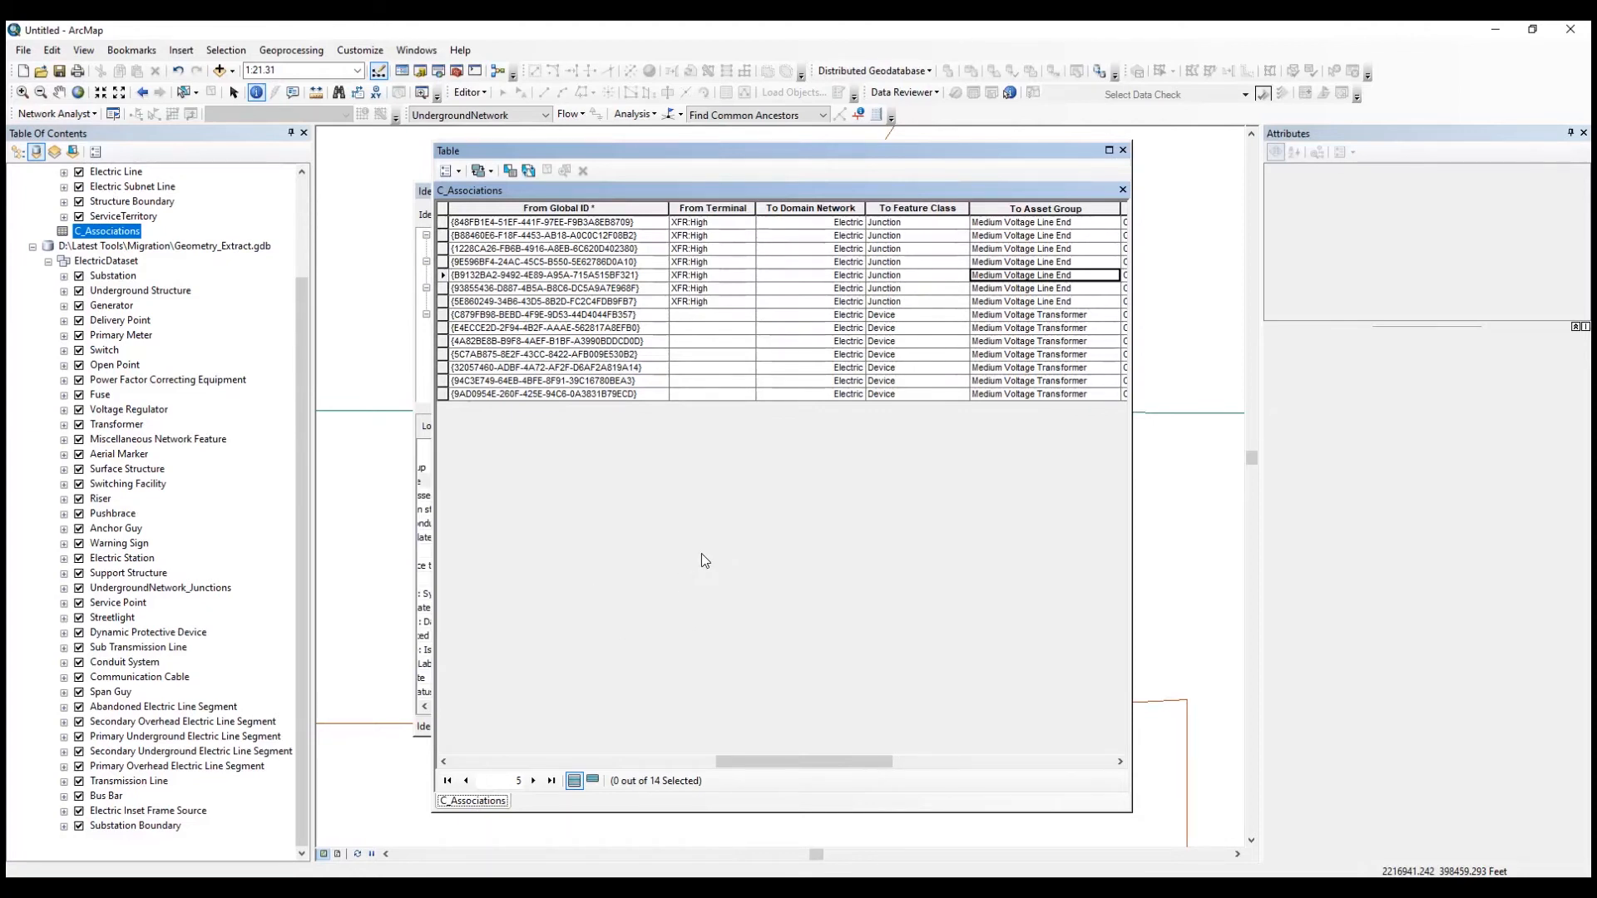
- Examine the Containment records in C_Associations, following their From Asset Group and Asset Type through to the To Asset Group
key(Home)
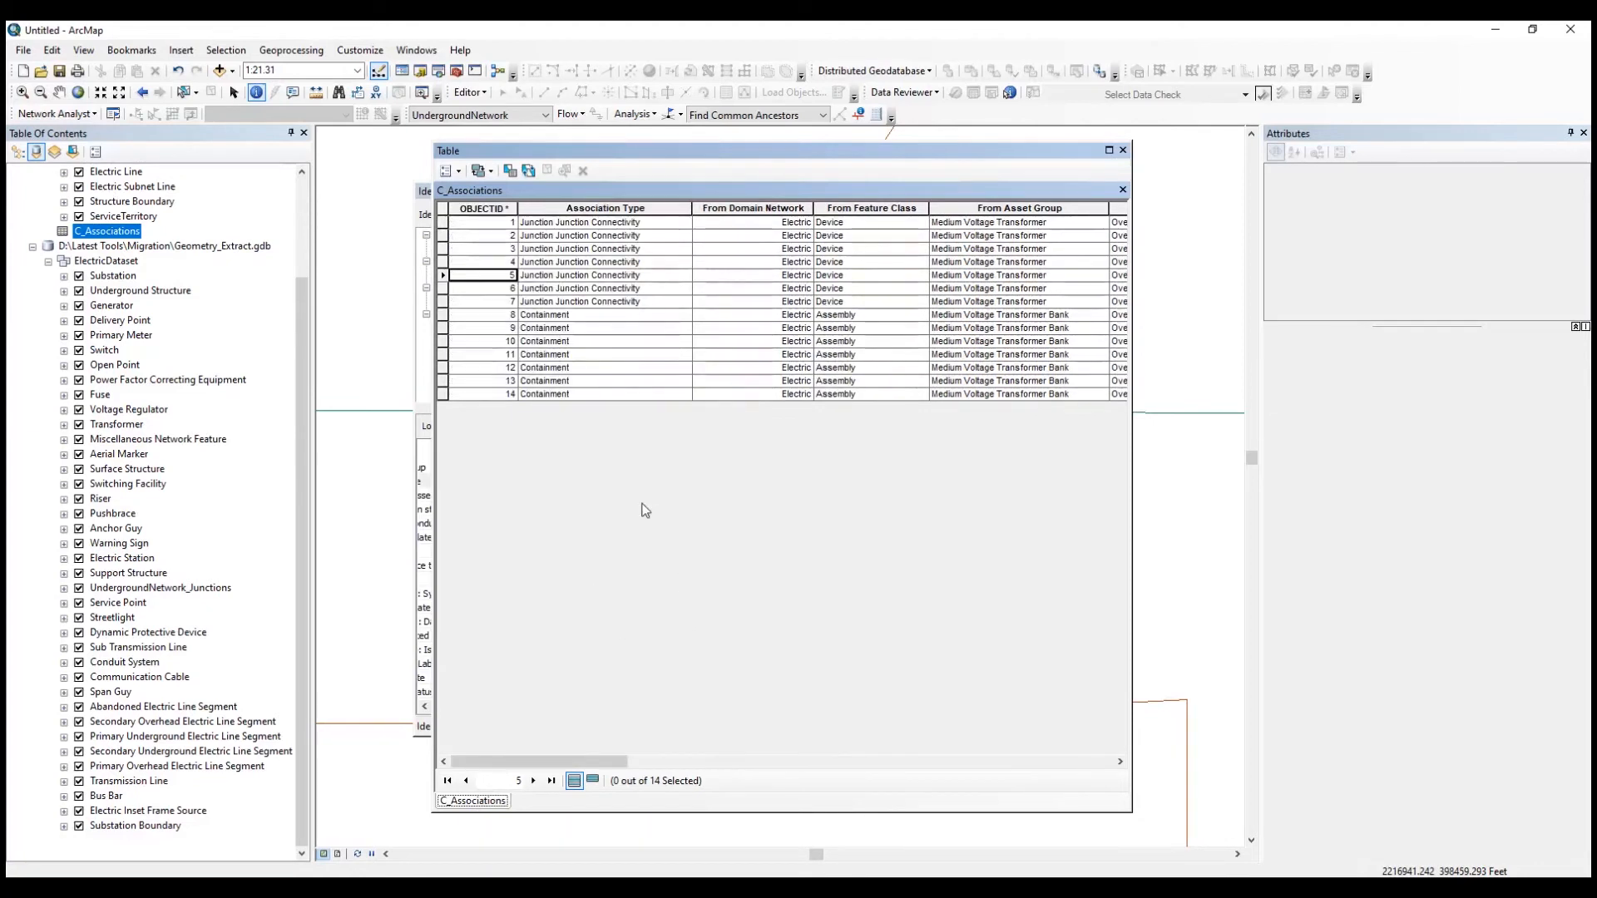
click(596, 342)
click(1073, 343)
key(Right)
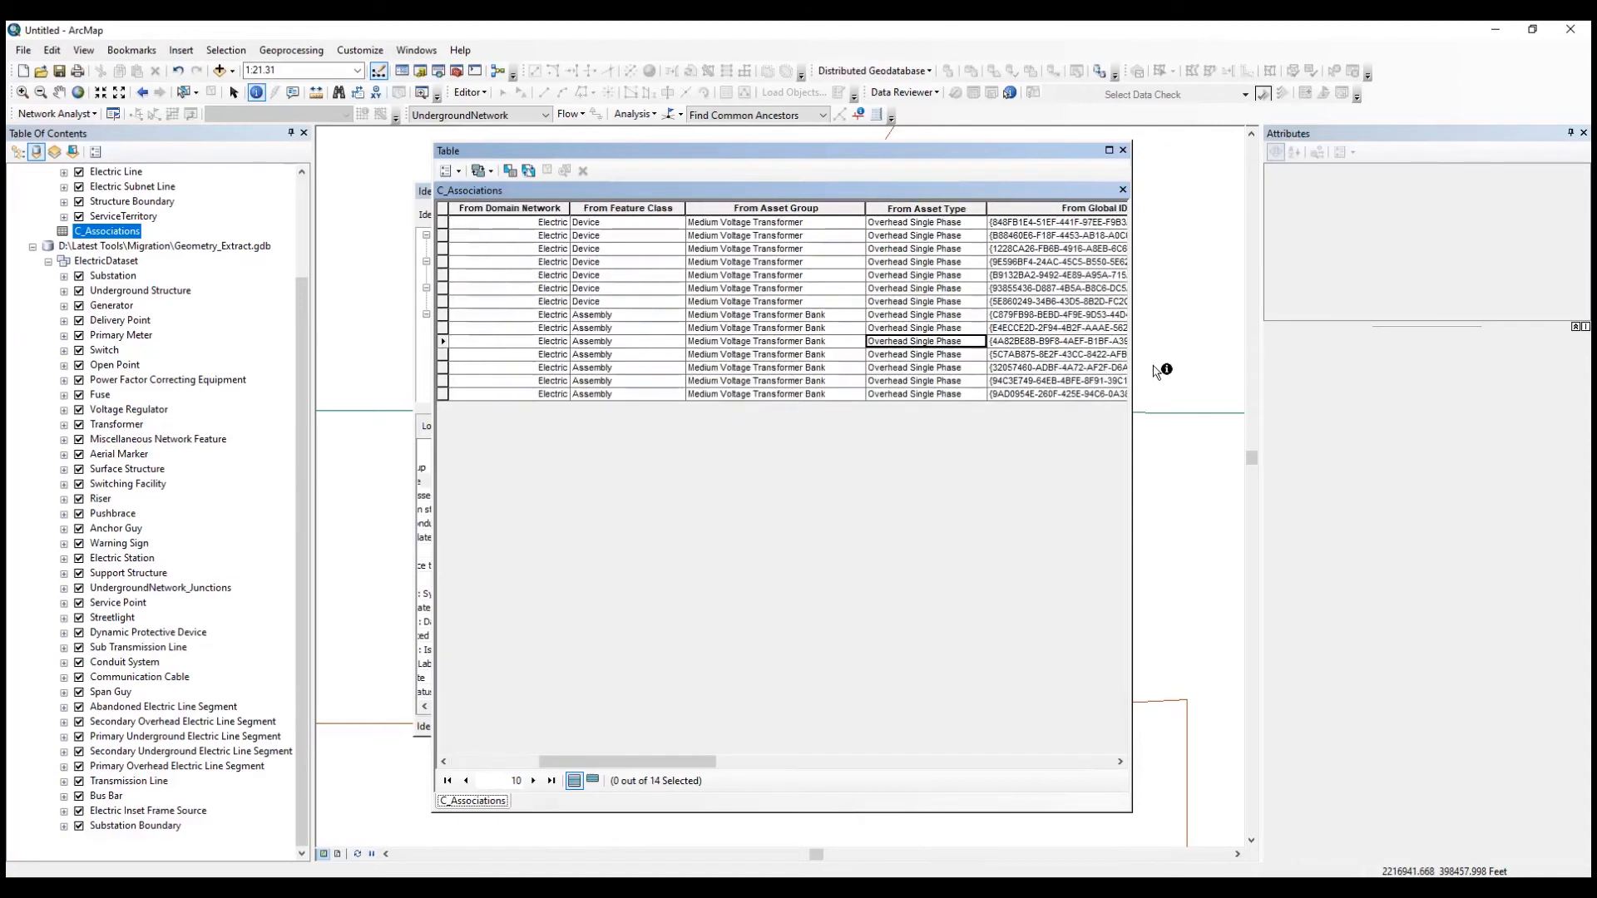
key(Right)
key(Right)
key(Right)
key(Right)
key(Right)
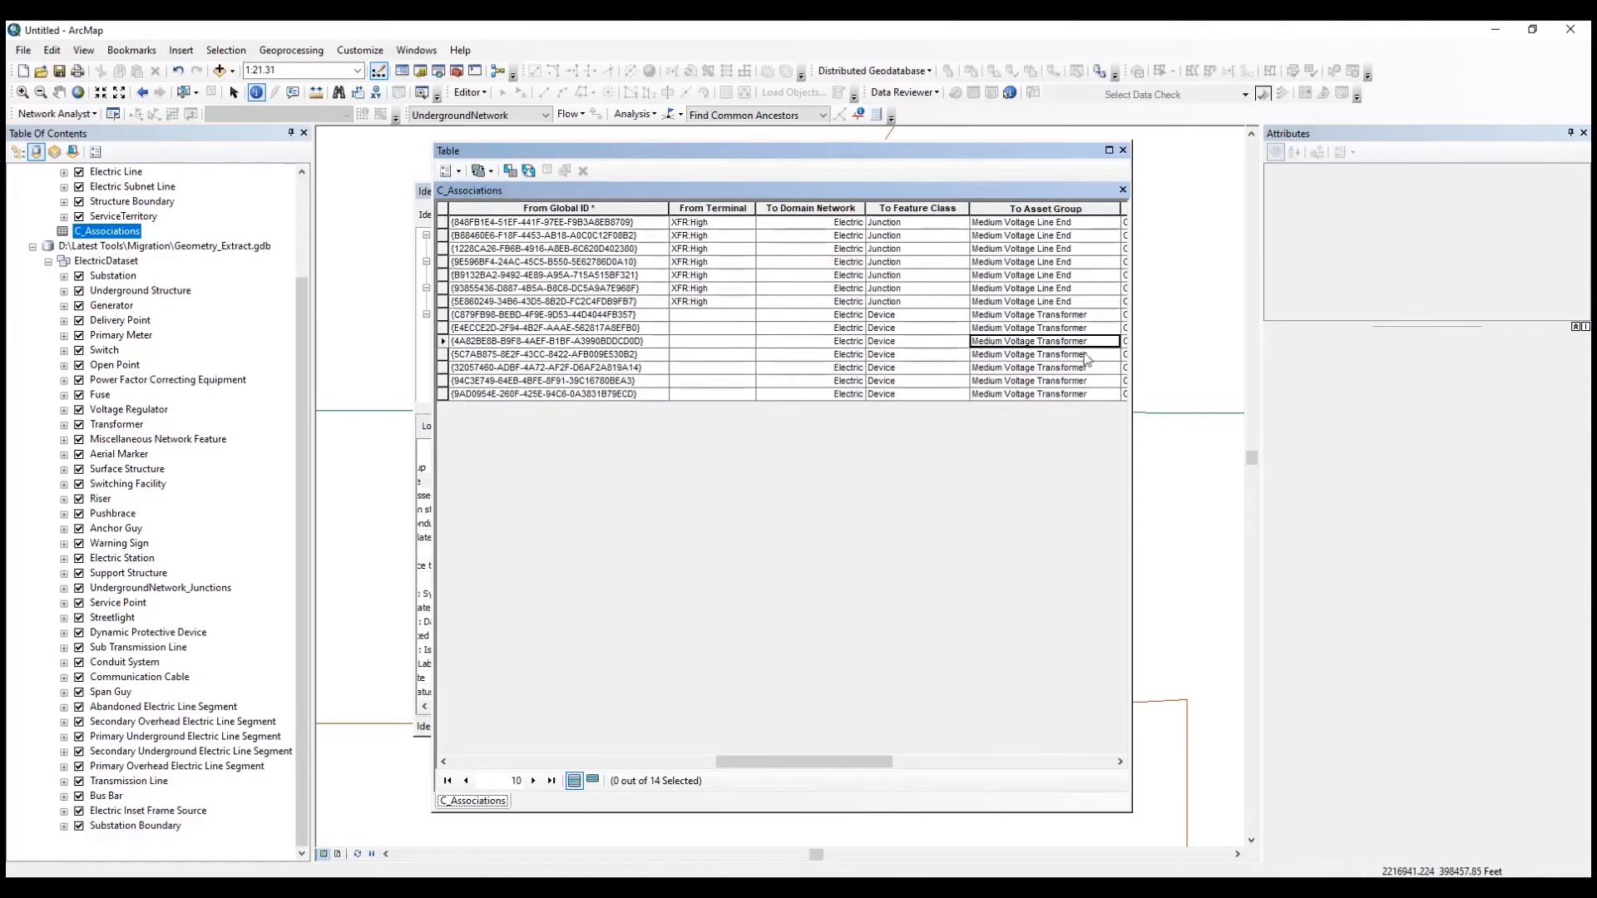
key(Right)
key(Up)
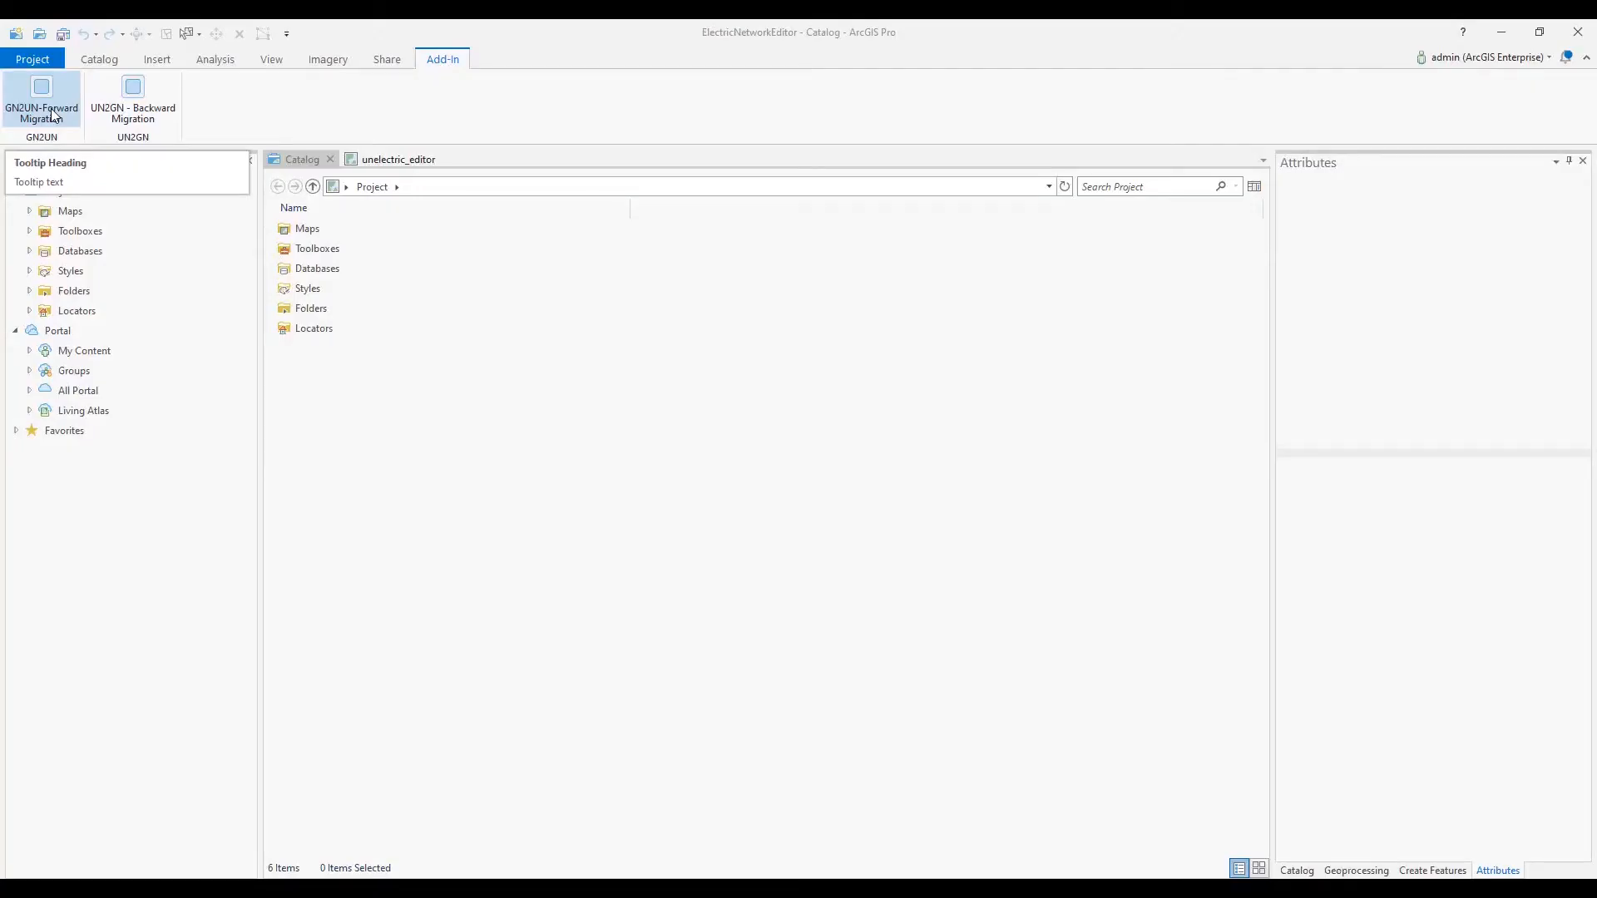
- In ArcGIS Pro, open the enterprise section of GN2UN-Forward Migration and convert Electric_AssetPackage.gdb to JSON
click(52, 115)
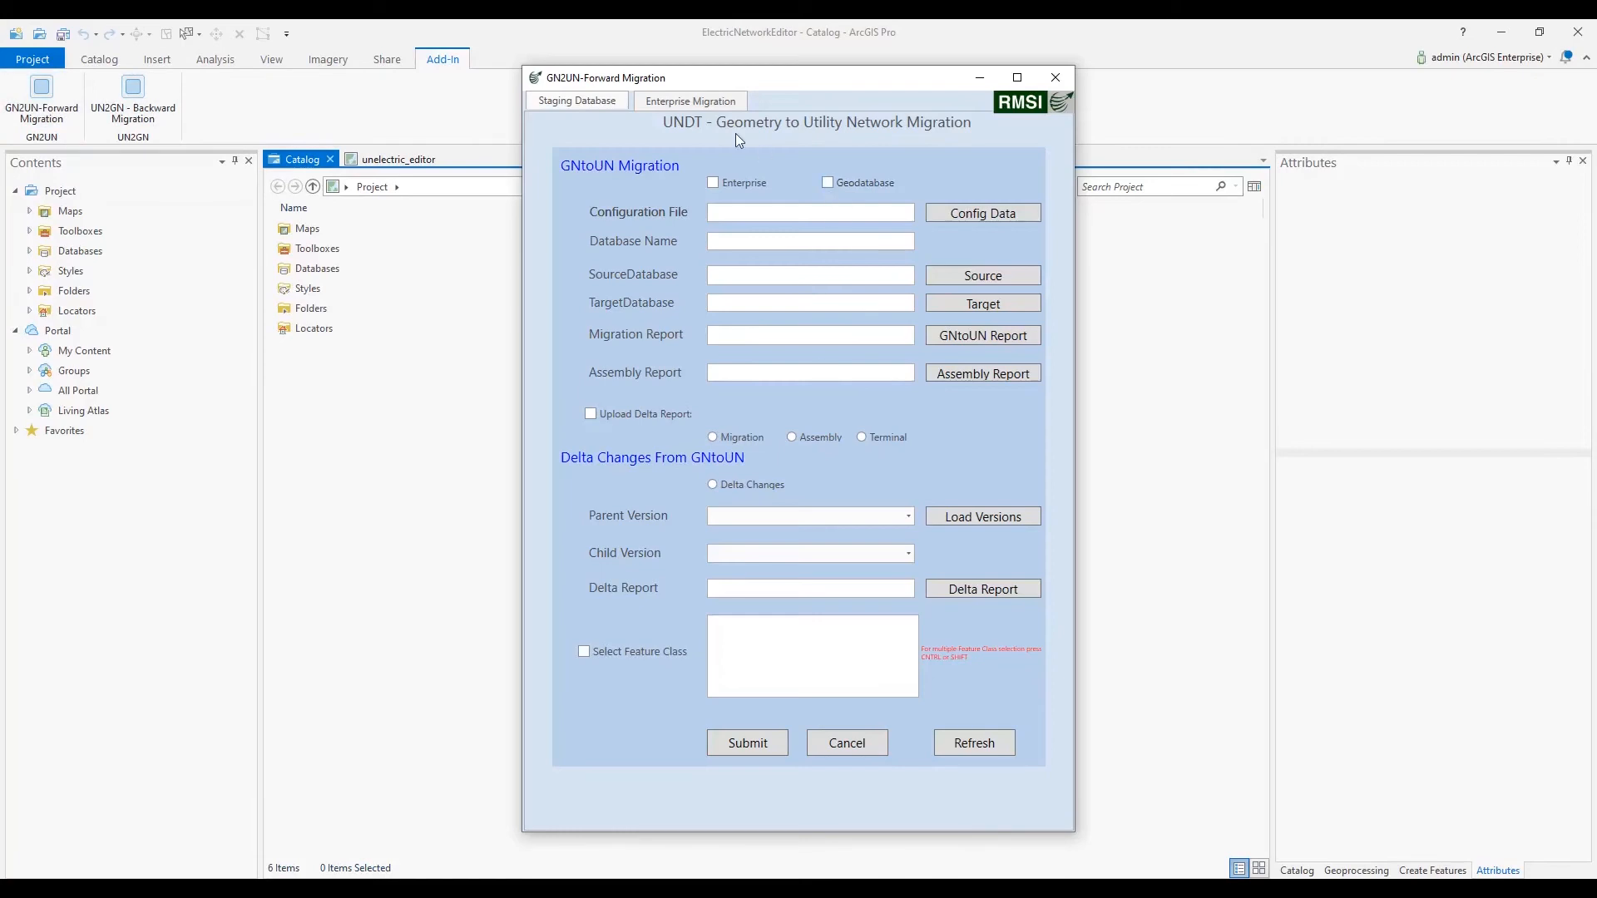
click(677, 107)
click(972, 187)
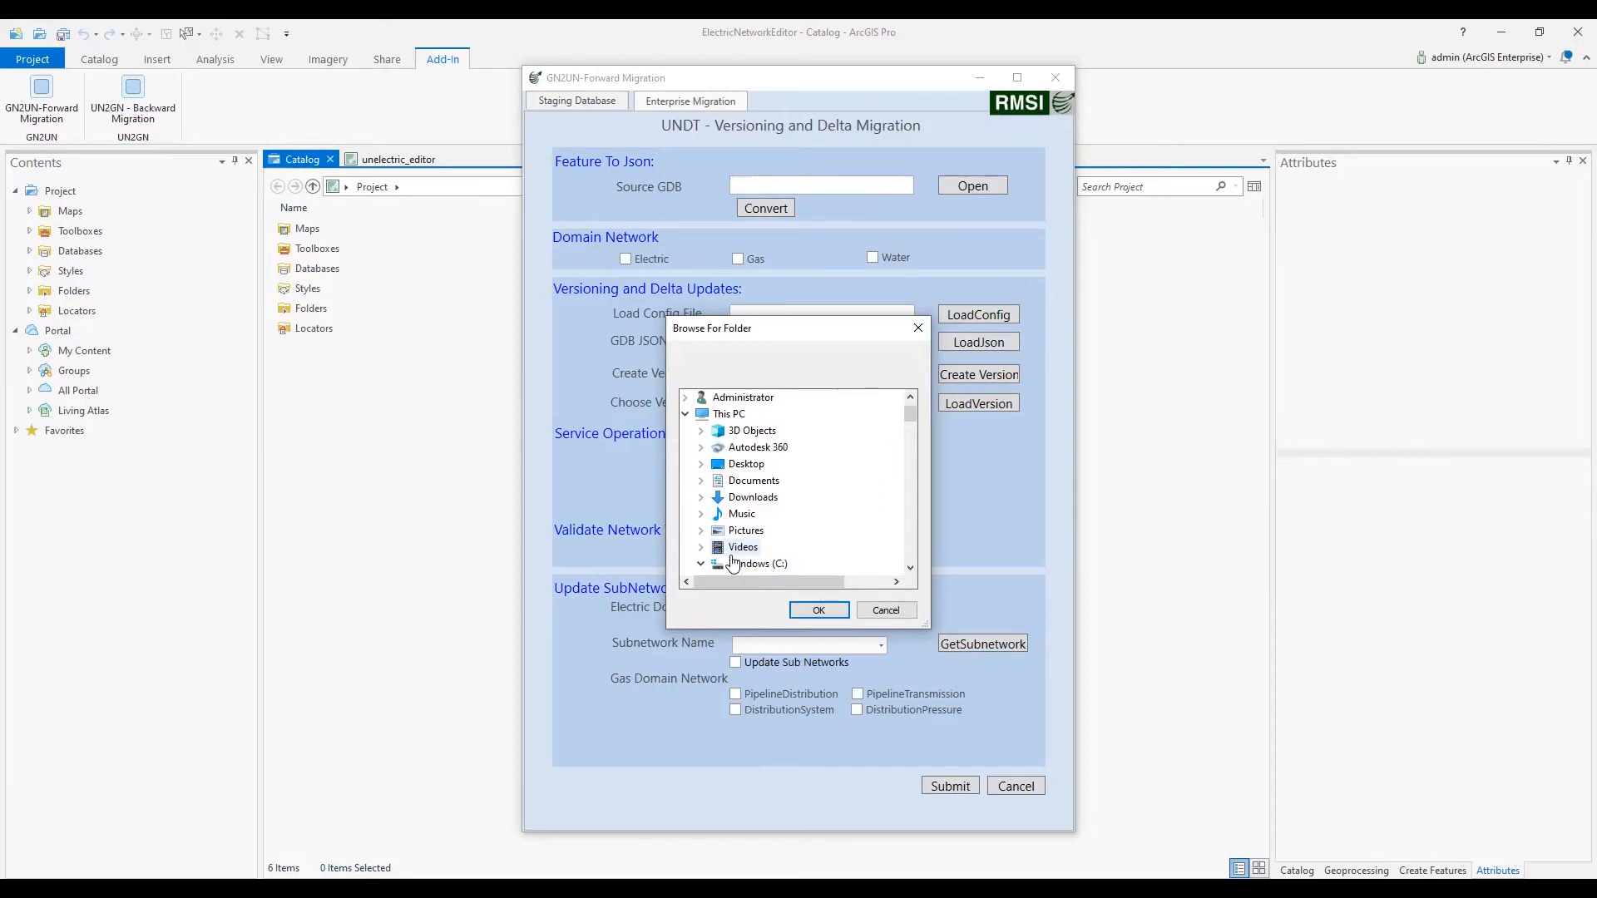
click(818, 609)
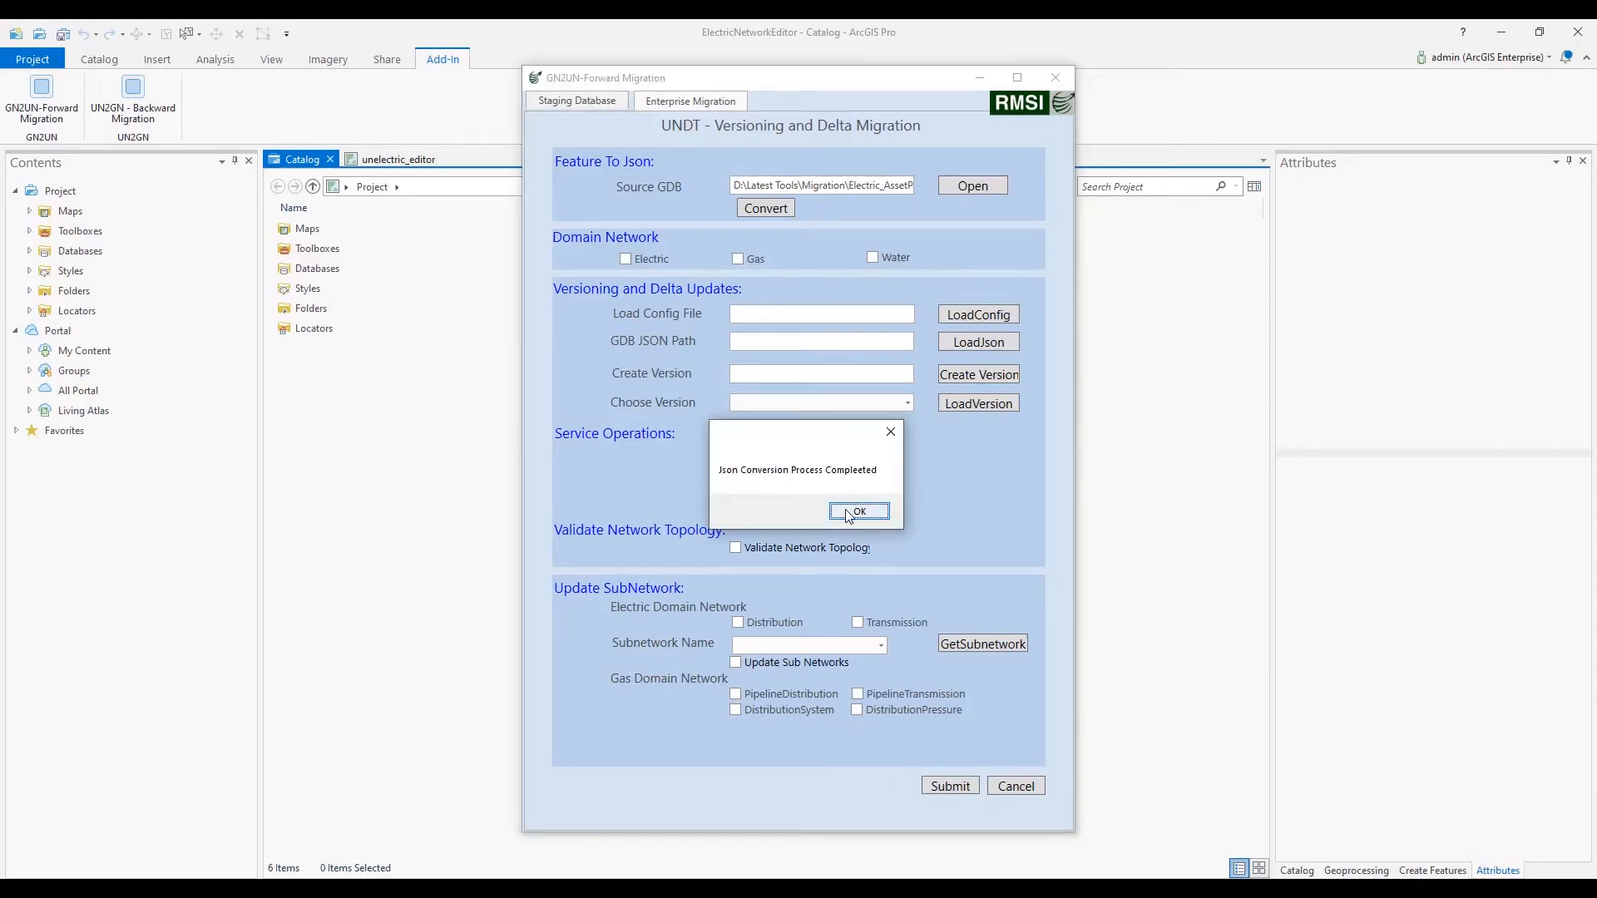
click(859, 512)
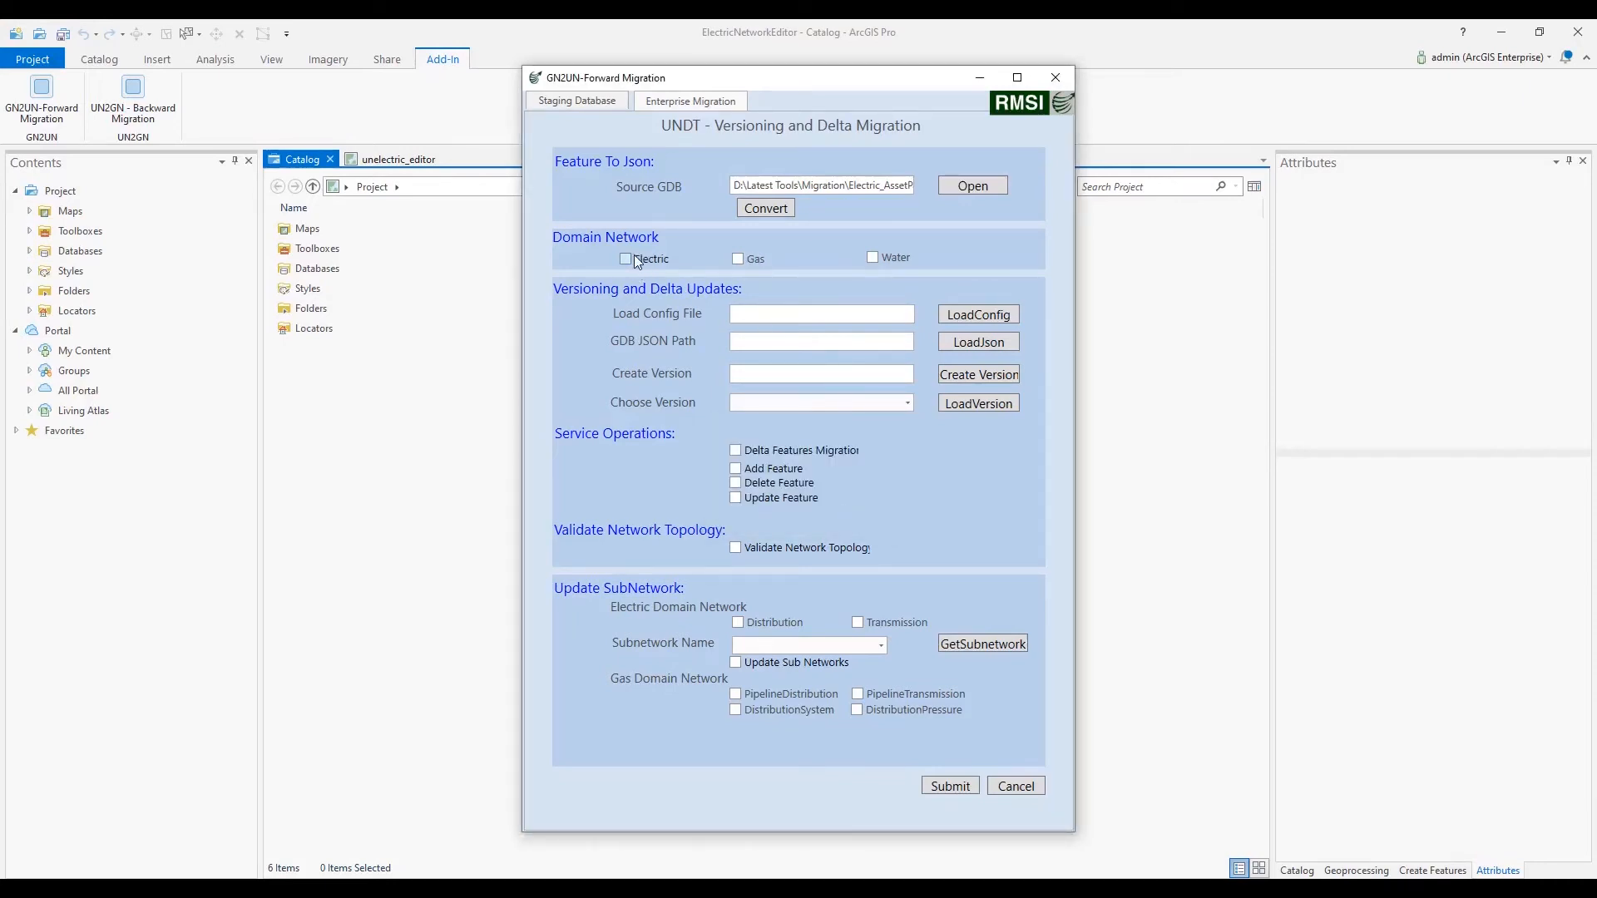
- Choose the Electric domain network and load the UNDTMigration-Config file and the D:\Latest Tools\JSON Files path
click(965, 314)
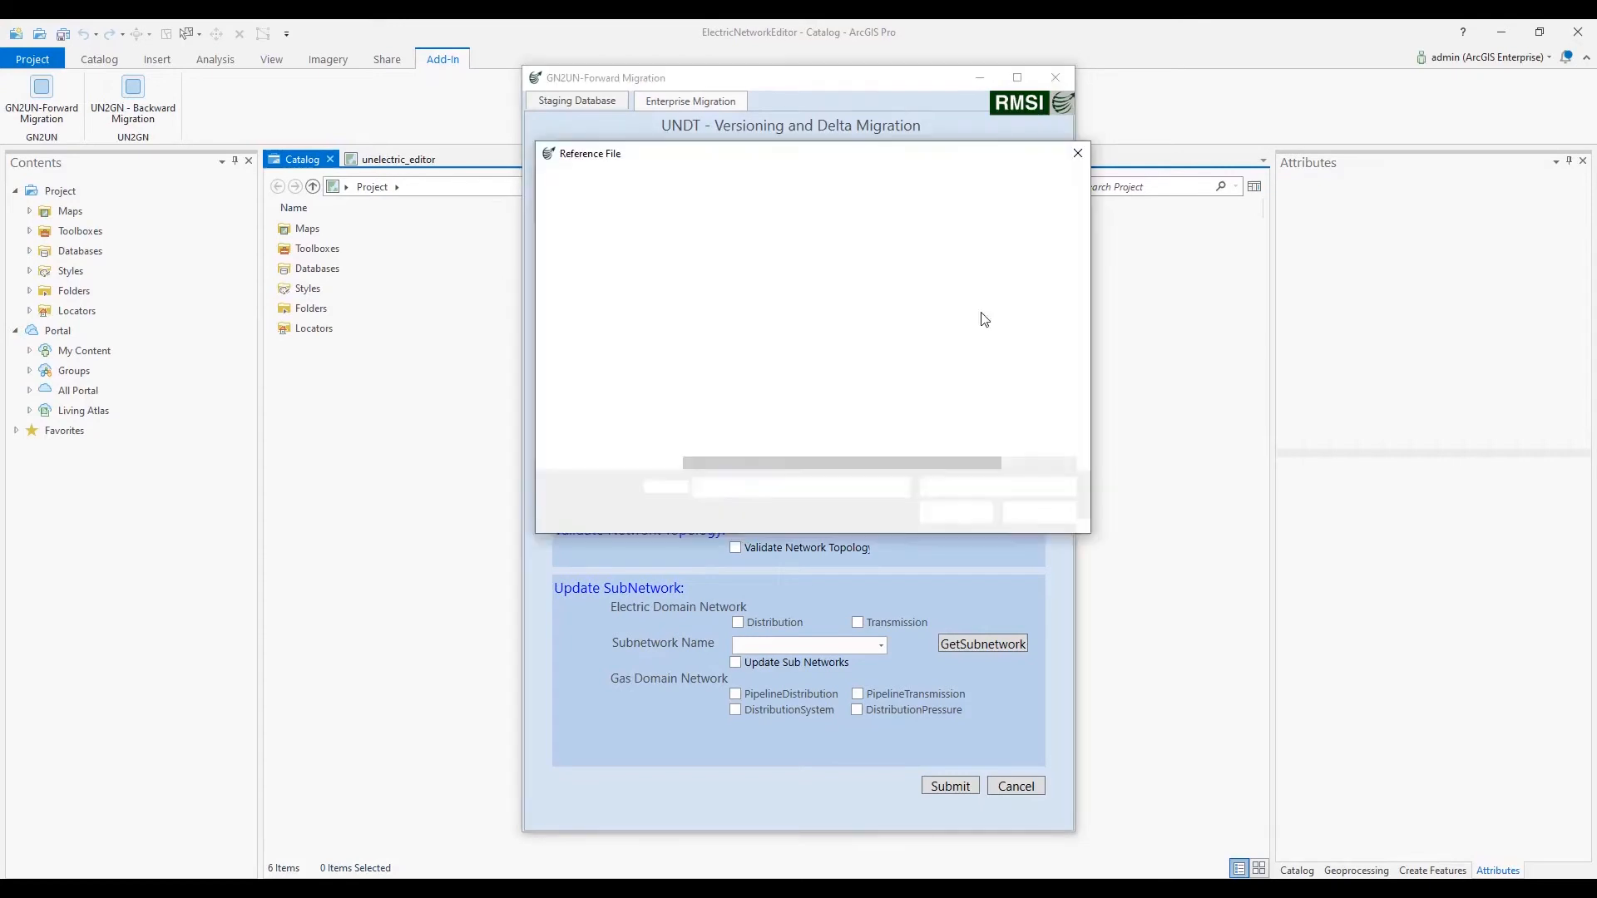
double_click(831, 331)
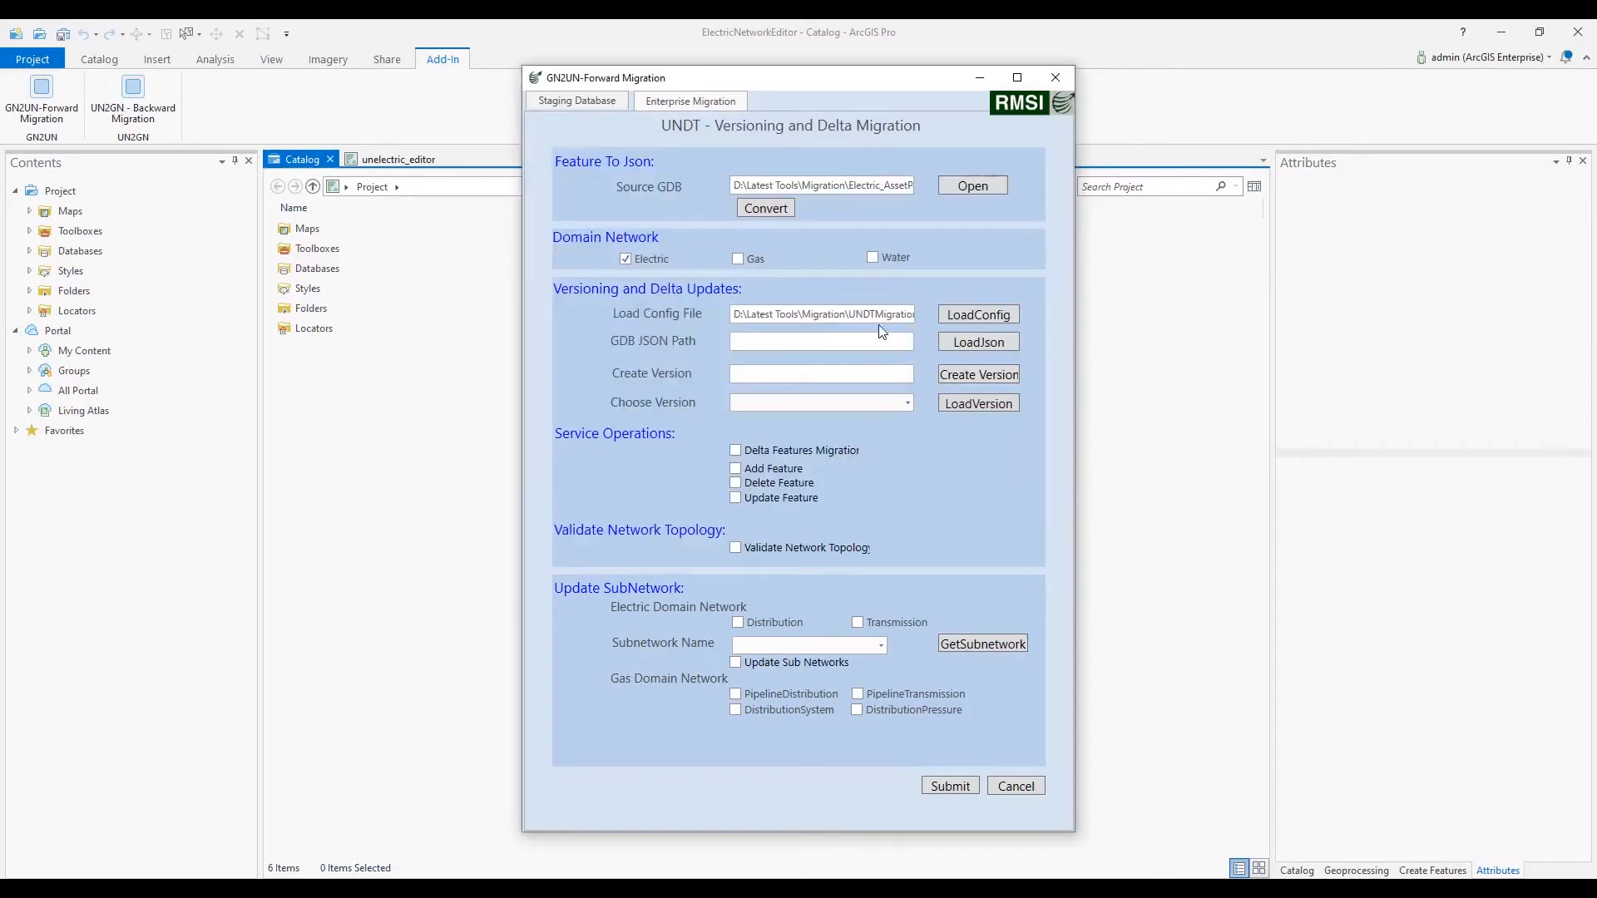
click(977, 344)
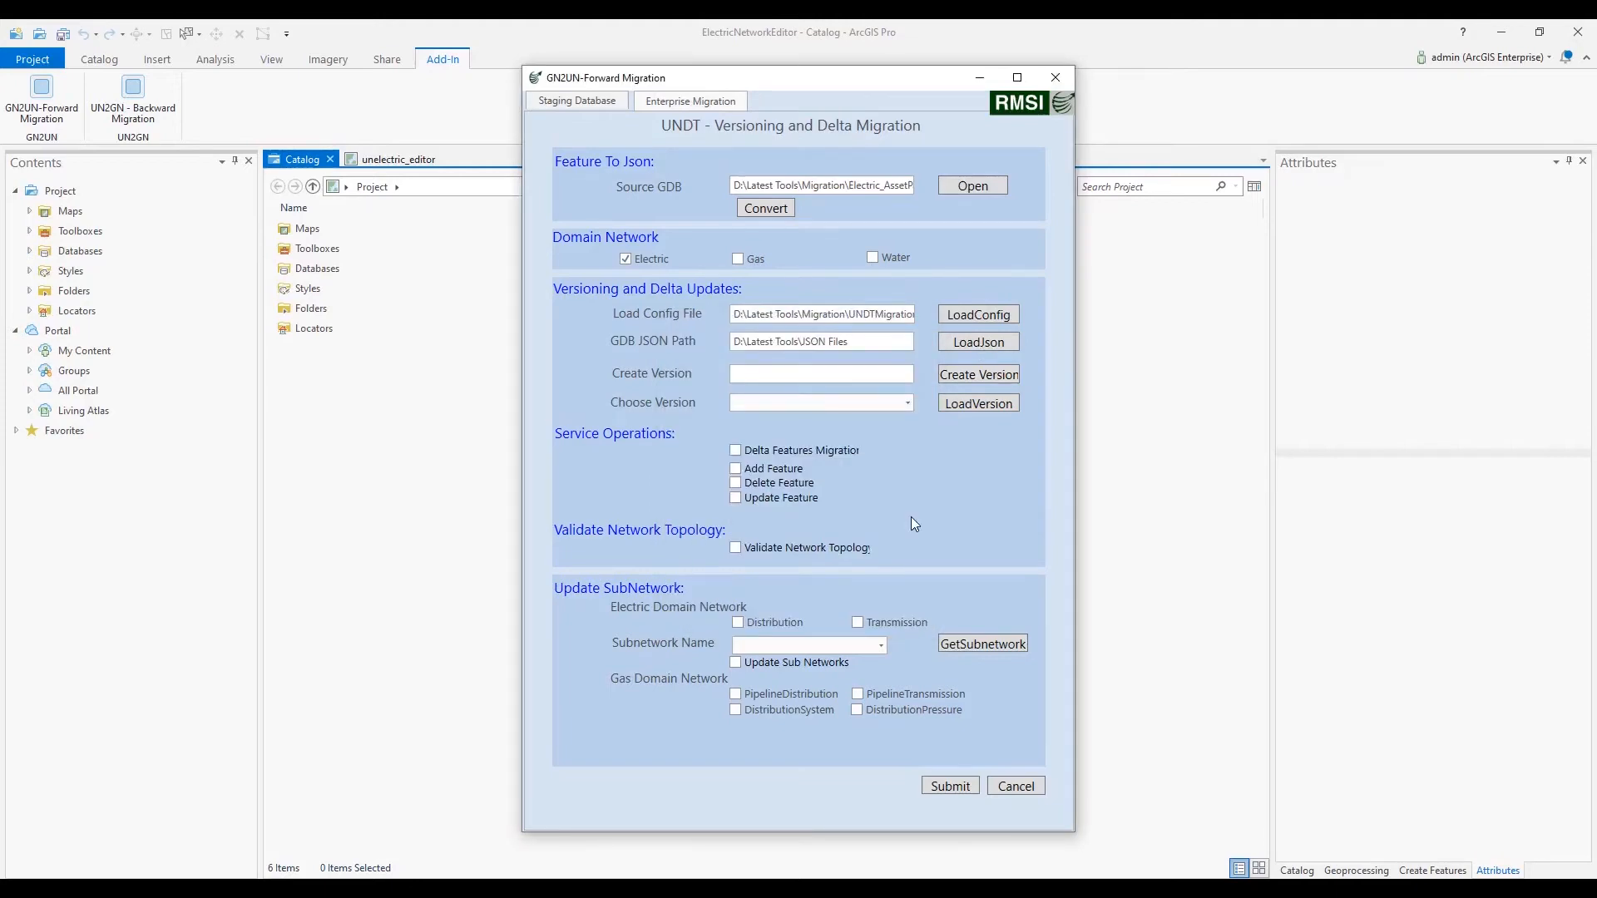
- Create a new version named sample123 for the delta updates
click(816, 372)
text(sample123)
click(977, 376)
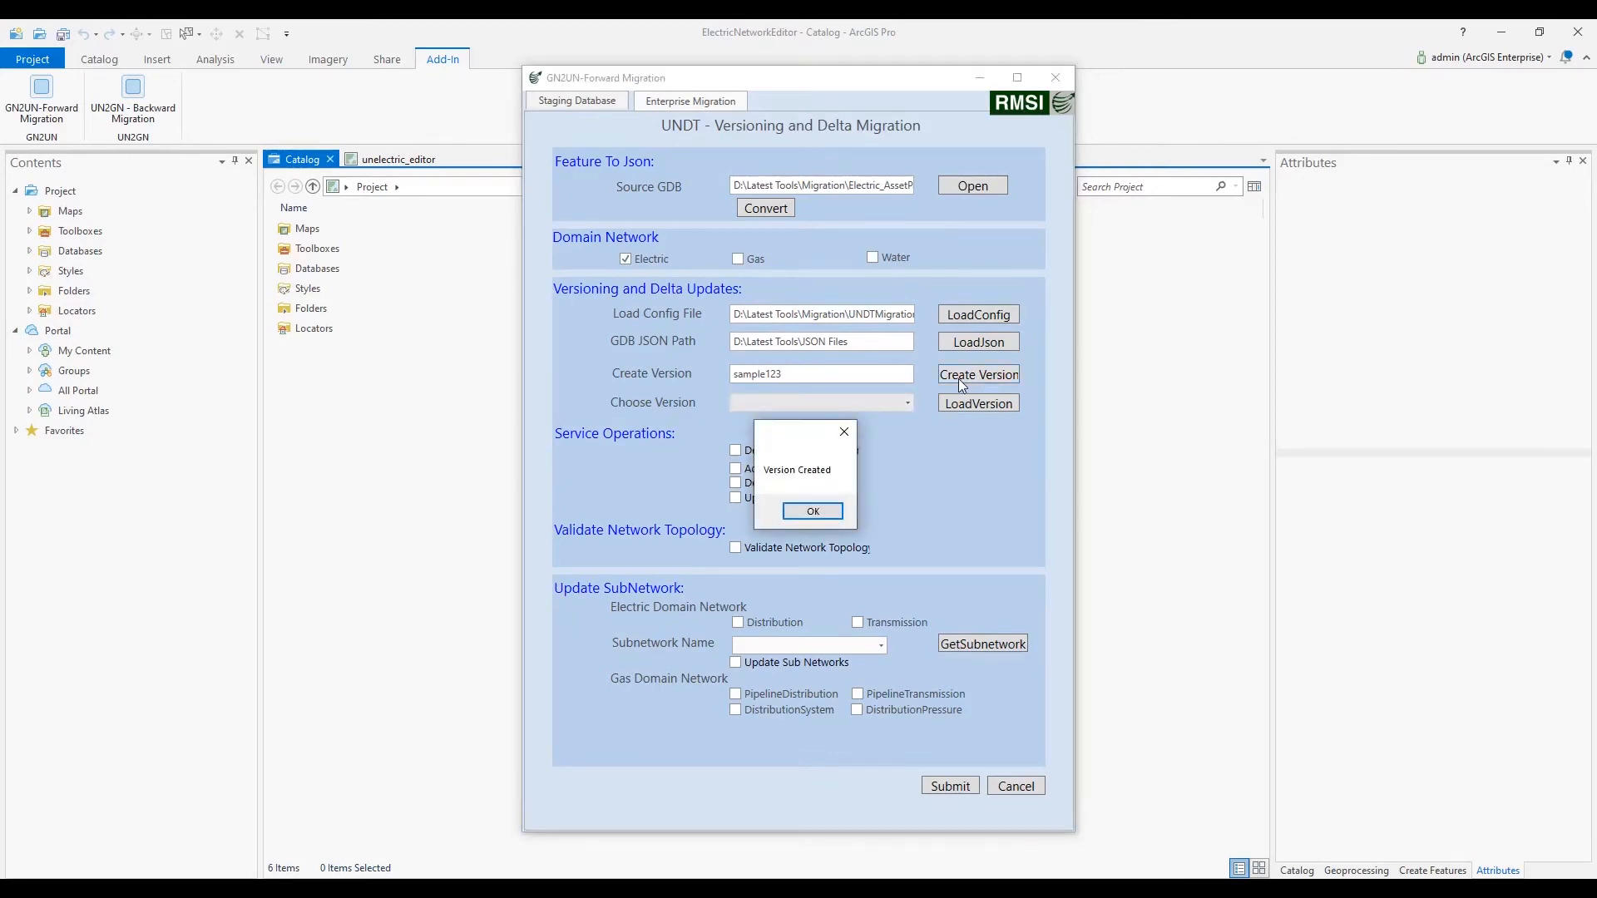
click(801, 515)
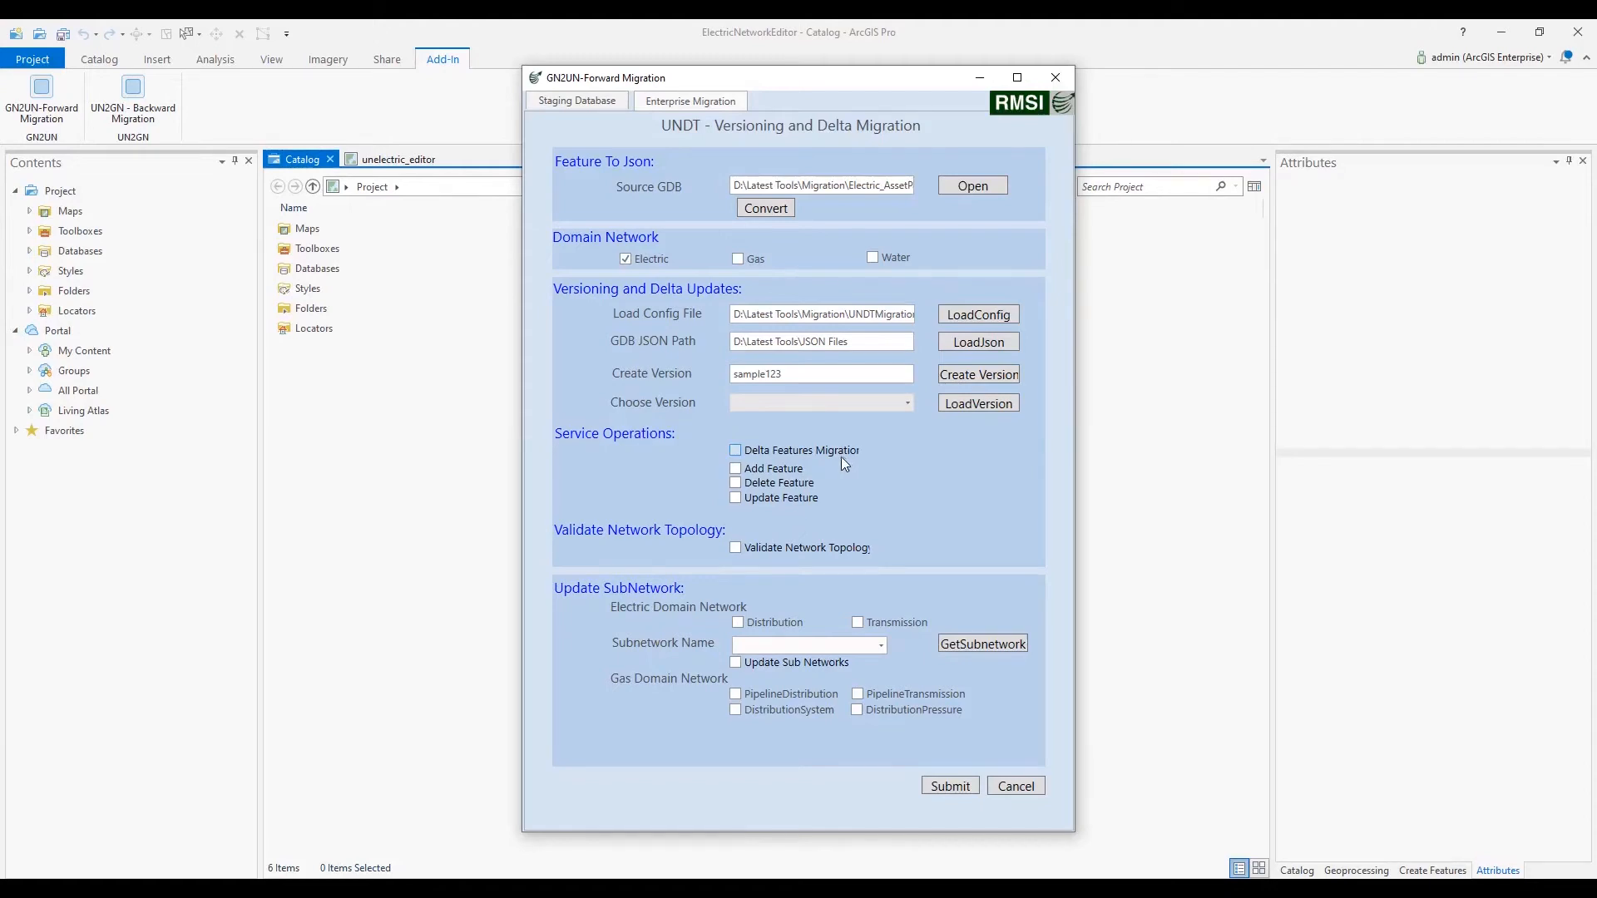
- Load the available versions and choose portaladmin.sample123 as the working version
click(972, 403)
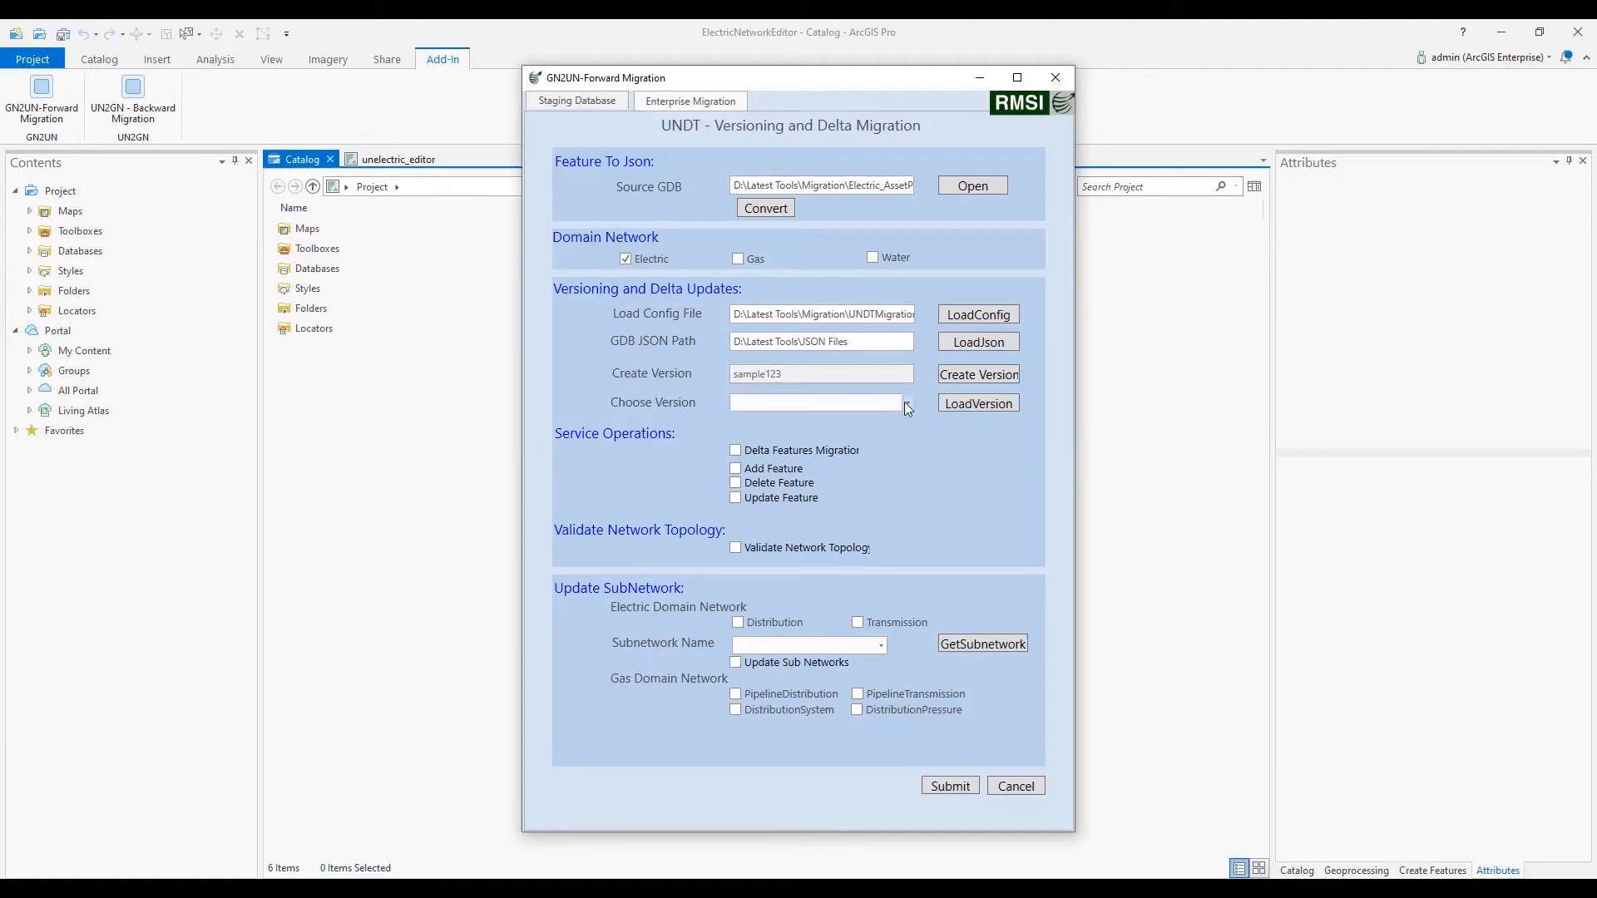
click(906, 408)
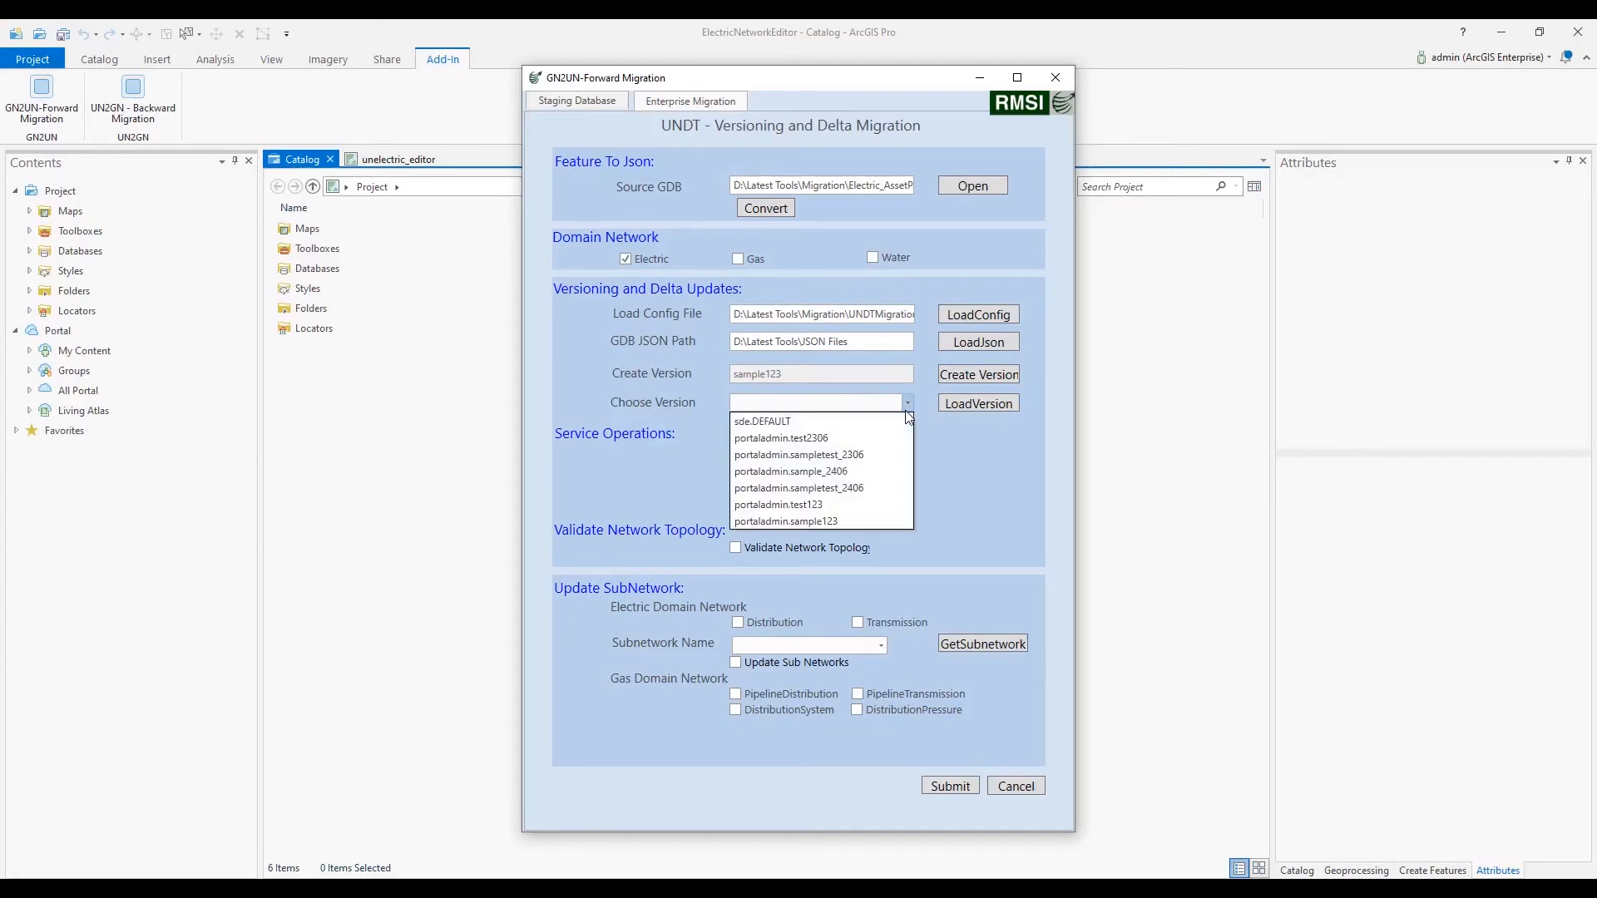
click(844, 521)
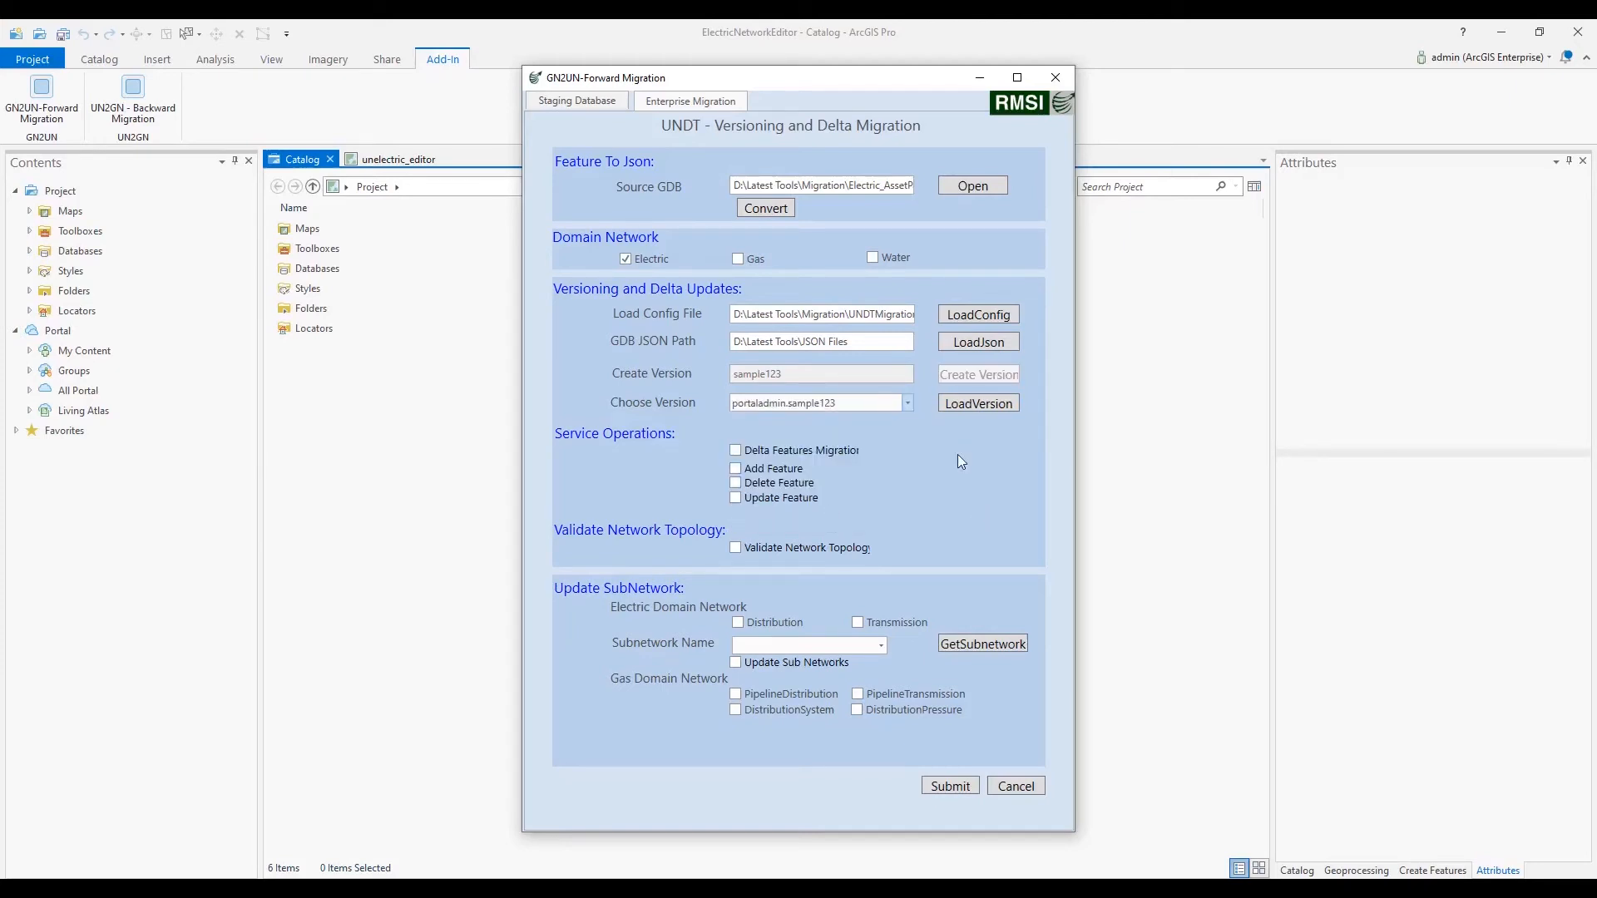
- Run the Add Feature service operation on the chosen version and dismiss its completion messages
click(735, 468)
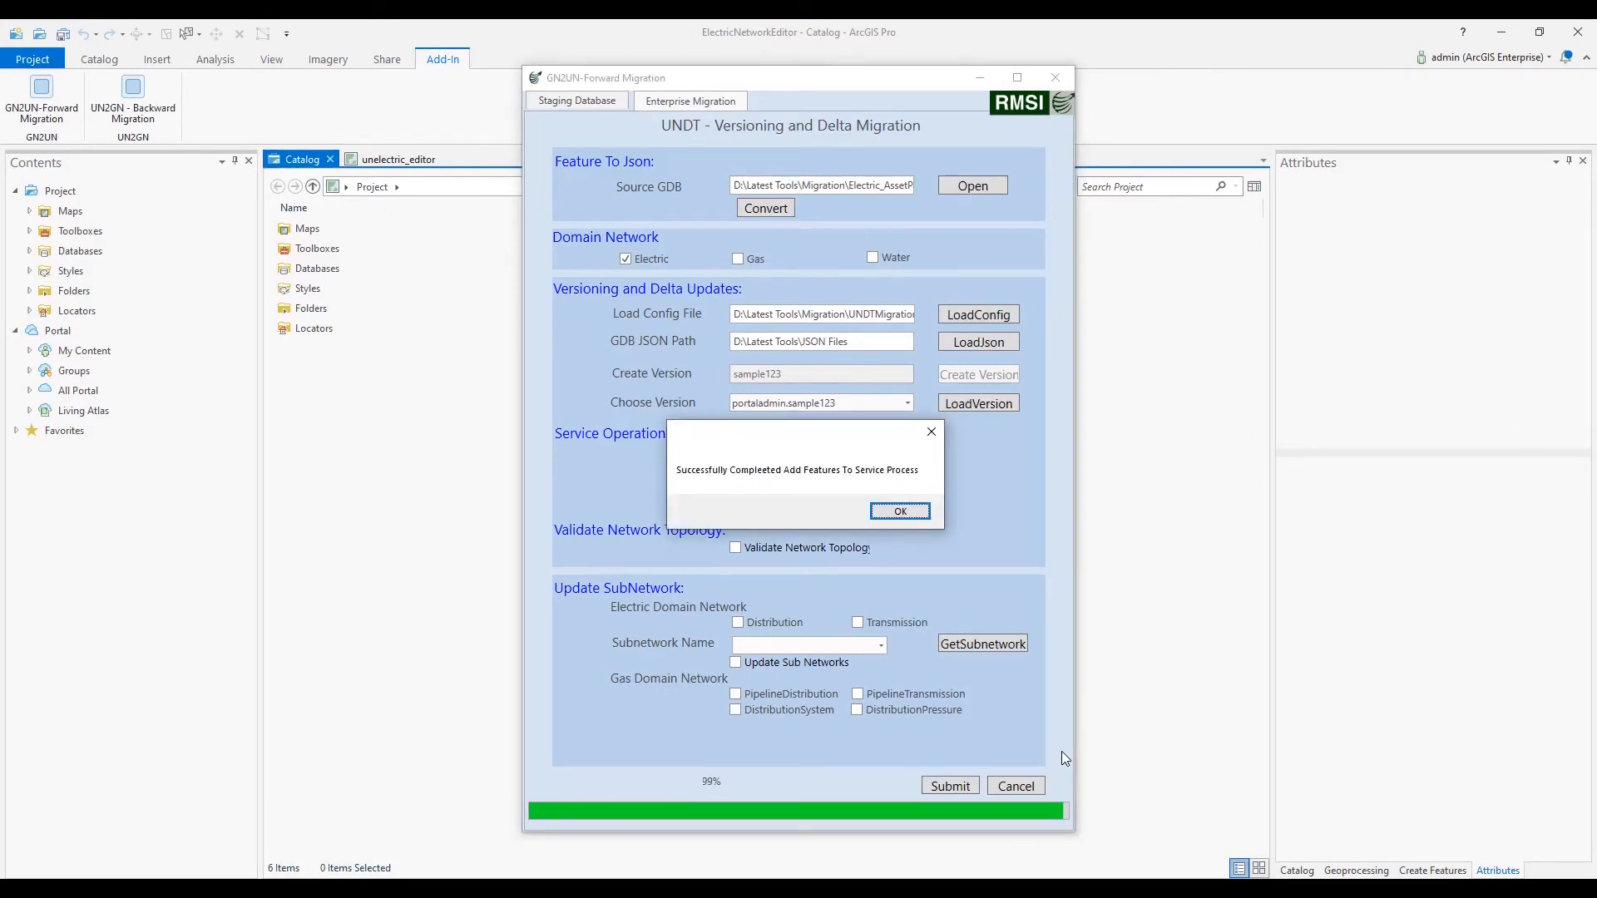
key(Return)
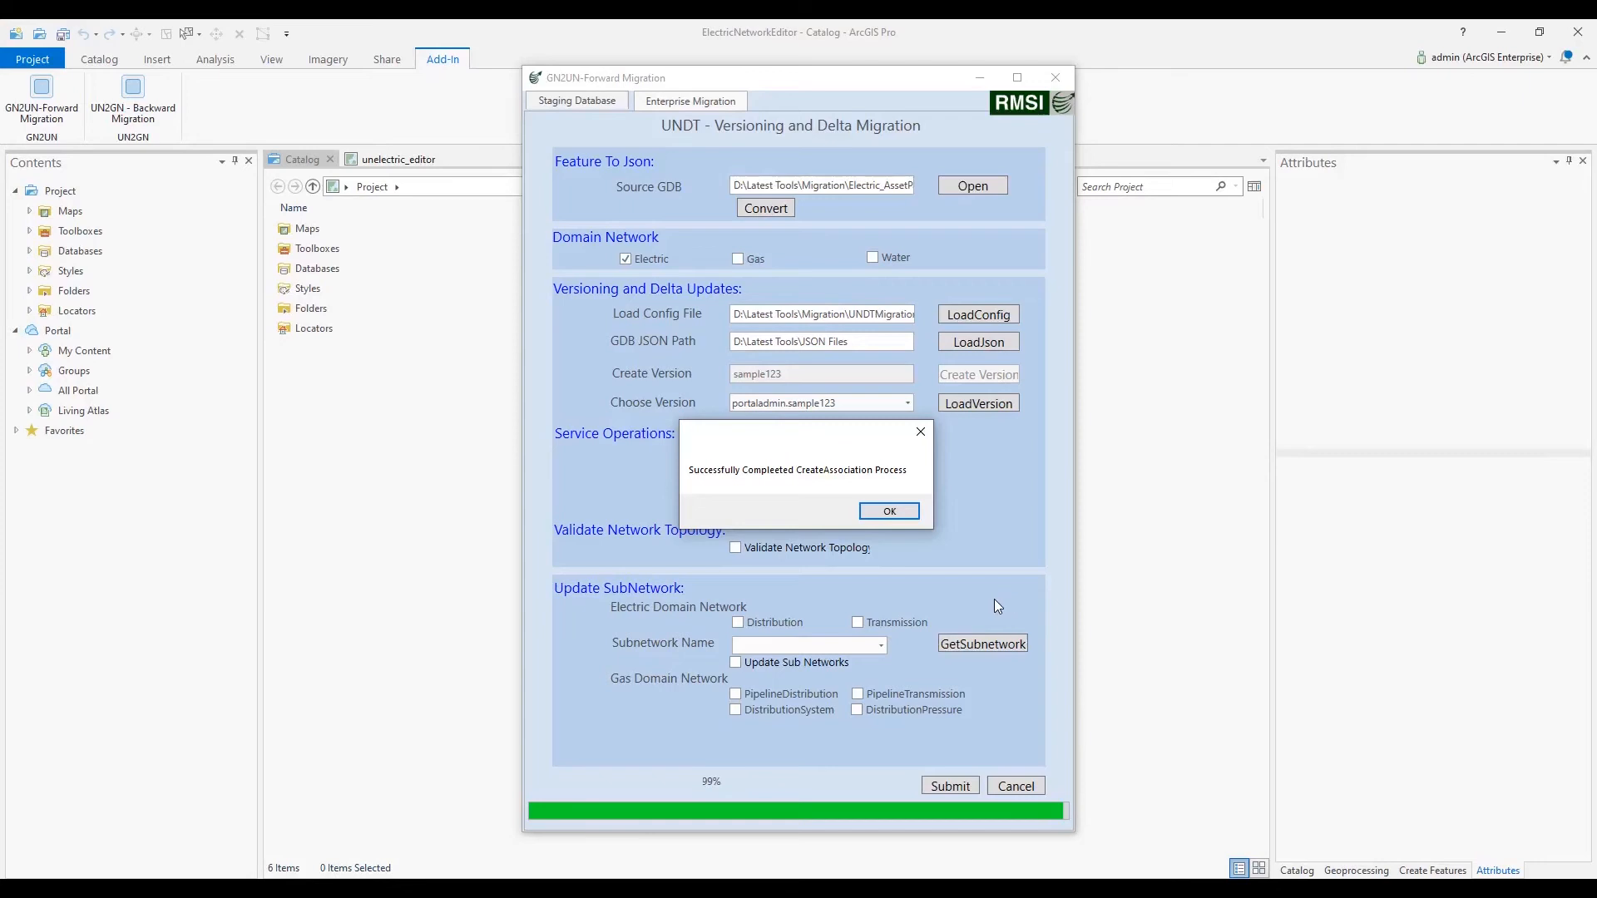
click(889, 511)
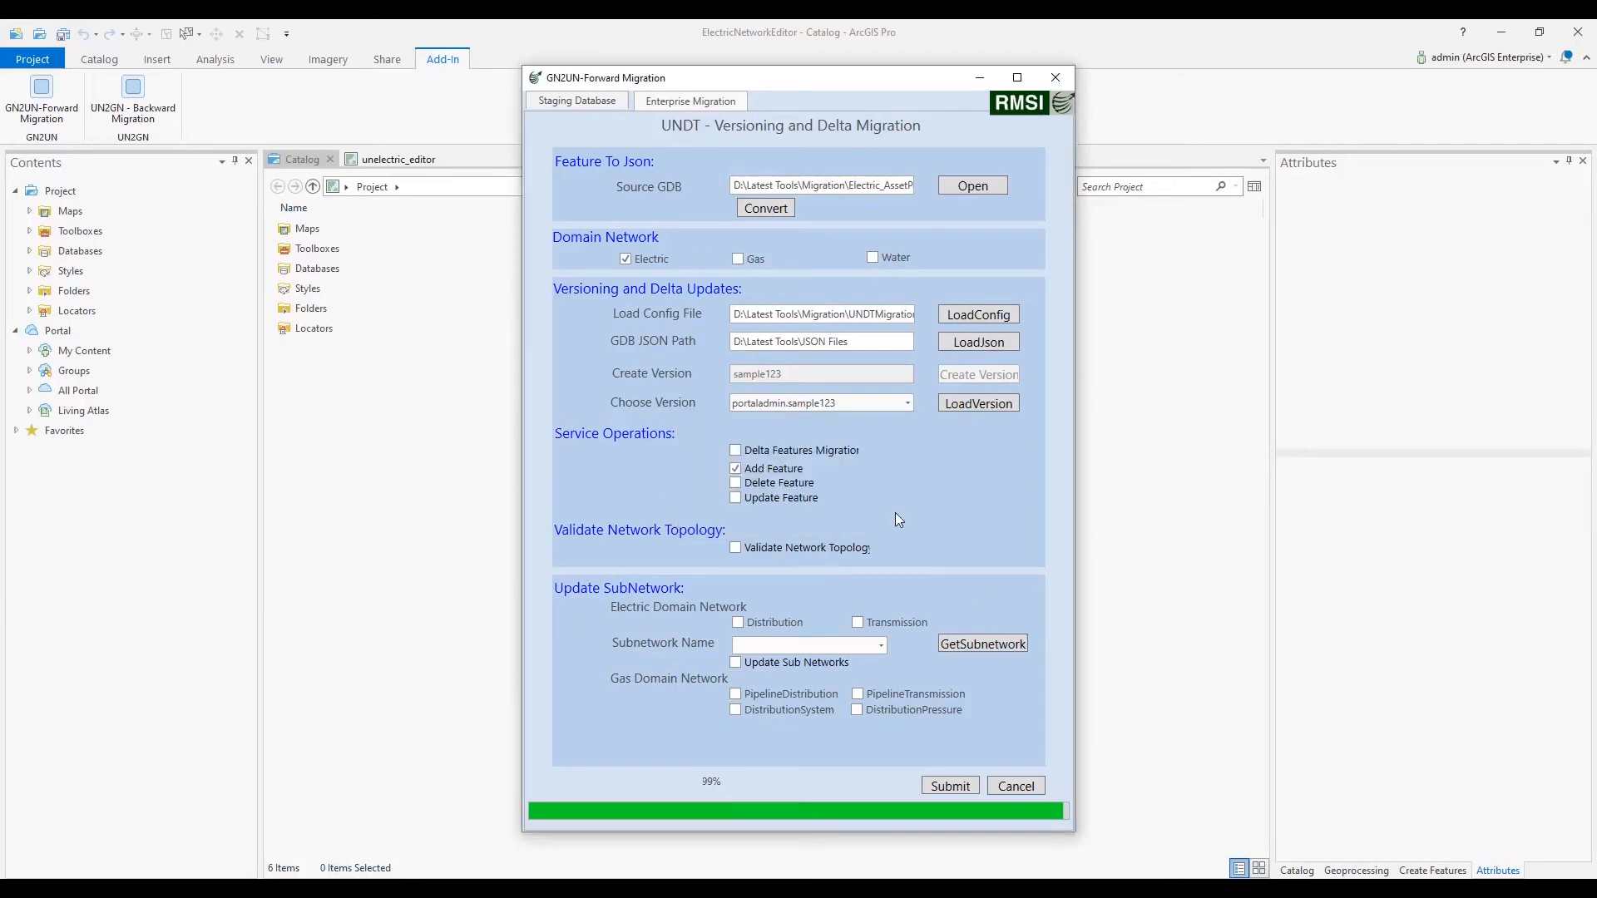
- Clear the Add Feature operation and enable Validate Network Topology for the chosen version
click(771, 468)
click(796, 550)
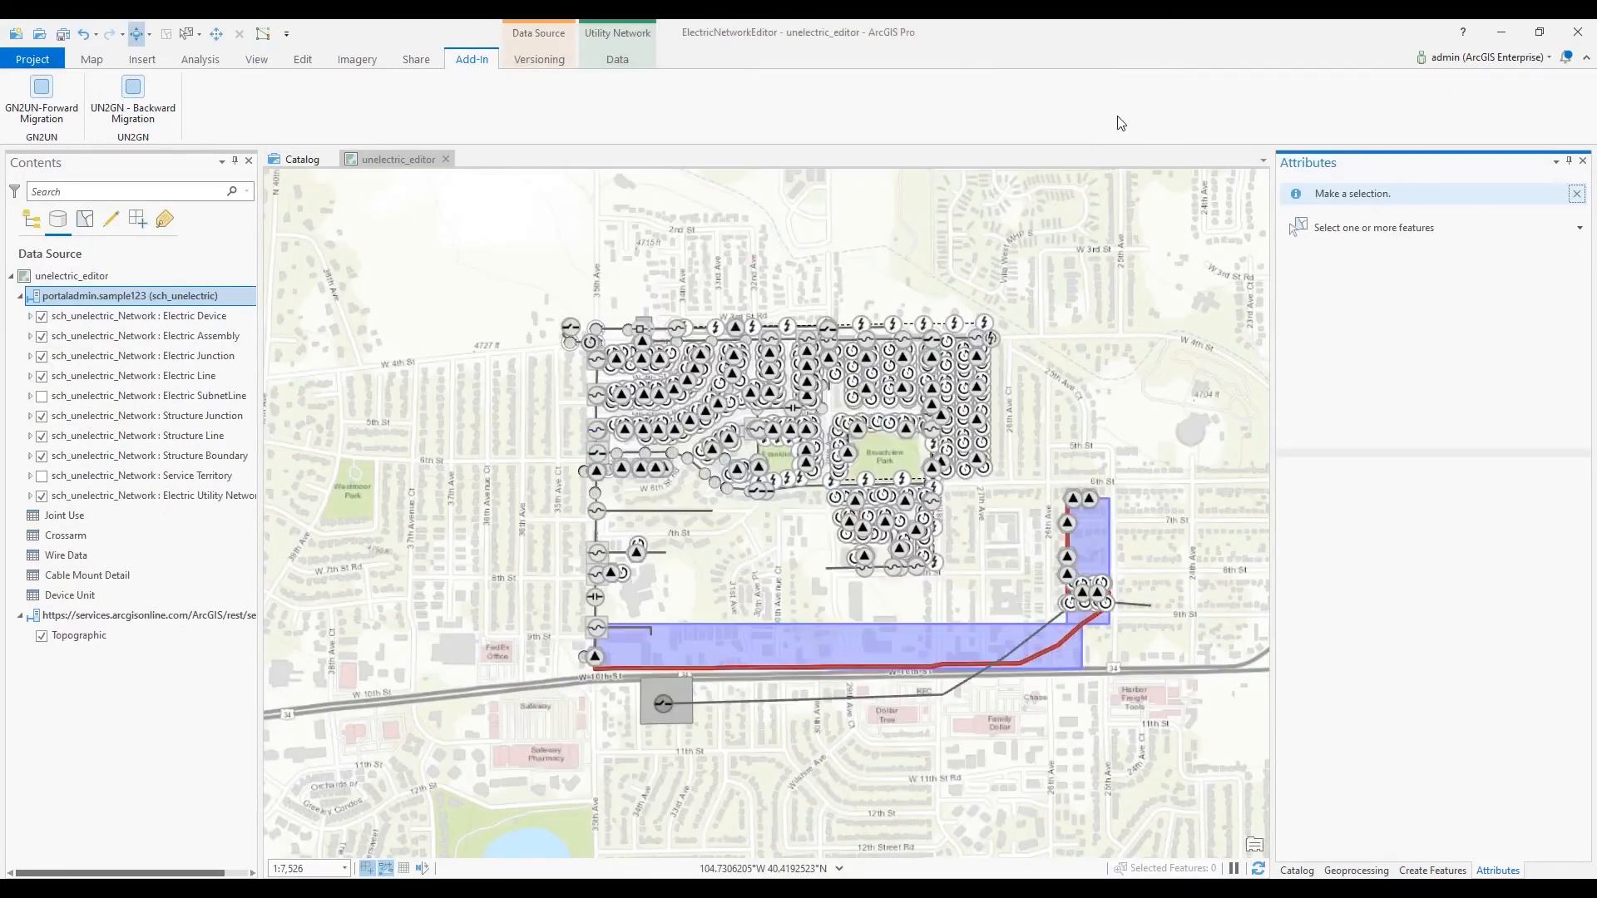
click(1062, 645)
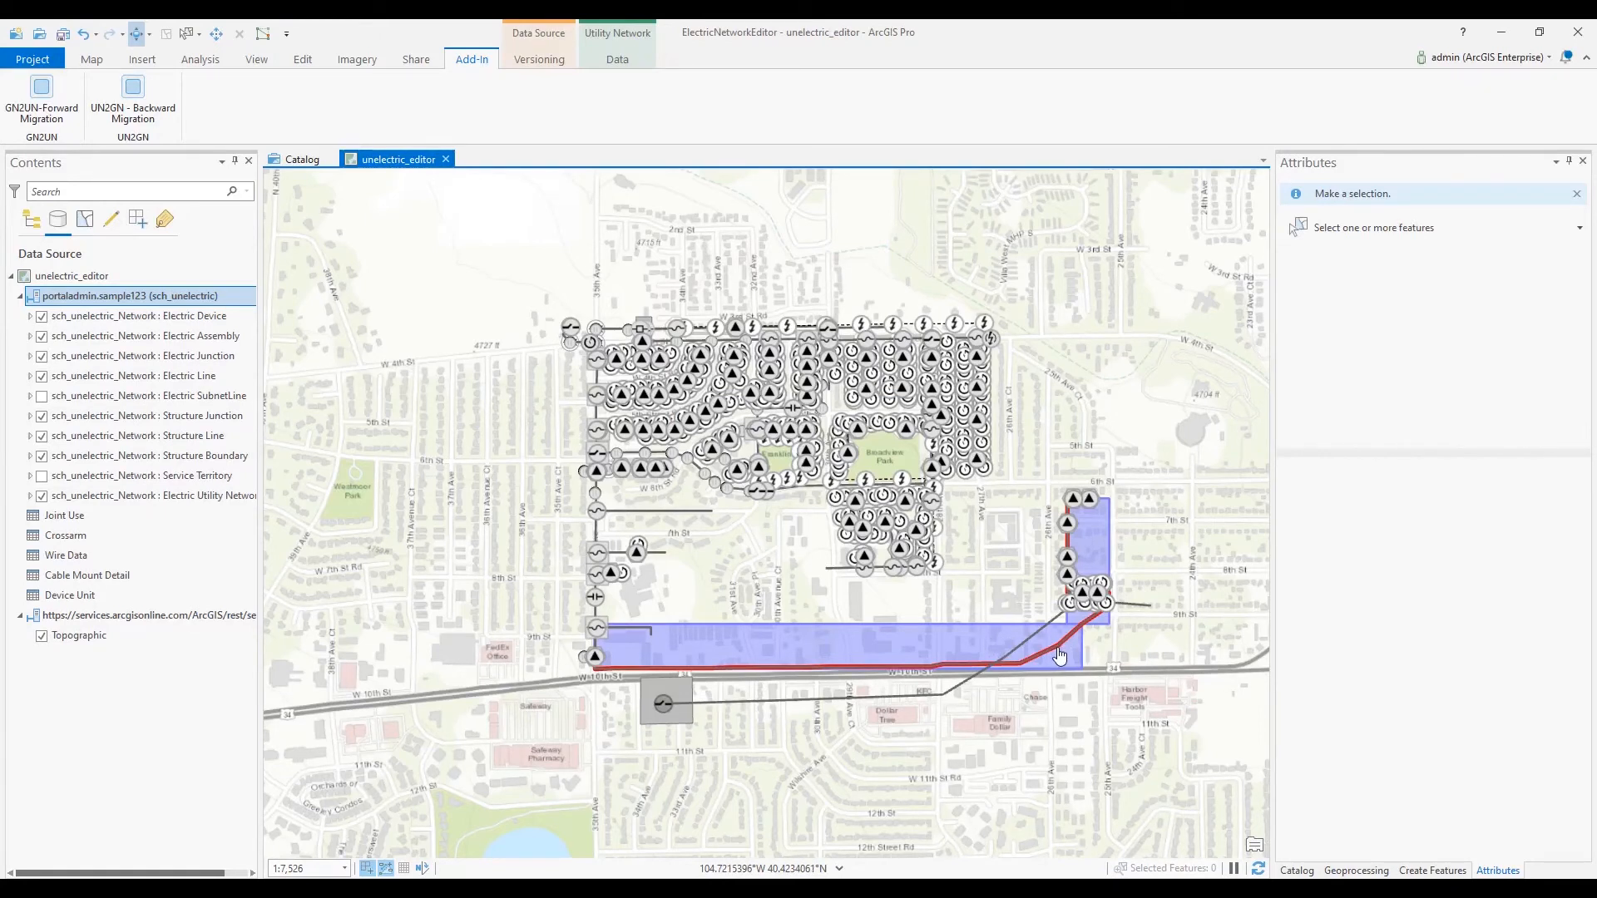
key(alt)
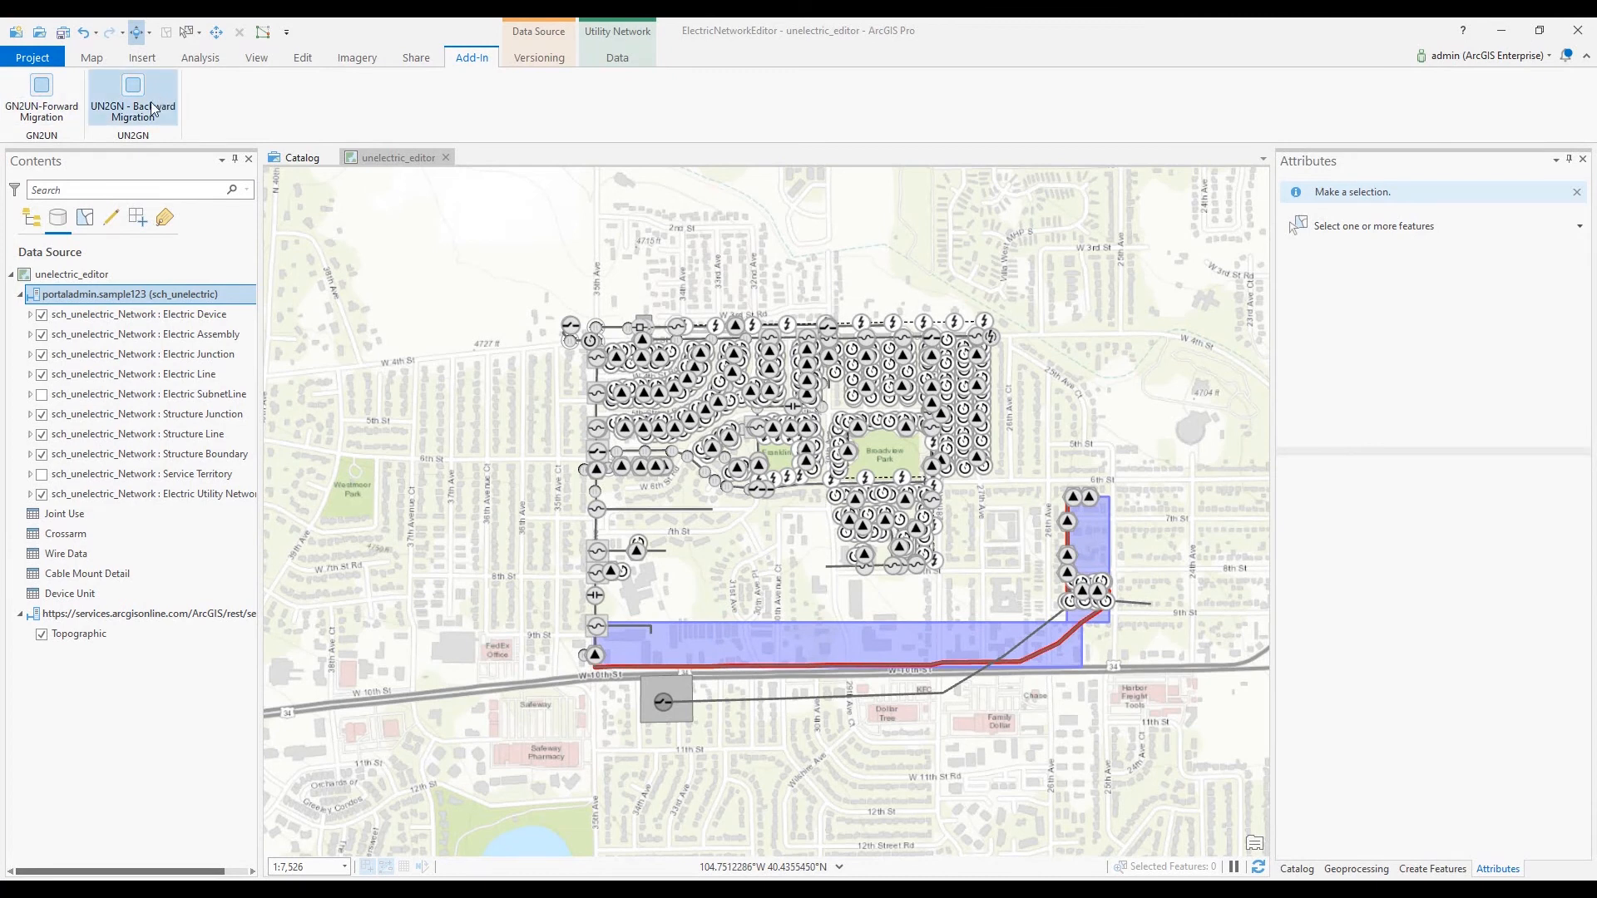
- Start UN2GN backward migration with the Enterprise To Enterprise type and D:\Latest Tools\Twin Tool as the log folder
click(152, 106)
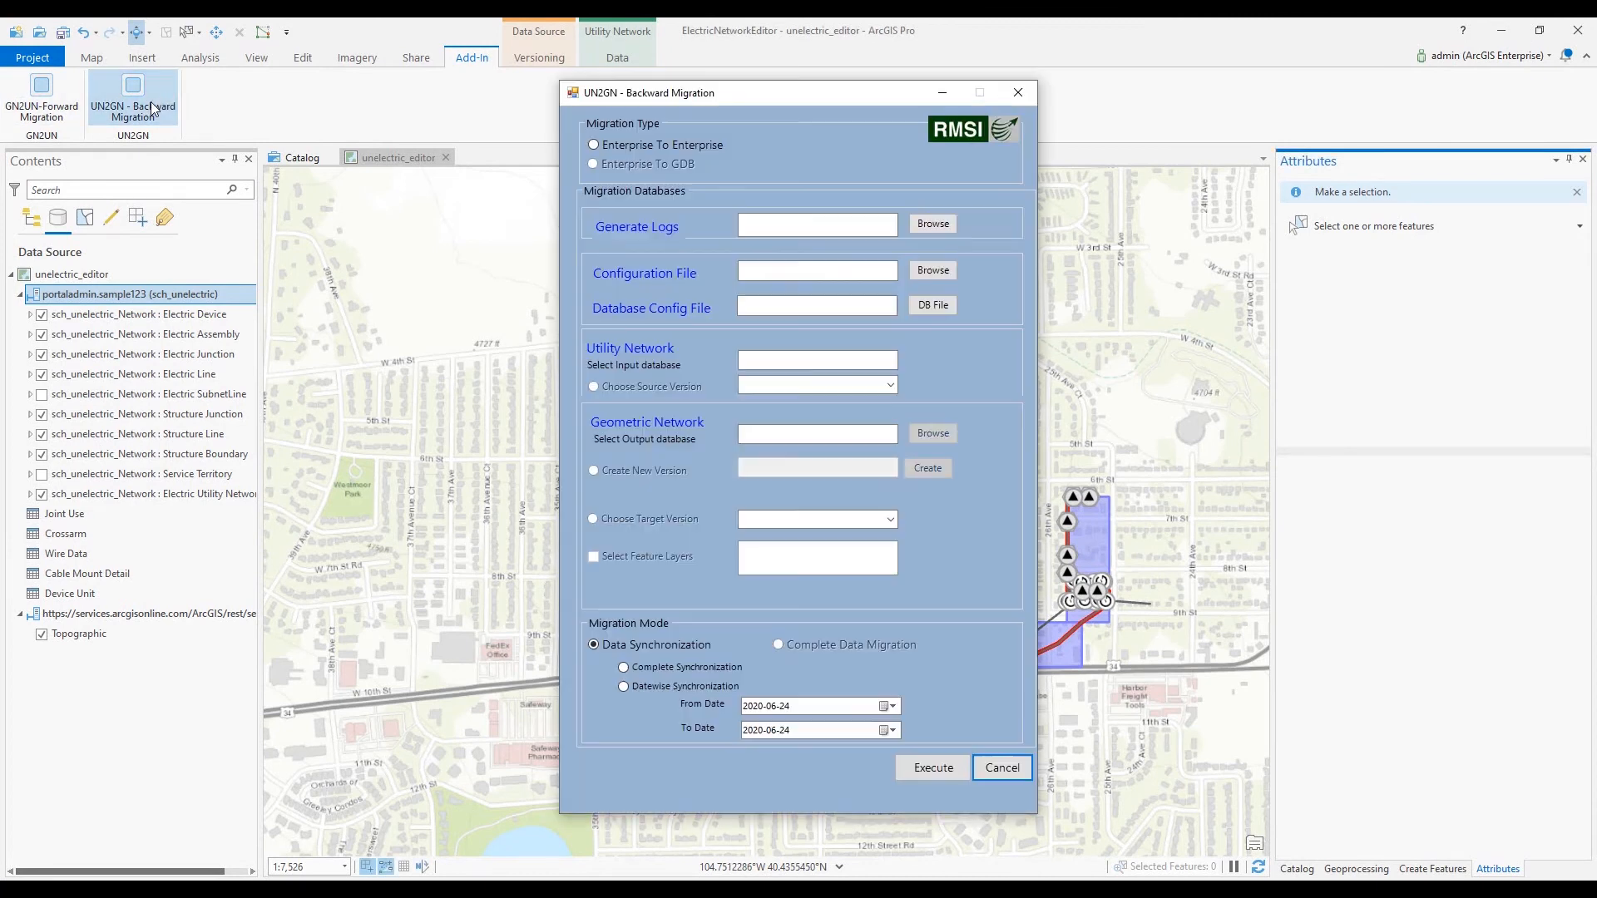
click(642, 147)
click(932, 224)
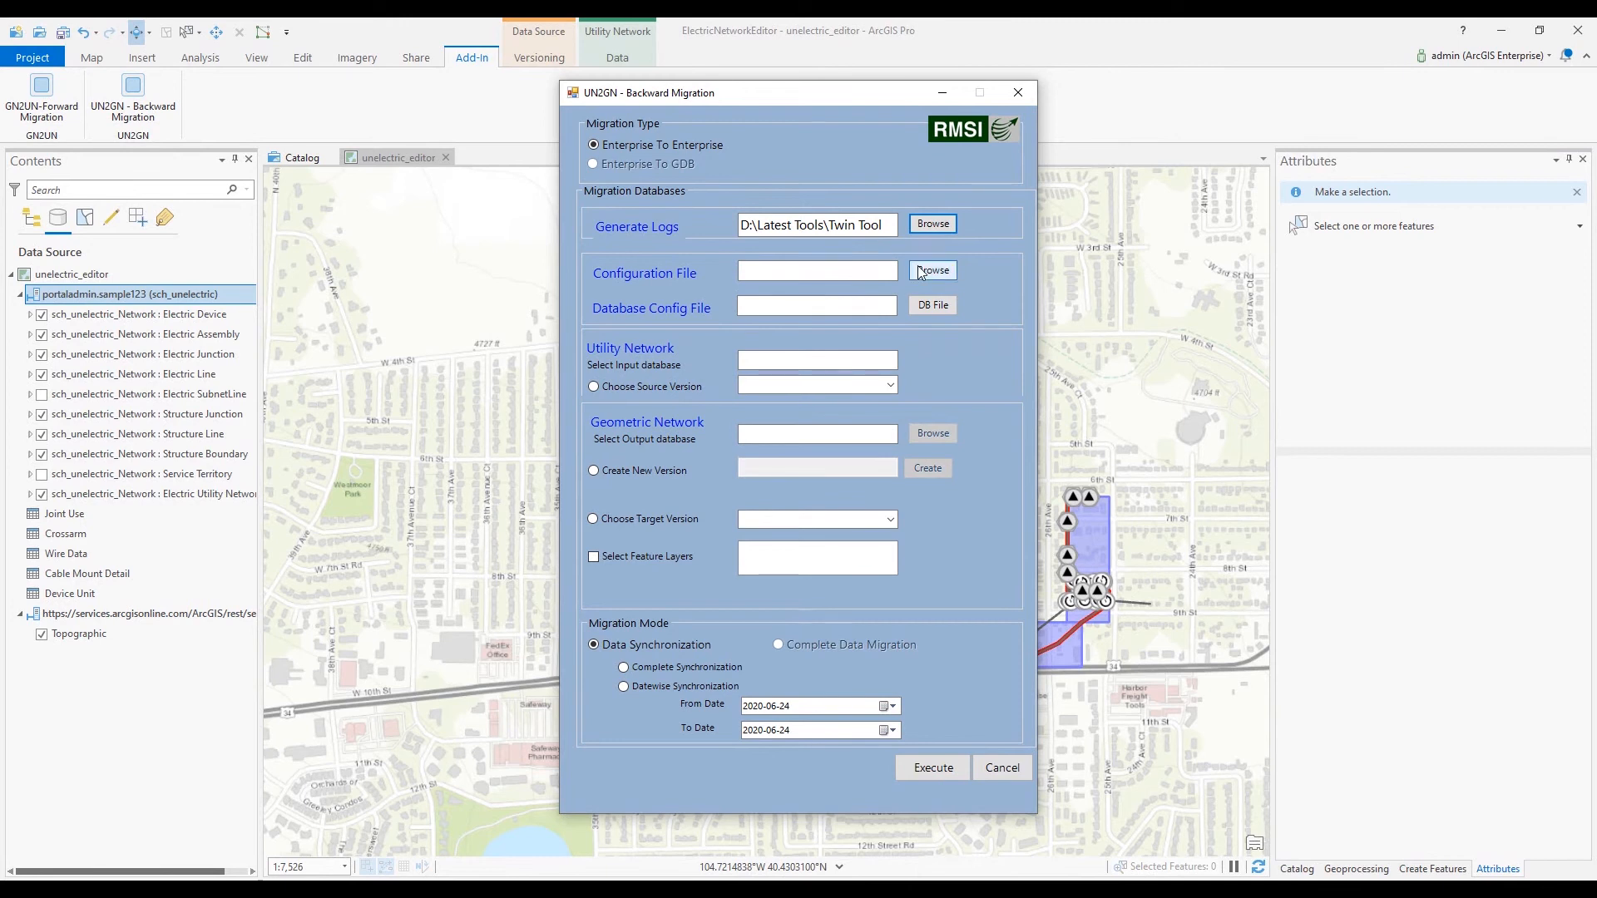
- Load GNtoUNMapping Report_Updated as the configuration file and DatabaseConfigurations as the database config file, dismissing the read messages
click(920, 273)
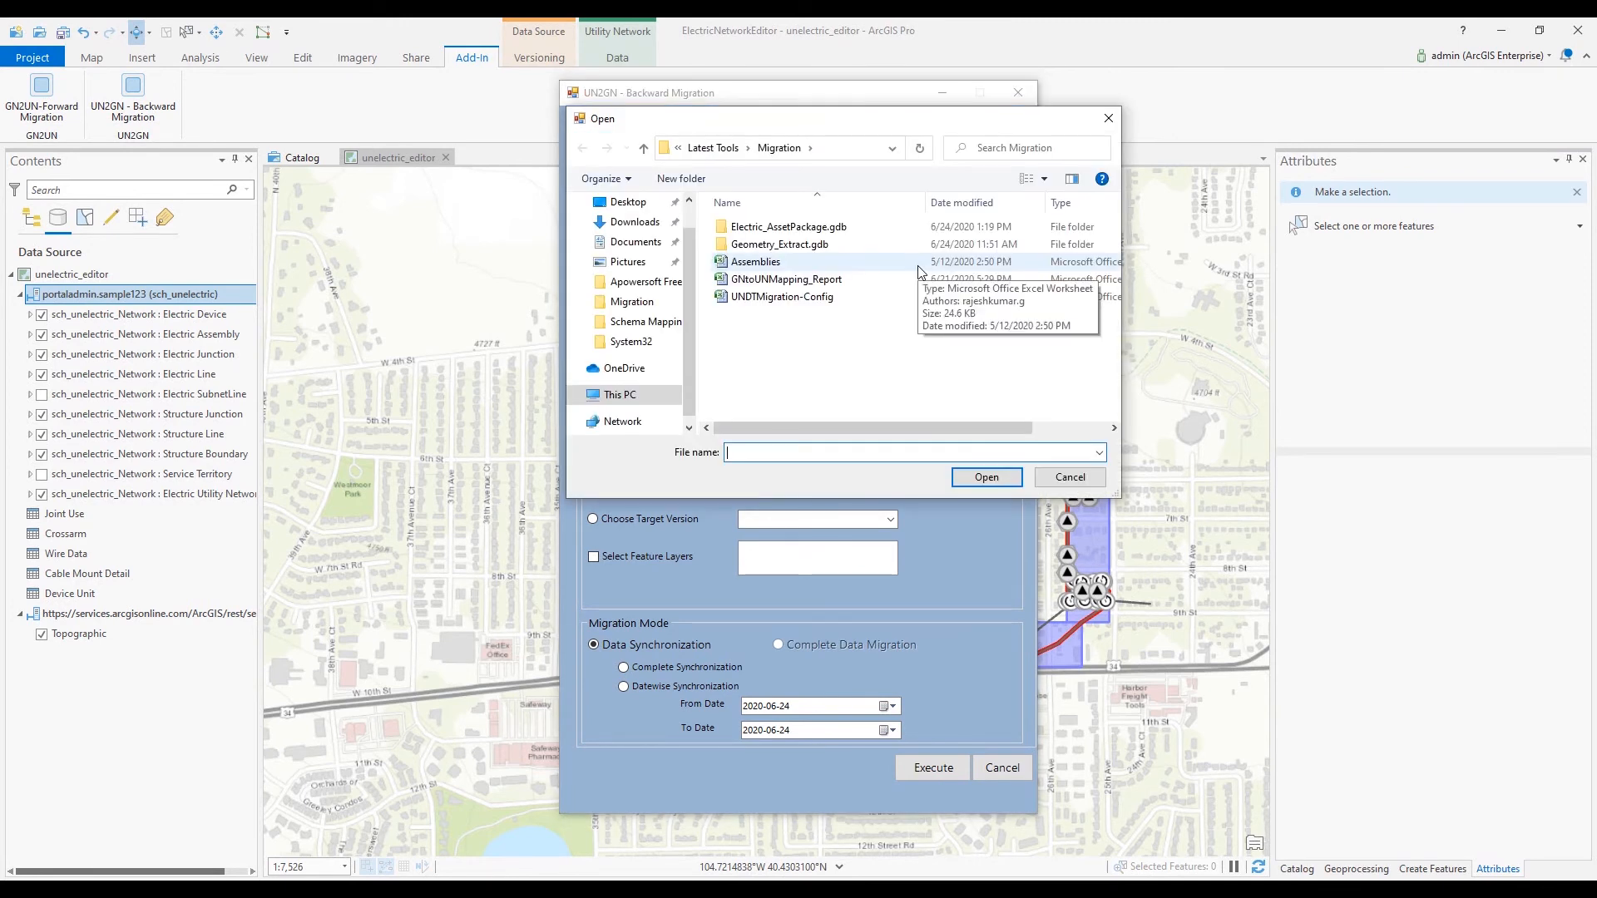
double_click(921, 276)
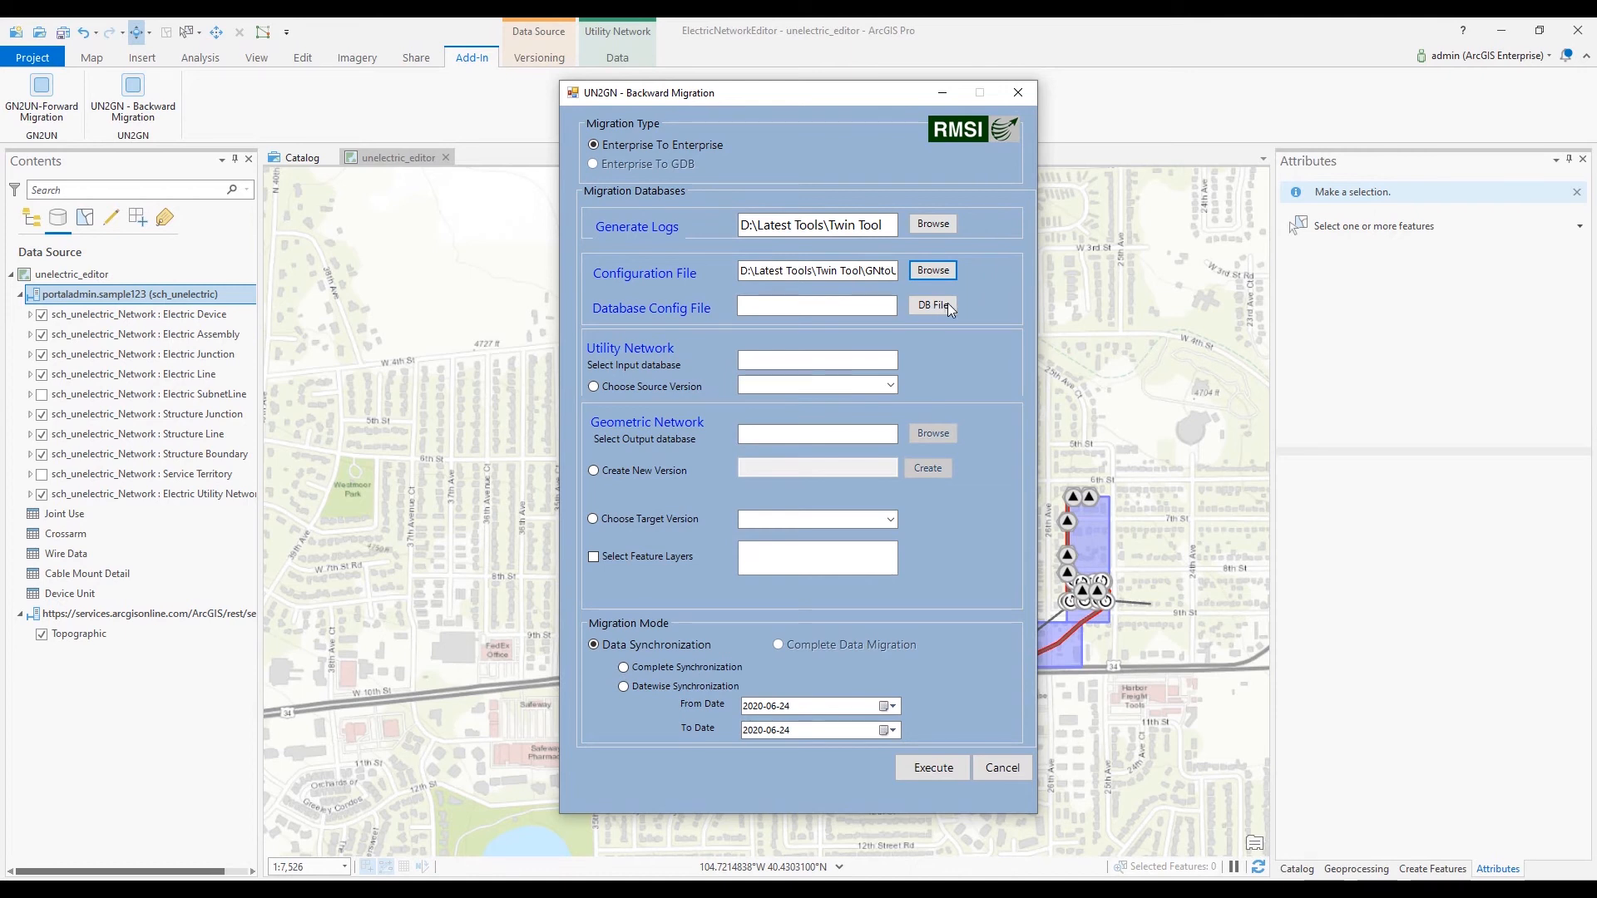
click(831, 510)
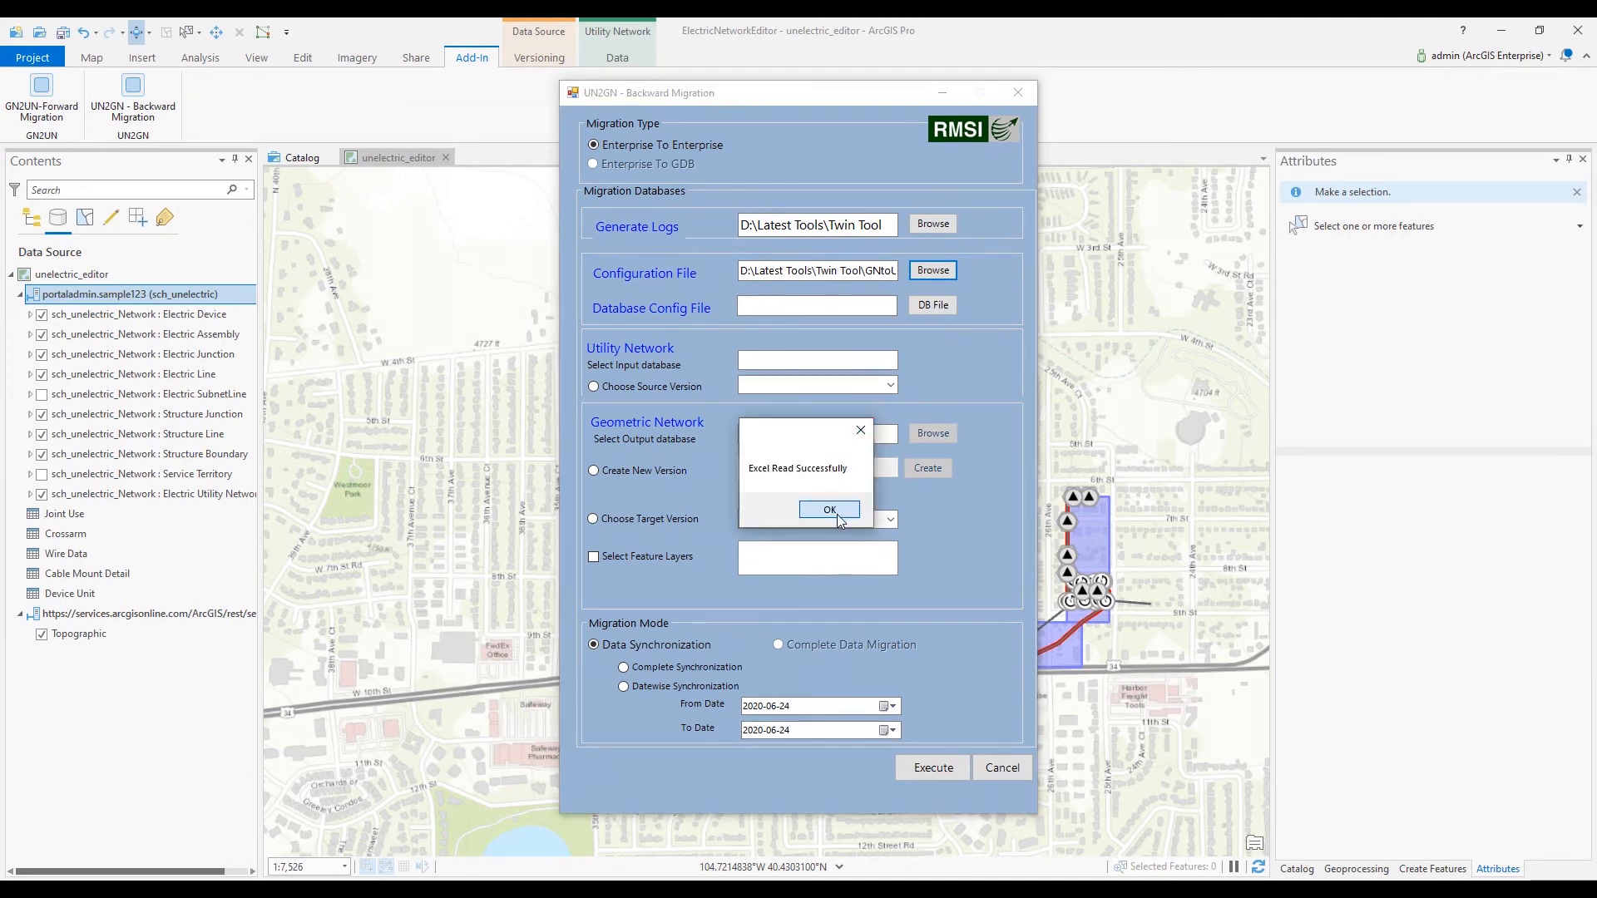
click(945, 304)
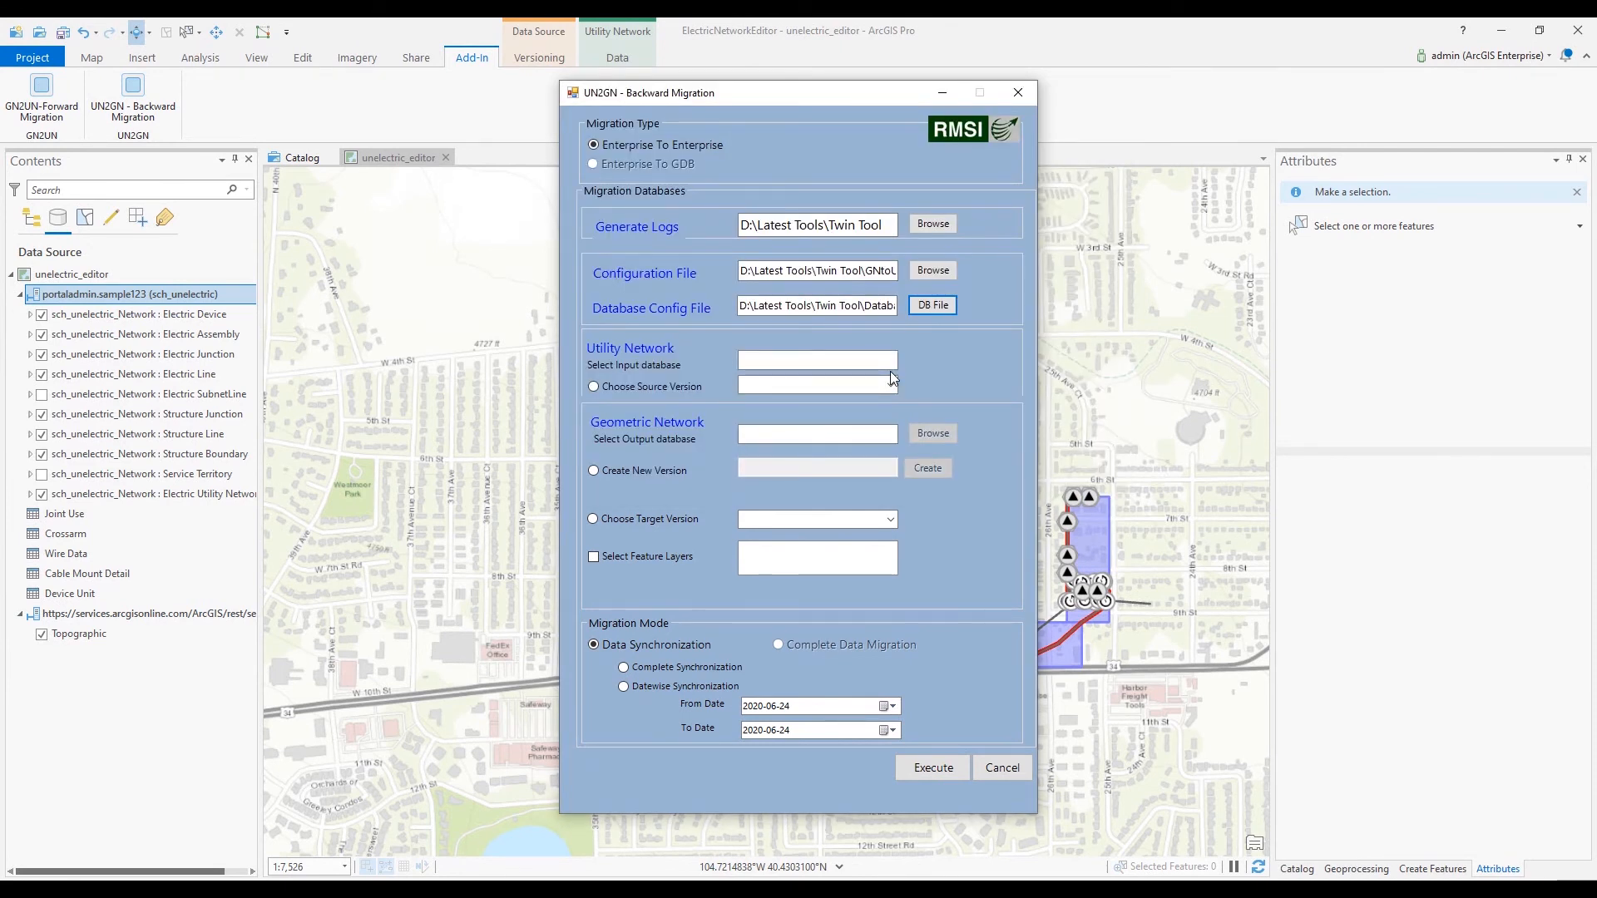
click(823, 510)
click(845, 519)
- Choose portaladmin.sample123 as the utility network's source version
click(594, 386)
click(889, 386)
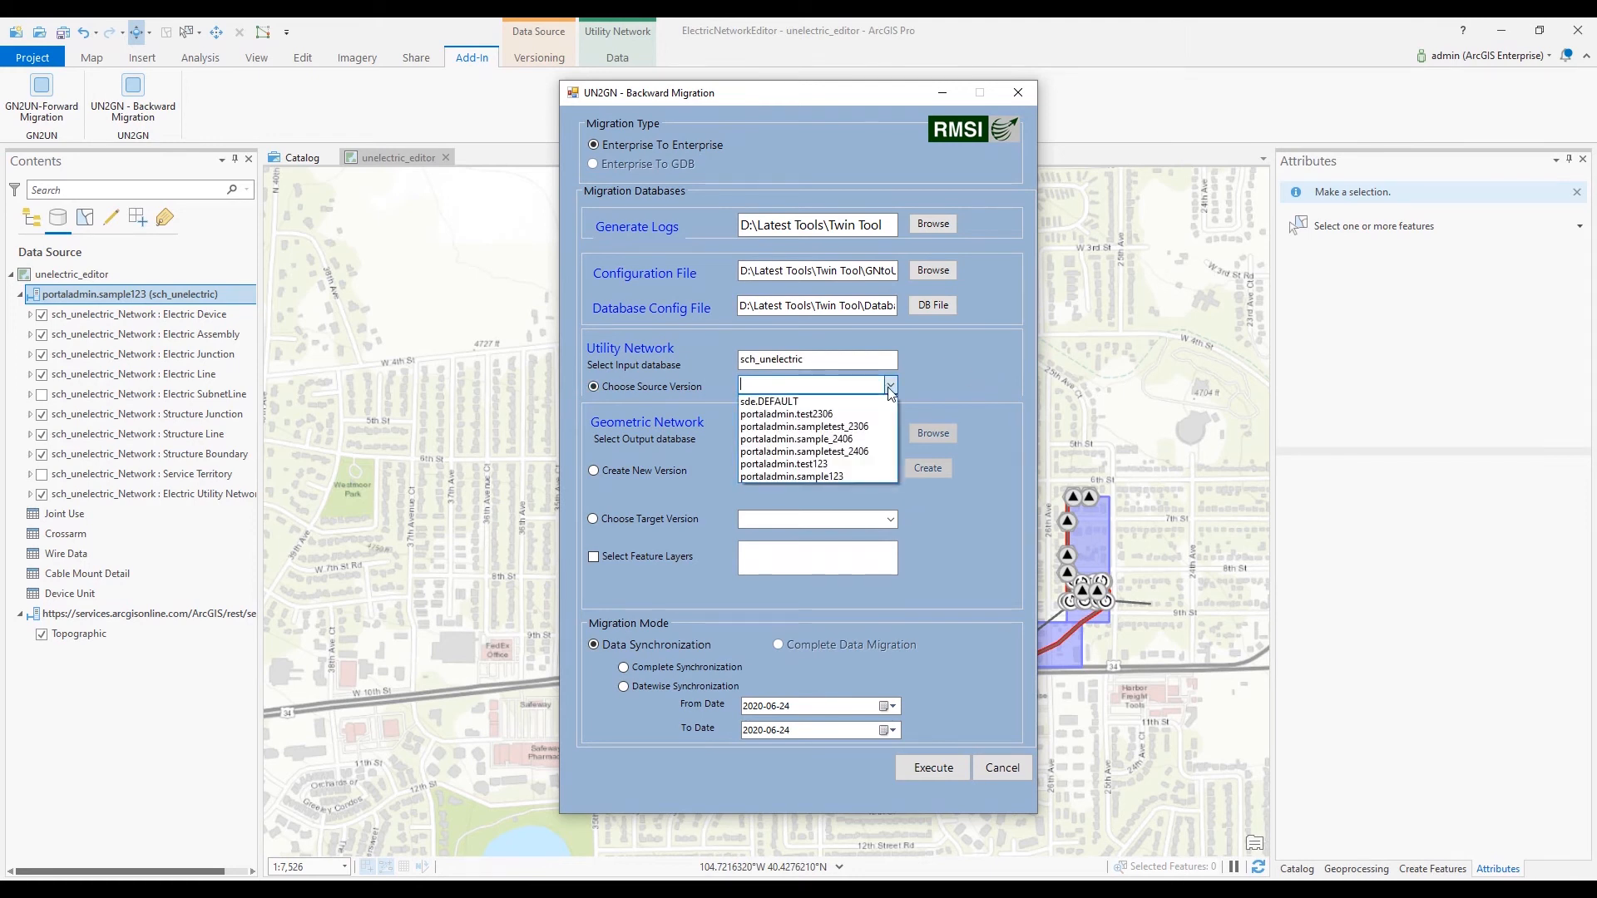
click(821, 476)
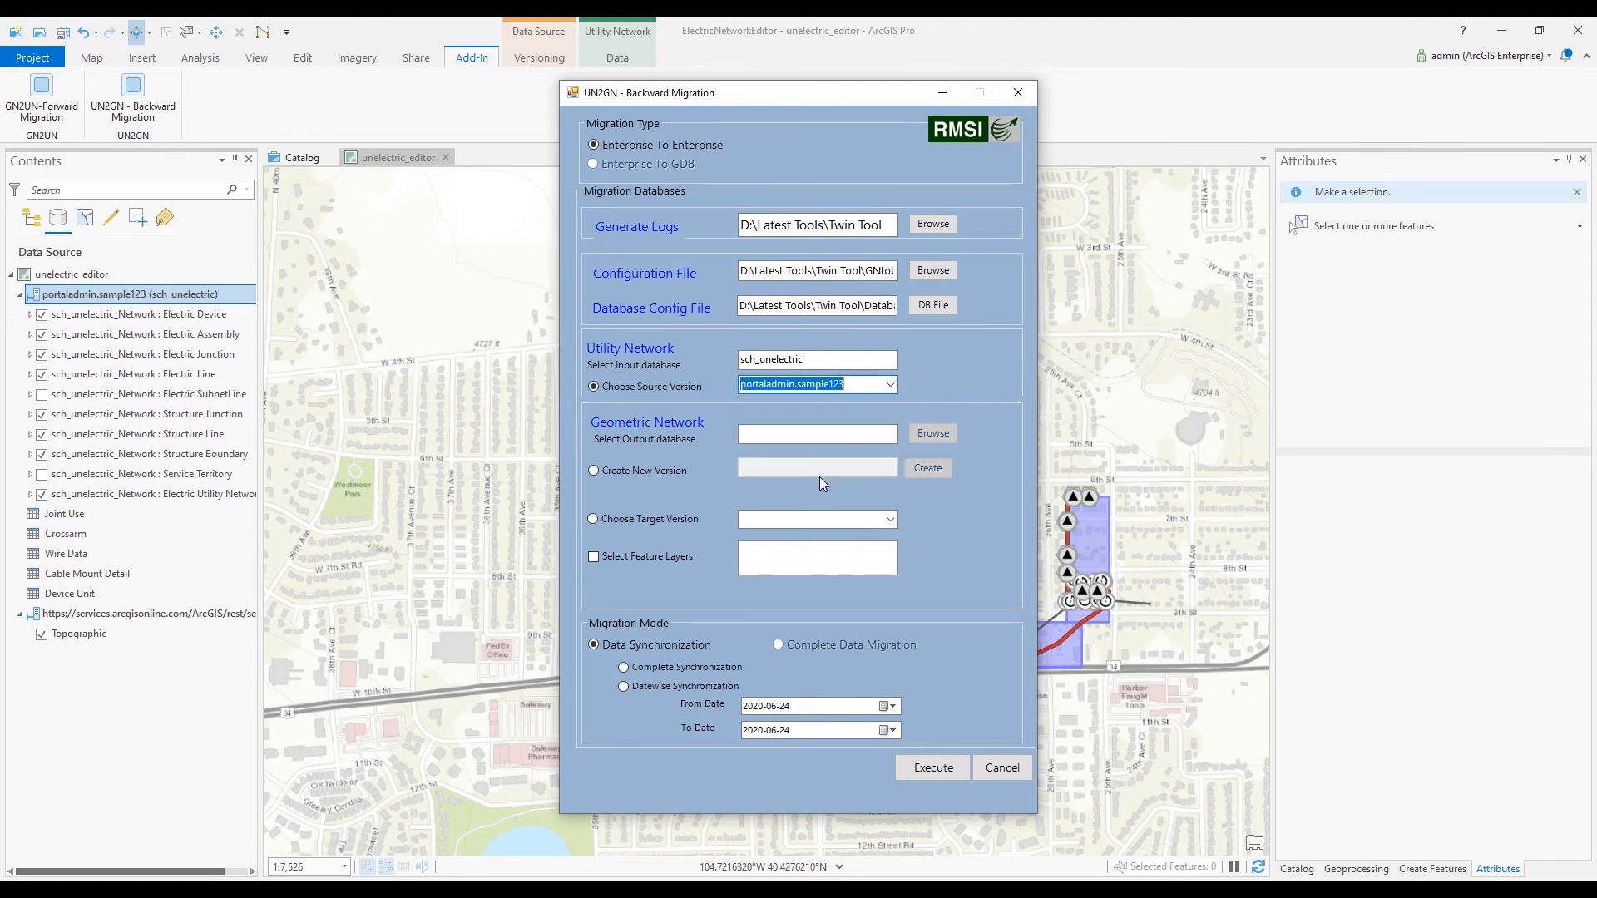
- Choose sde.DEFAULT as the geometric network's target version
click(612, 517)
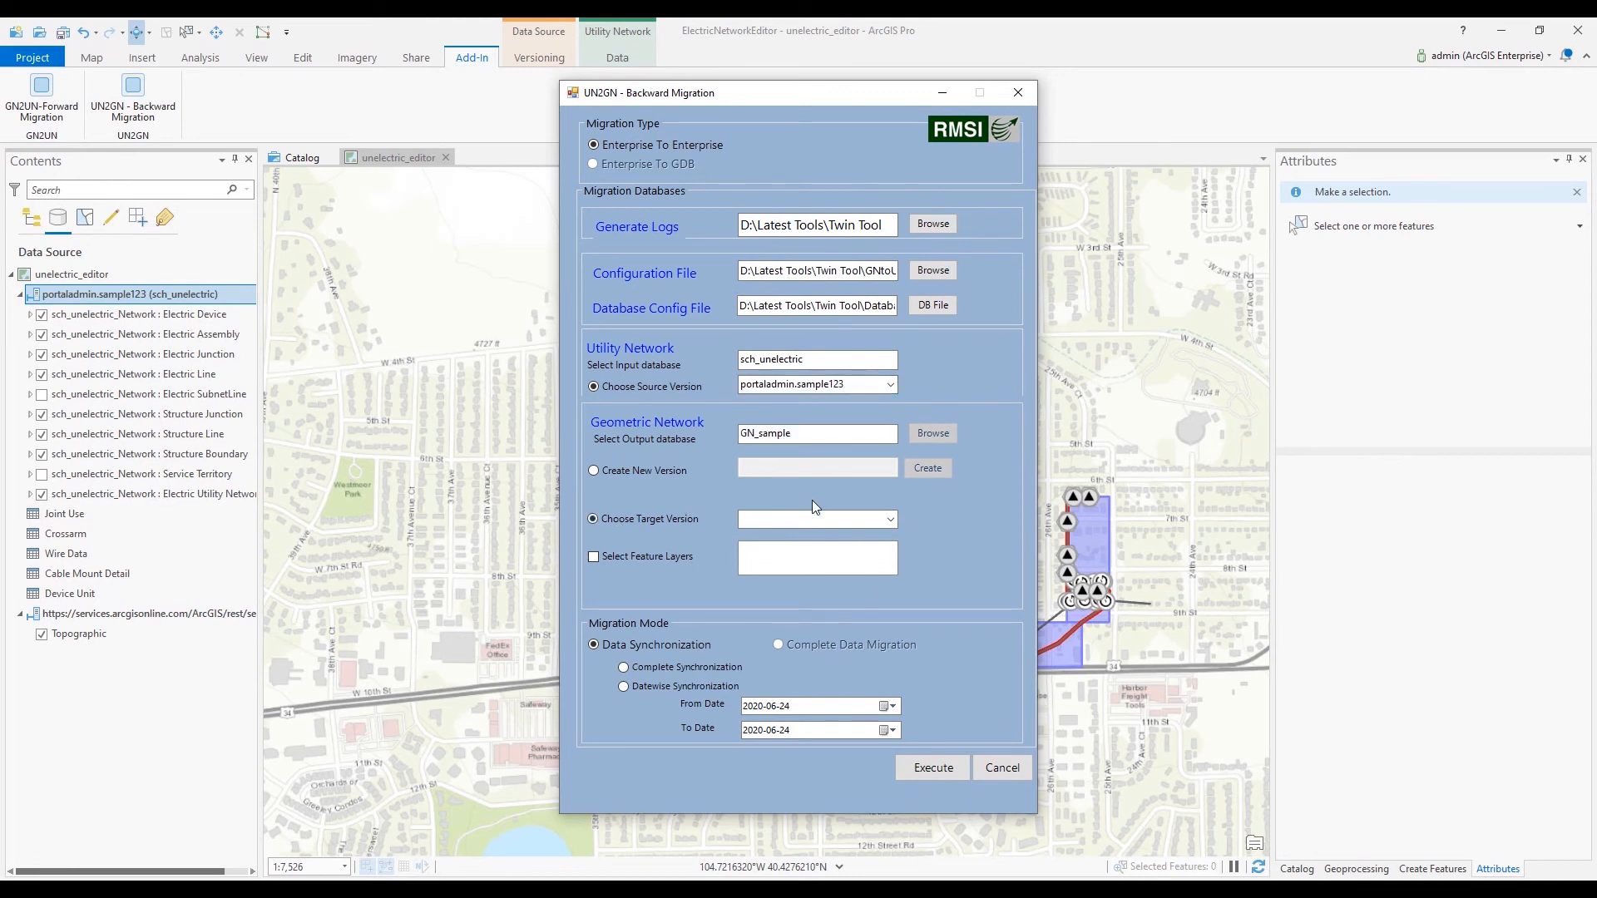
click(891, 518)
click(890, 521)
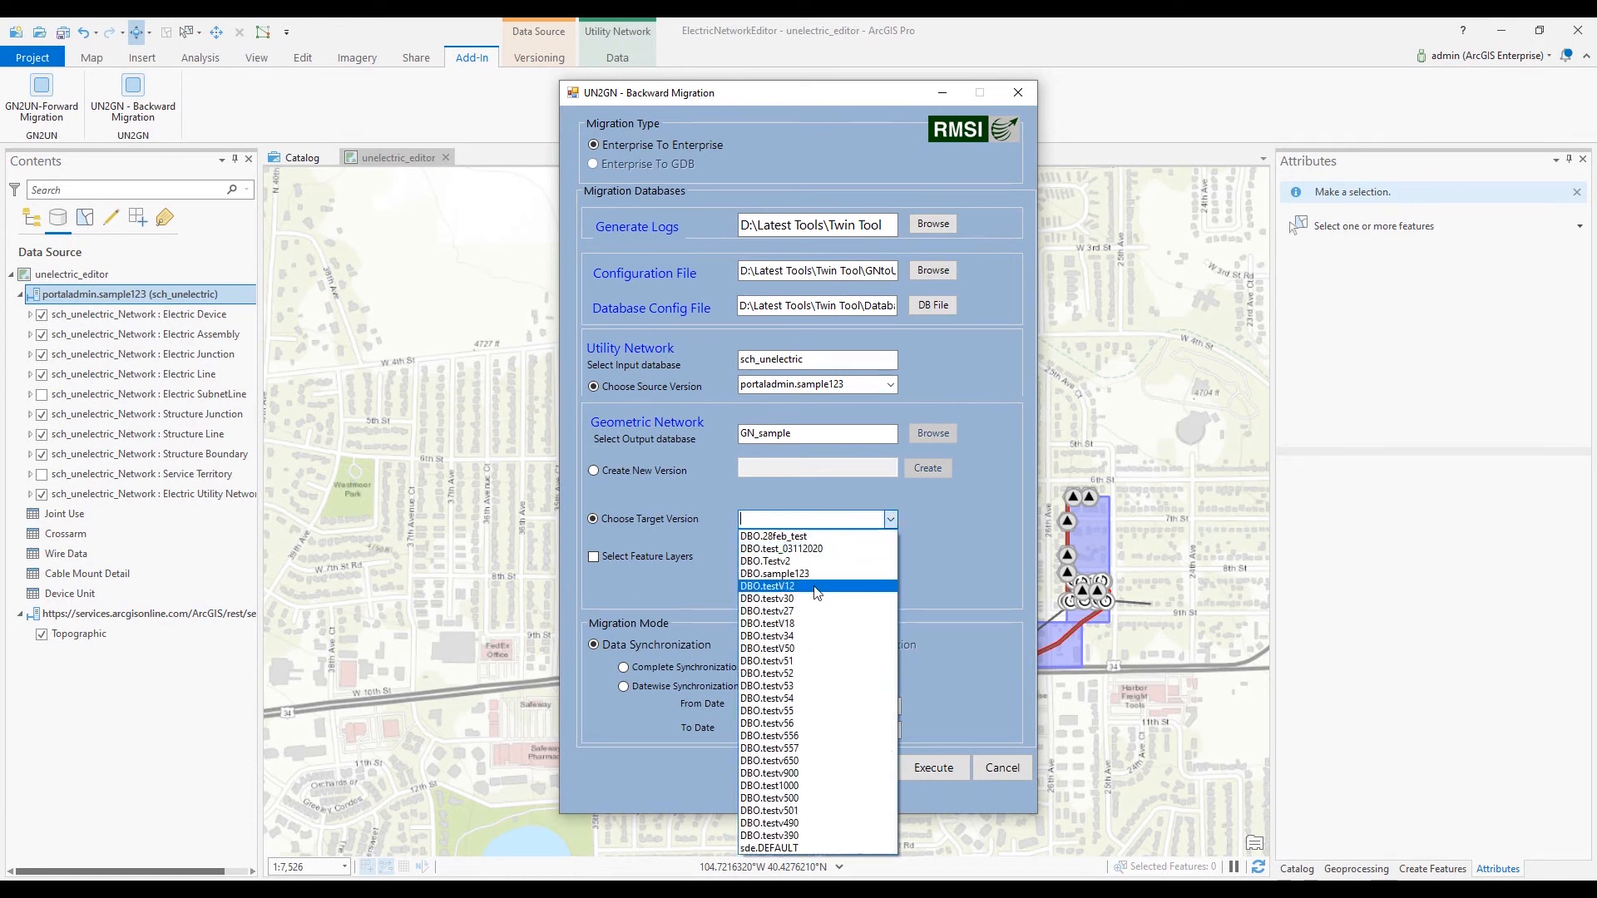
click(772, 849)
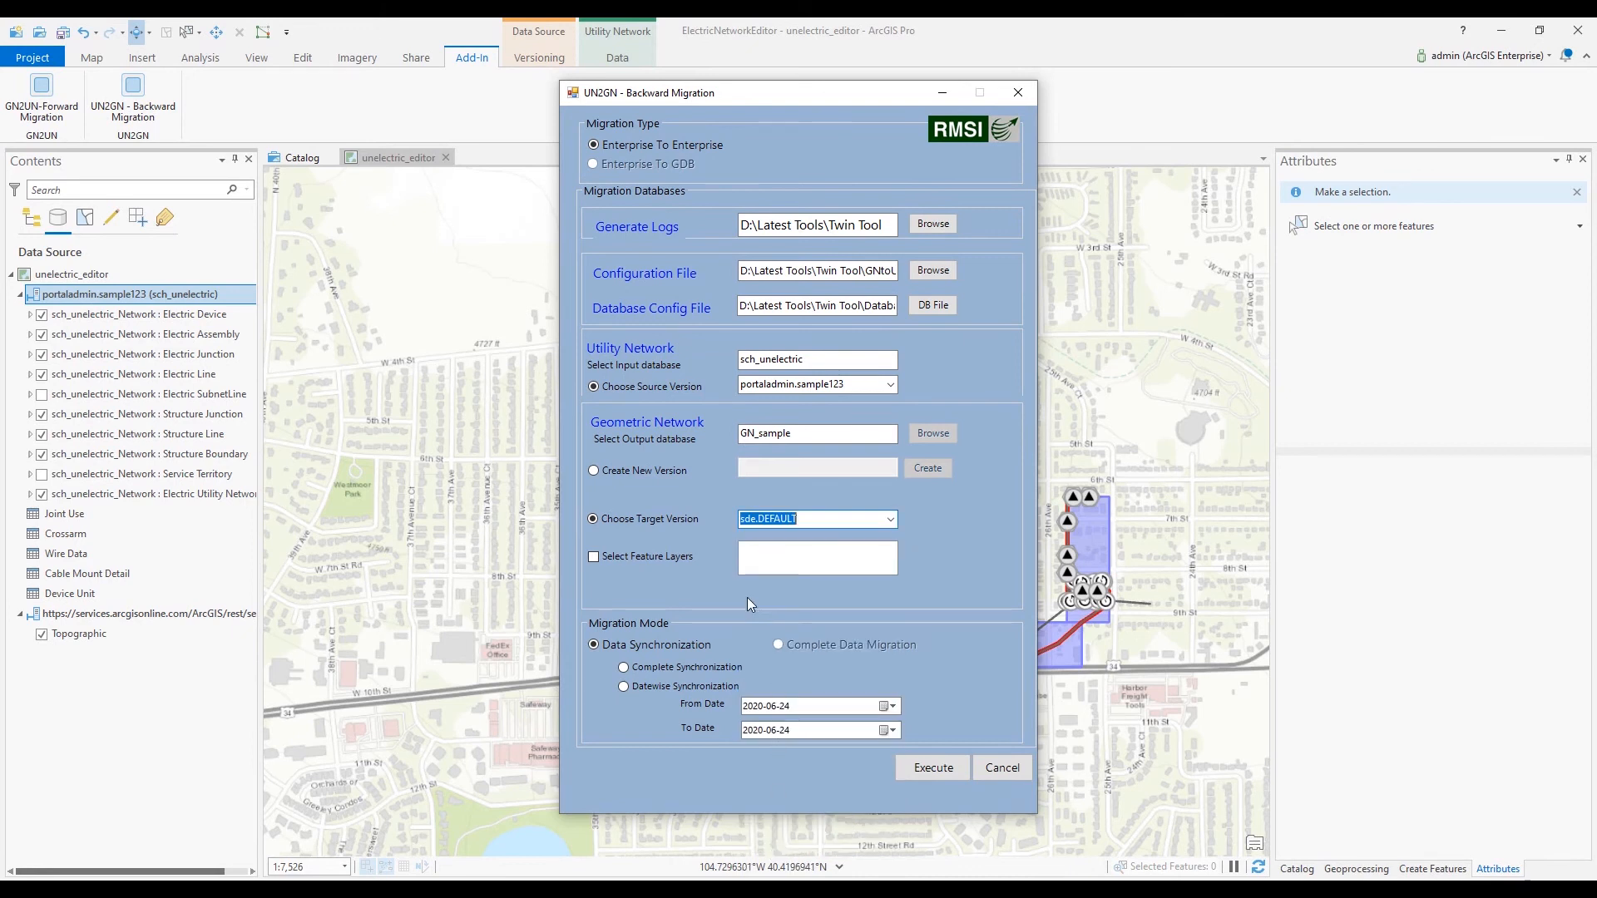
- Set the migration mode to Datewise Synchronization, with both From Date and To Date at 2020-06-24
click(636, 684)
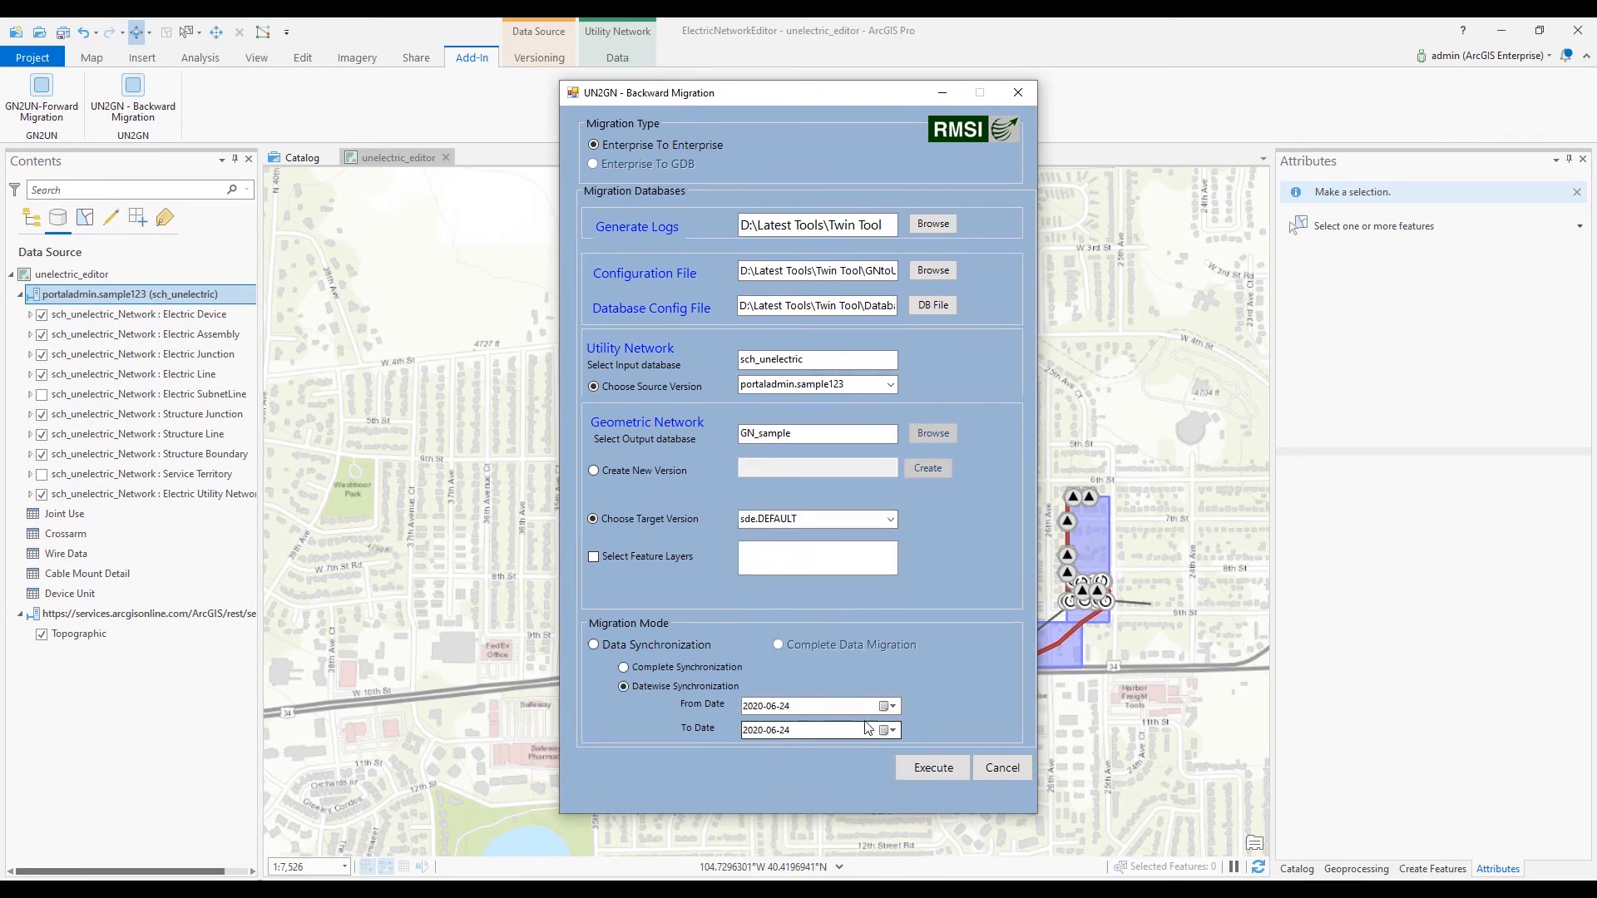
click(893, 708)
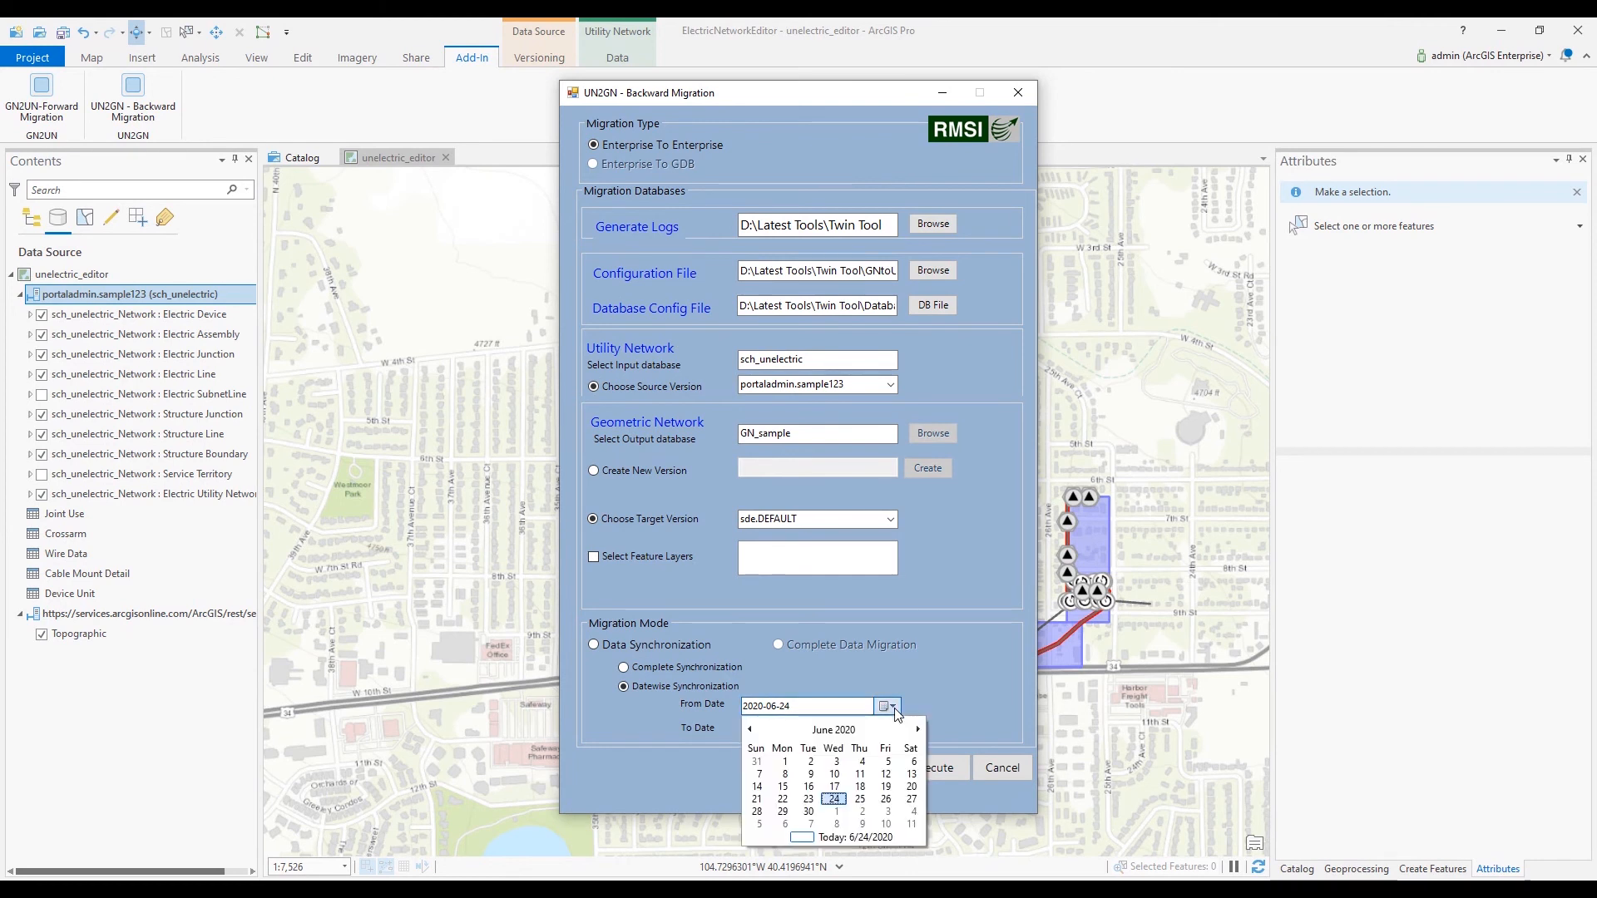
click(808, 798)
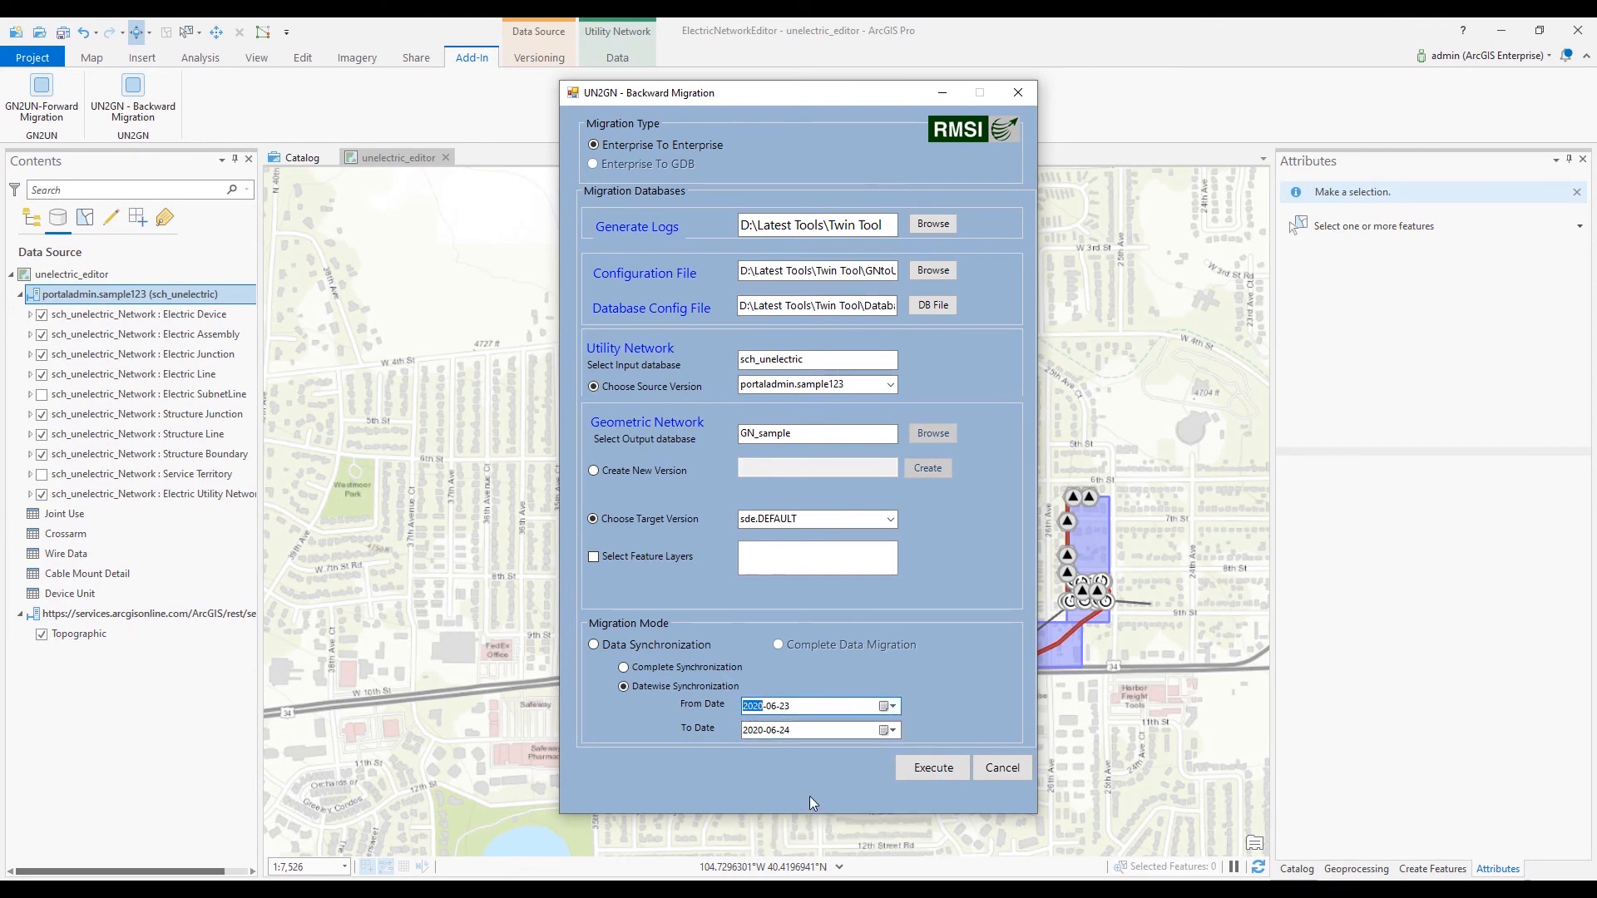
click(888, 707)
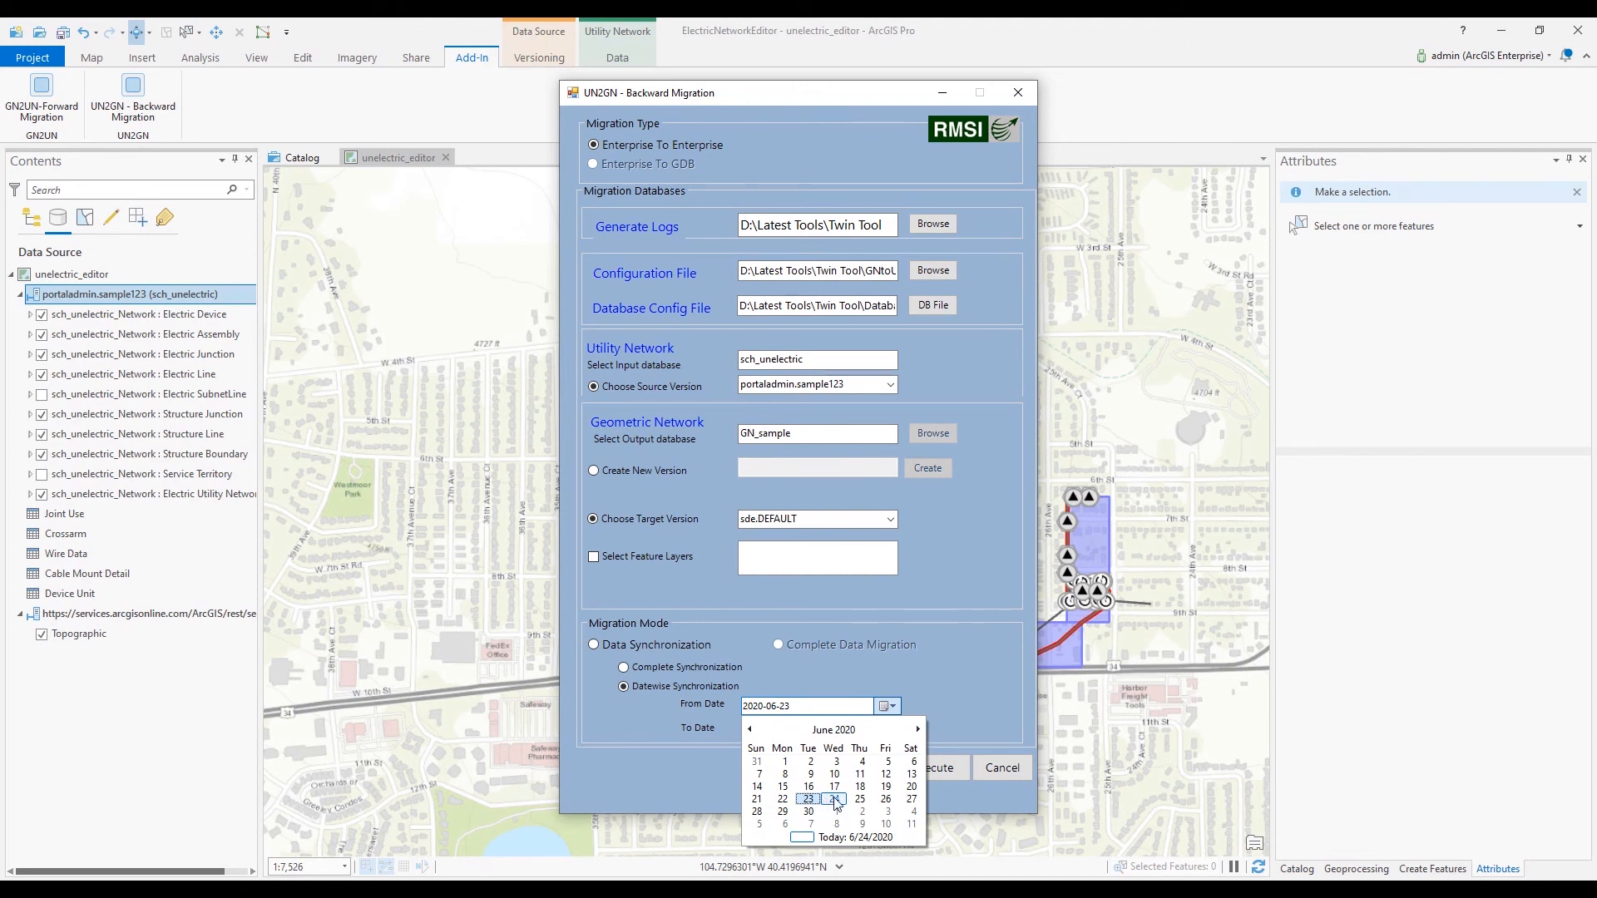
click(835, 801)
click(887, 731)
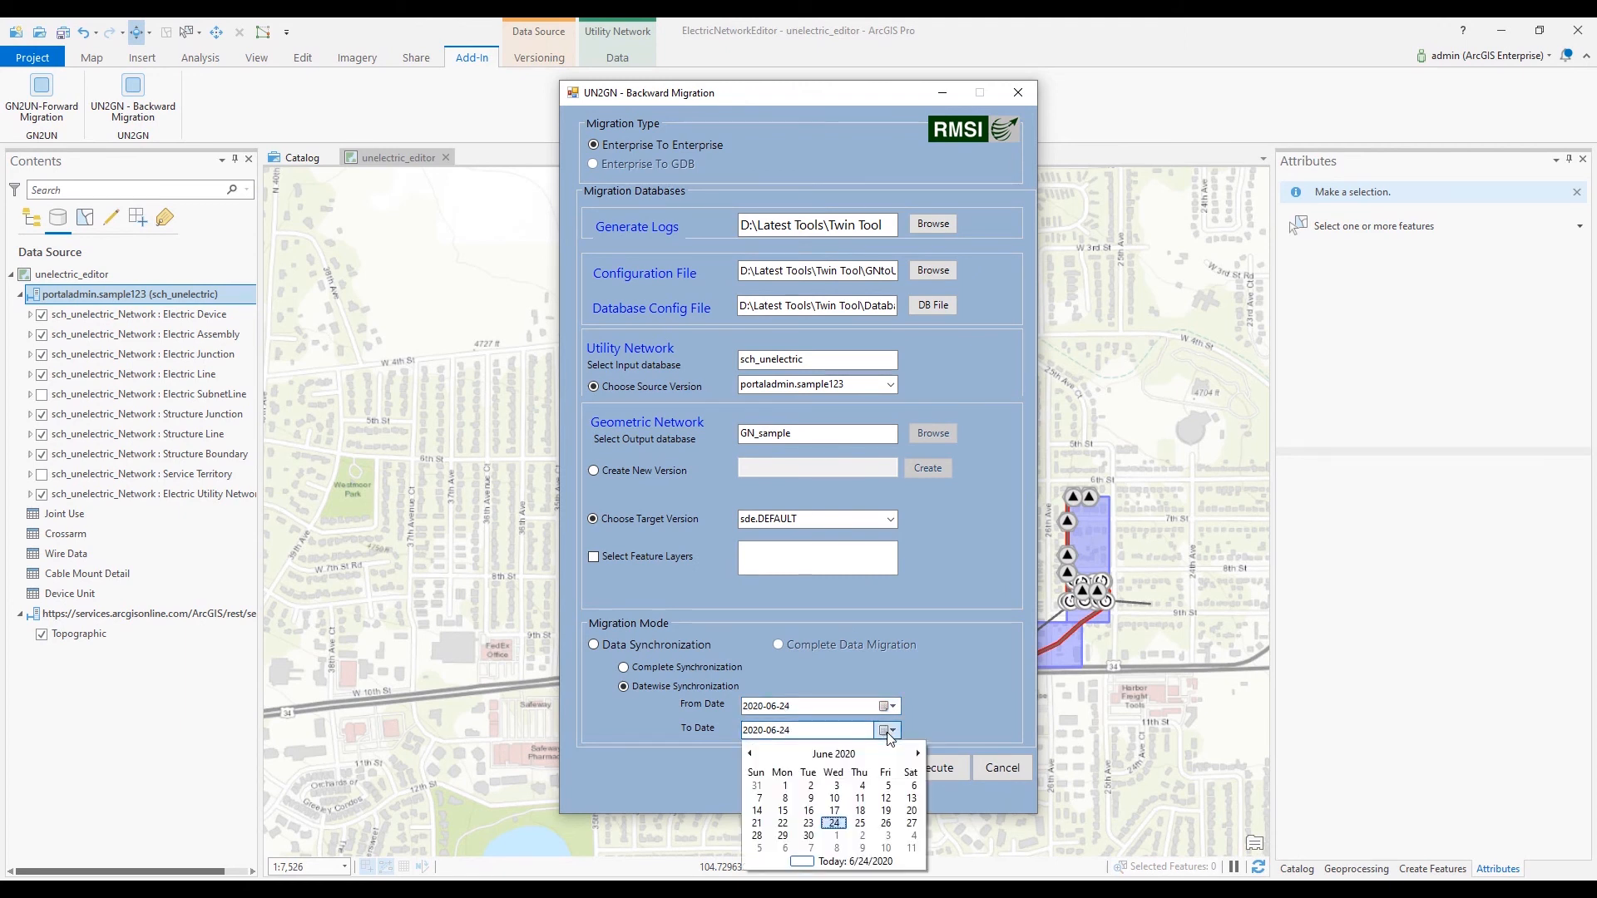
click(835, 823)
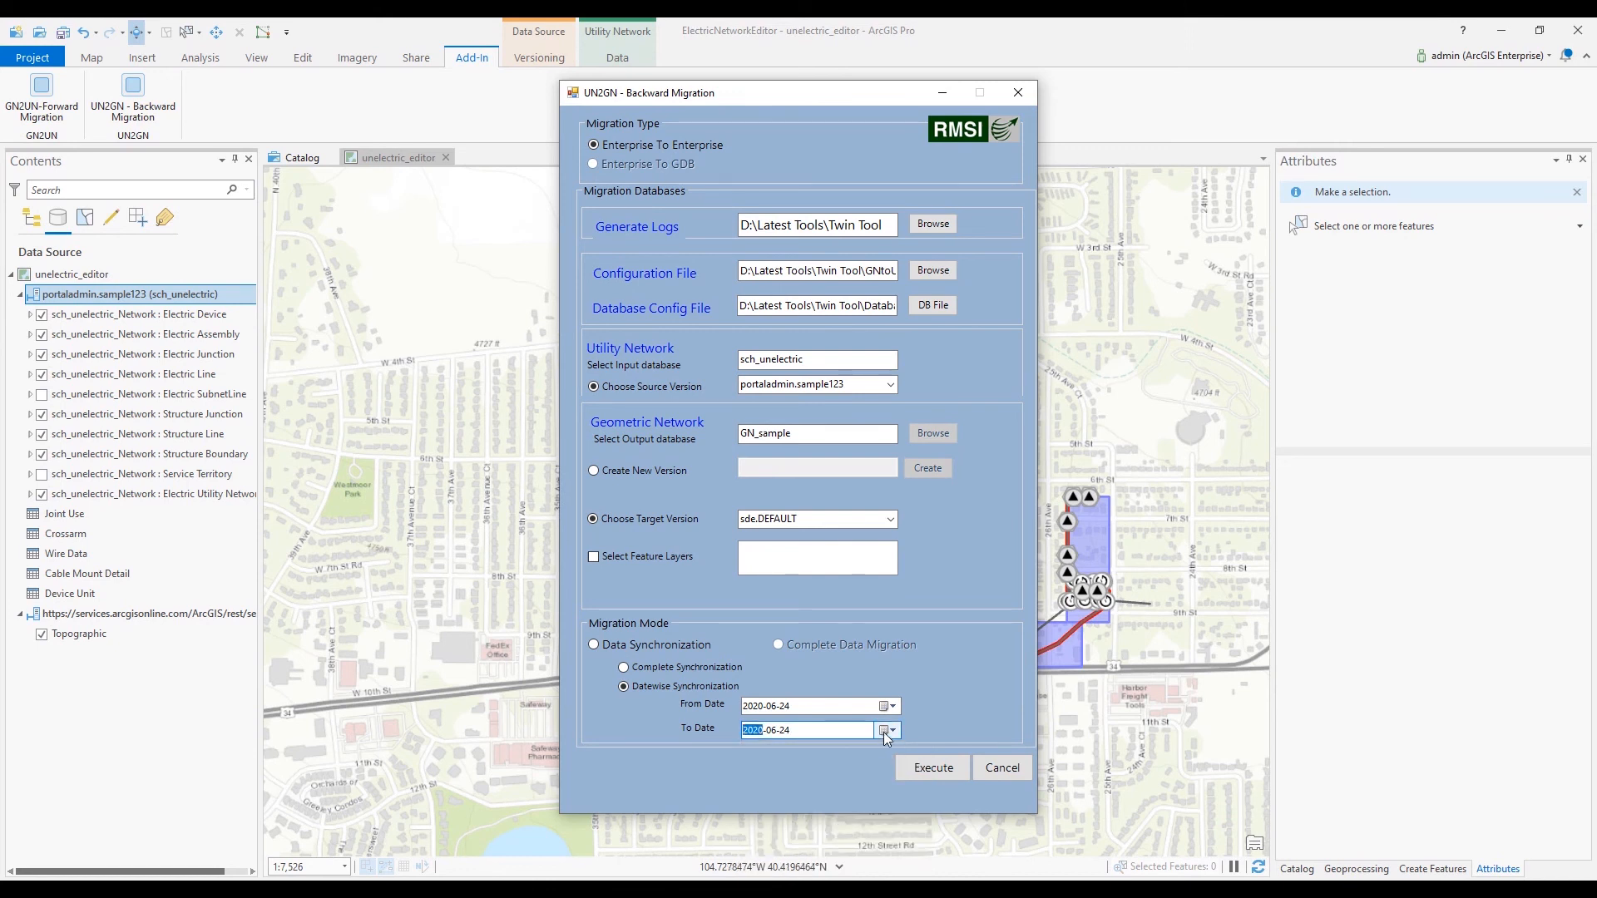
- Switch to ArcMap, inspect the sde.DEFAULT geometric network data, and close the Attributes pane
click(932, 768)
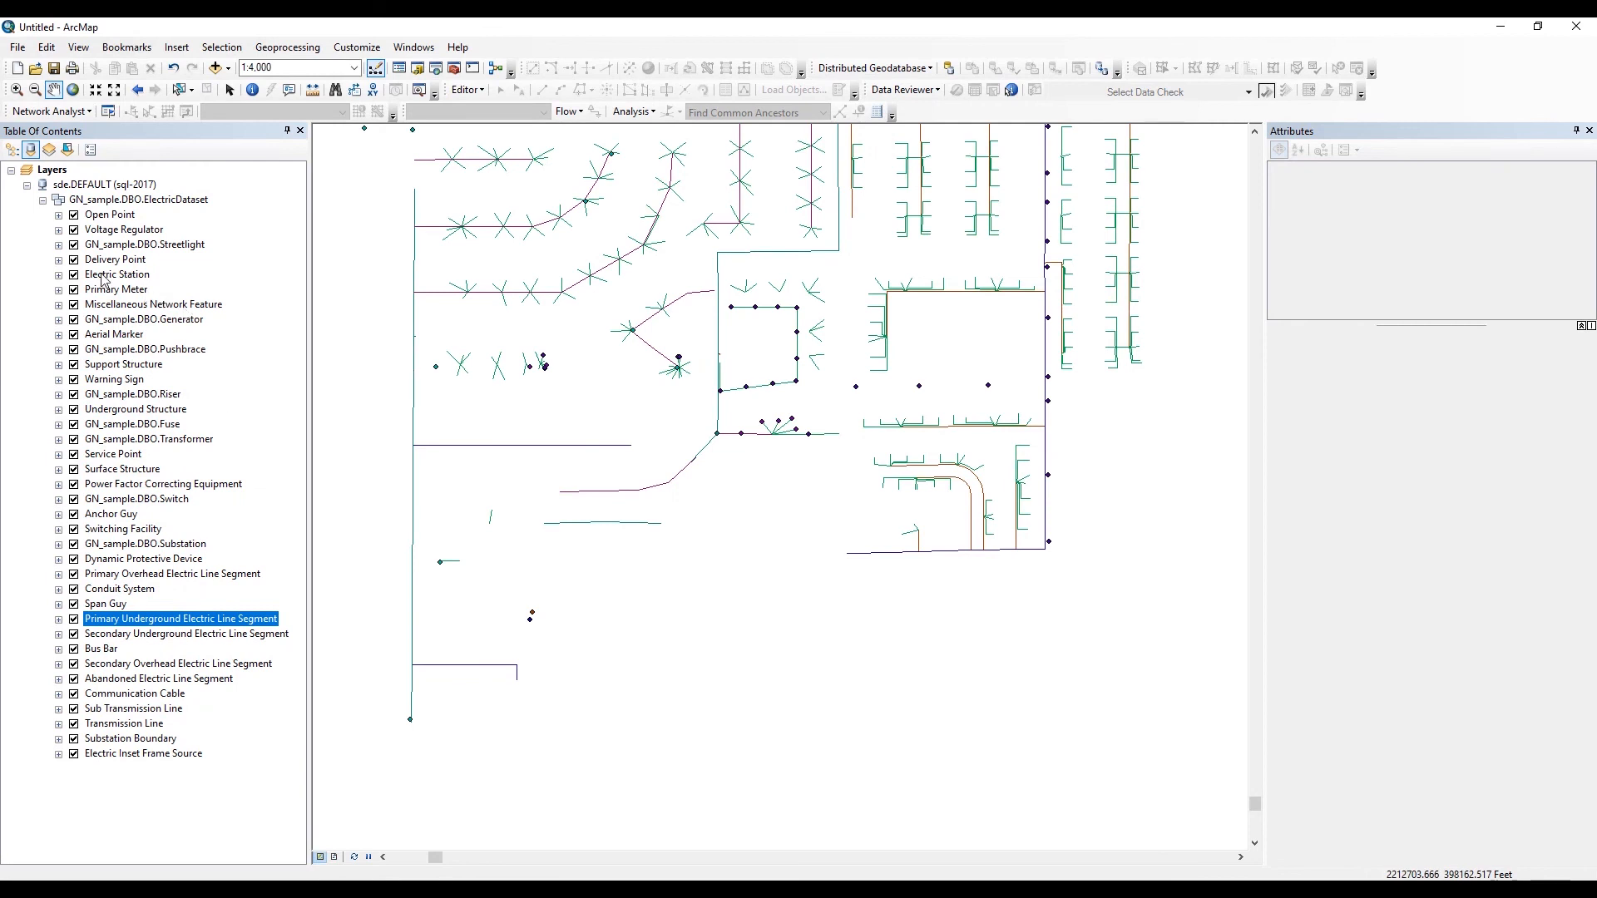
click(96, 187)
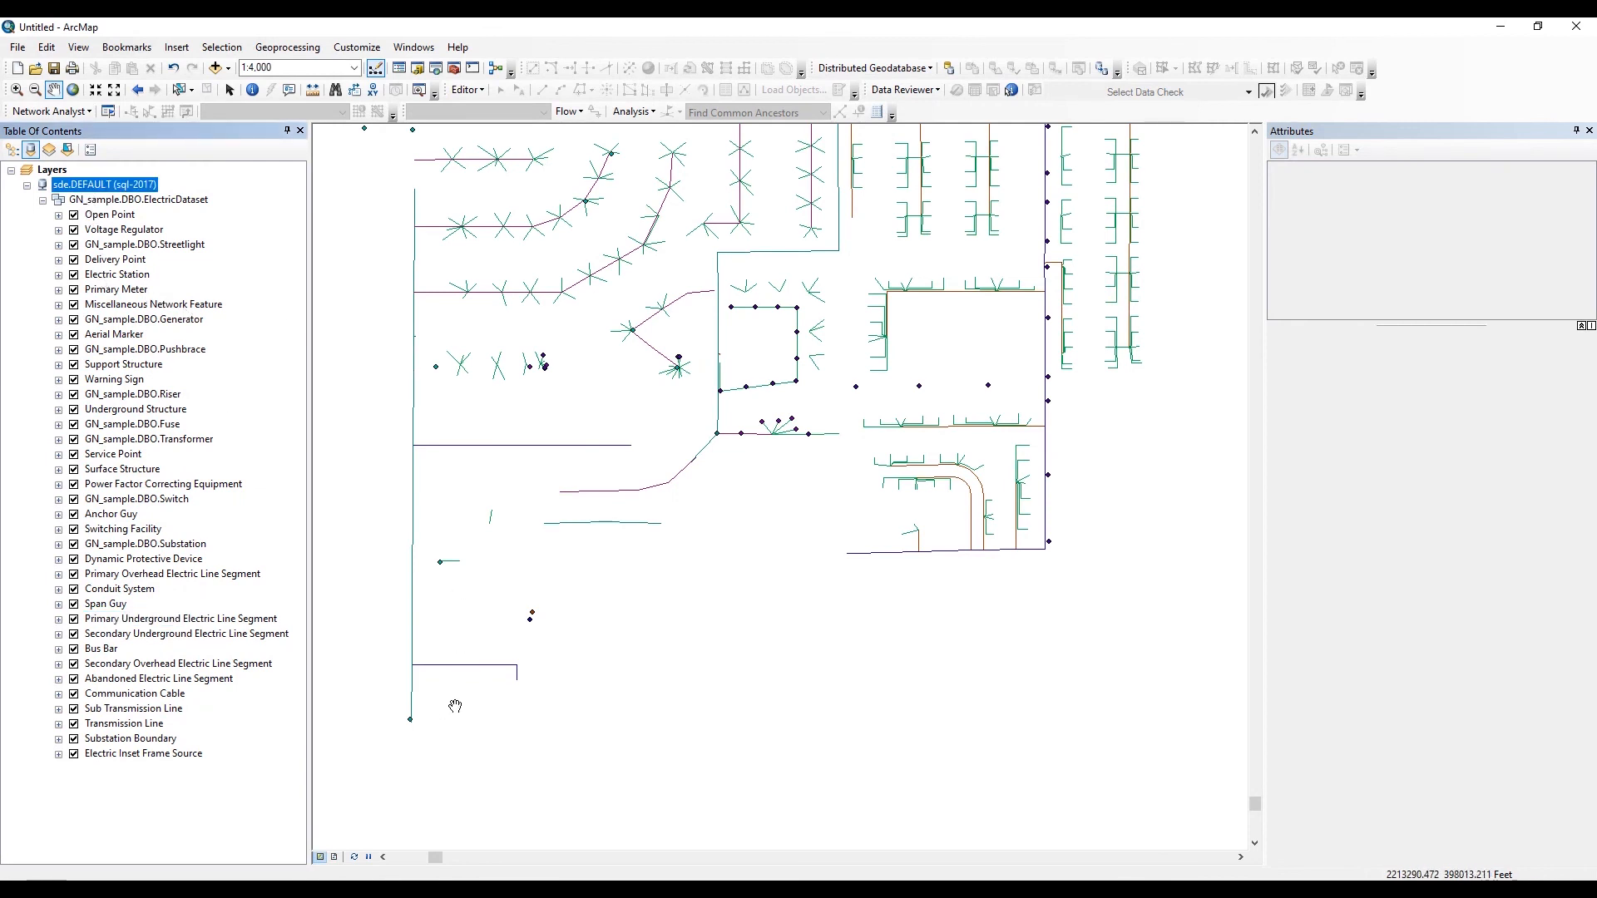
click(1589, 131)
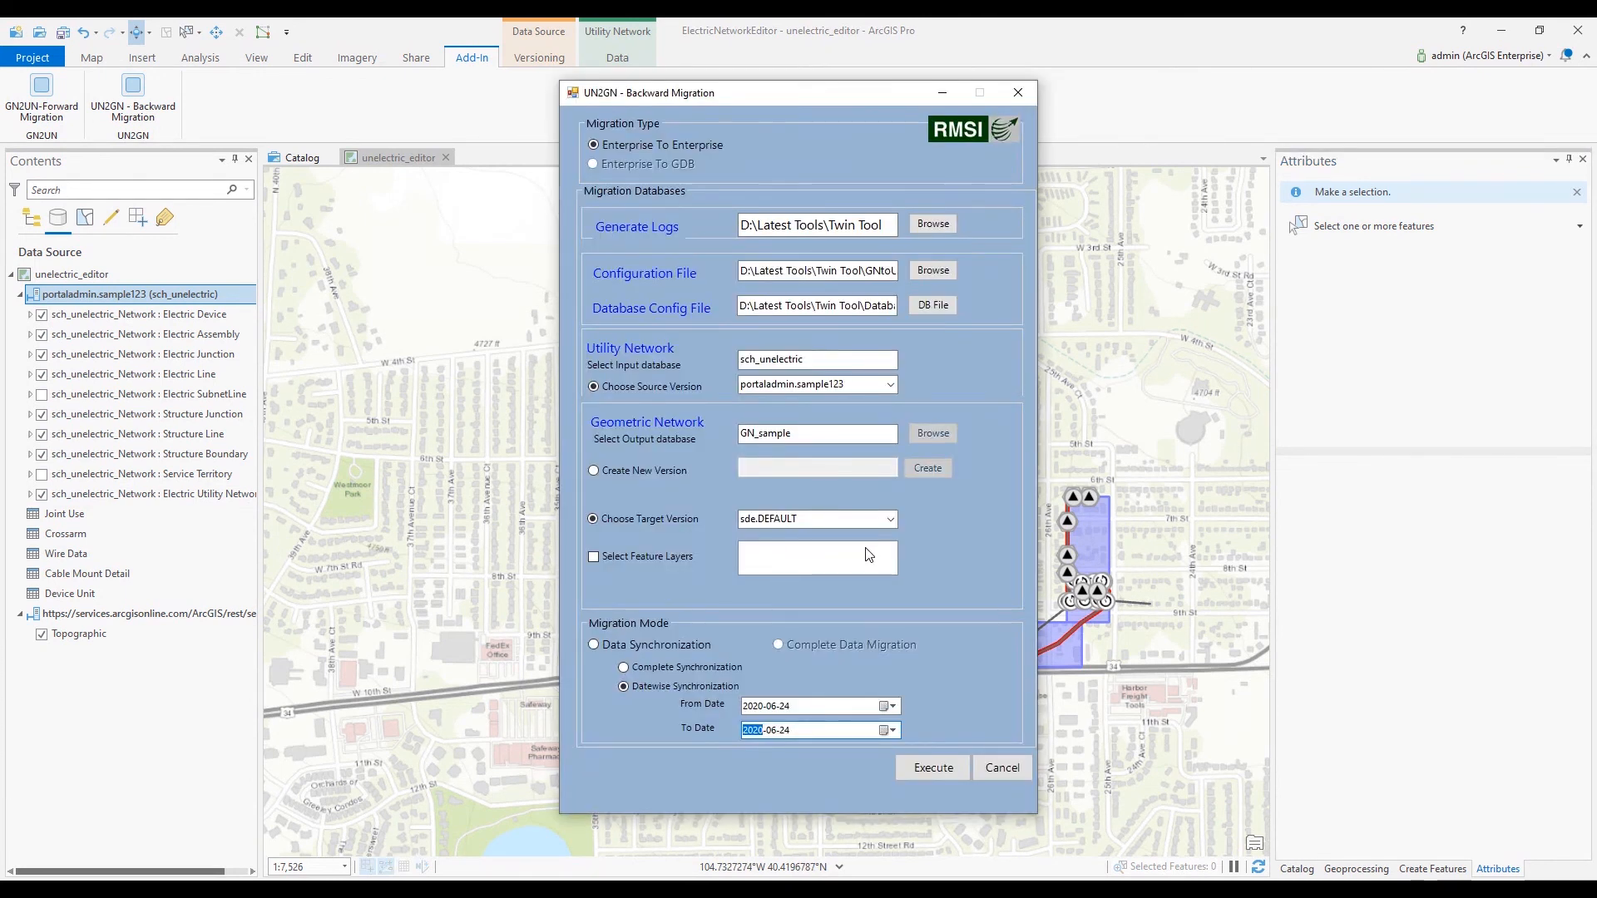
- Run the backward migration from ArcGIS Pro and dismiss its completion message
click(936, 773)
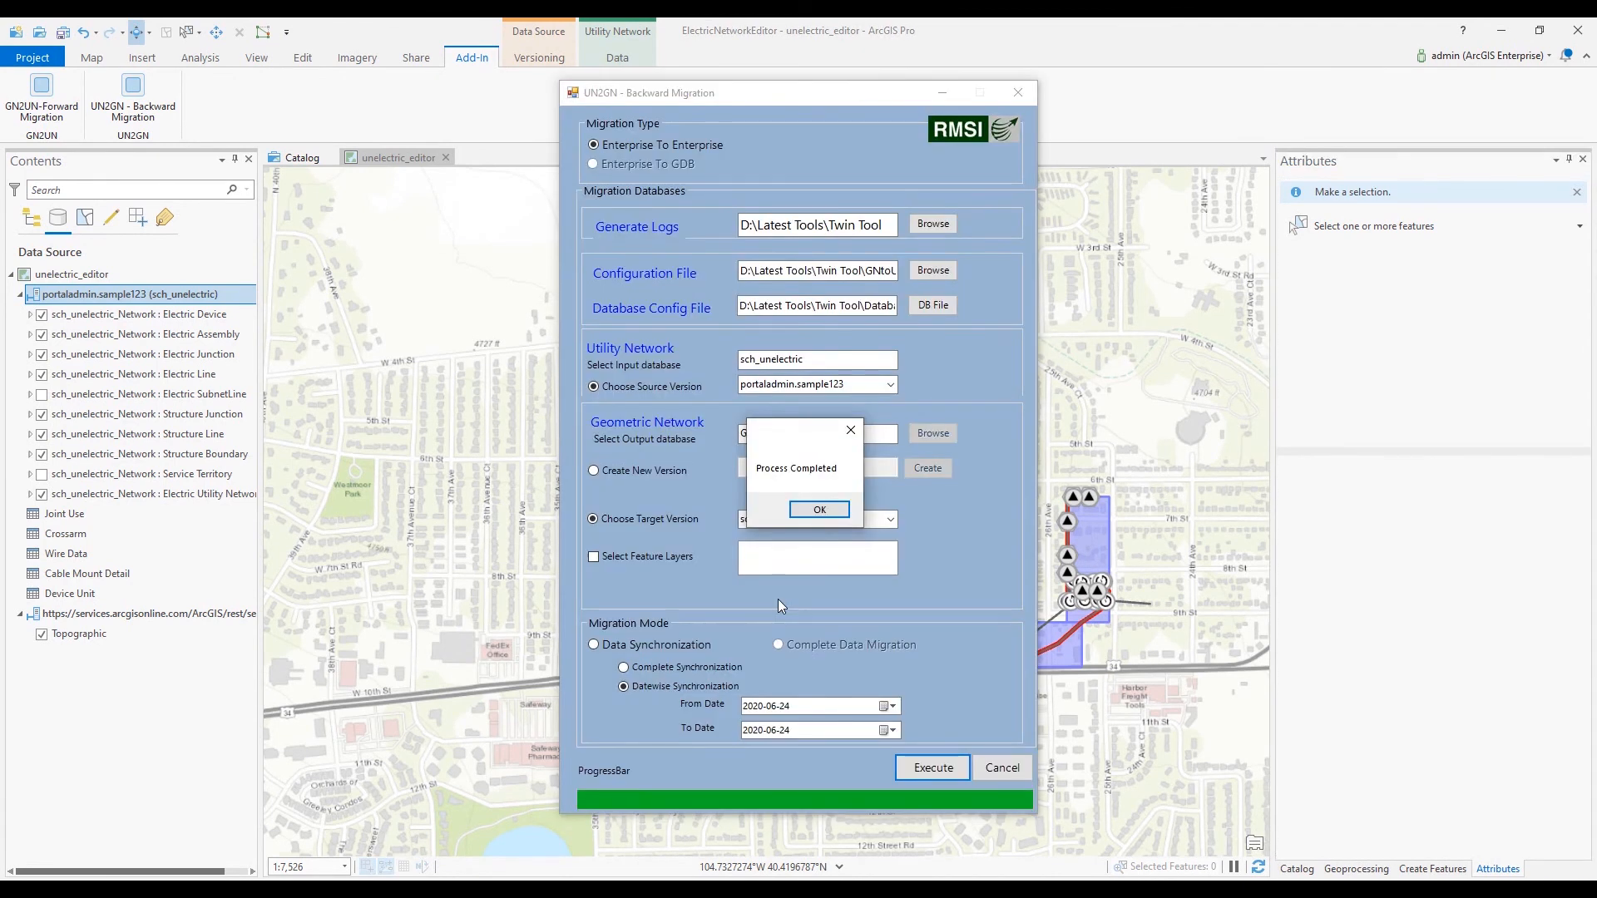
click(821, 515)
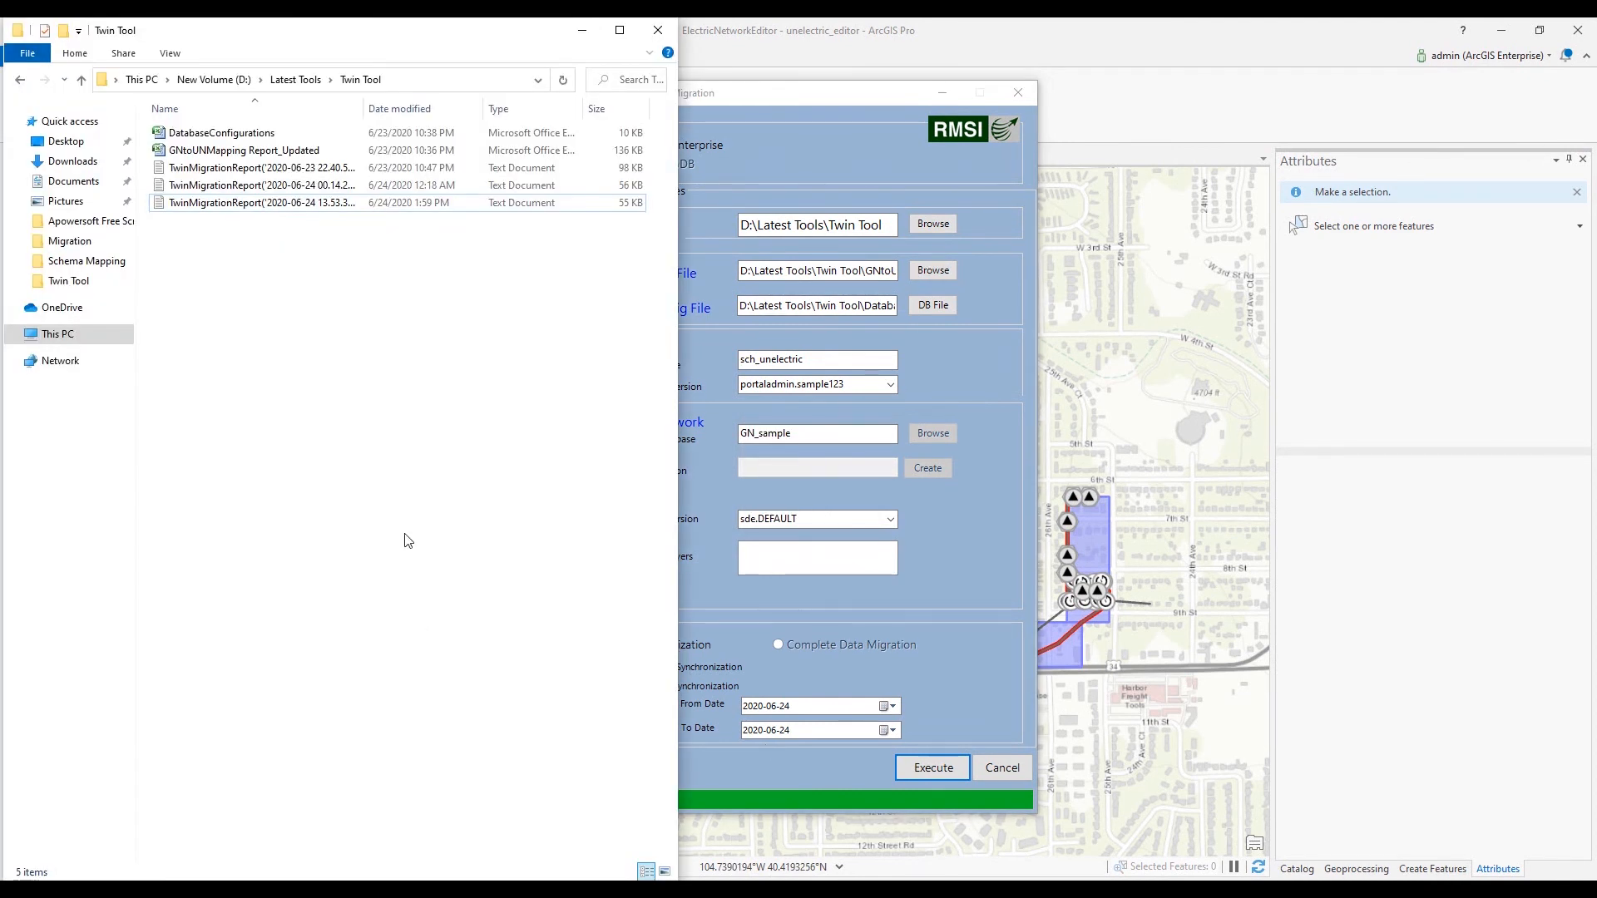
- Open the TwinMigrationReport of 2020-06-24 13.53.37 from the Twin Tool folder and examine the added features per feature class
double_click(296, 204)
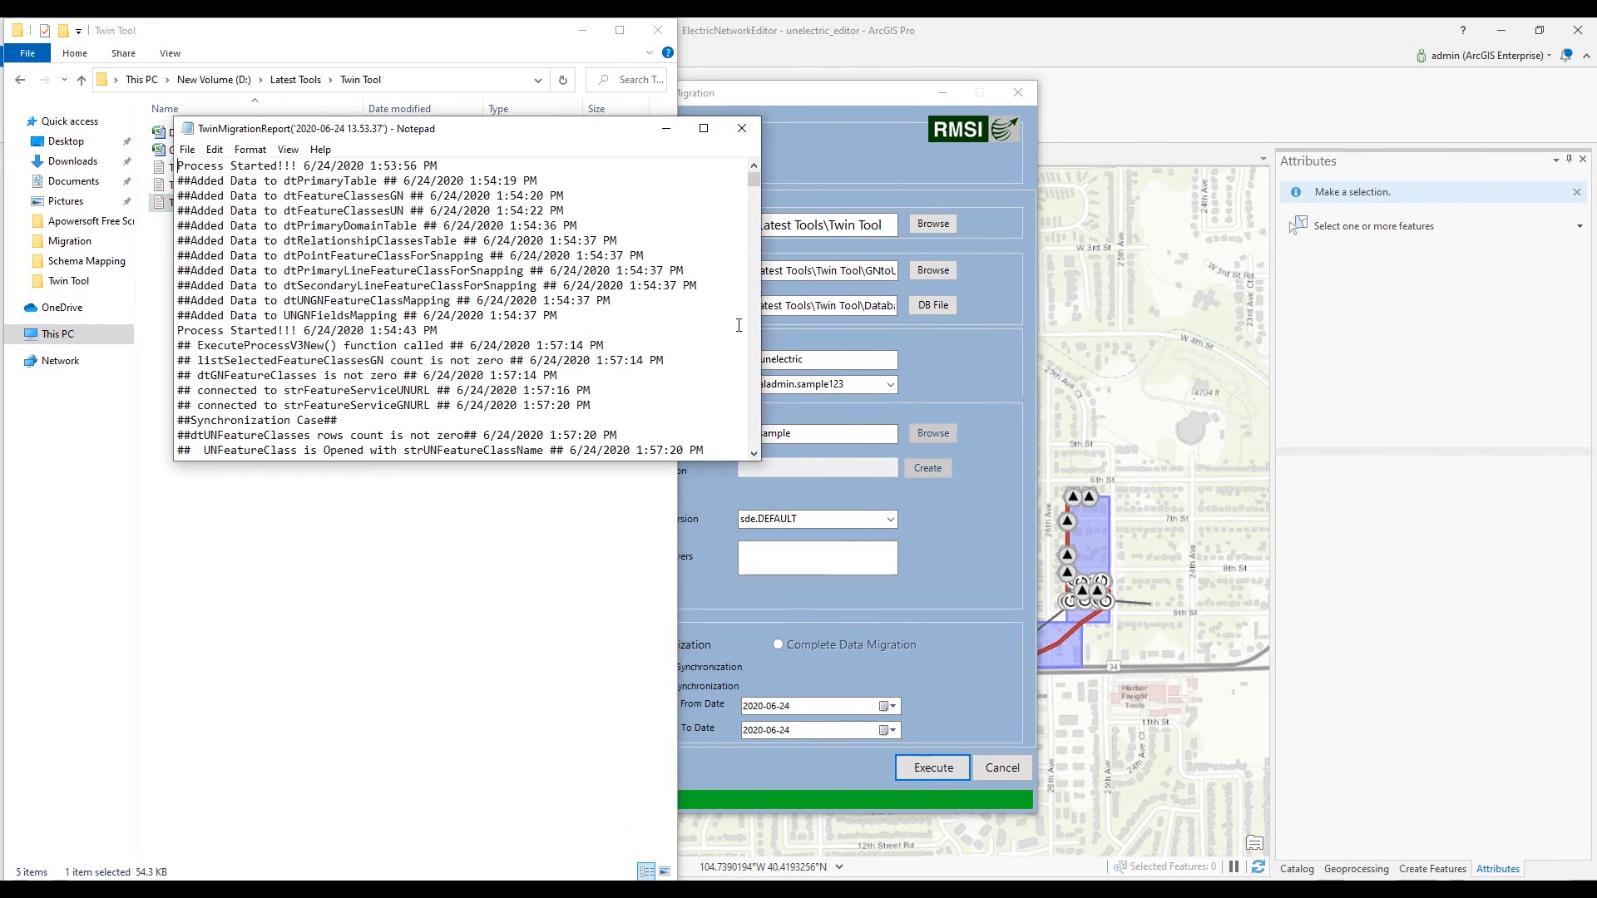
click(703, 128)
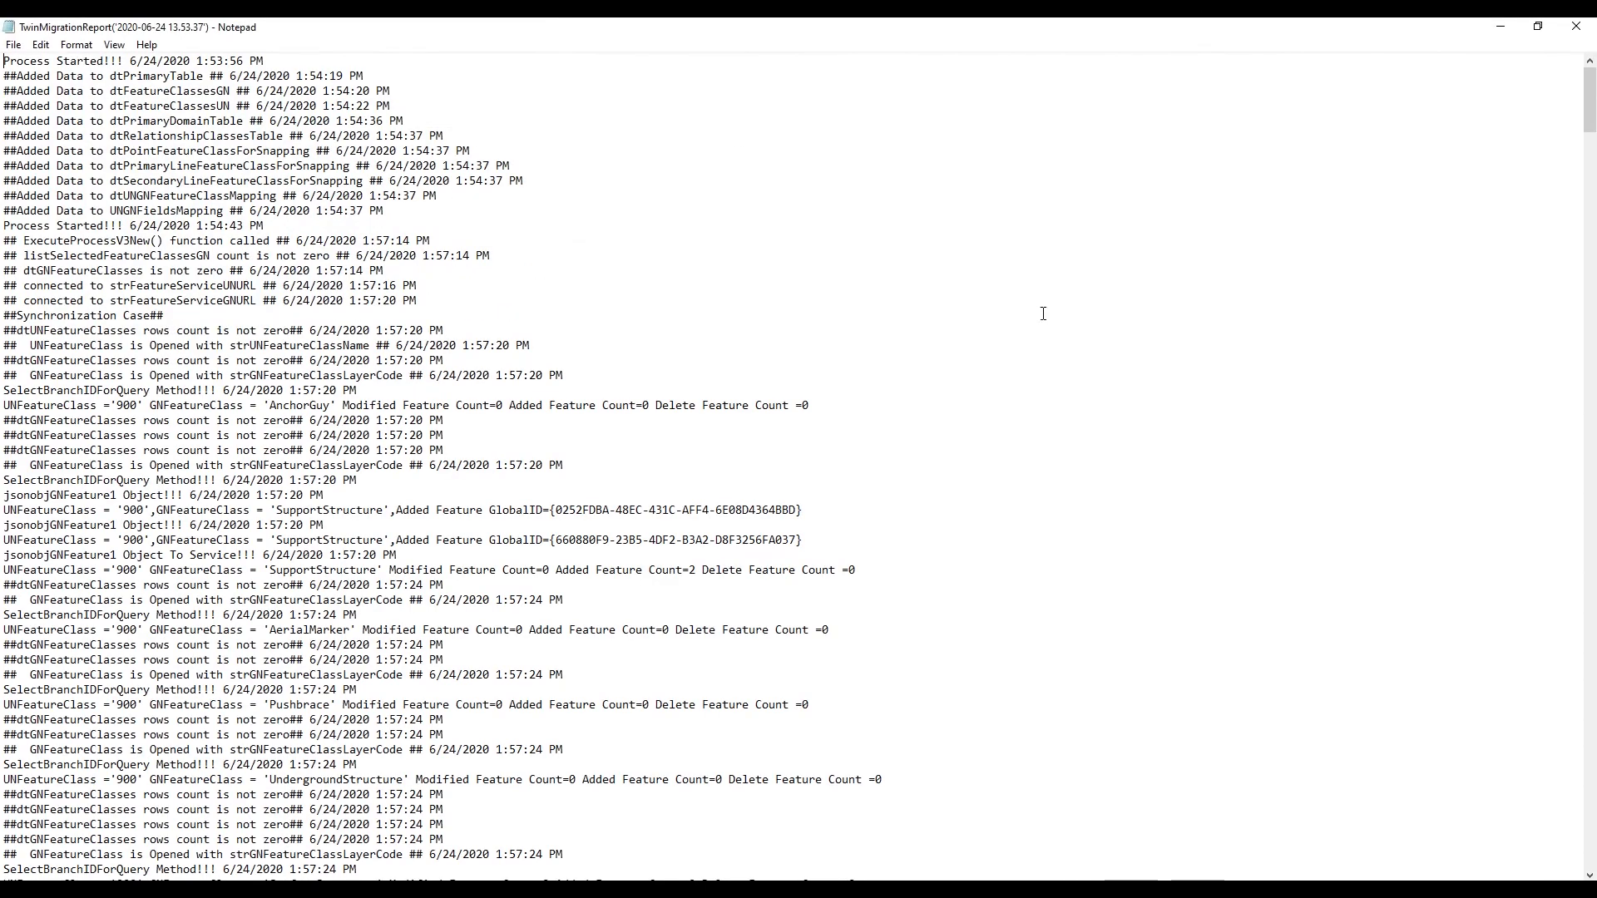
drag(596, 510, 617, 540)
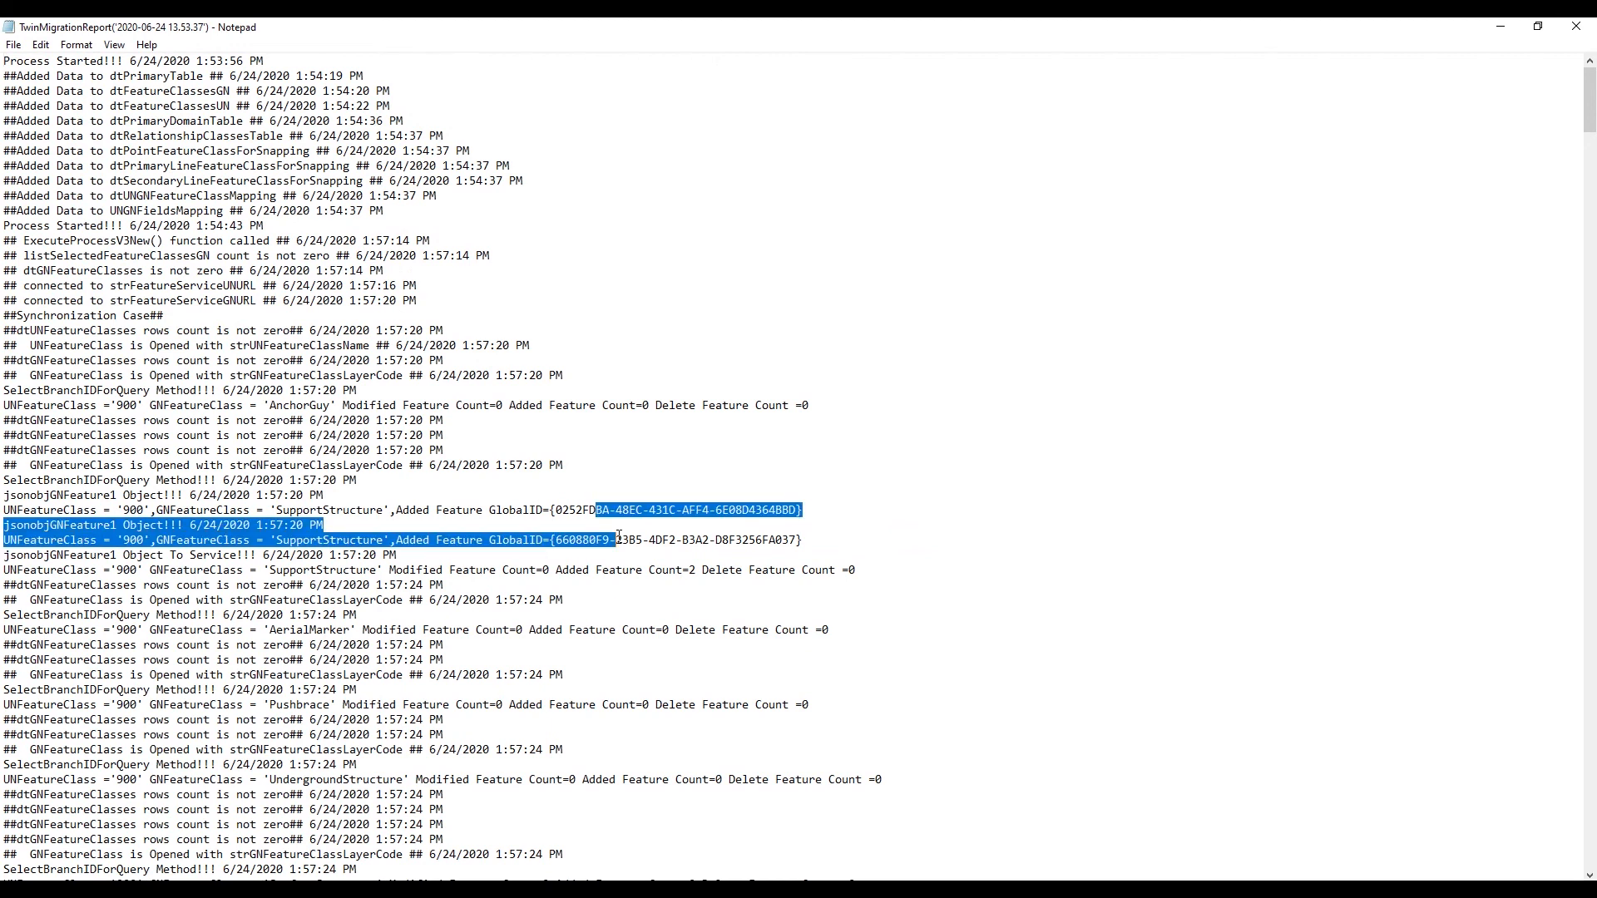
drag(1588, 116, 1587, 240)
drag(607, 227, 648, 270)
scroll(1032, 512, down, 19)
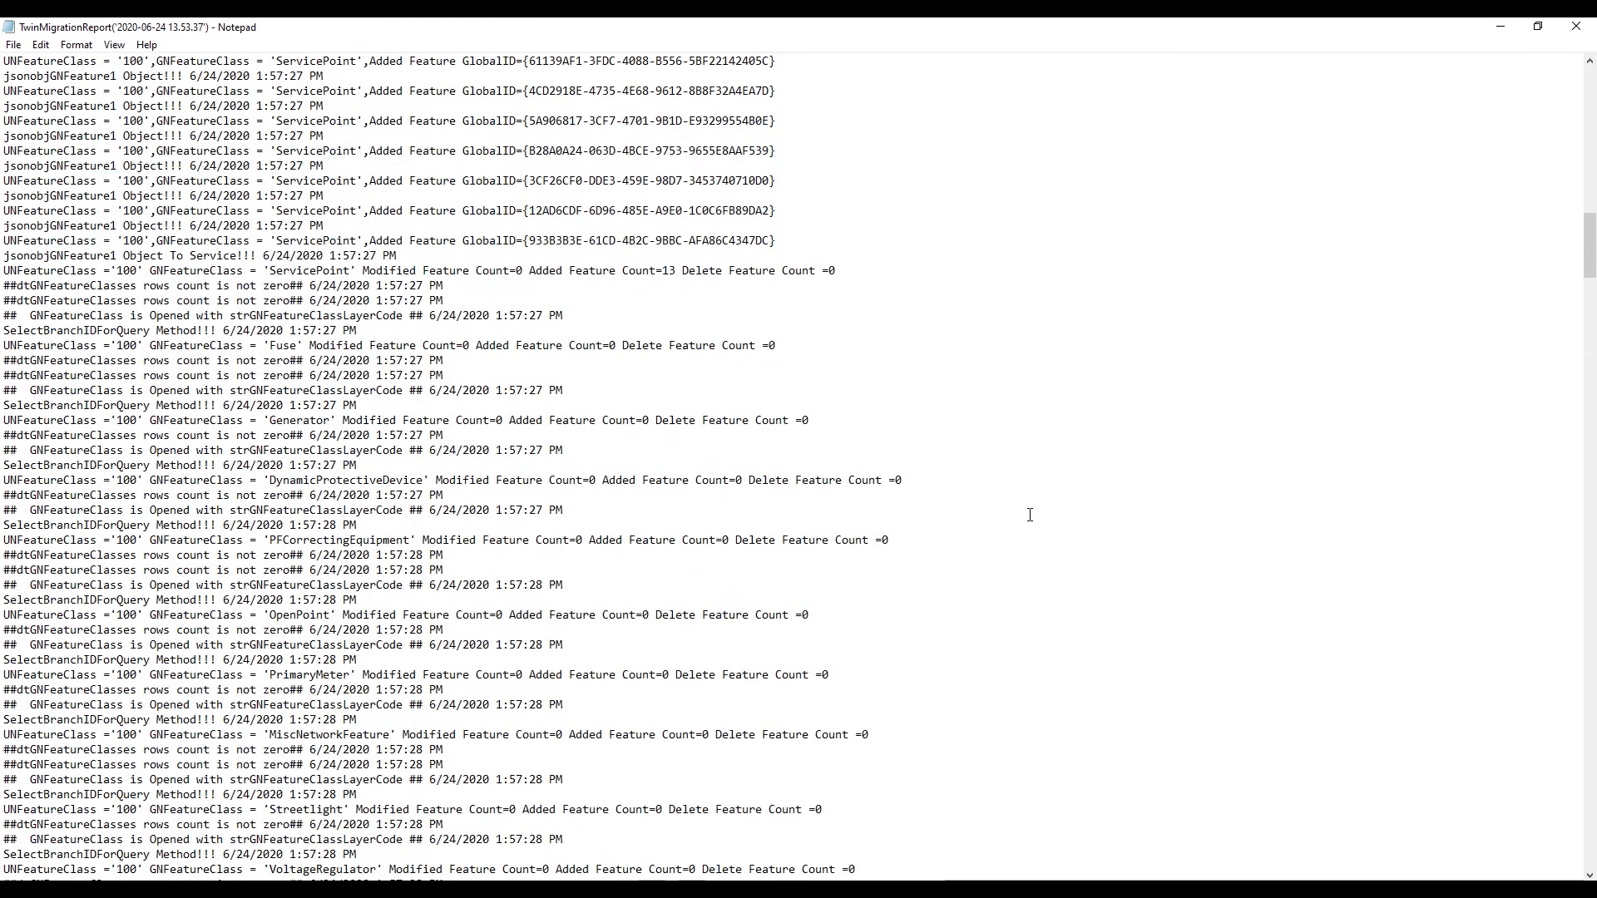
scroll(1028, 532, down, 5)
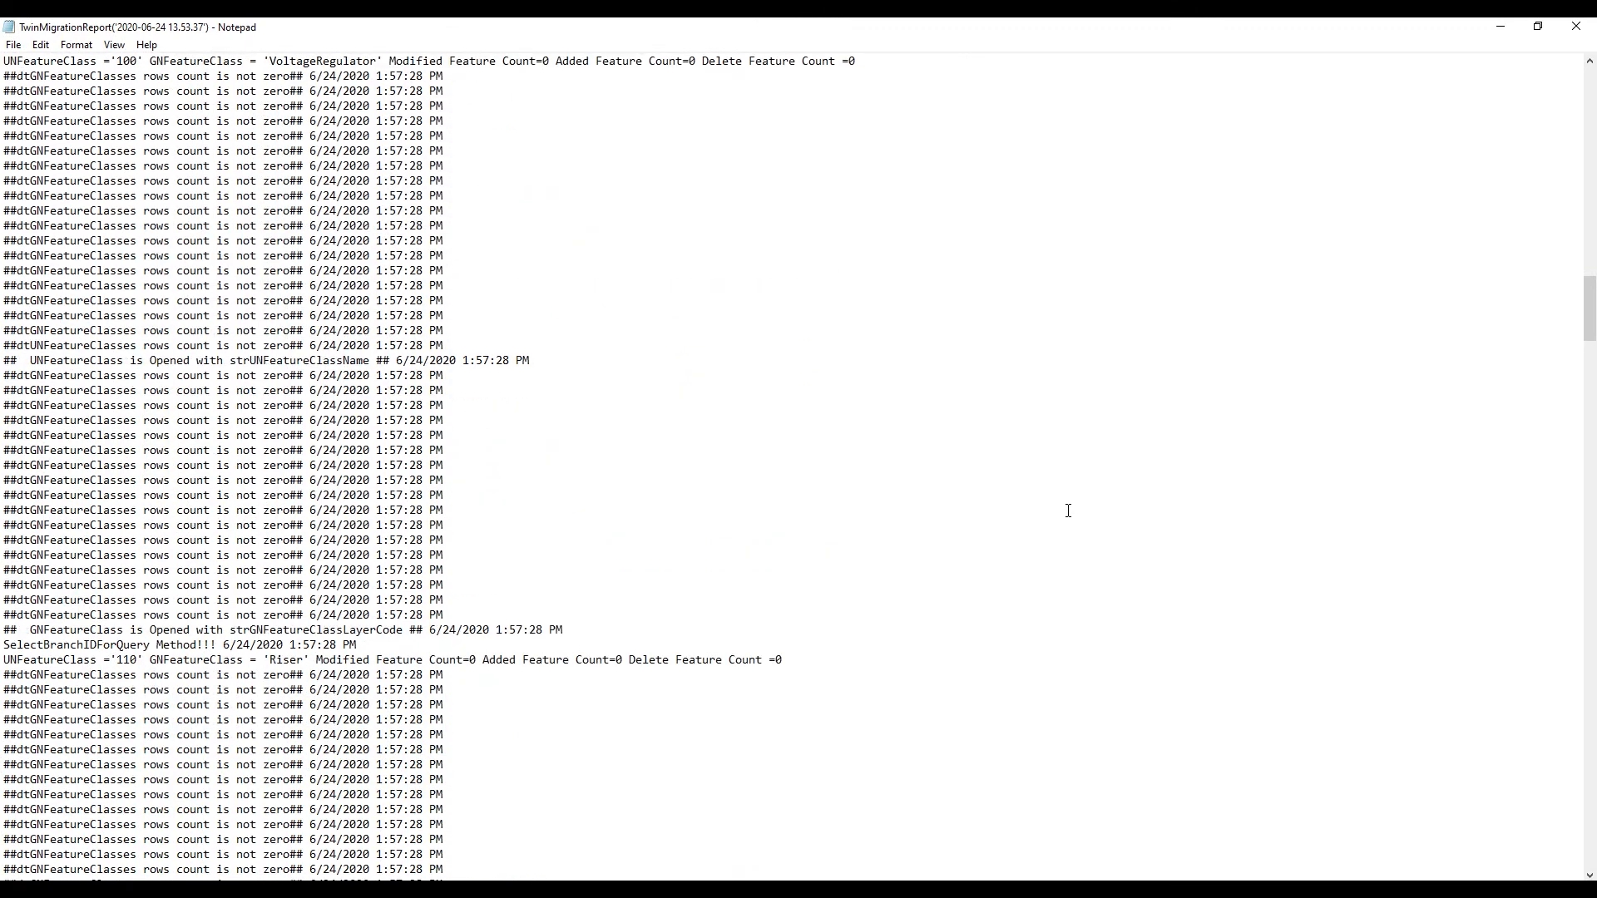
- Switch to ArcMap and identify the long southern Primary Overhead Electric Line Segment to check its GlobalID
key(alt+Tab)
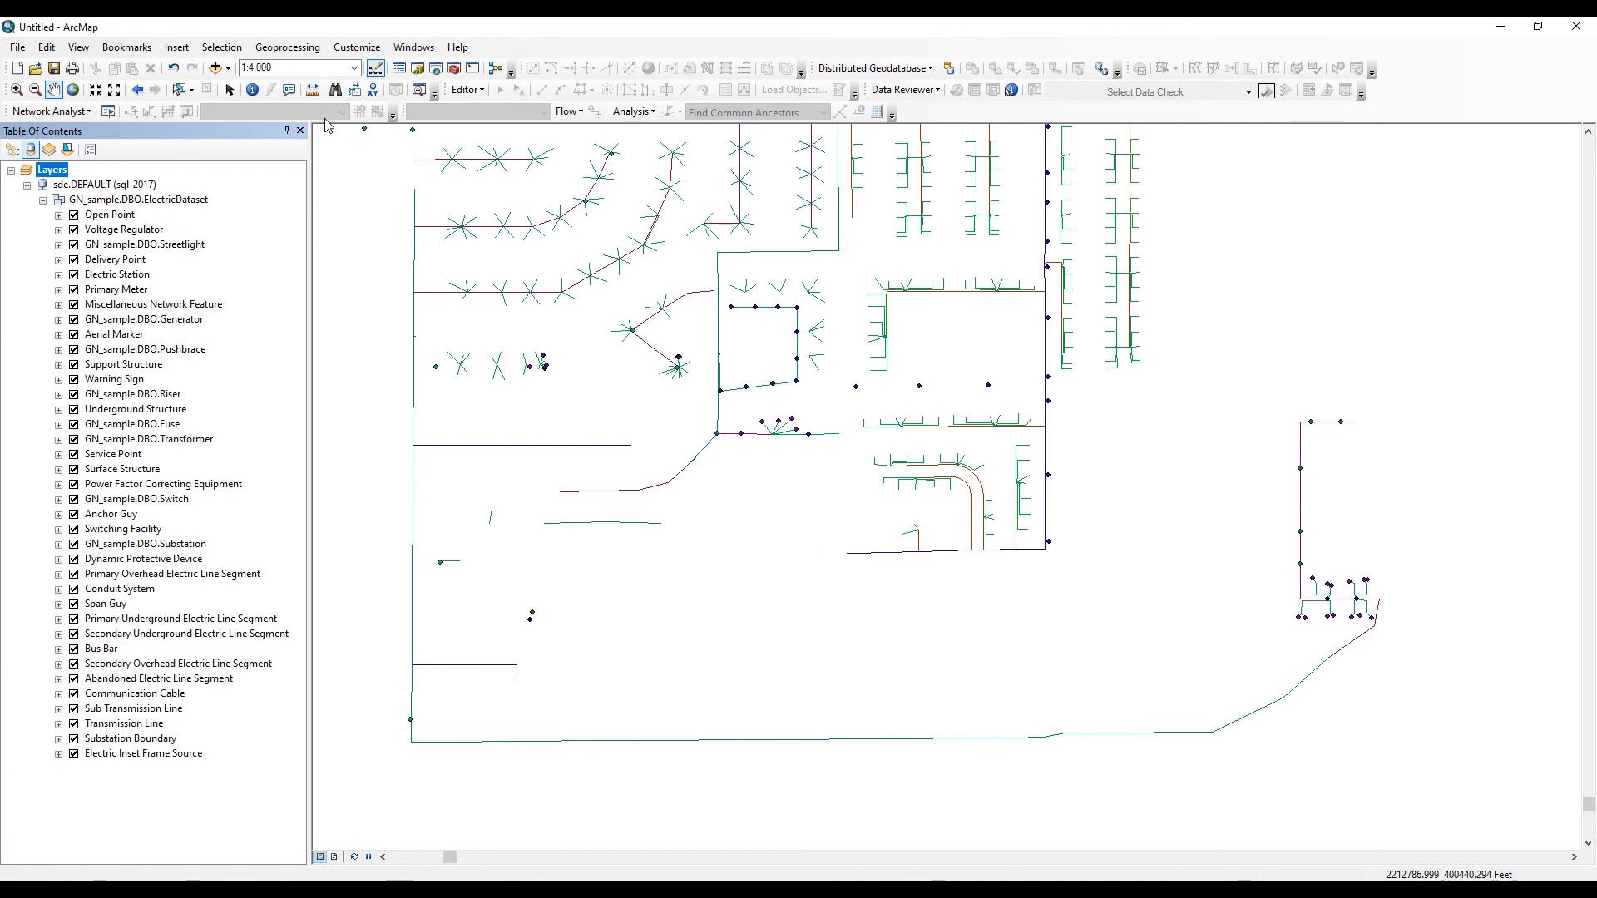
click(252, 89)
click(865, 738)
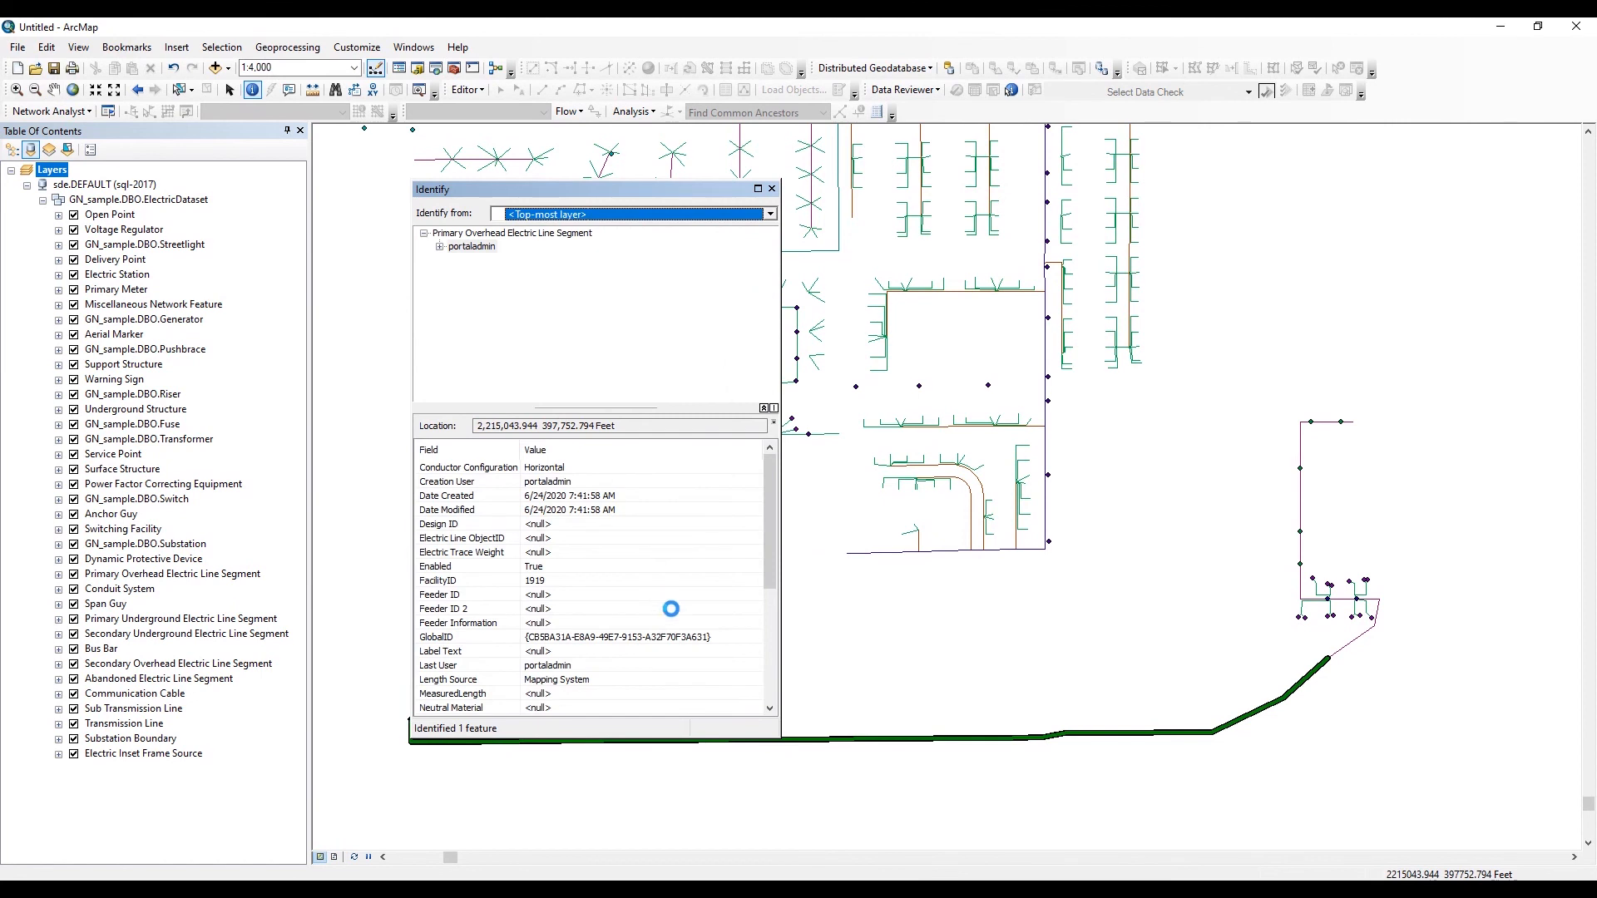
click(653, 637)
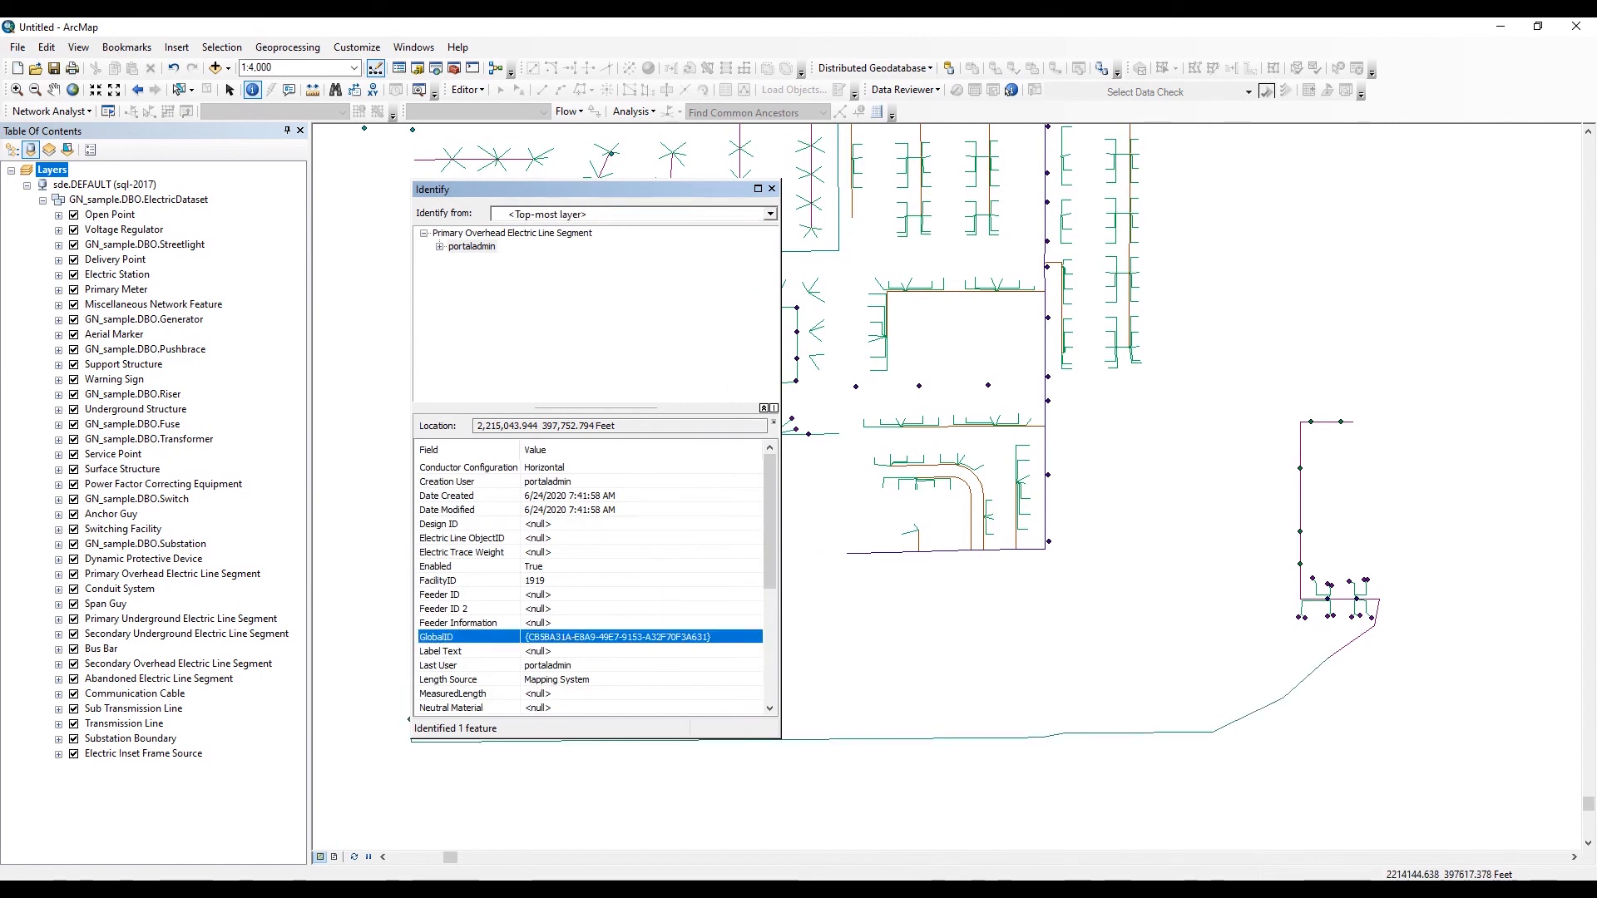
- Switch to ArcGIS Pro and inspect the Global ID of the matching Medium Voltage Conductor along the southern edge of the network
mouse_move(599, 888)
click(574, 842)
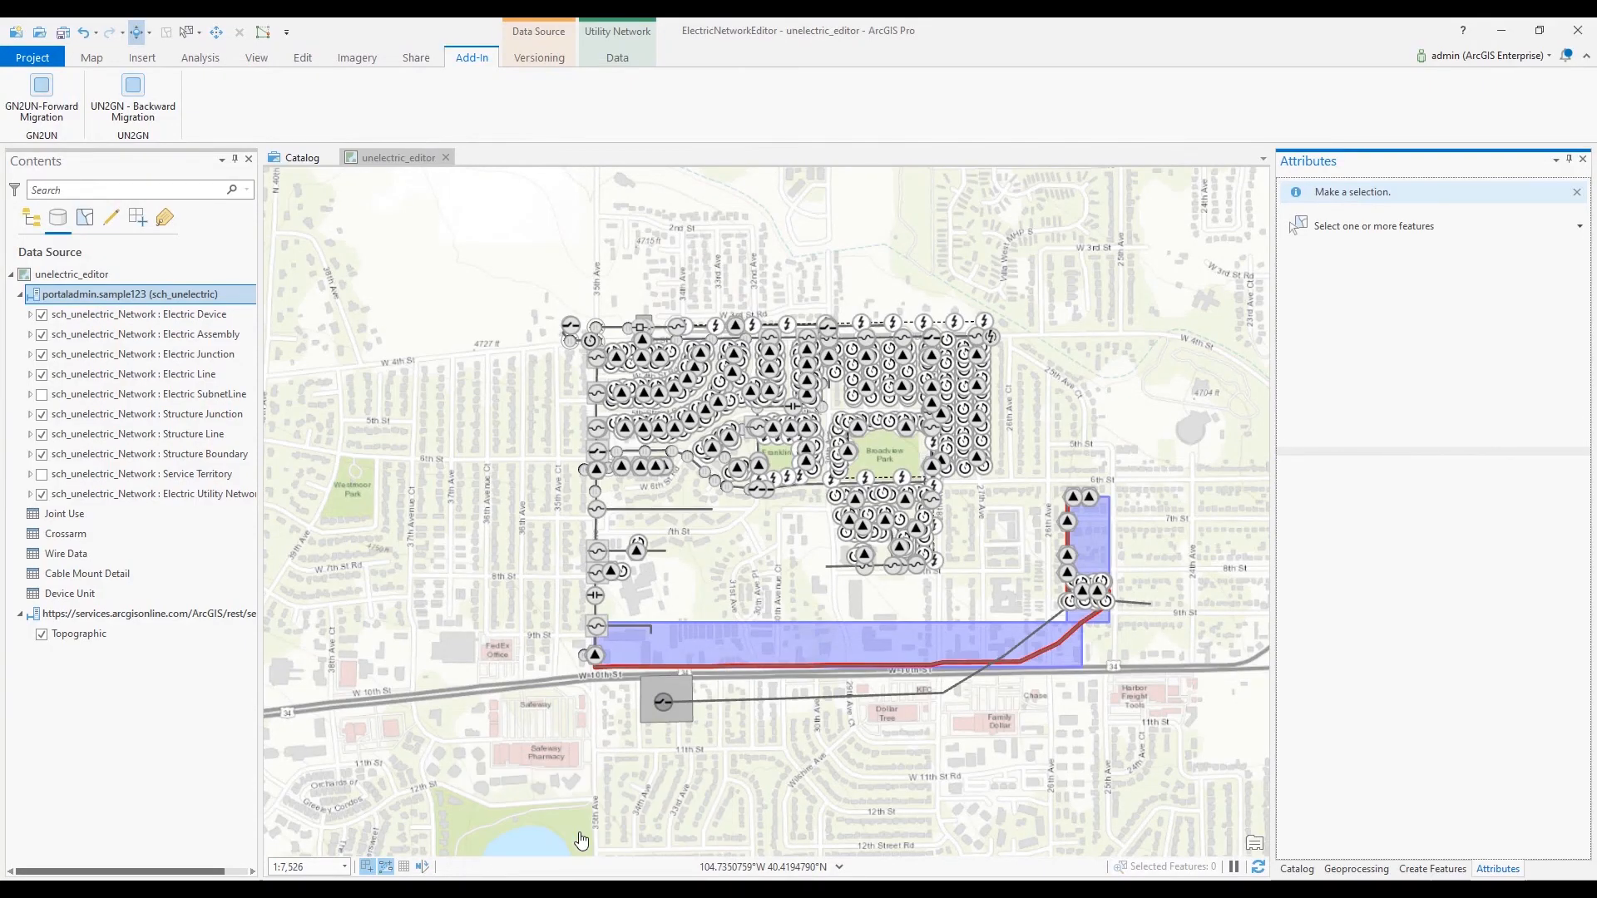
click(832, 670)
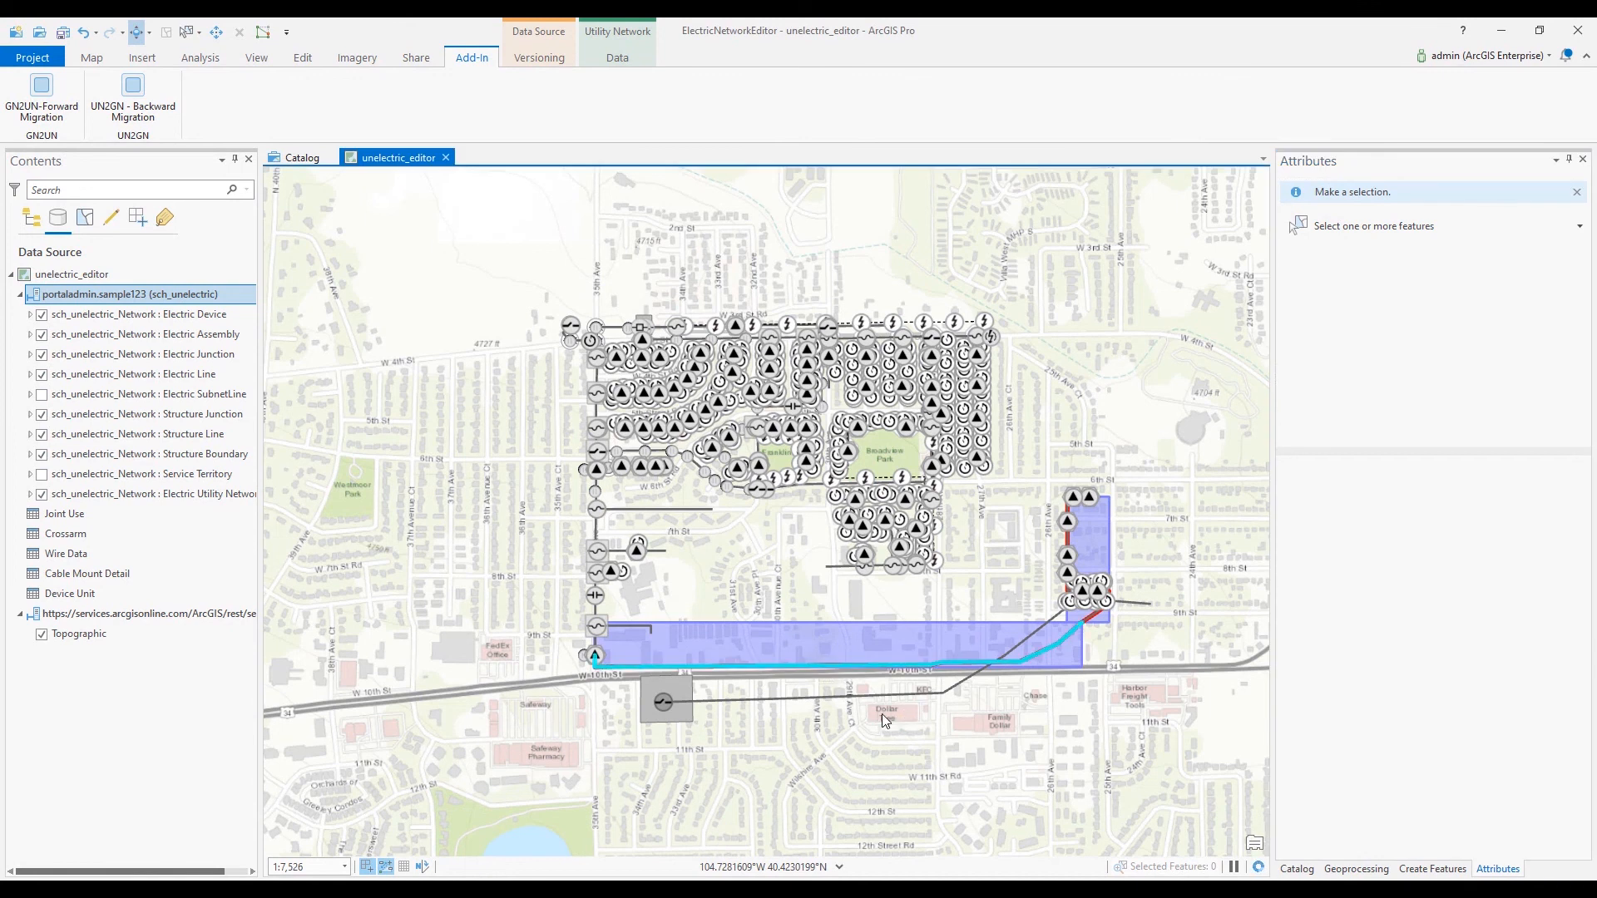
double_click(480, 574)
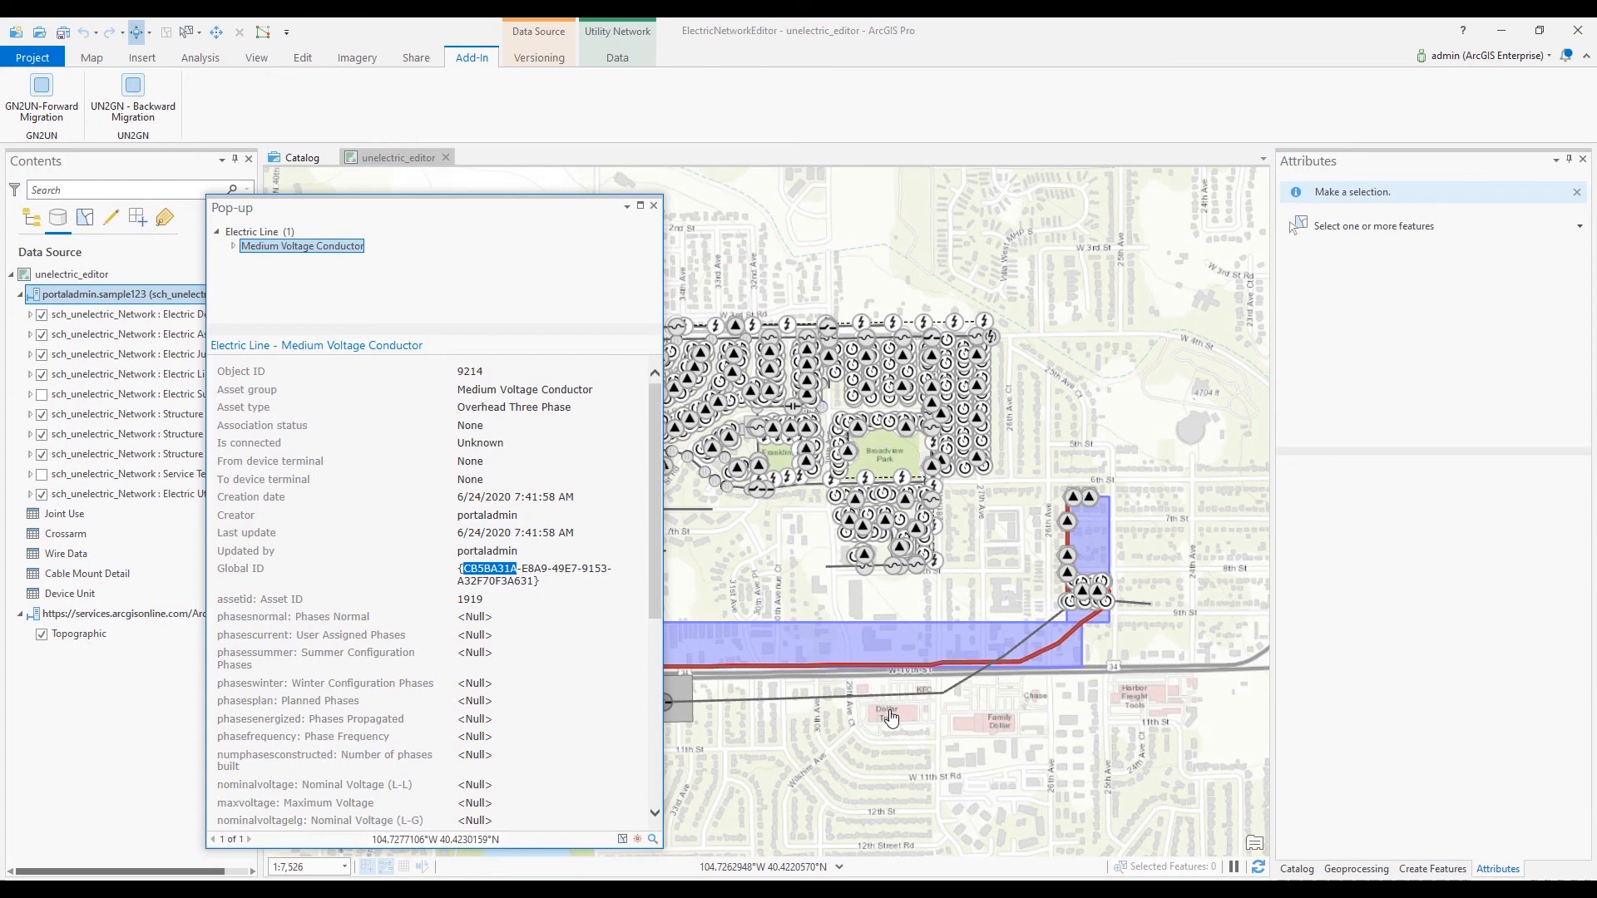